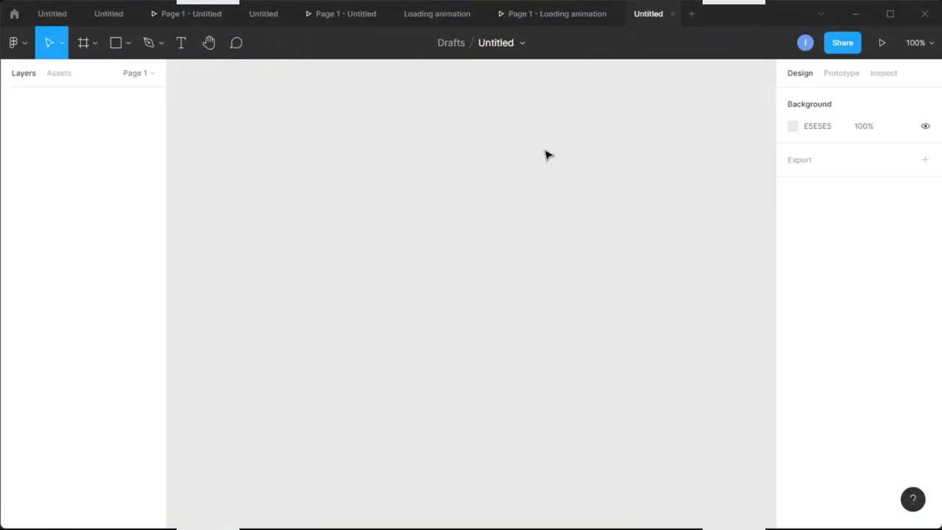
Rename the untitled draft file in the top bar to 'Analog Clock'
click(500, 44)
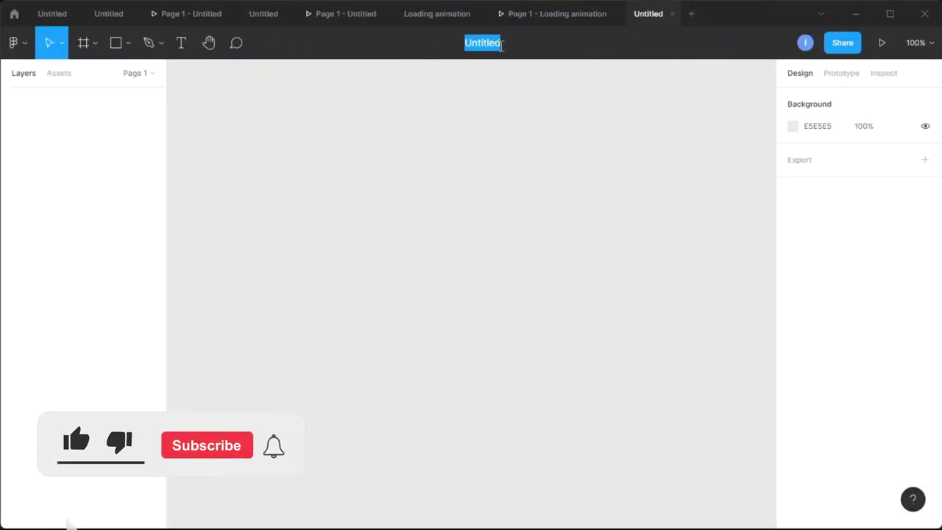
text(Ana)
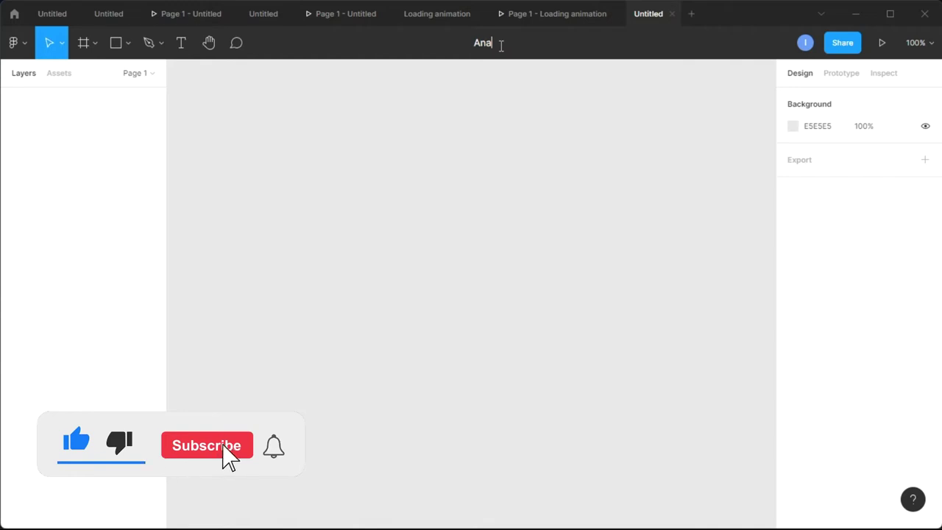
text(log Clock)
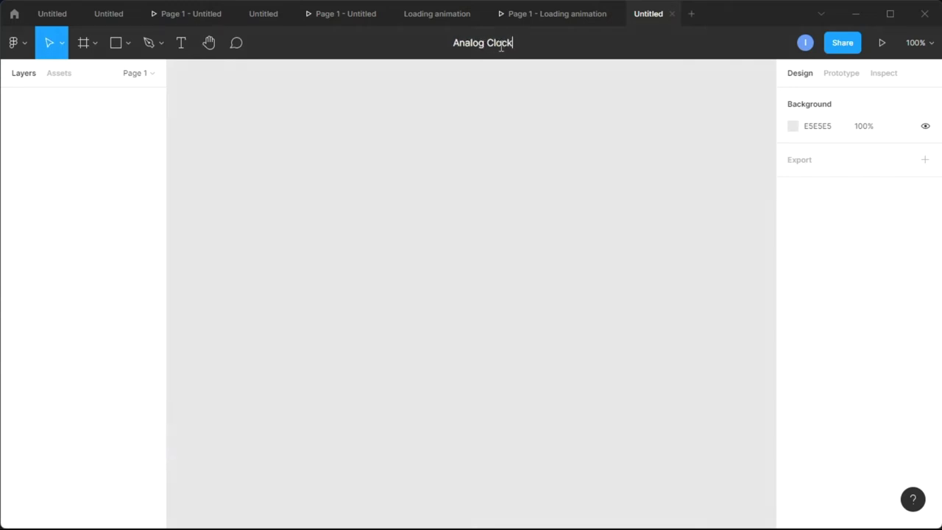
key(Return)
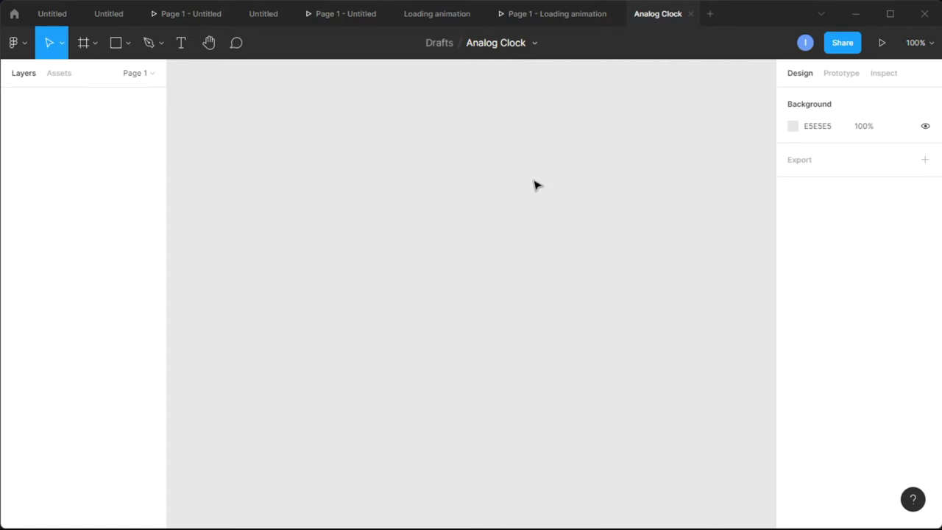
Add a 428×926 iPhone 13 Pro Max frame to the canvas
click(83, 47)
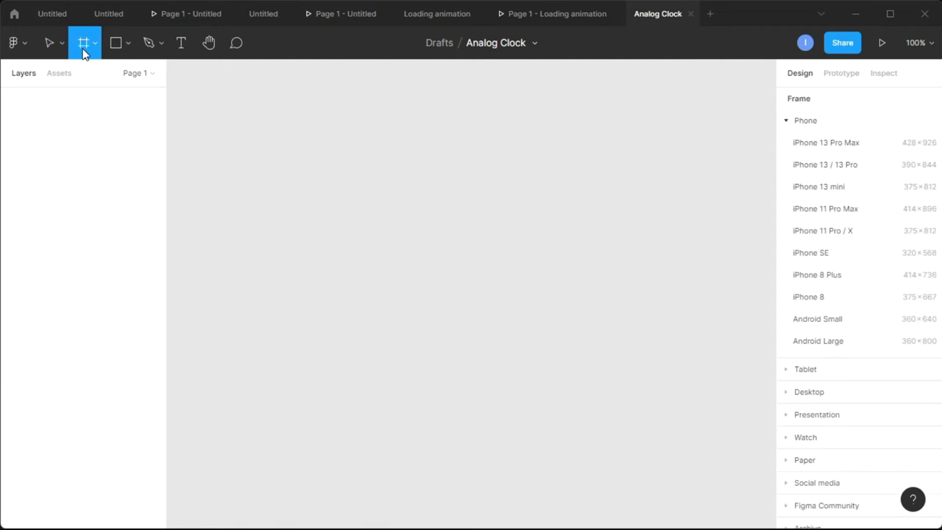
click(822, 148)
click(642, 229)
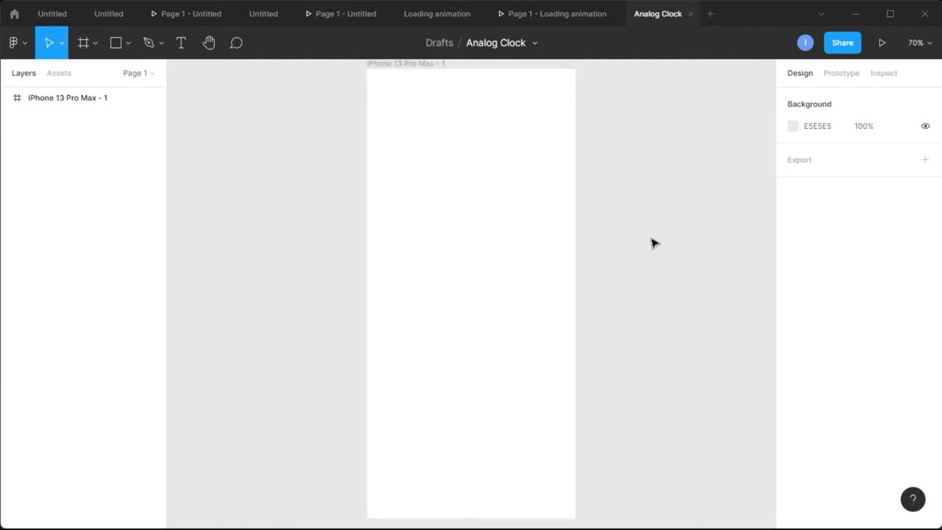
scroll(654, 243, down, 1)
click(512, 139)
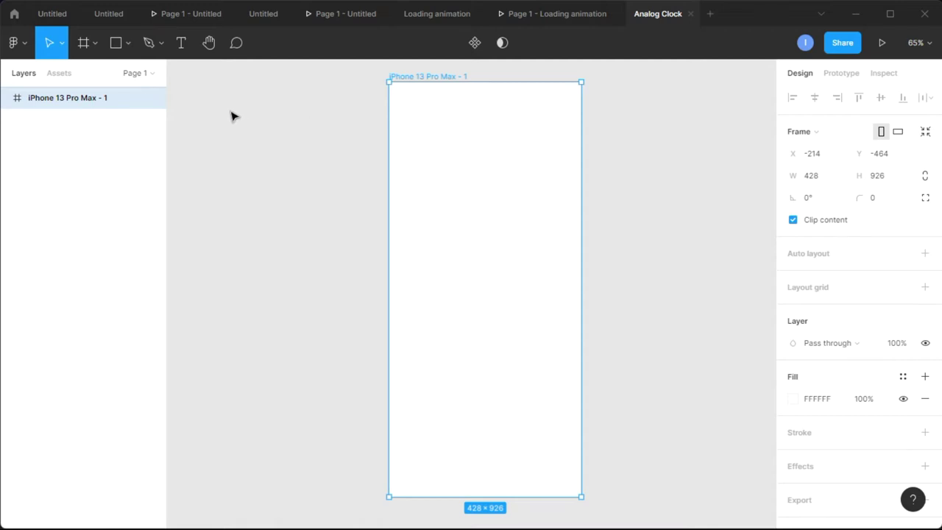
Set the canvas background colour to dark teal 077981
click(259, 123)
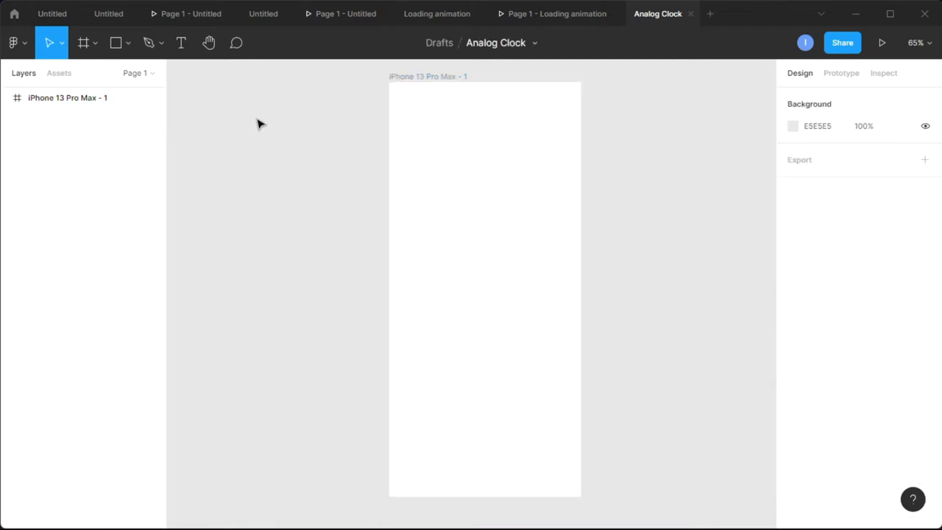
click(795, 128)
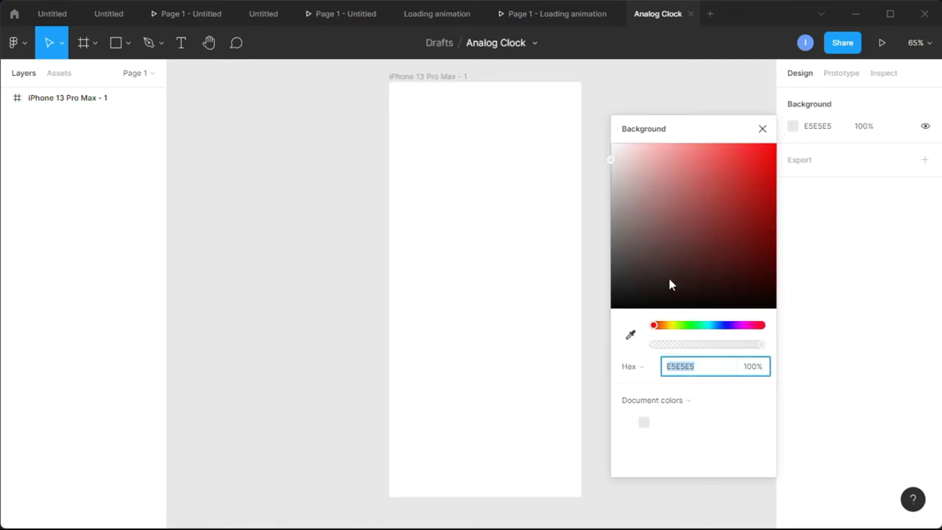
click(713, 326)
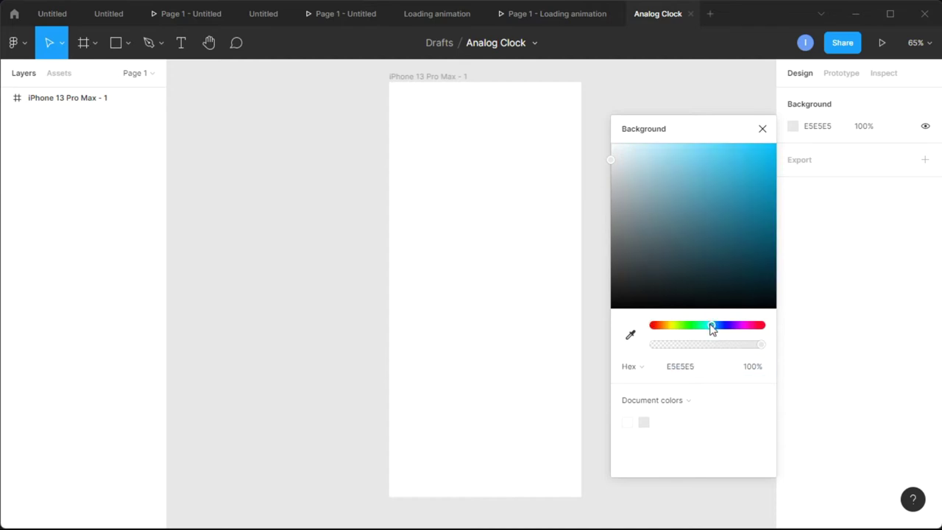
drag(726, 263, 767, 234)
click(763, 130)
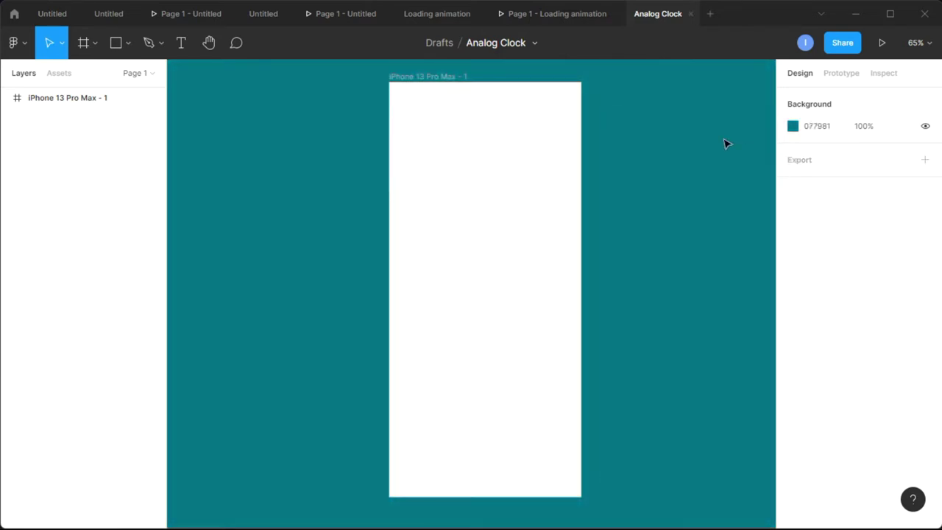
click(440, 168)
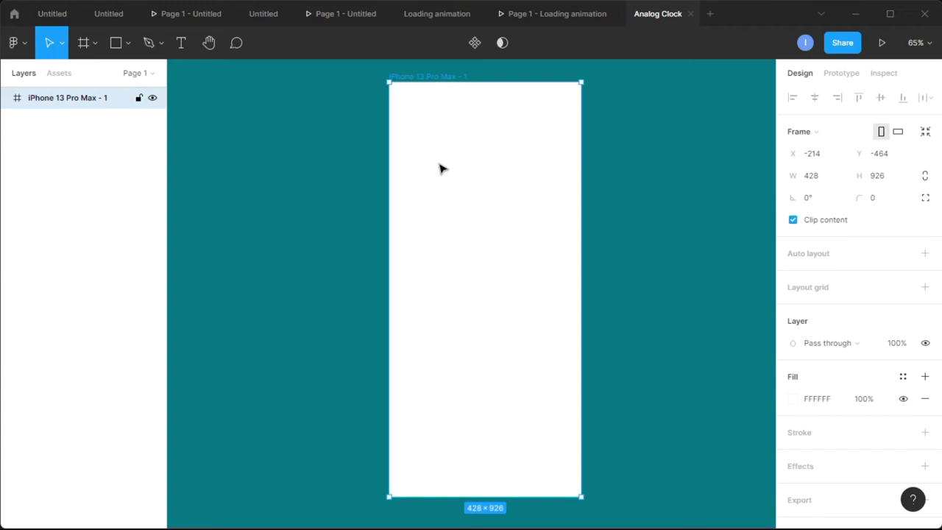
Draw a 295×295 circle centred horizontally in the iPhone frame
click(128, 47)
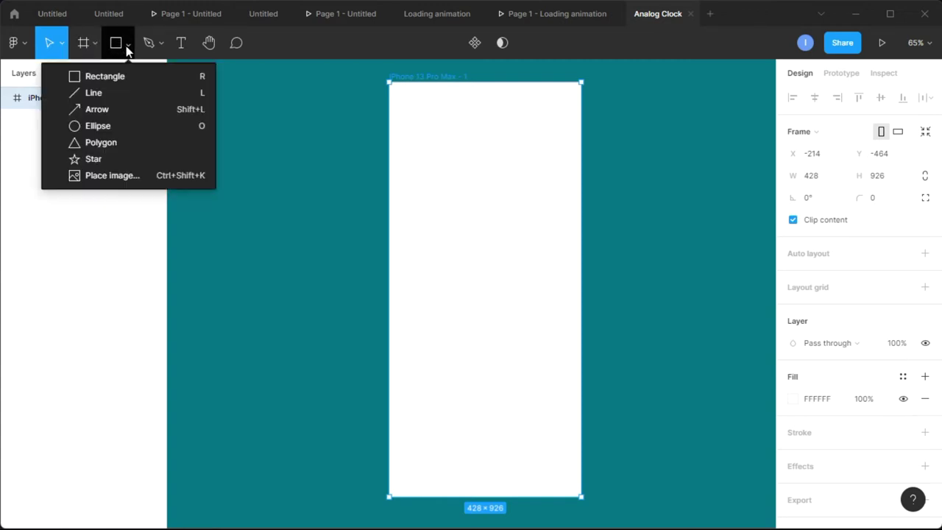
click(103, 125)
drag(541, 295, 409, 197)
drag(487, 246, 486, 254)
scroll(490, 174, up, 5)
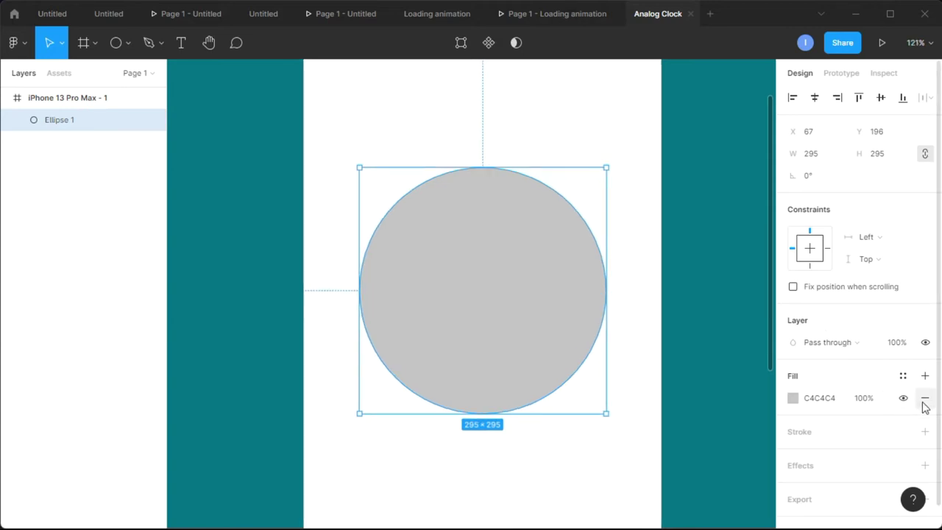
Give the circle a black inside stroke of 14 and remove its fill
click(925, 432)
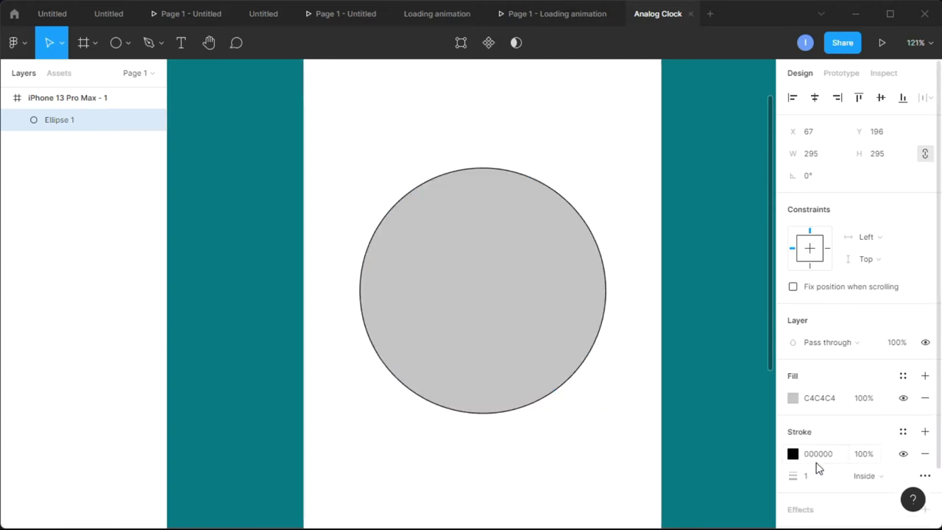
click(792, 454)
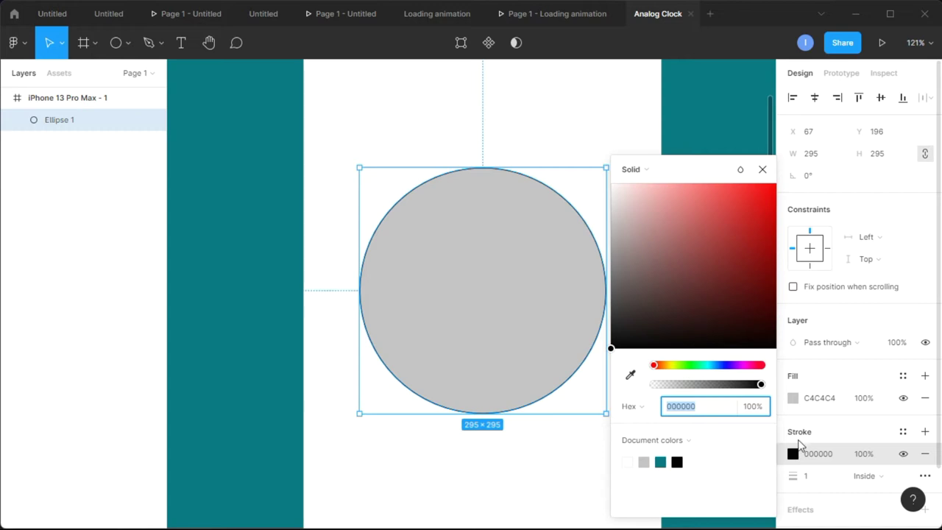
click(811, 476)
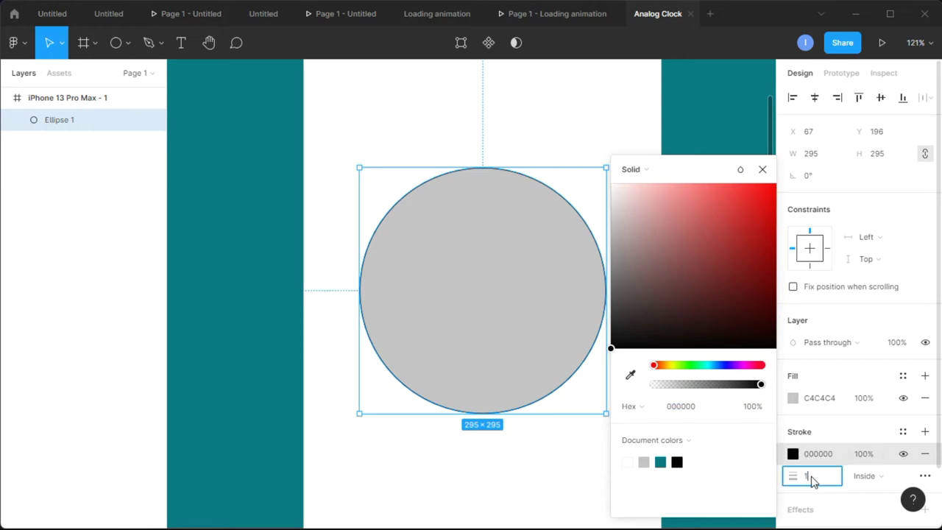
text(10)
key(Return)
click(812, 476)
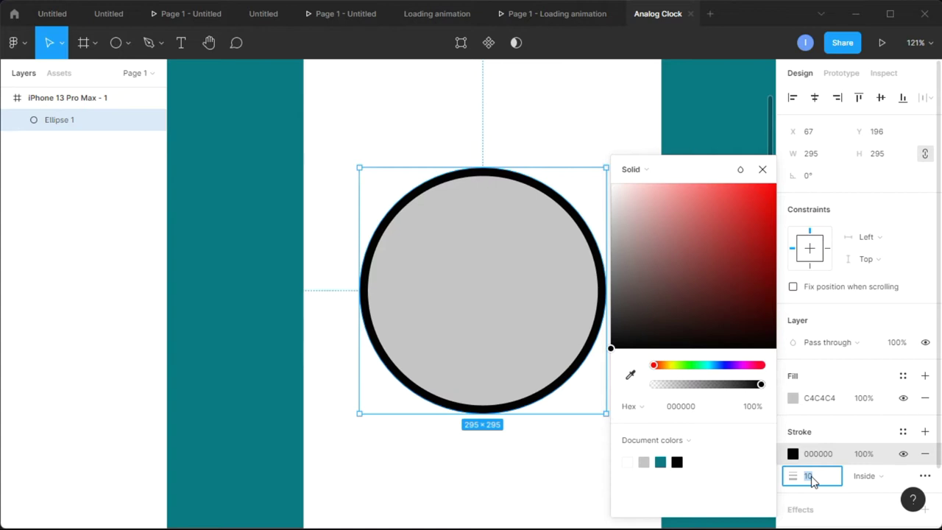
key(Return)
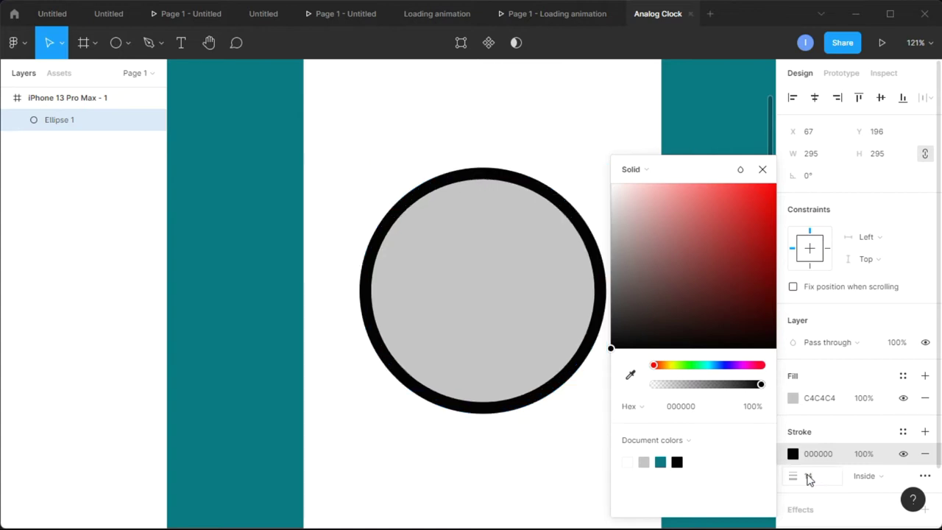
click(762, 169)
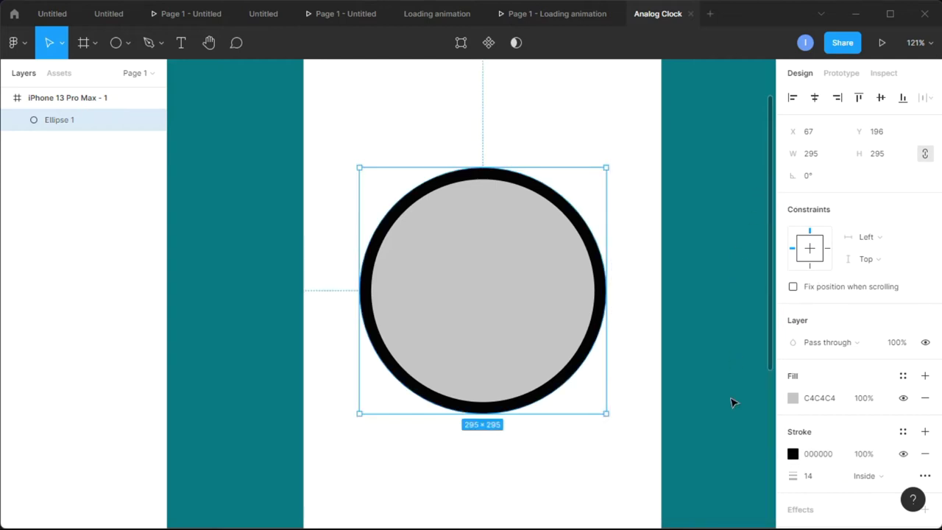
click(923, 401)
click(739, 351)
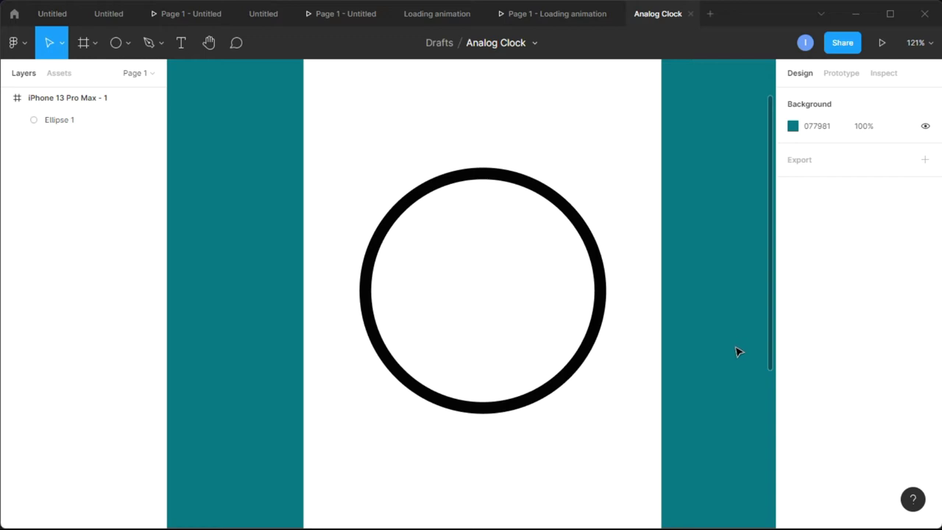
Change the ring's stroke colour to cyan-blue 05A1C3
scroll(661, 354, down, 3)
click(608, 343)
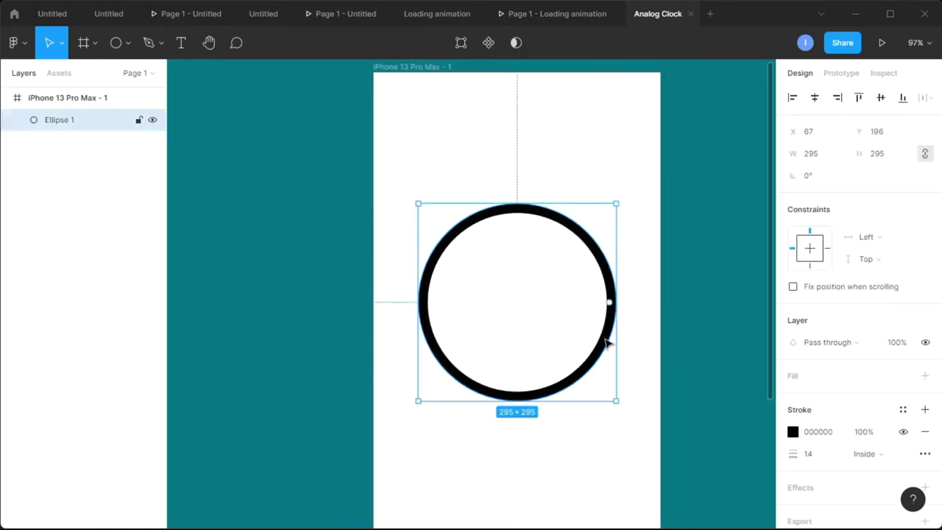
click(792, 432)
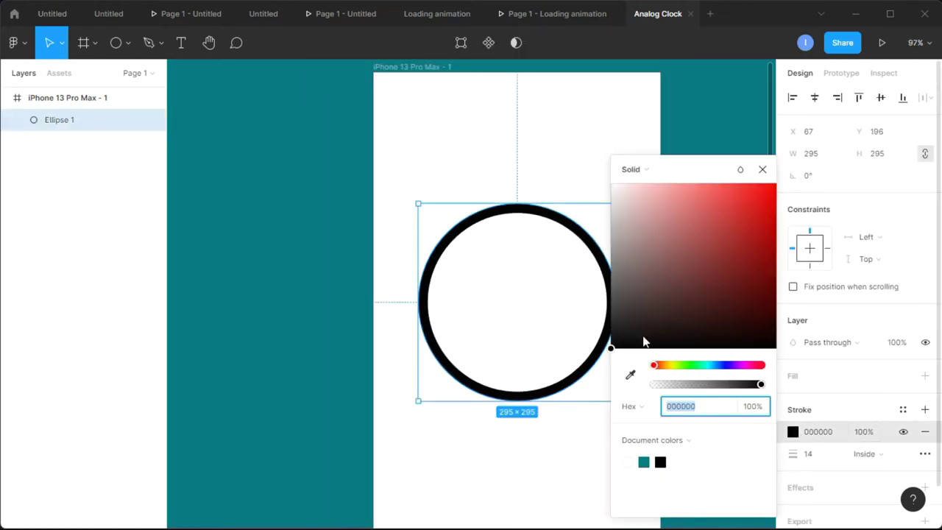
click(710, 366)
mouse_move(751, 263)
mouse_down()
mouse_move(770, 246)
mouse_move(767, 214)
mouse_move(776, 243)
mouse_move(771, 222)
mouse_up()
click(762, 170)
click(625, 185)
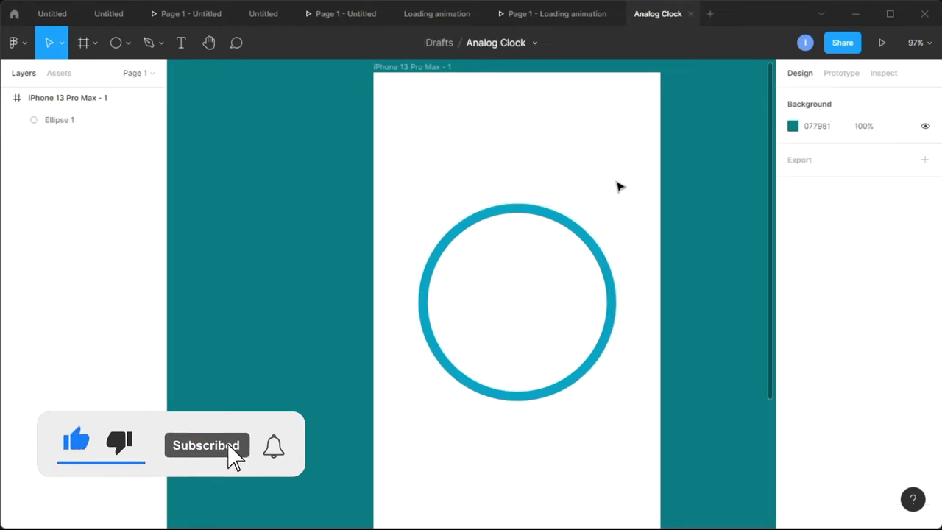
Shrink the ring to 267×267 and re-centre it horizontally in the frame
scroll(611, 198, down, 5)
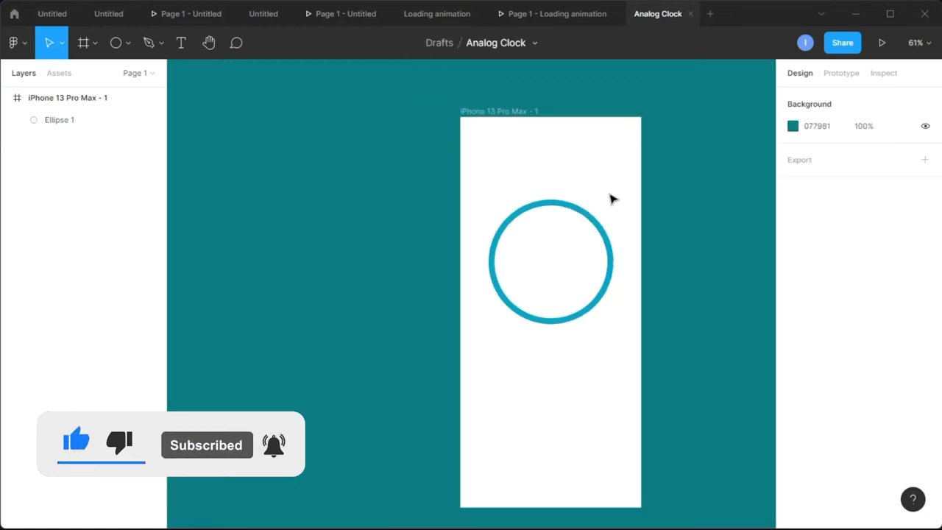
scroll(610, 199, up, 4)
click(615, 281)
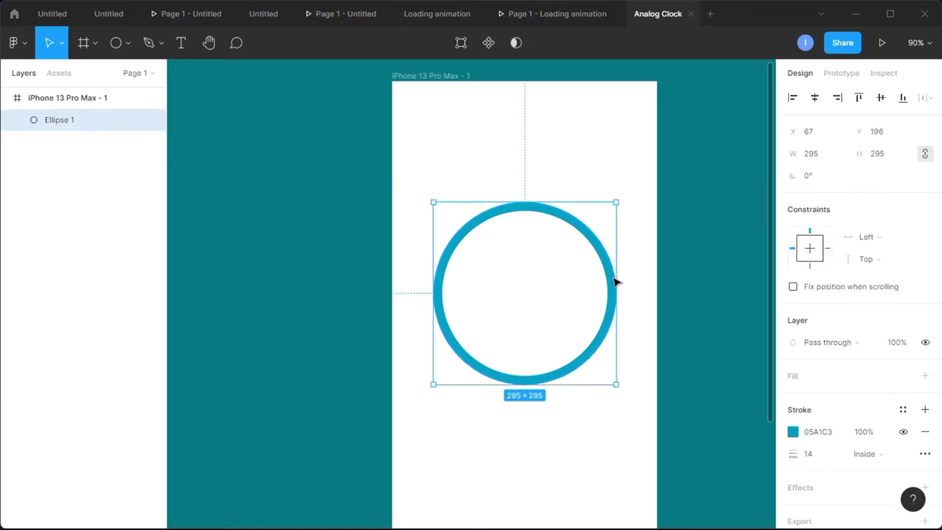
drag(614, 385, 586, 356)
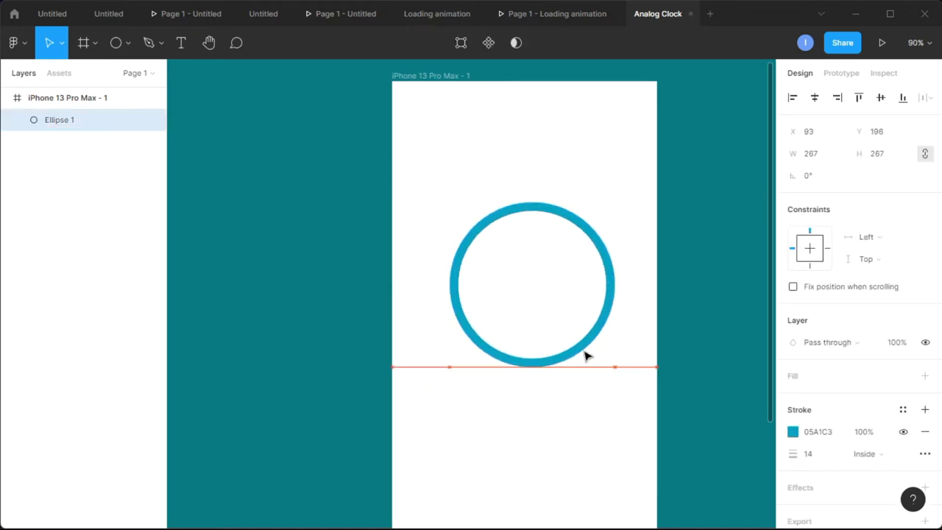
click(814, 98)
click(637, 202)
ctrl+scroll(638, 201, down, 5)
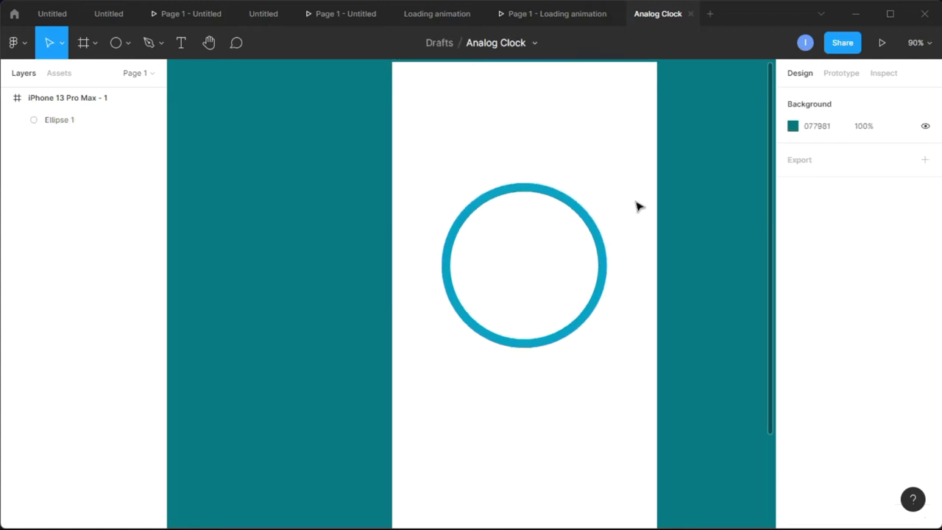
ctrl+scroll(606, 158, up, 5)
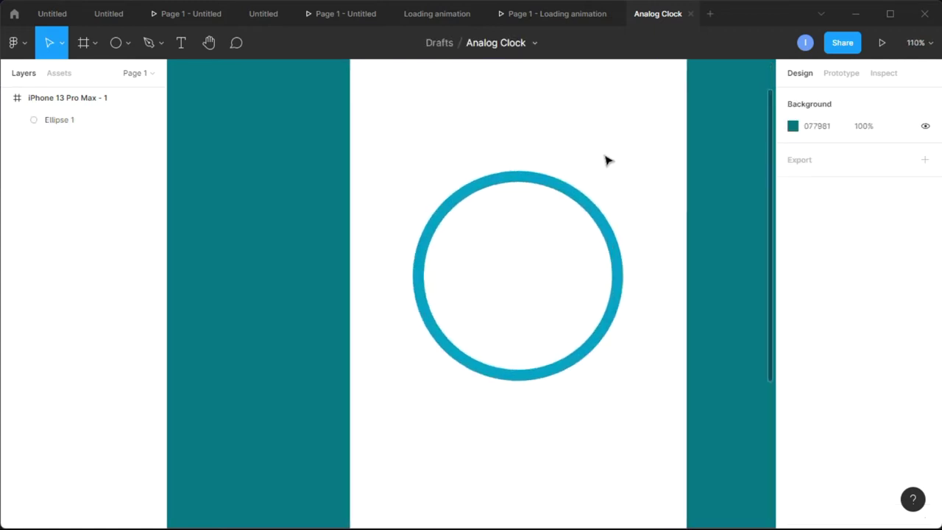
Draw a second circle and move it over the blue ring
click(123, 47)
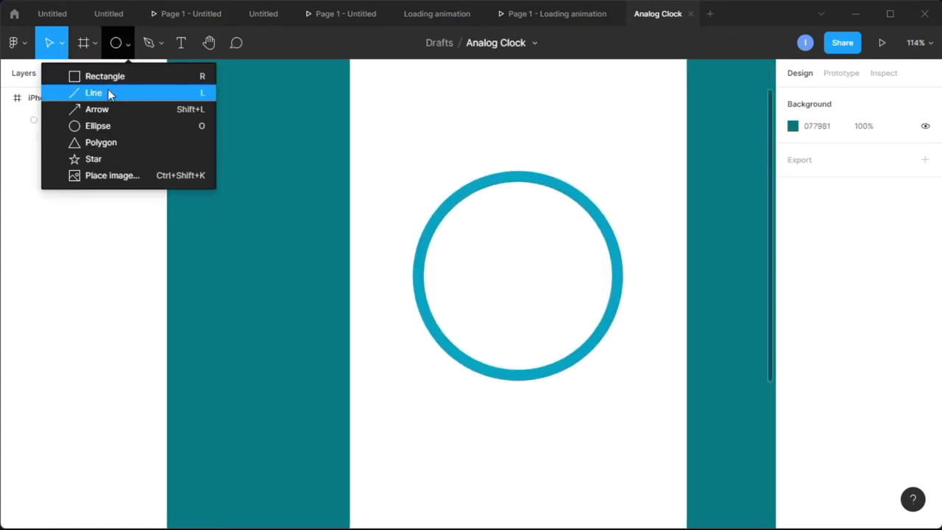
click(107, 126)
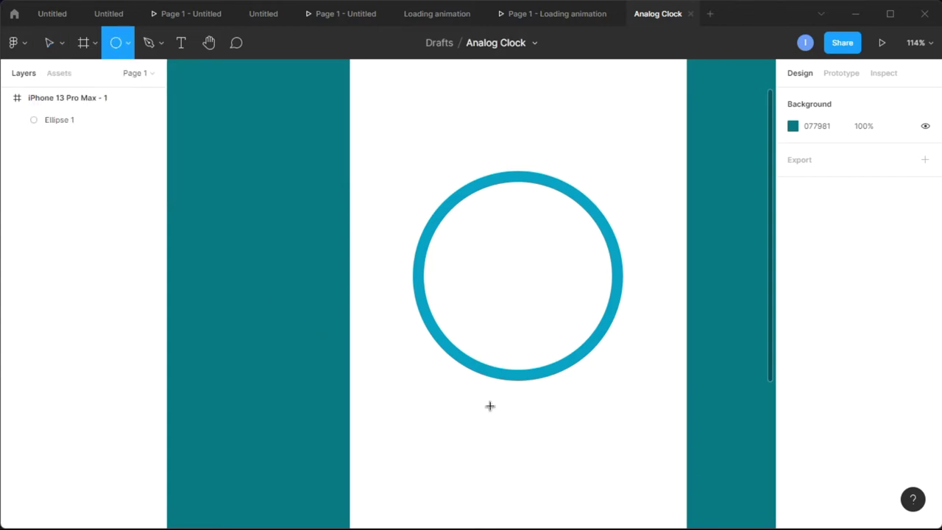
drag(580, 458, 411, 339)
drag(486, 412, 498, 315)
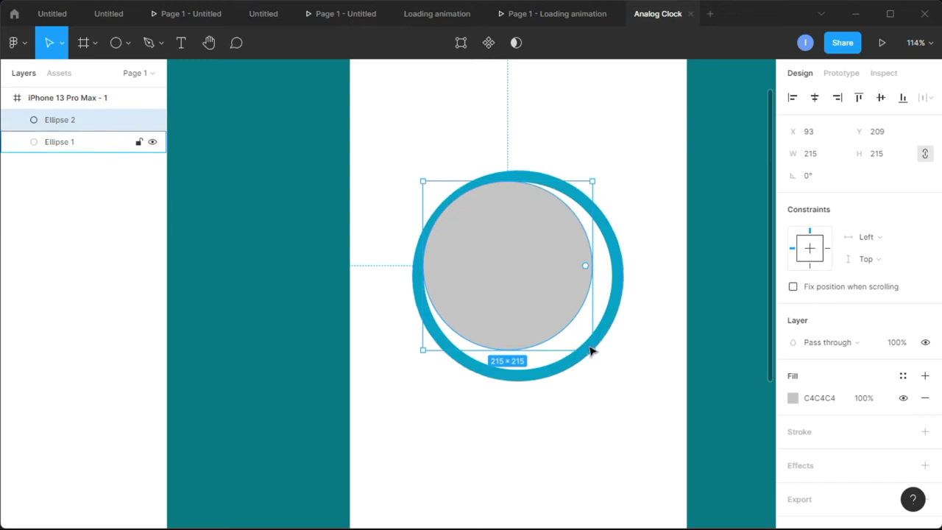
drag(591, 349, 600, 356)
click(646, 356)
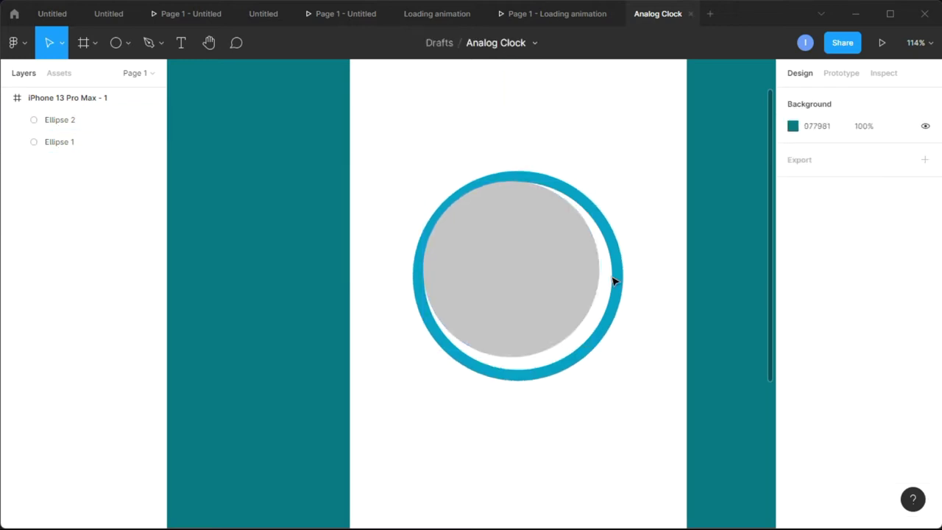
Set the new circle's width to 267 and align it exactly with the ring
click(622, 291)
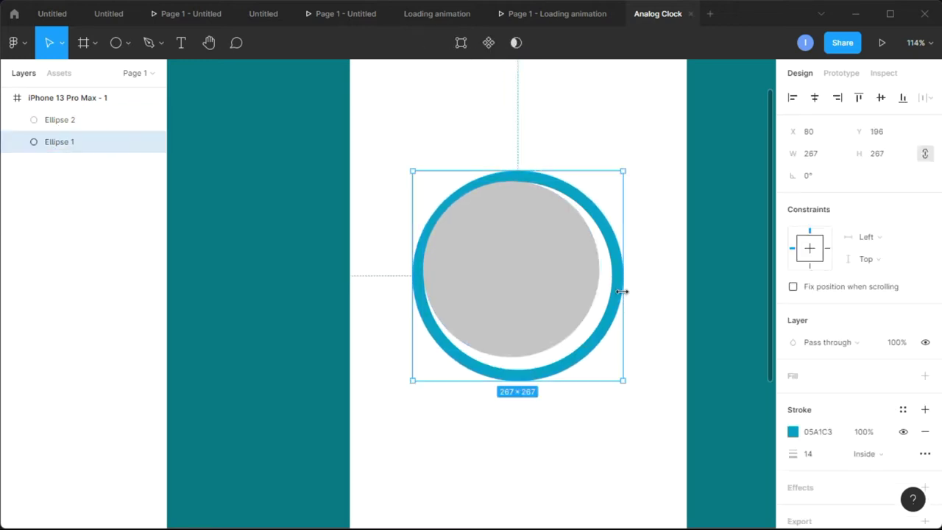
click(538, 260)
click(826, 160)
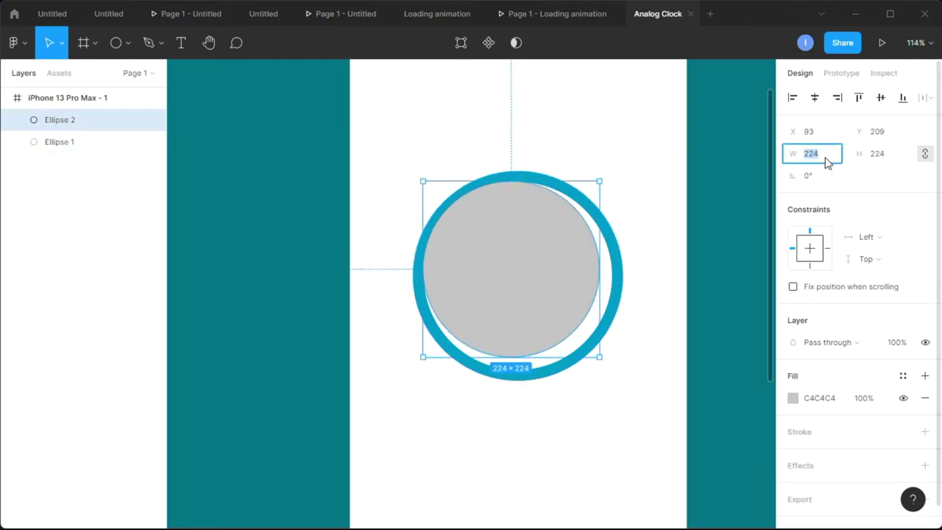
text(267)
key(Return)
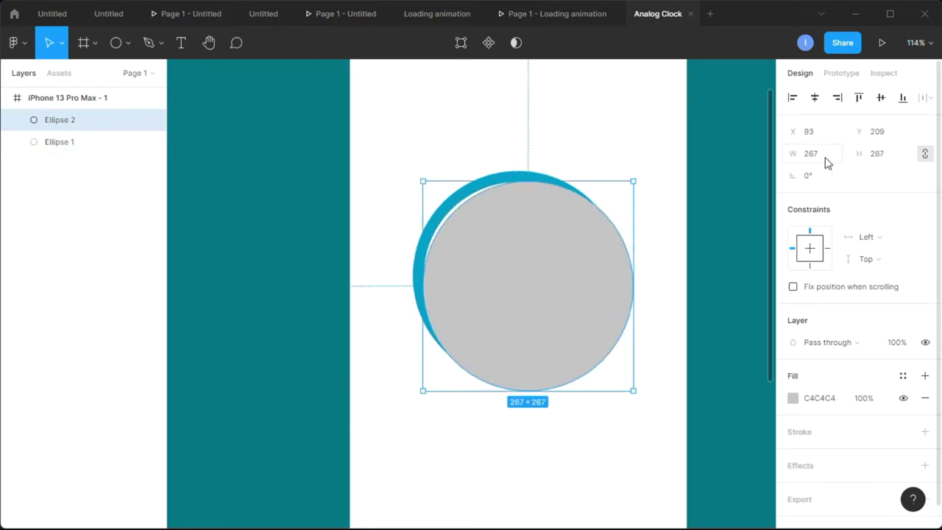
drag(550, 275, 538, 272)
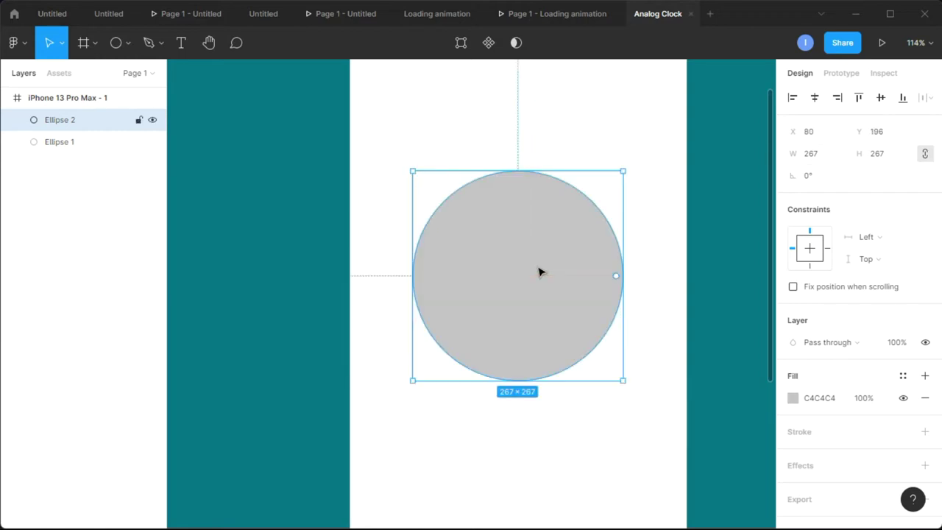
Move the new circle below the blue ring in the Layers panel
click(422, 137)
drag(58, 125, 58, 150)
click(666, 287)
click(559, 267)
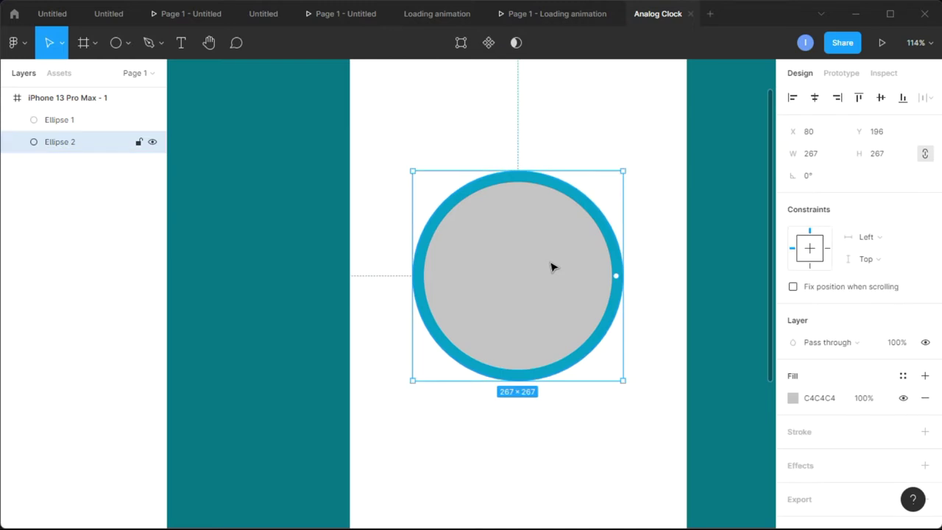
Fill the new circle with dark charcoal 252424
click(793, 399)
drag(627, 258, 619, 335)
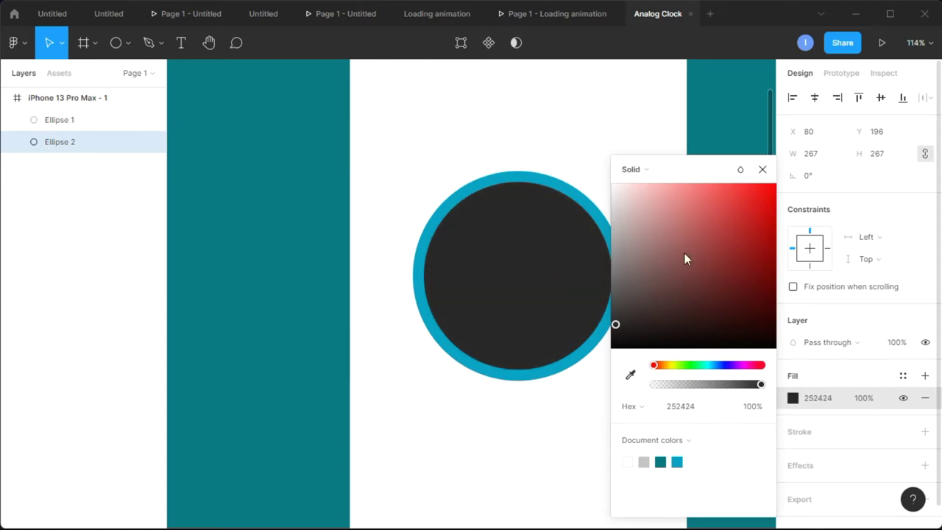
click(762, 169)
click(660, 358)
scroll(660, 358, down, 1)
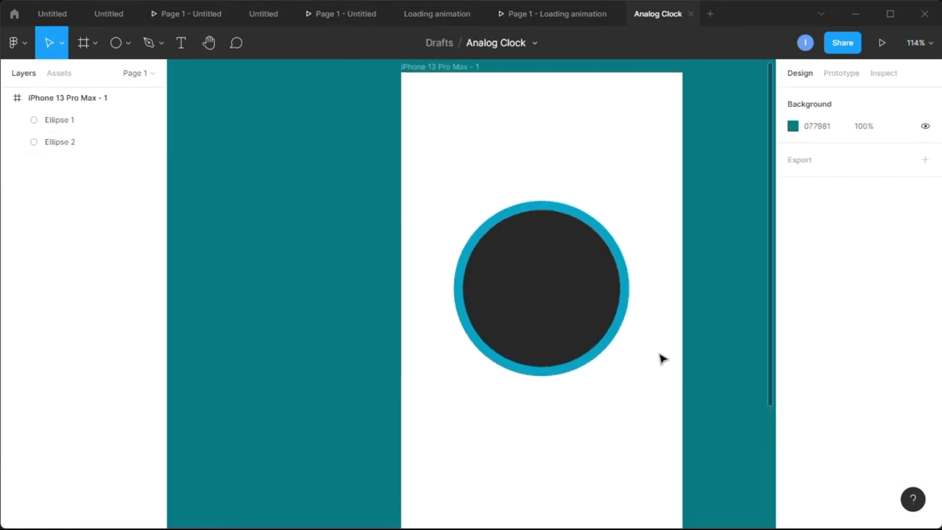
scroll(660, 358, down, 2)
scroll(660, 359, up, 1)
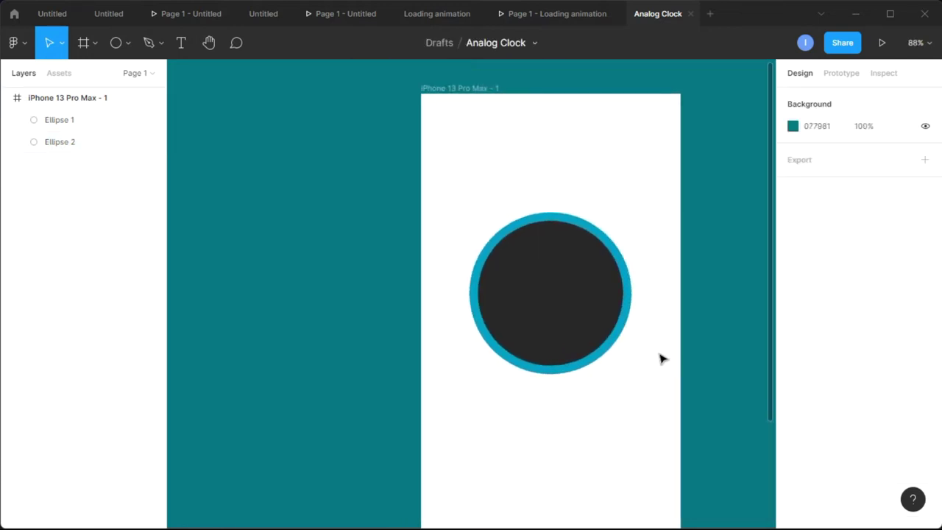
scroll(660, 358, up, 1)
scroll(661, 357, down, 1)
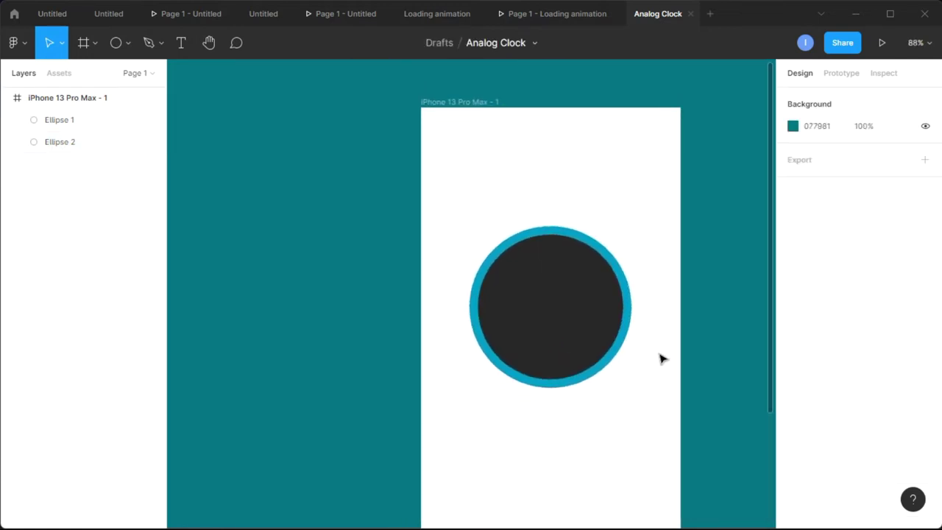
scroll(588, 333, up, 2)
click(574, 327)
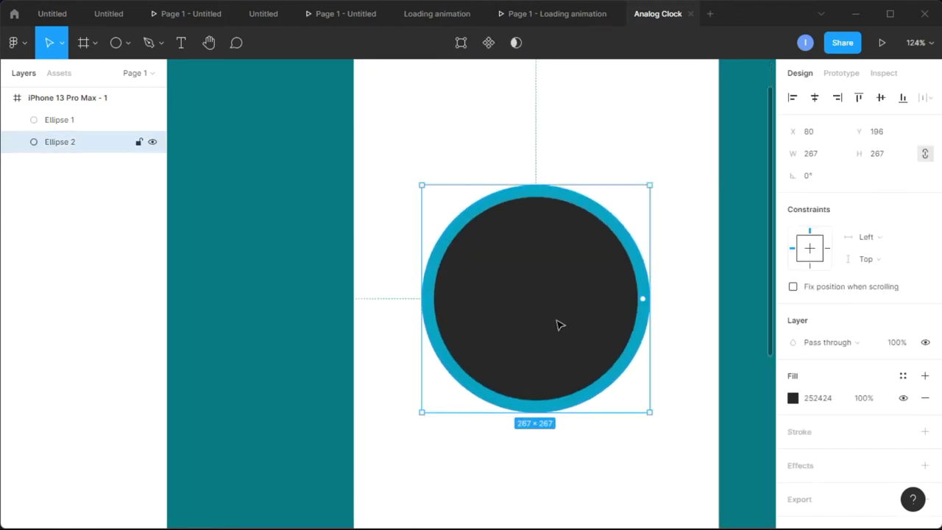
Alt-drag a copy of the dark circle outside the frame, then give it a black 10 stroke and no fill
drag(552, 324, 301, 398)
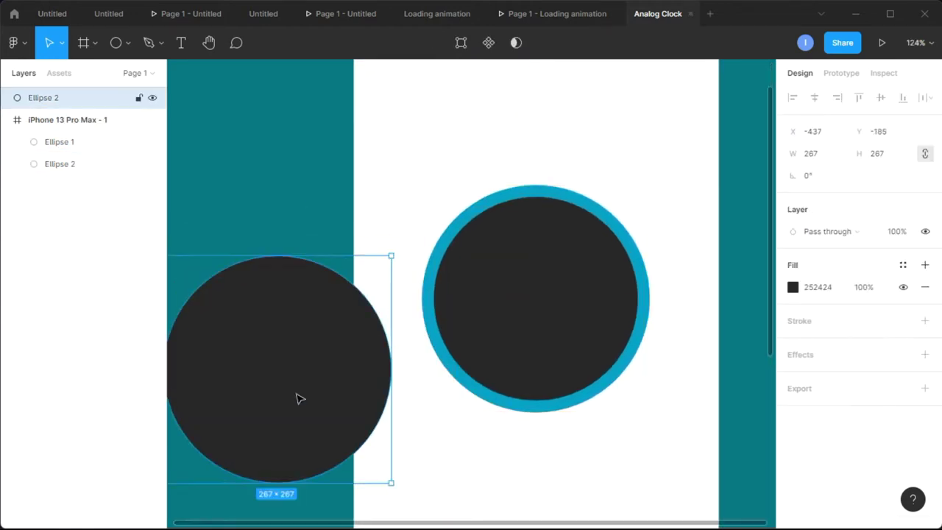
click(925, 320)
click(793, 343)
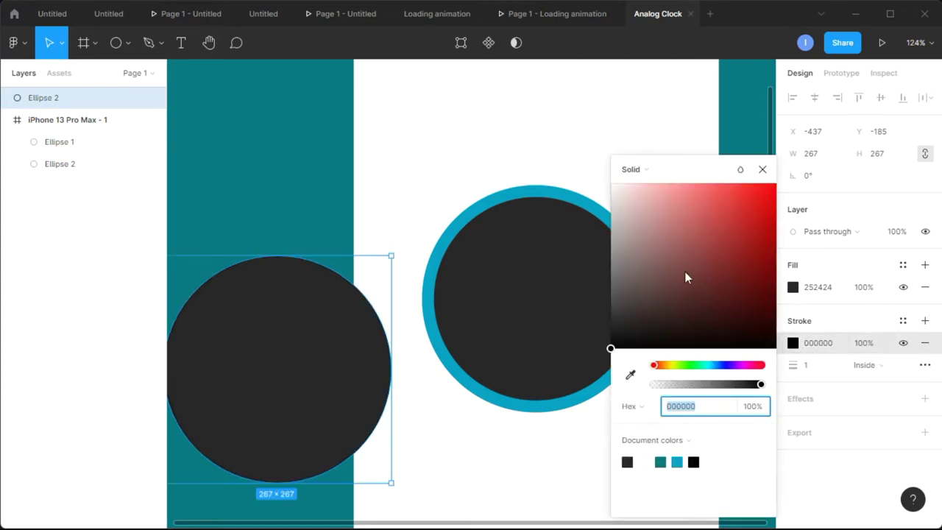
click(816, 373)
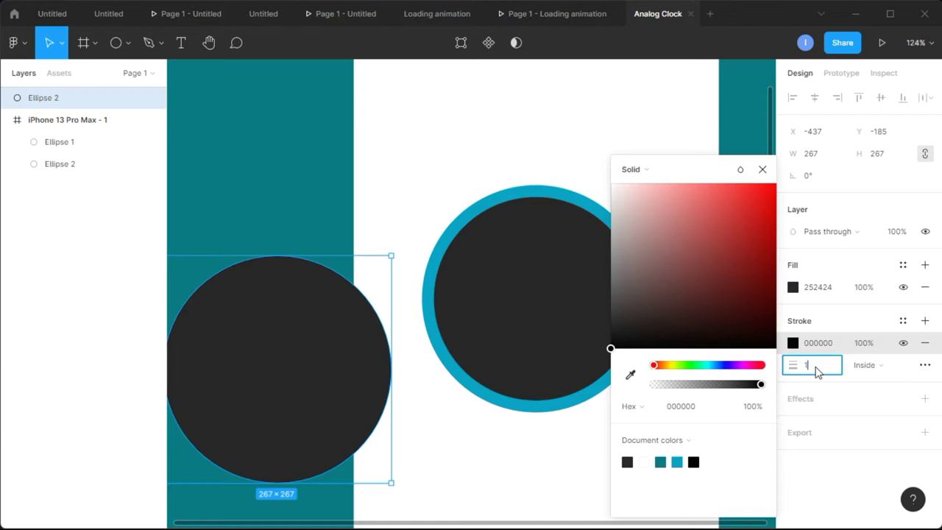
text(10)
key(Return)
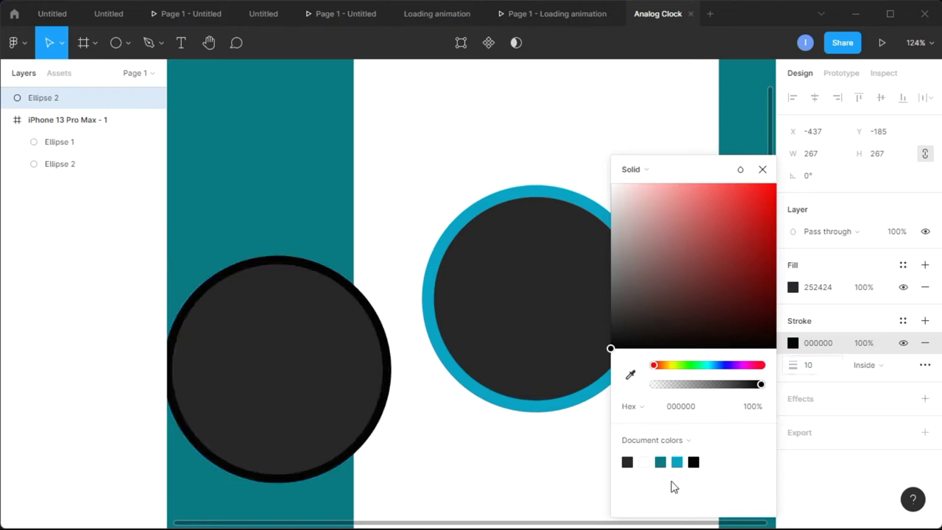
click(562, 461)
click(354, 398)
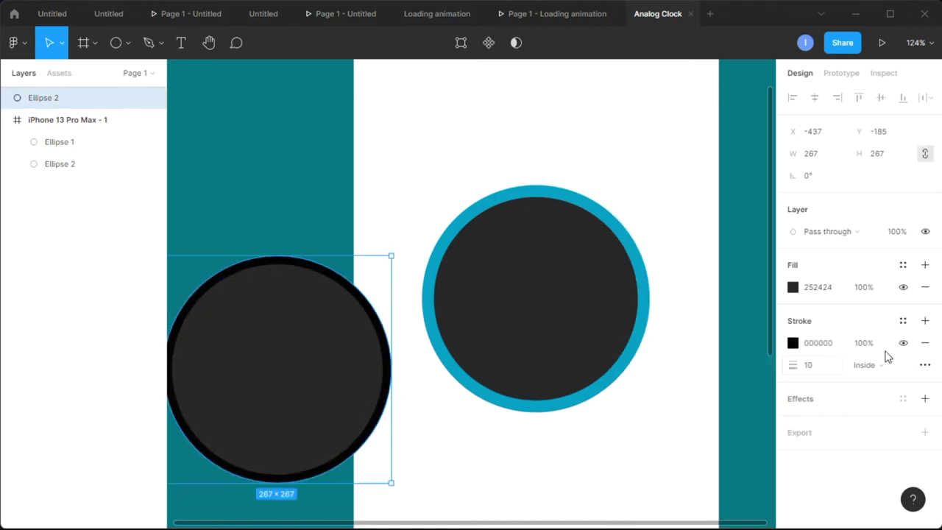
click(925, 286)
click(586, 482)
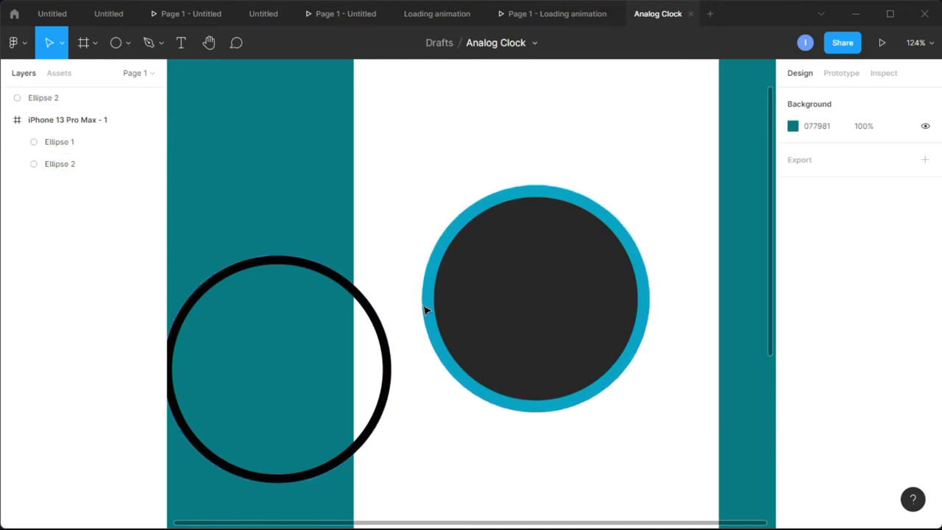
Move the black ring onto the clock face and resize it to 245×245
drag(375, 420, 621, 464)
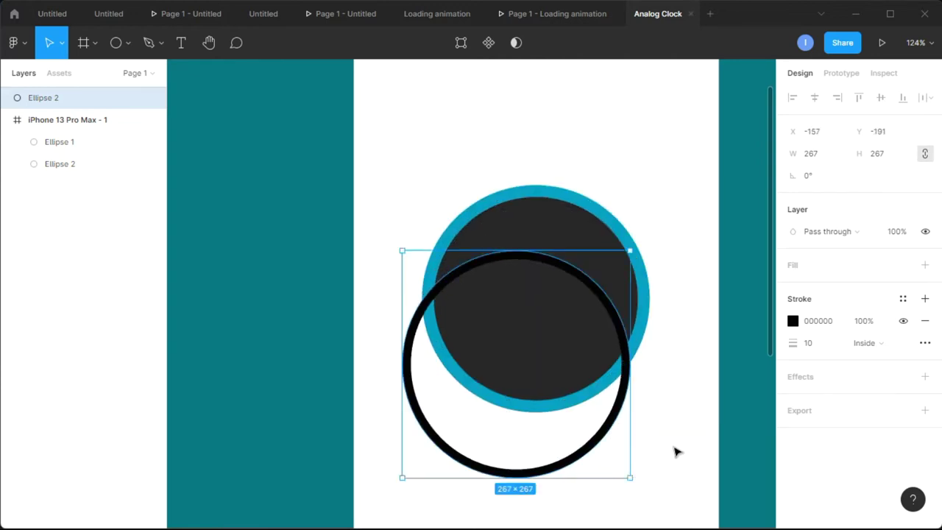
drag(632, 479, 591, 388)
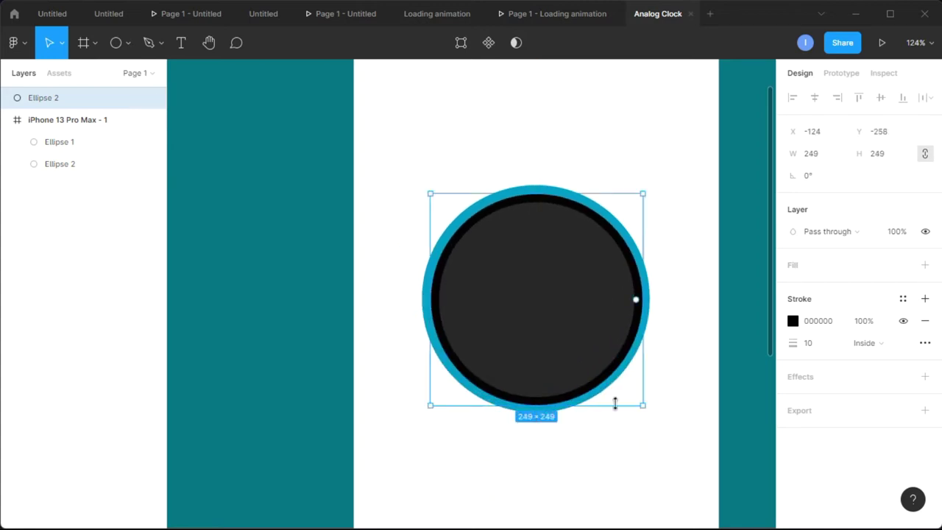
click(822, 162)
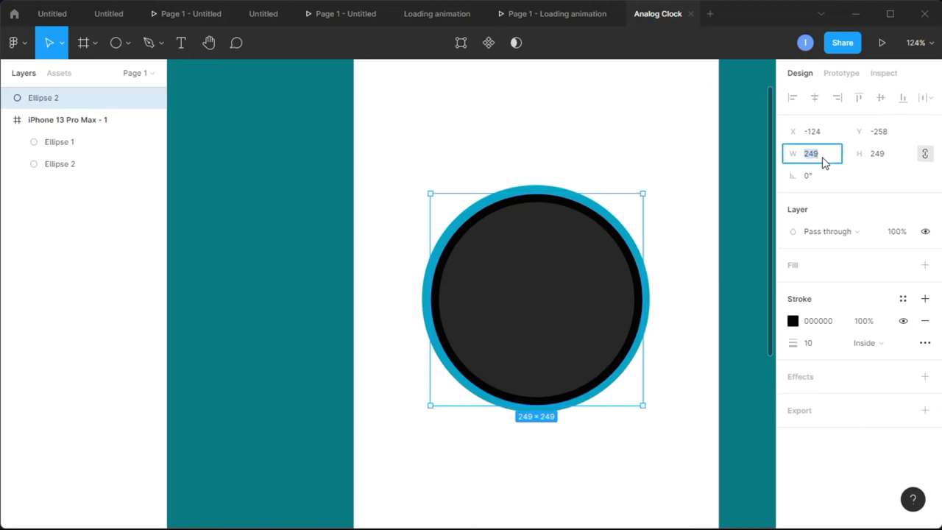
key(Return)
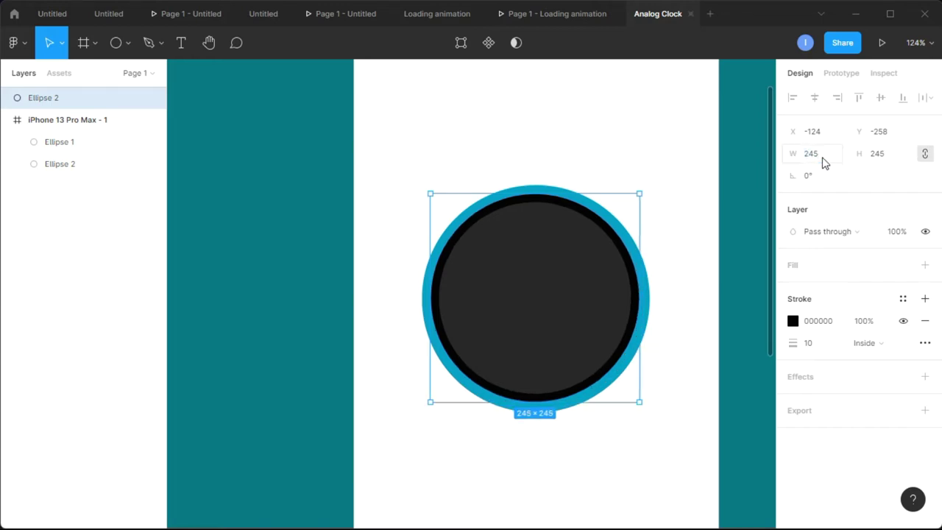
click(681, 185)
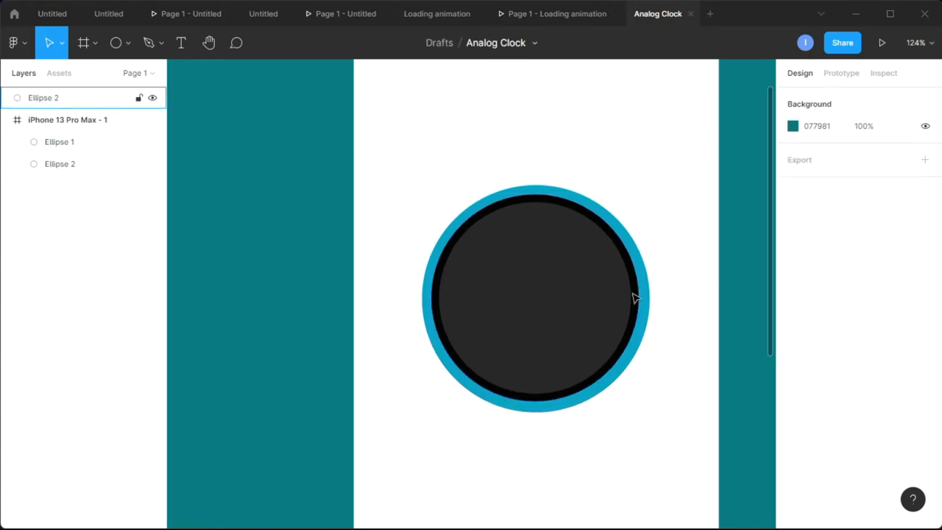
Add a Layer blur effect of 10 to the black inner ring
click(59, 103)
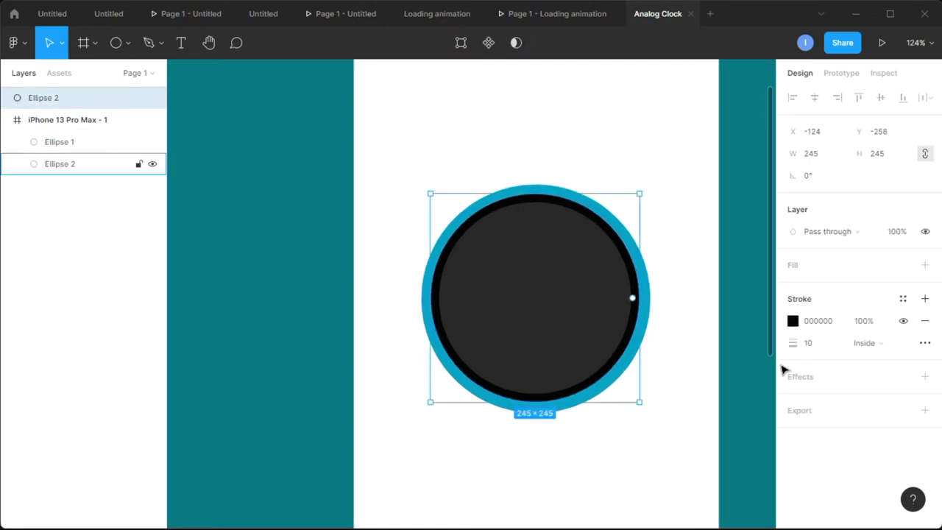
click(925, 377)
click(822, 399)
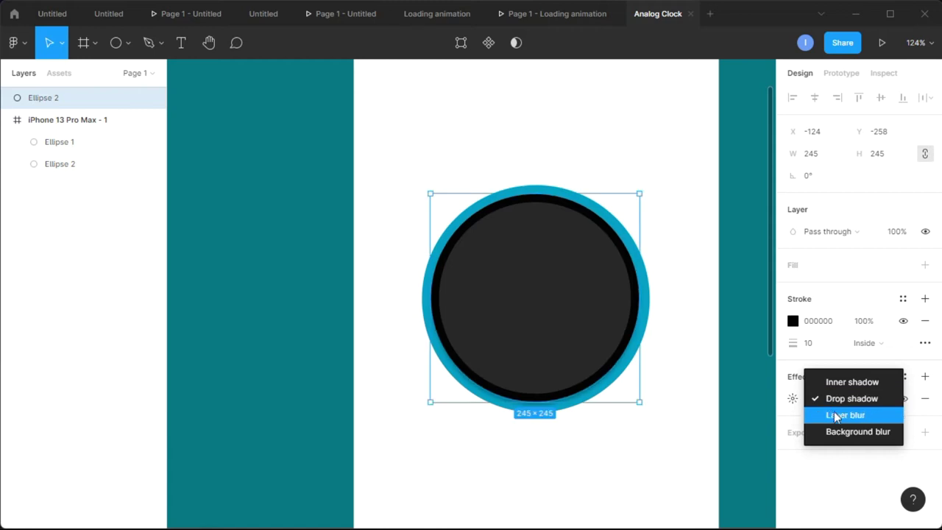
click(837, 414)
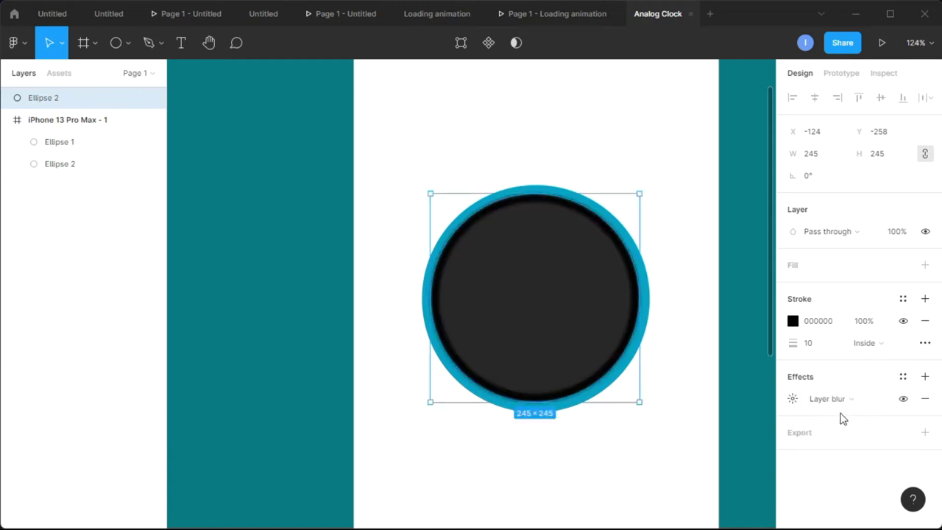
click(793, 399)
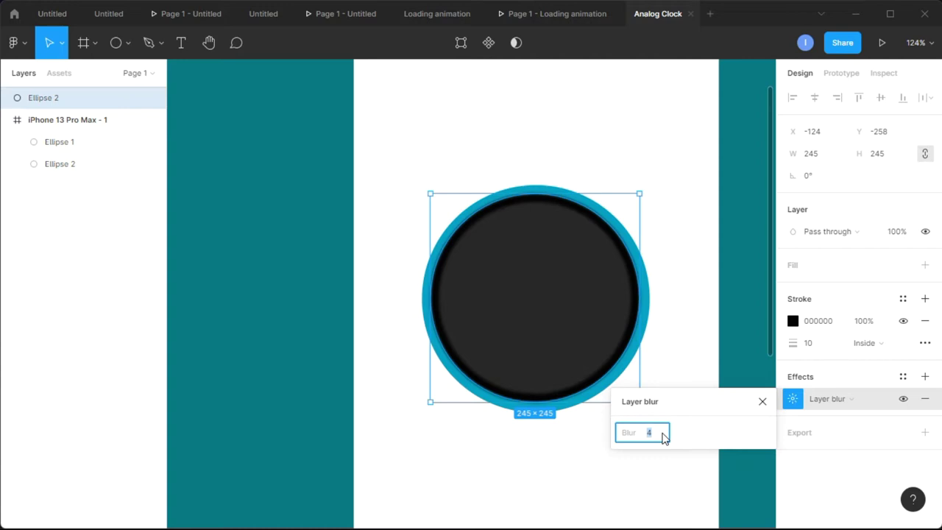
key(Return)
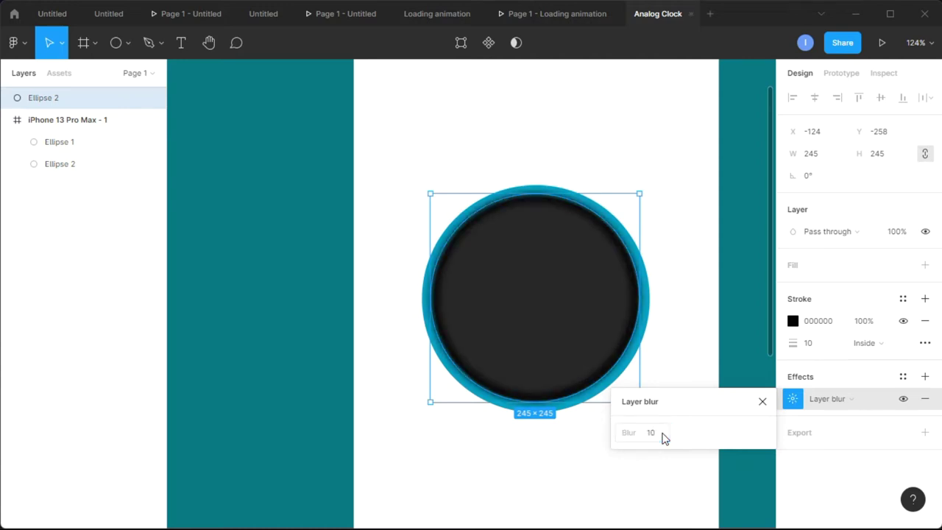
click(266, 218)
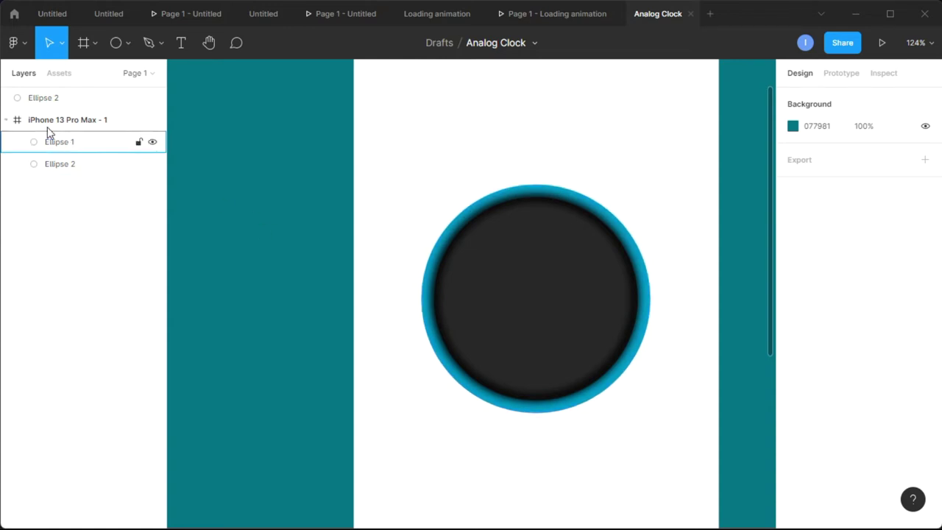
Move Ellipse 2 into the iPhone 13 Pro Max frame and set its stroke weight to 6
drag(48, 107, 76, 136)
click(199, 174)
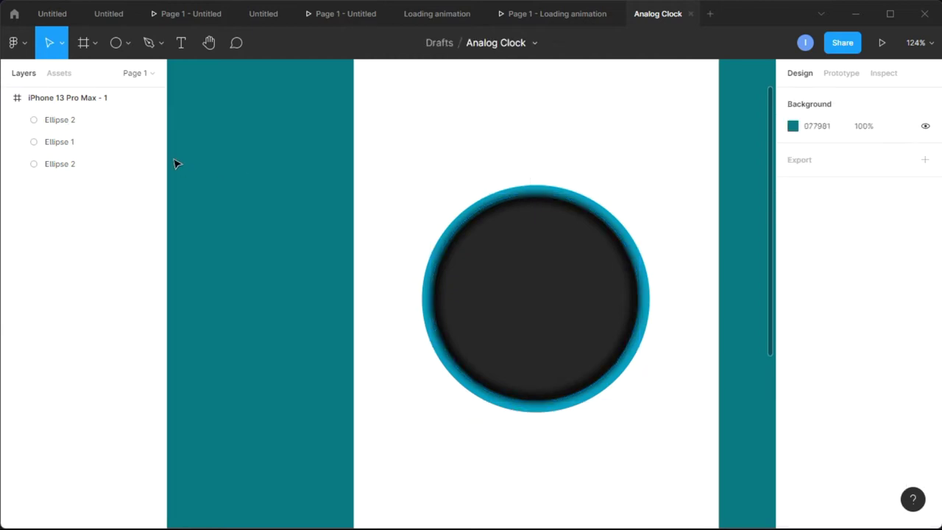
click(69, 122)
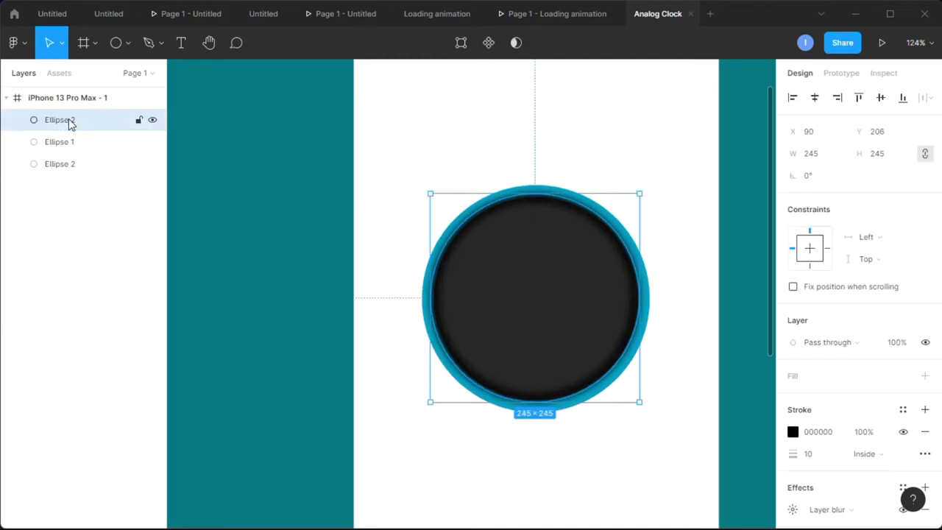
click(70, 143)
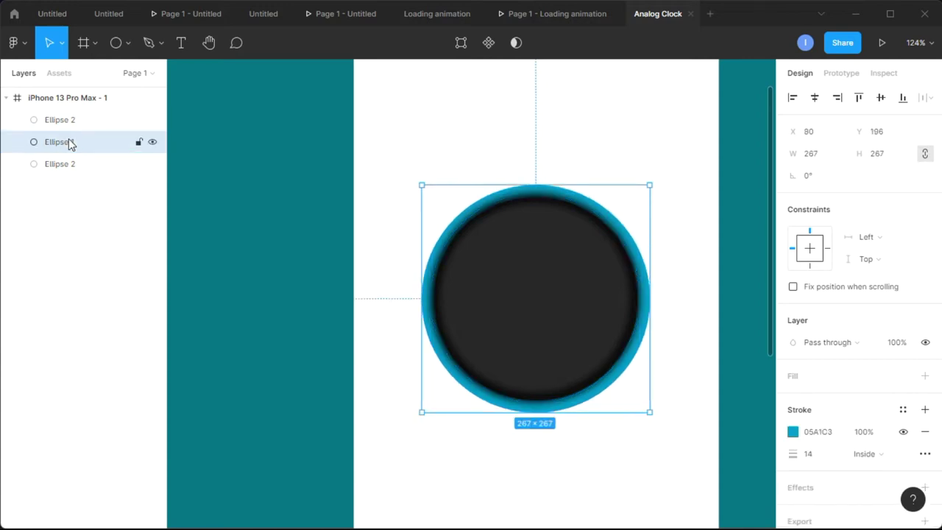
click(65, 123)
scroll(905, 383, down, 2)
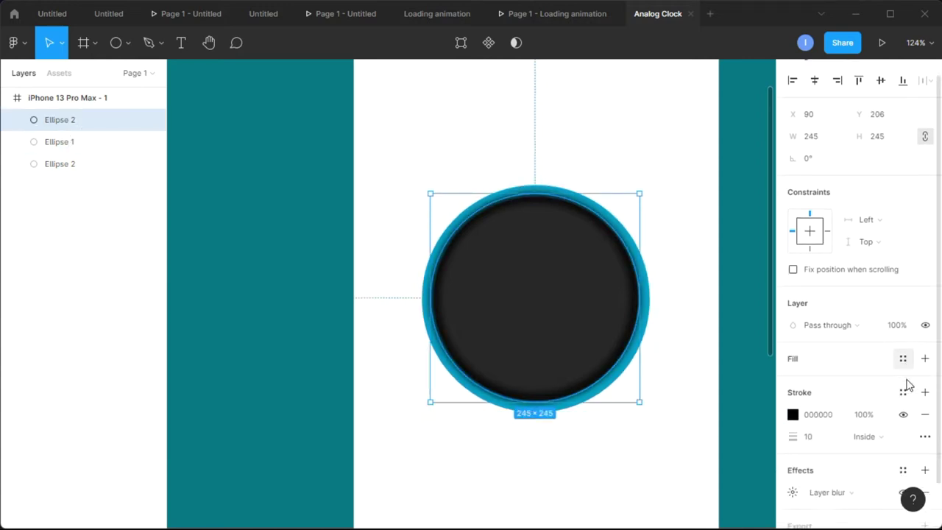
click(820, 396)
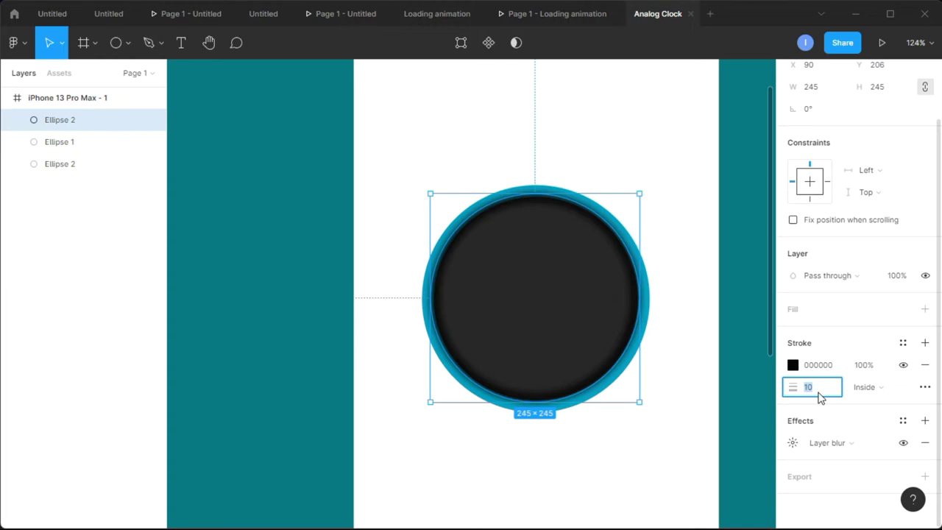
key(Return)
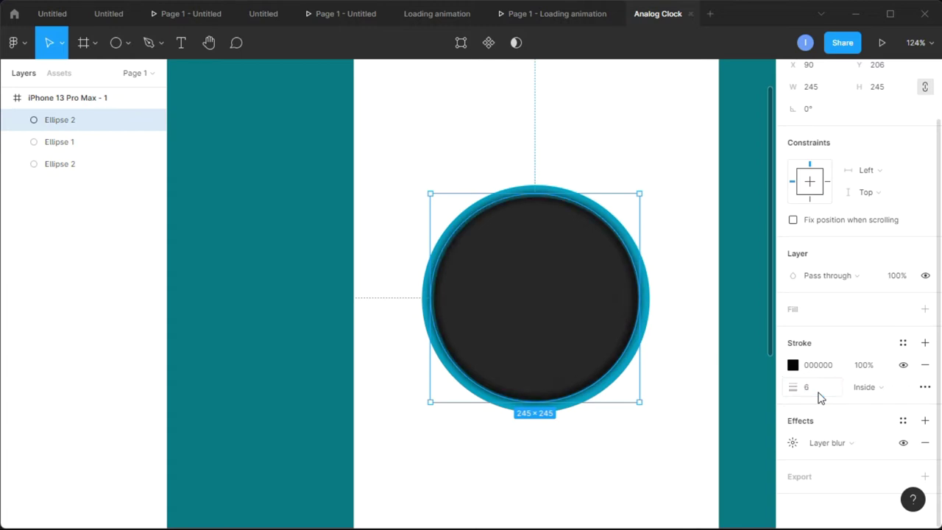
click(717, 333)
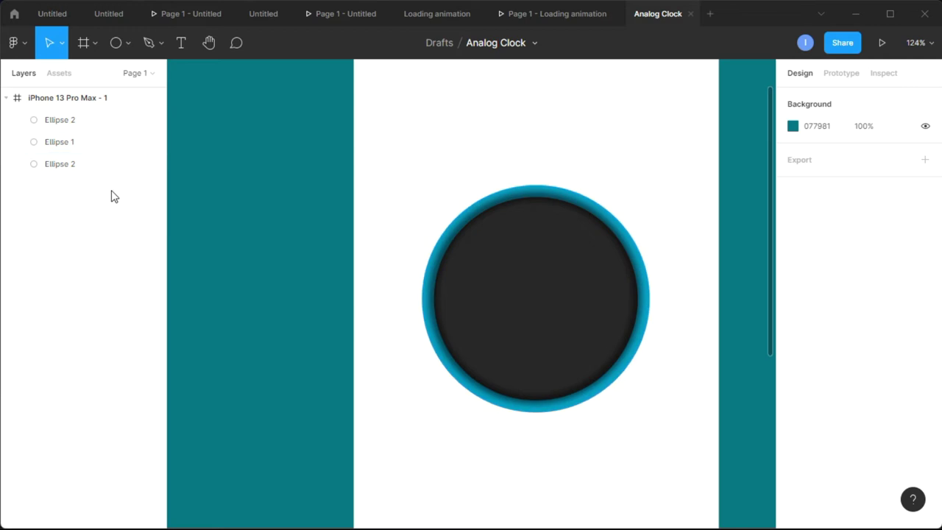
click(72, 128)
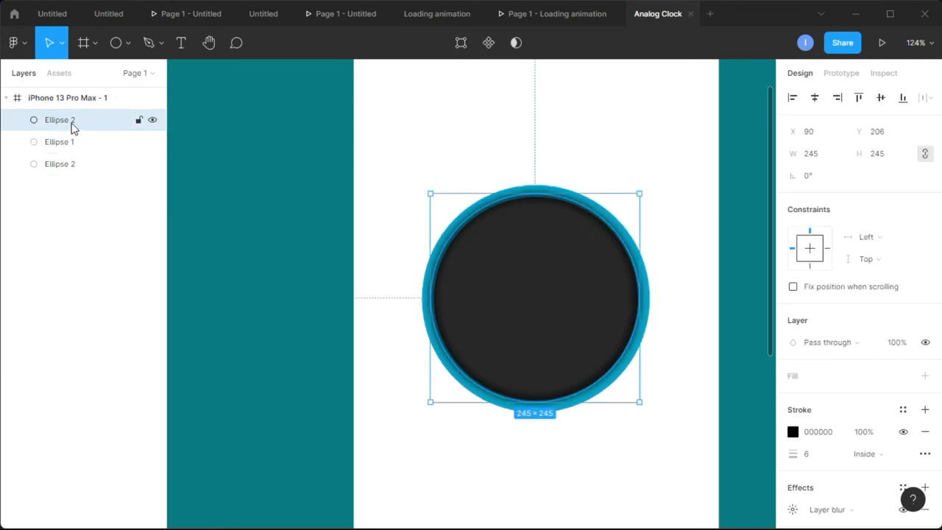
Place the blurred Ellipse 2 below Ellipse 1 in the Layers panel
click(71, 144)
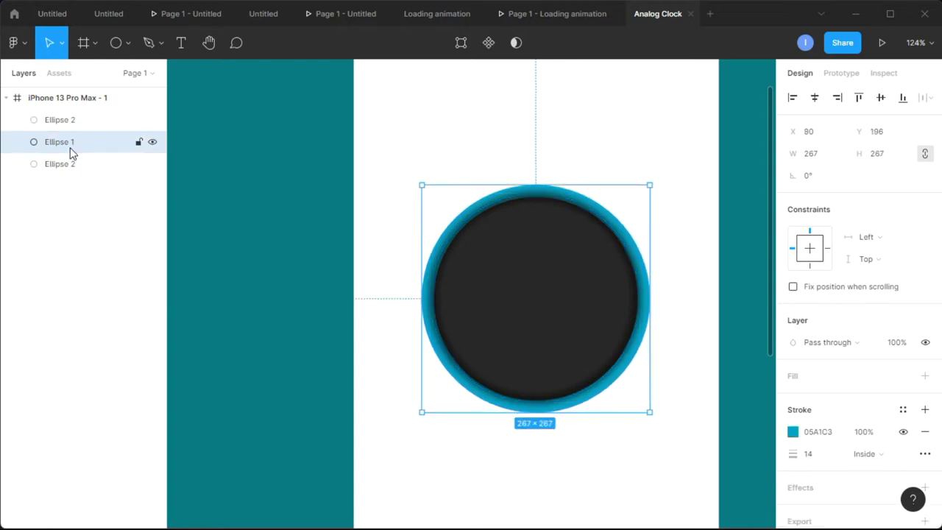
click(72, 127)
drag(77, 128, 78, 155)
click(686, 187)
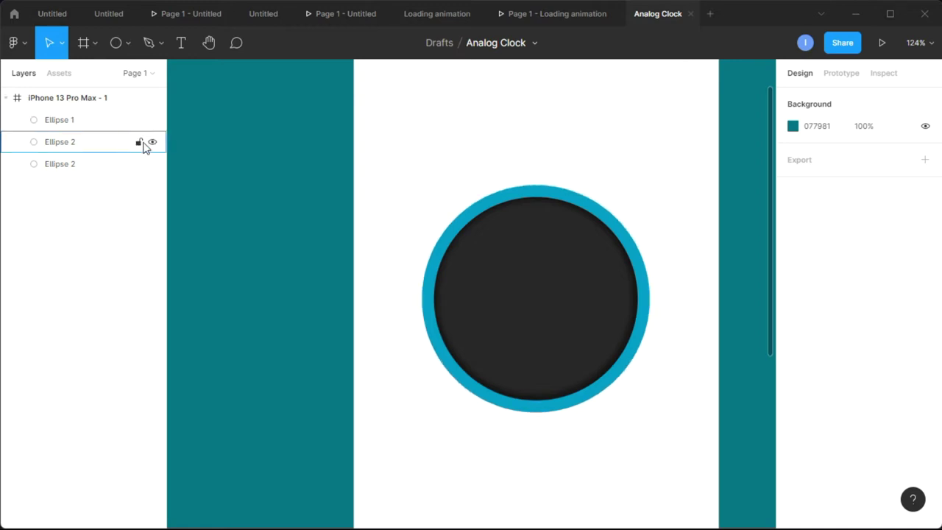
Darken the clock face fill from 252424 to 151515
click(69, 122)
click(71, 163)
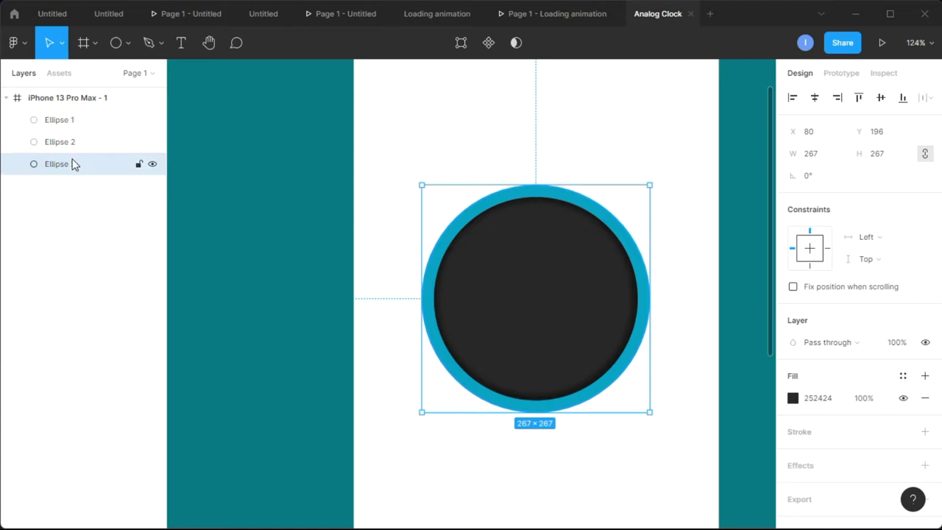
click(792, 397)
drag(635, 325, 617, 343)
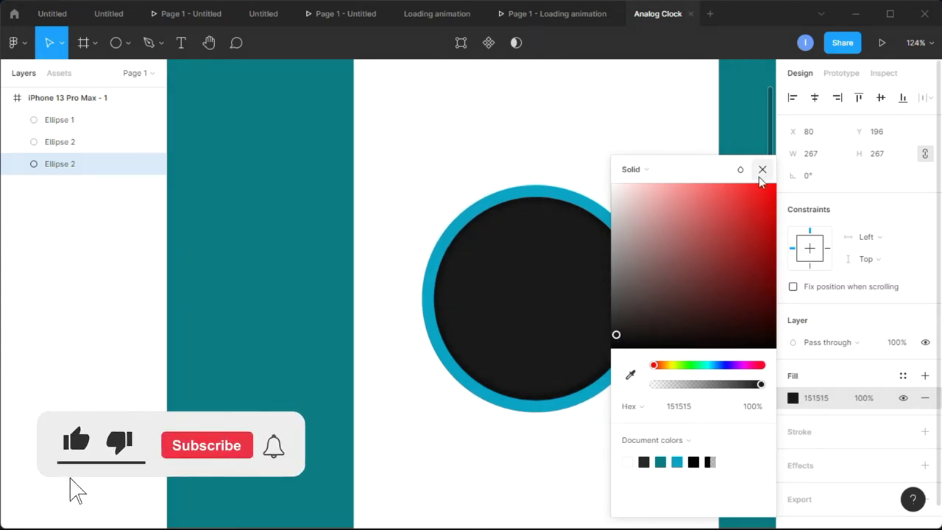
click(762, 170)
click(694, 357)
scroll(700, 359, down, 2)
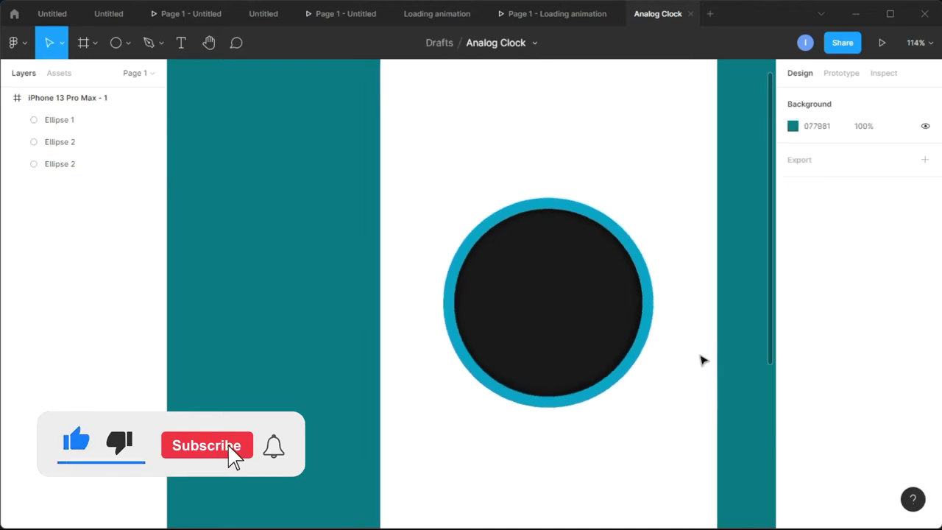
scroll(700, 359, up, 2)
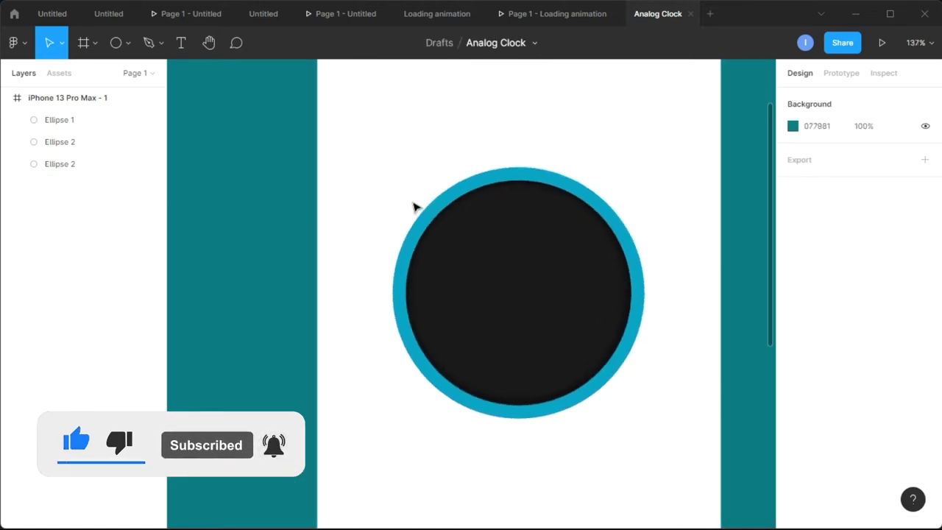
click(445, 204)
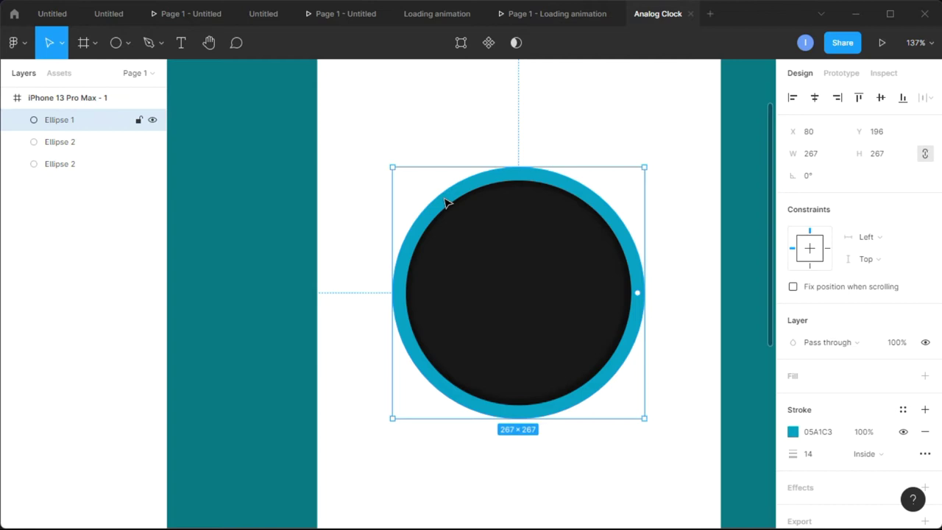
Add a text box reading '12' near the top of the clock face
click(539, 103)
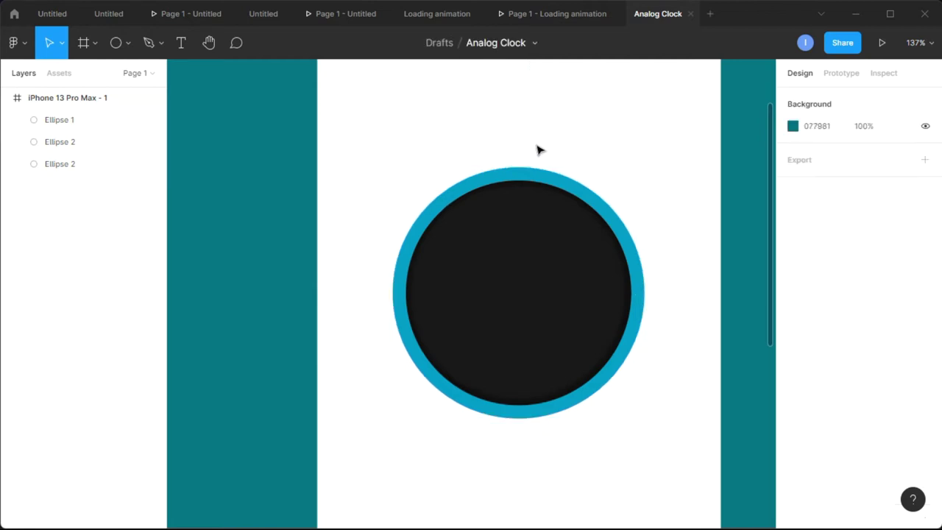
click(181, 42)
click(507, 223)
text(12)
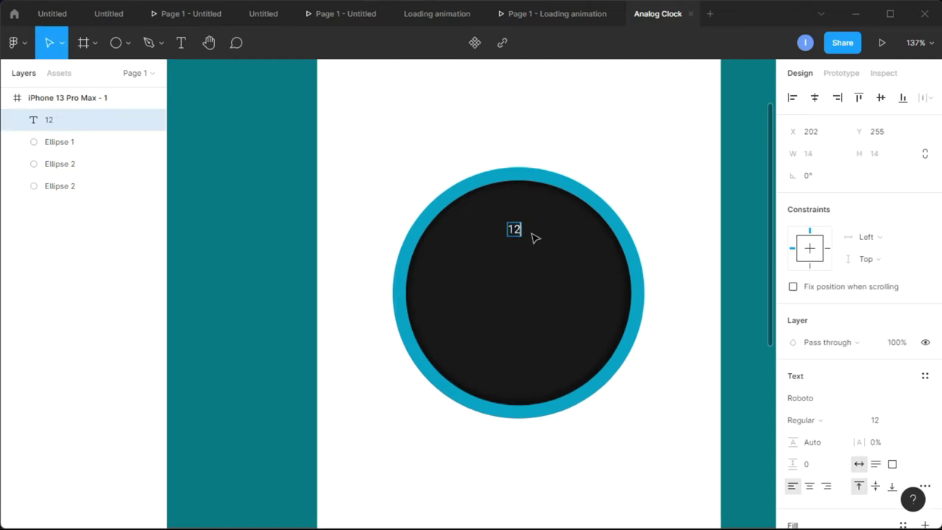
Style the 12 in Poppins Bold at font size 30
key(ctrl+a)
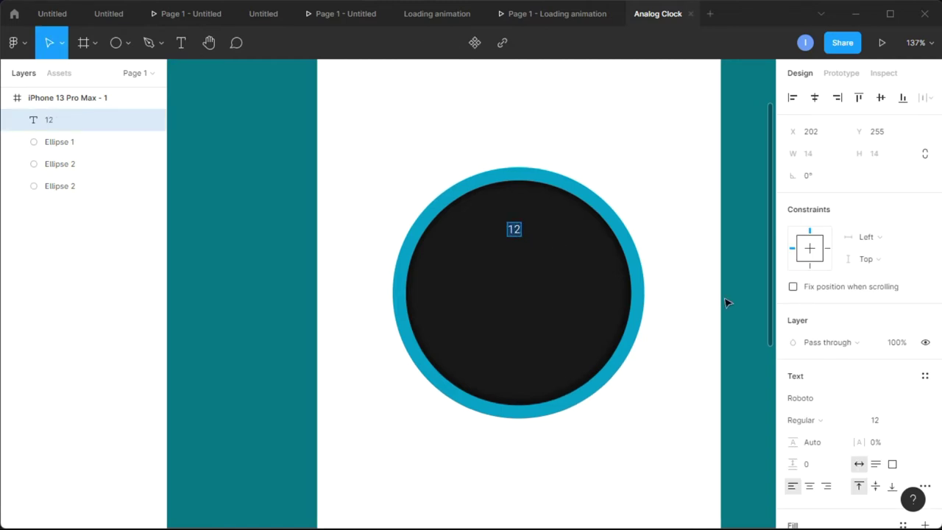
click(824, 397)
text(Poppins)
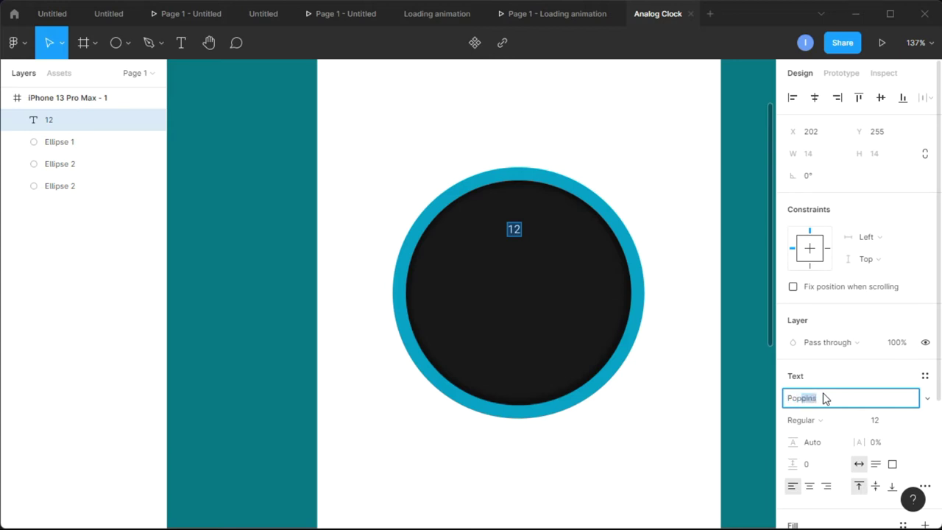
key(Return)
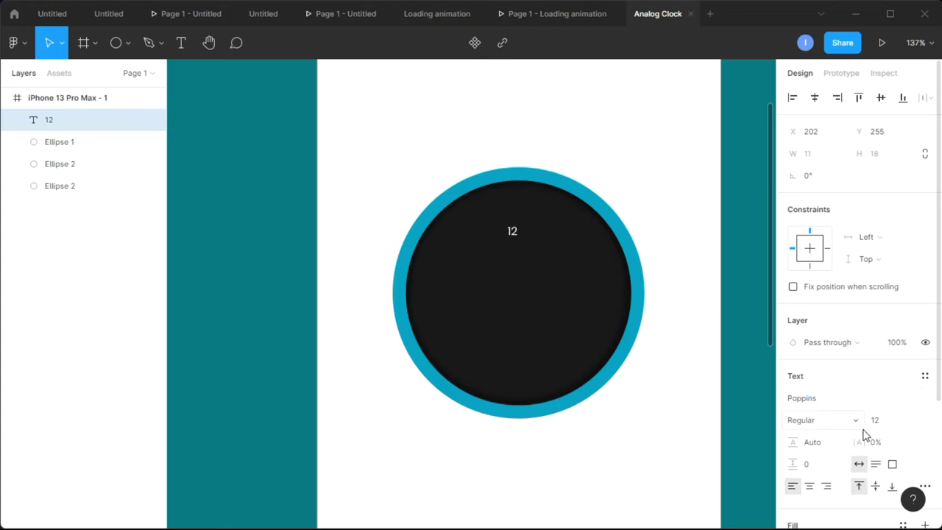
click(886, 424)
key(Return)
click(891, 421)
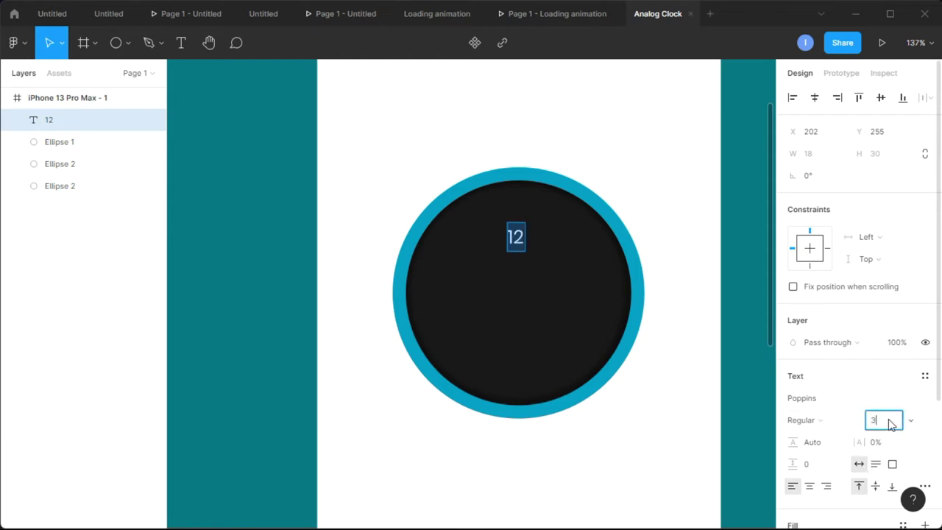
text(30)
key(Return)
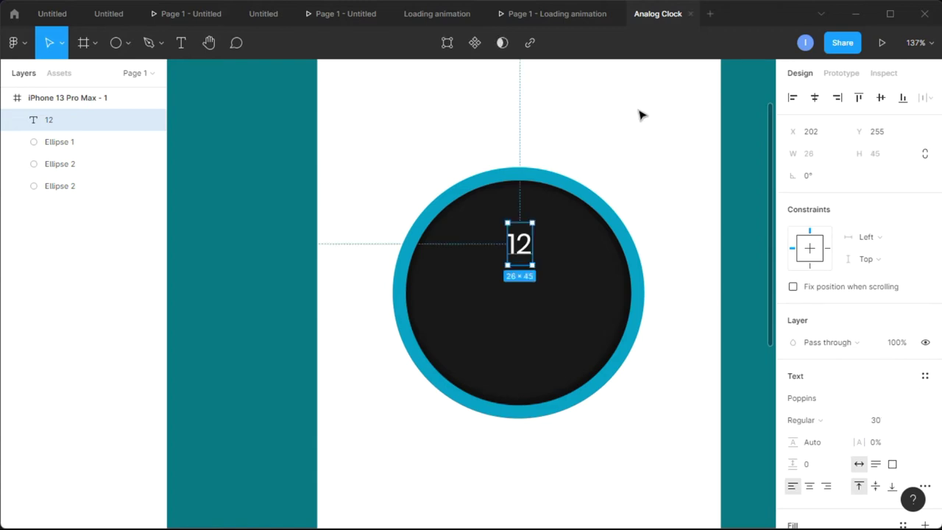
click(804, 420)
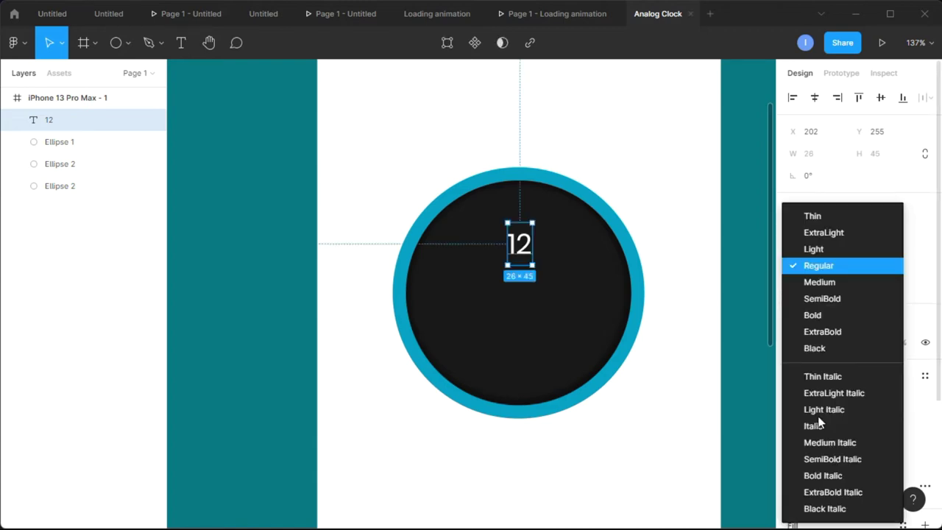
click(814, 315)
Drag the 12 numeral toward the top of the face
click(672, 213)
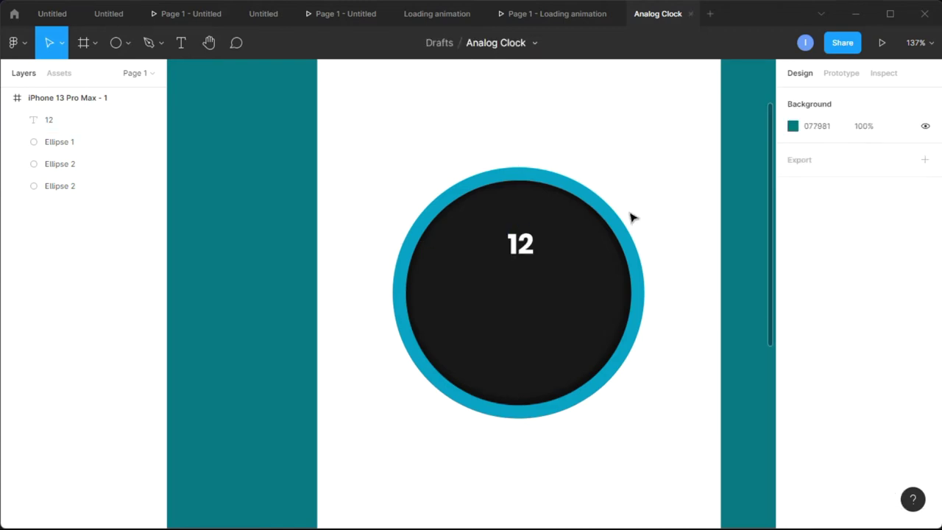
click(526, 254)
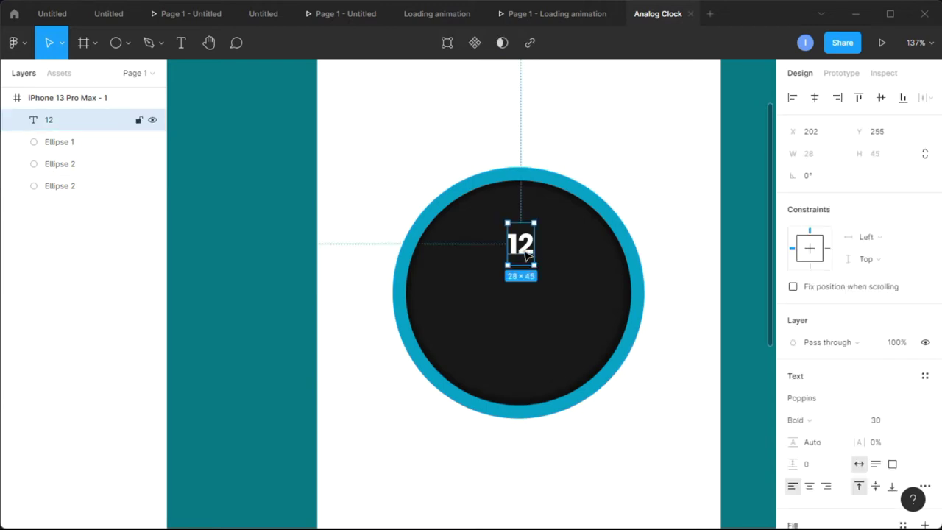
drag(527, 254, 484, 246)
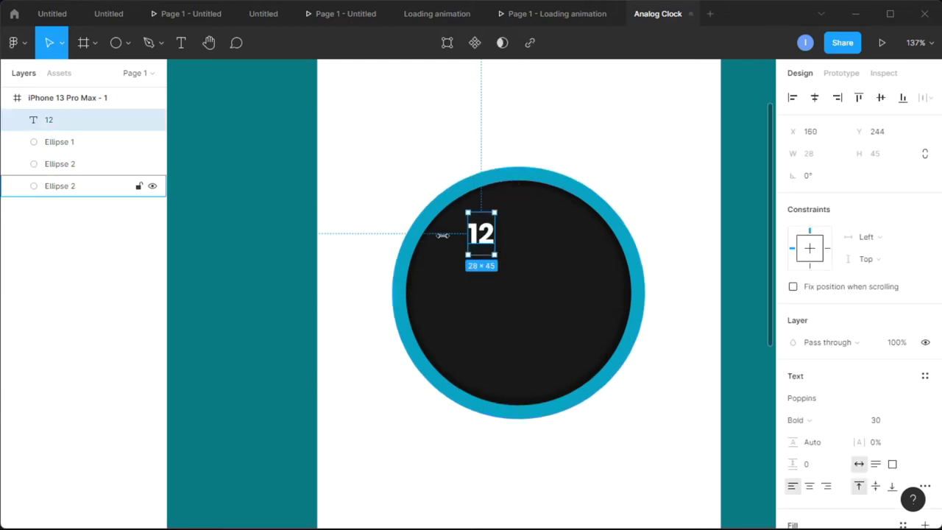
Draw a 188-wide circle centred on the clock face
click(130, 48)
click(114, 125)
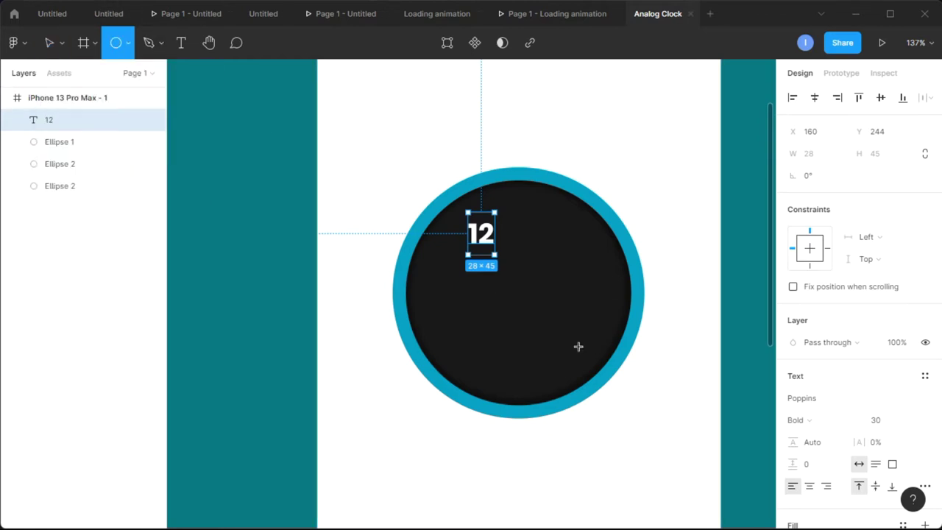
drag(596, 361, 437, 204)
drag(607, 359, 626, 378)
drag(576, 349, 556, 337)
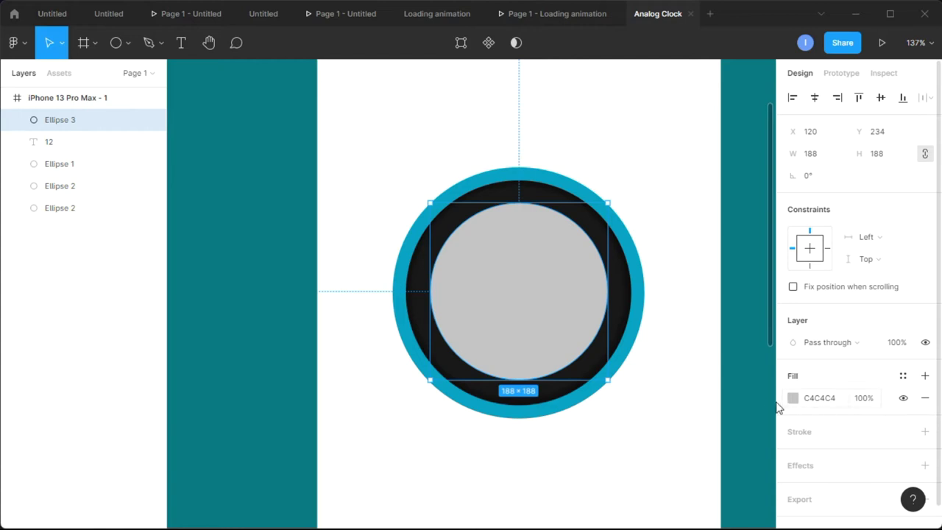
Give the circle a 3 px E9E9E9 outline and remove its fill
click(925, 433)
click(794, 455)
text(E9E9E9)
key(Return)
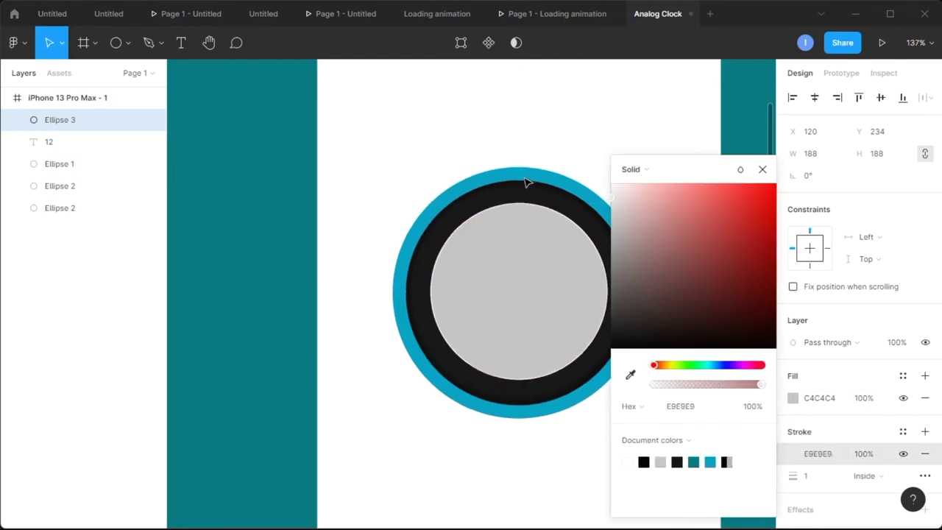
click(823, 476)
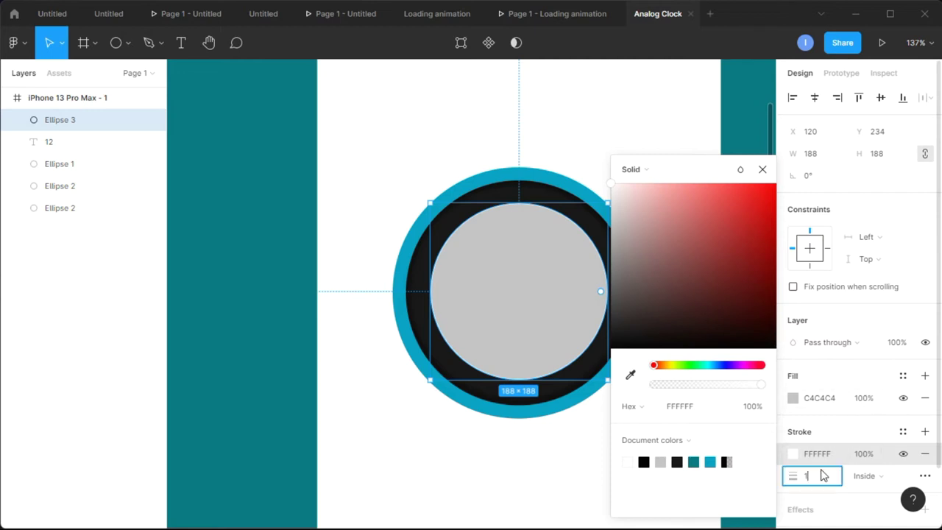
key(Return)
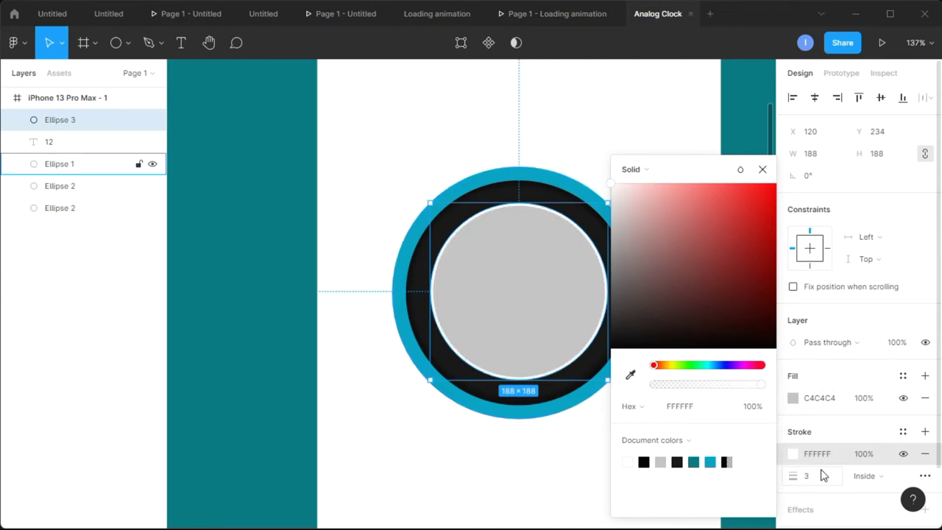
click(762, 170)
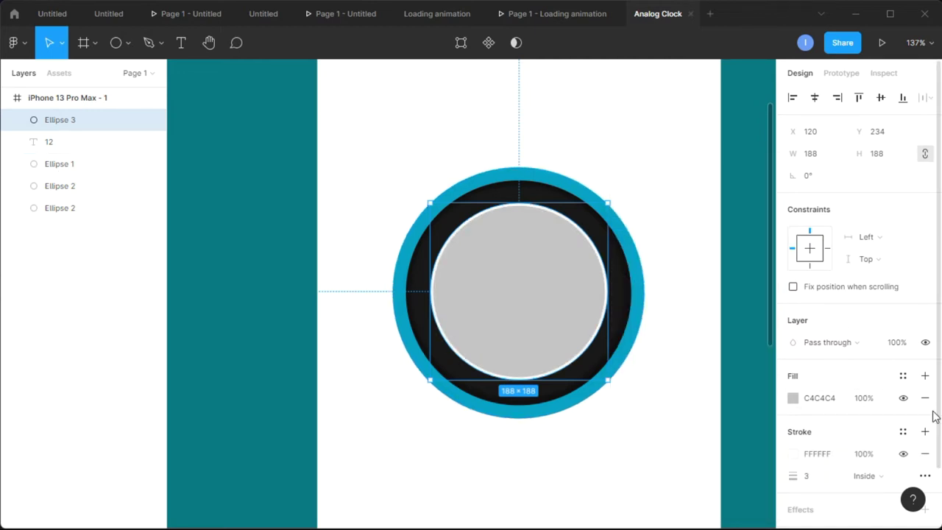
click(925, 398)
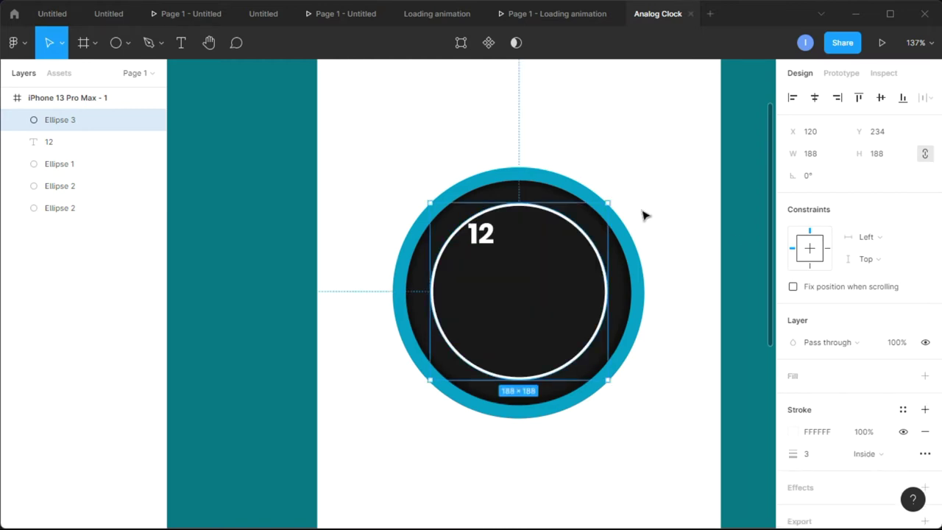
Centre the 12 at the top of the face and place a copy at the bottom
click(637, 160)
drag(492, 232, 526, 221)
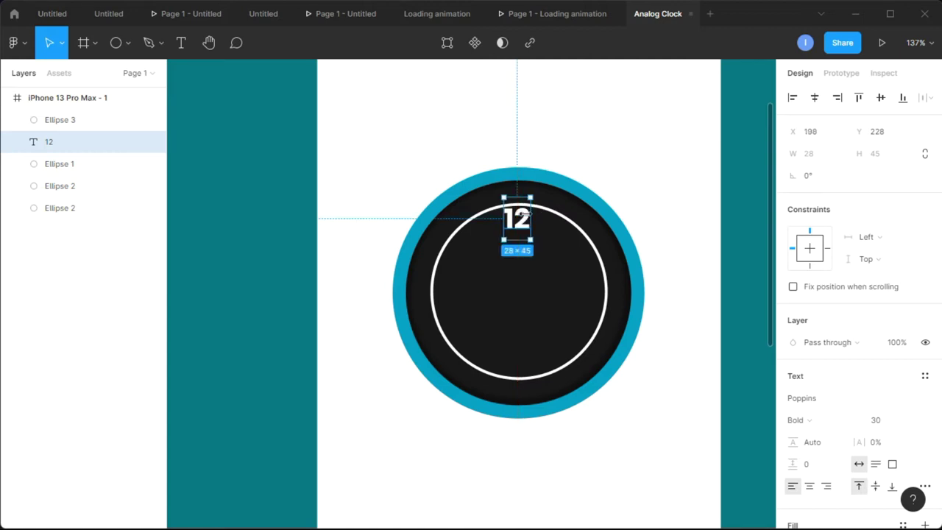
ctrl+scroll(528, 221, up, 5)
drag(527, 228, 527, 226)
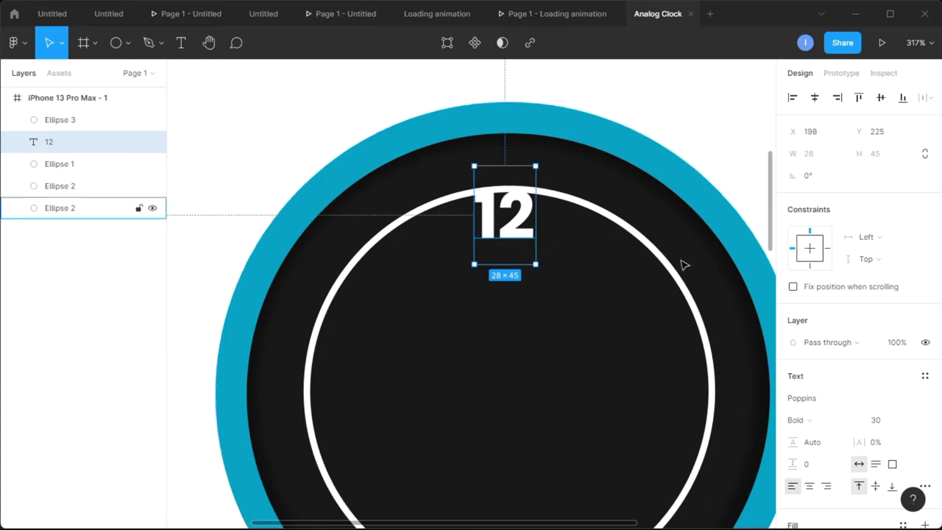
scroll(684, 265, down, 5)
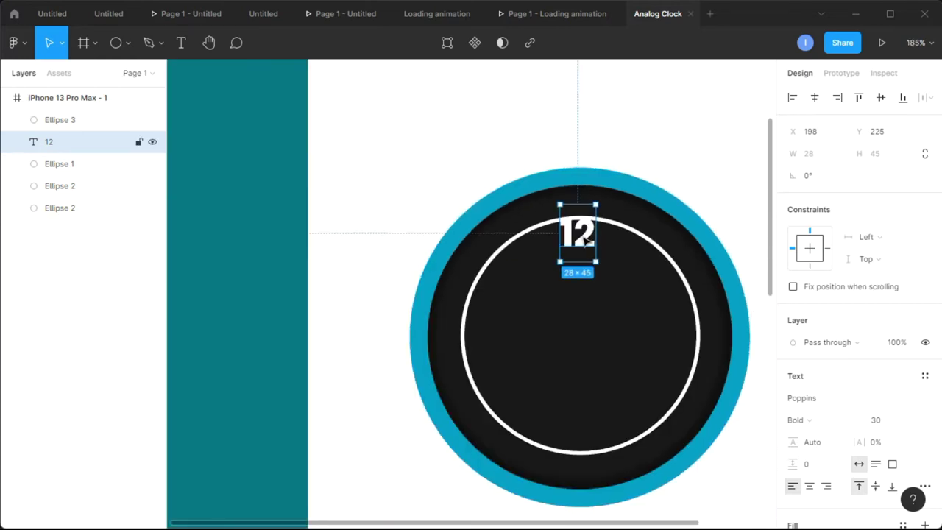
drag(586, 242, 585, 441)
Retype the bottom copy as 6 and centre it on the vertical axis
double_click(584, 437)
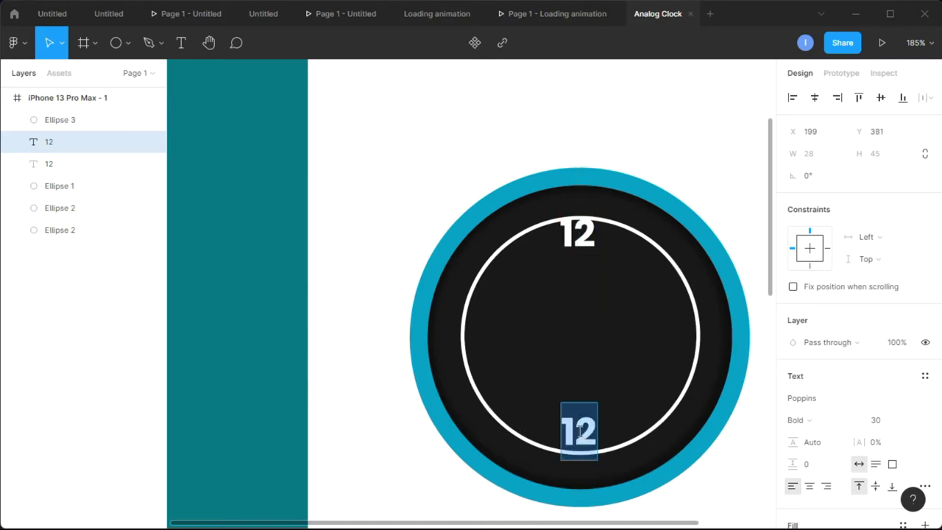
text(6)
key(Escape)
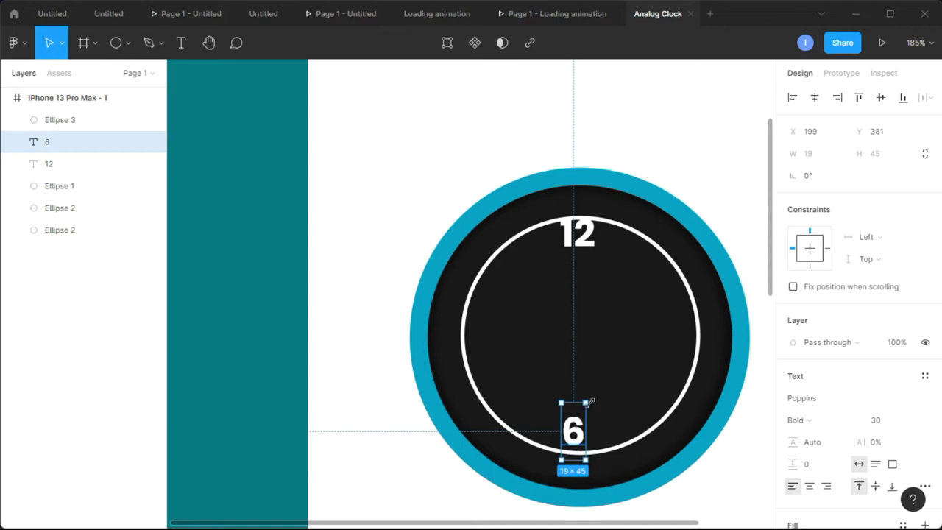
drag(578, 441, 578, 442)
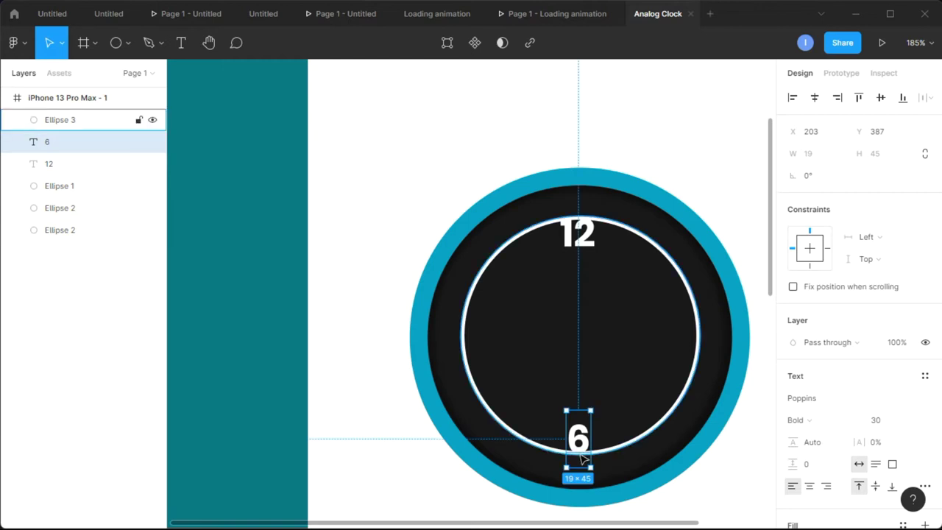
Copy the 6 to the 3 o'clock position and retype it as 3
drag(583, 446, 646, 368)
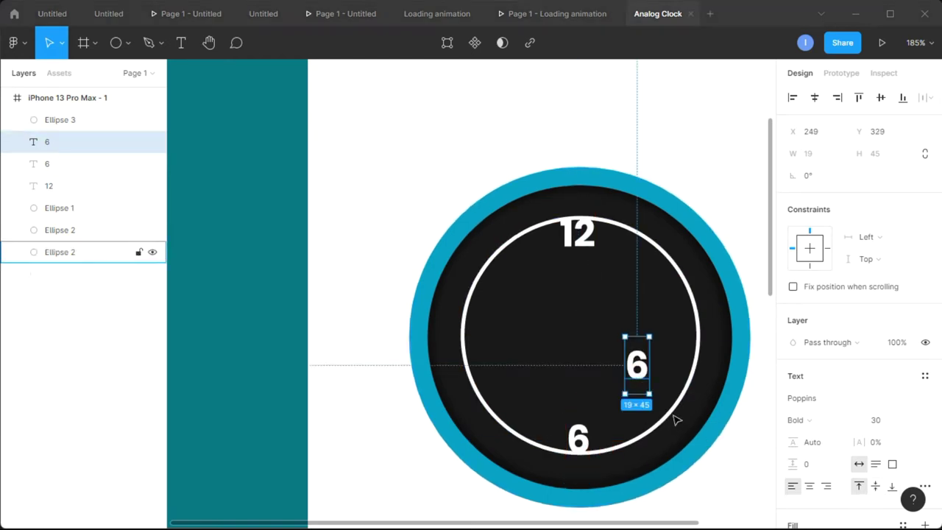
drag(645, 382, 684, 337)
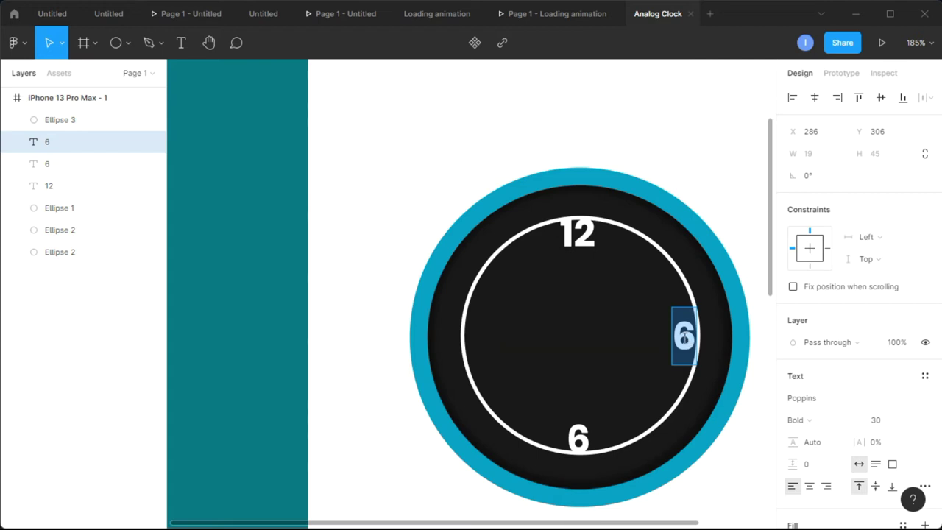
text(3)
key(Escape)
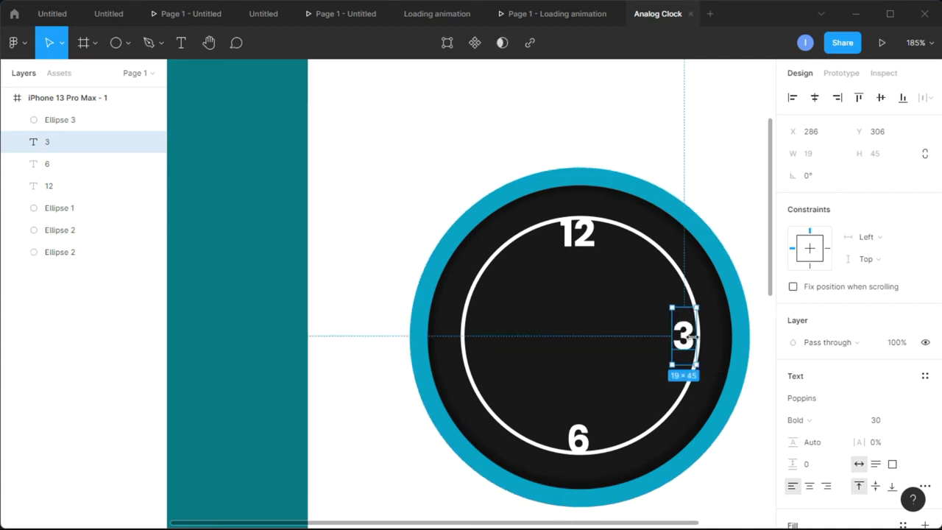
Copy the numeral to the left side, retype it as 9, and nudge it slightly left
drag(689, 337, 485, 339)
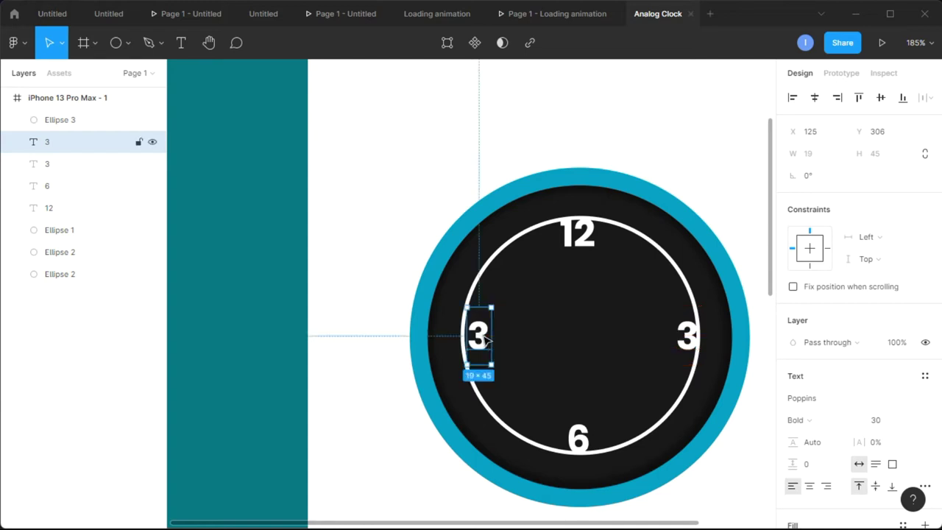
double_click(485, 339)
text(9)
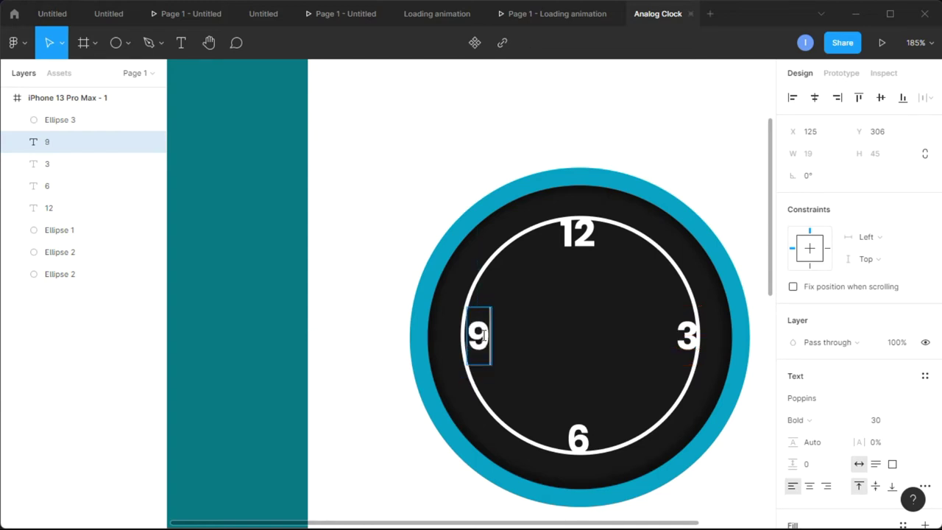
key(Escape)
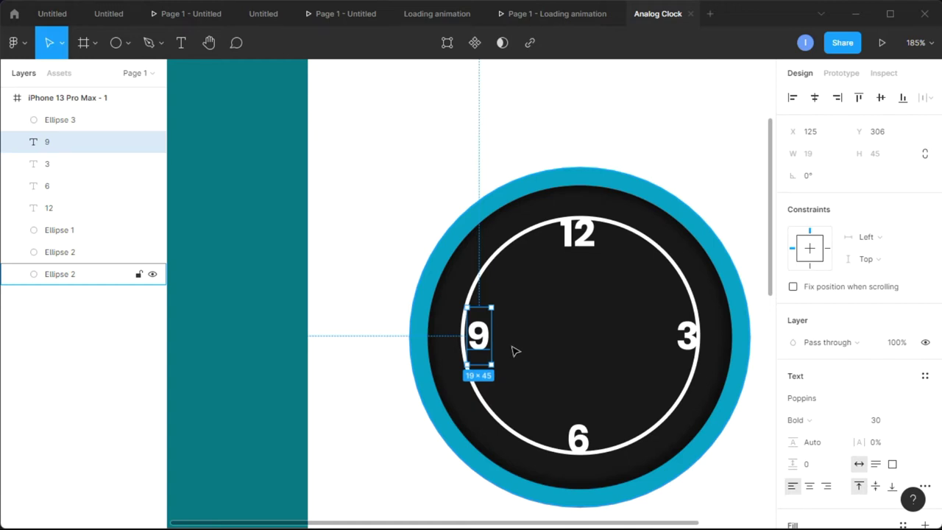
click(515, 351)
click(478, 340)
key(Left)
key(Left)
key(Left)
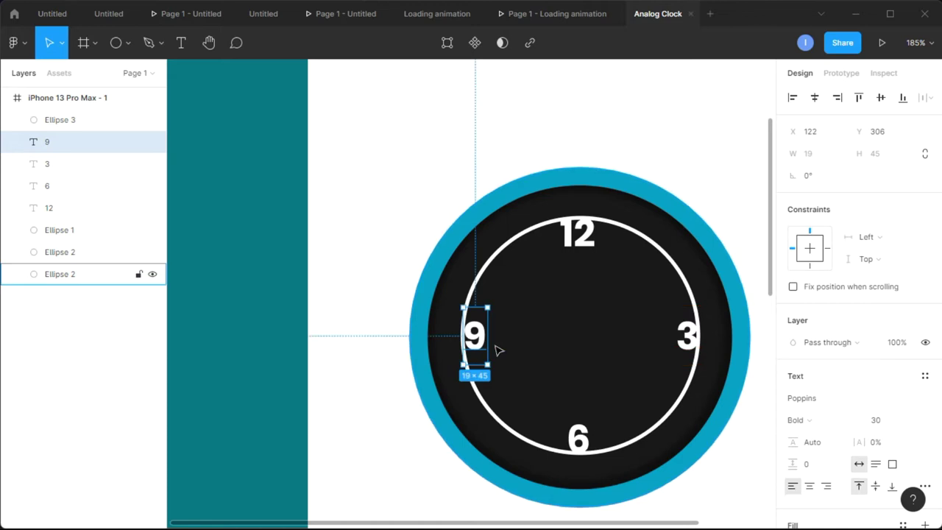
click(709, 195)
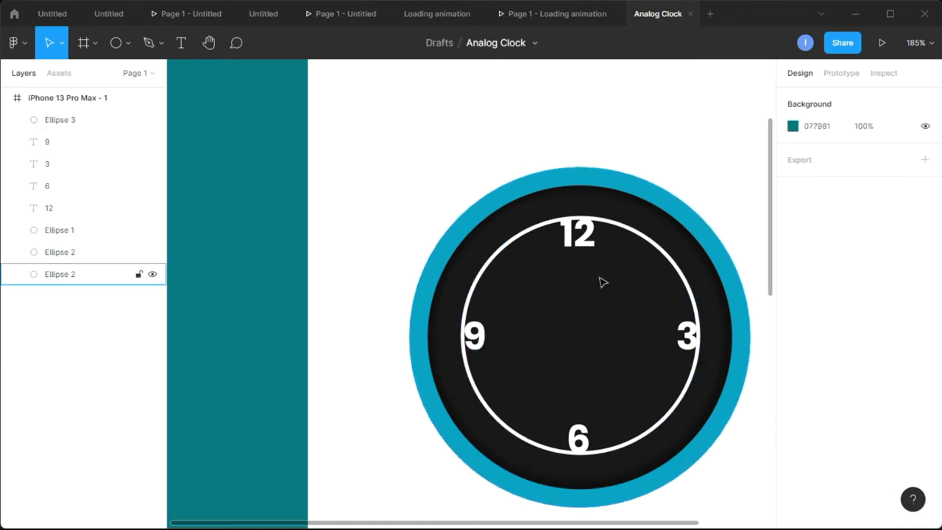
Draw a vertical line through the centre from the 12 to the 6, reaching the clock edge
scroll(616, 296, right, 2)
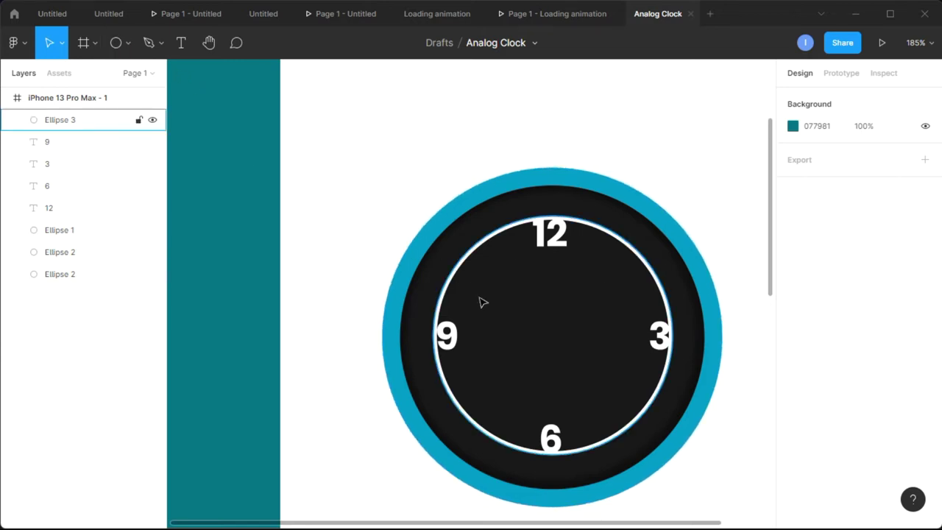
click(116, 44)
click(126, 48)
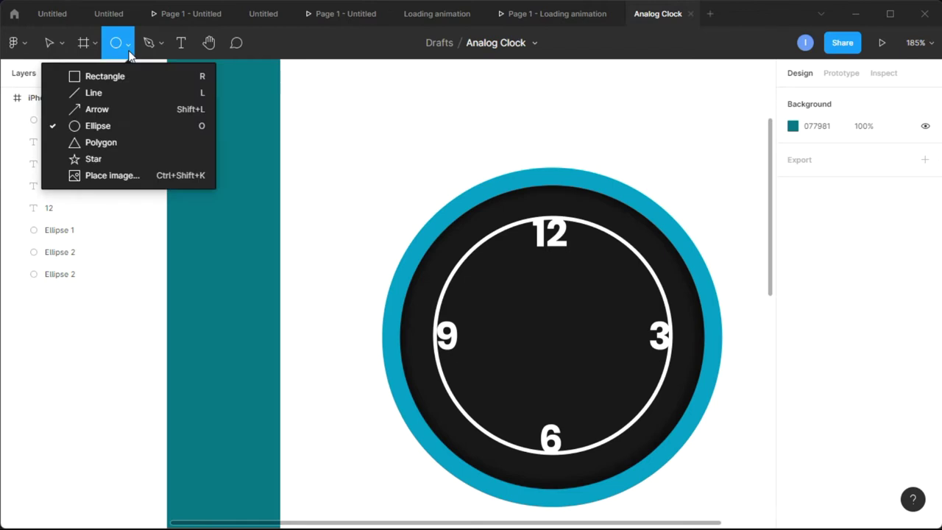
click(120, 92)
drag(550, 212, 550, 491)
drag(552, 212, 554, 183)
click(652, 144)
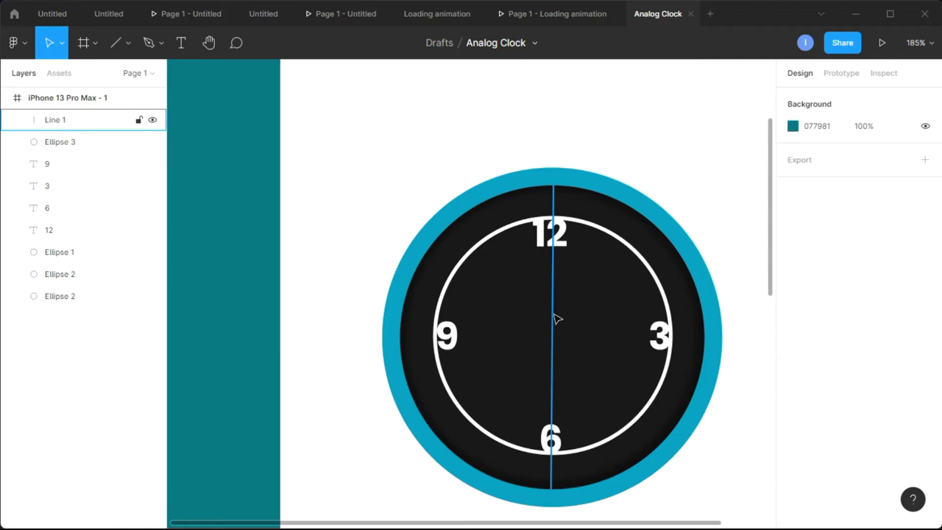
click(556, 317)
Set the line's stroke weight to 4
click(818, 462)
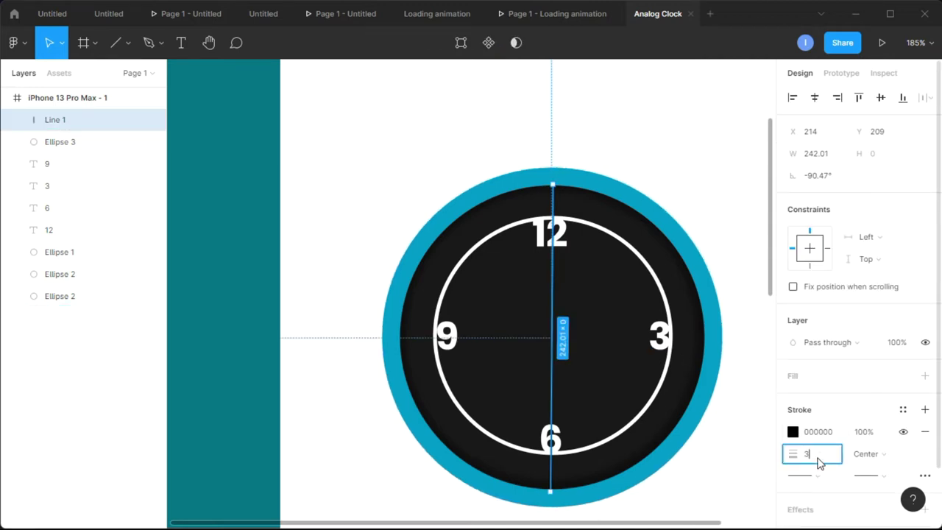
key(Return)
click(819, 462)
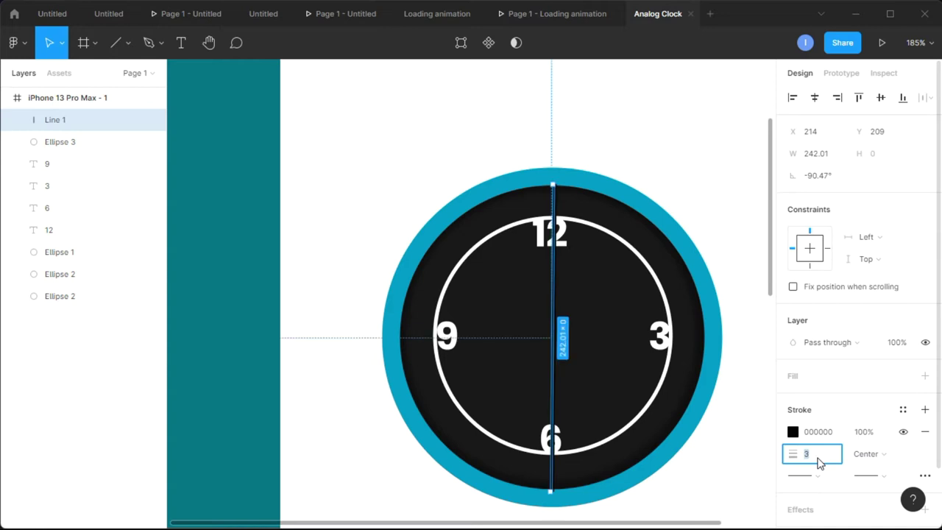
text(5)
key(Return)
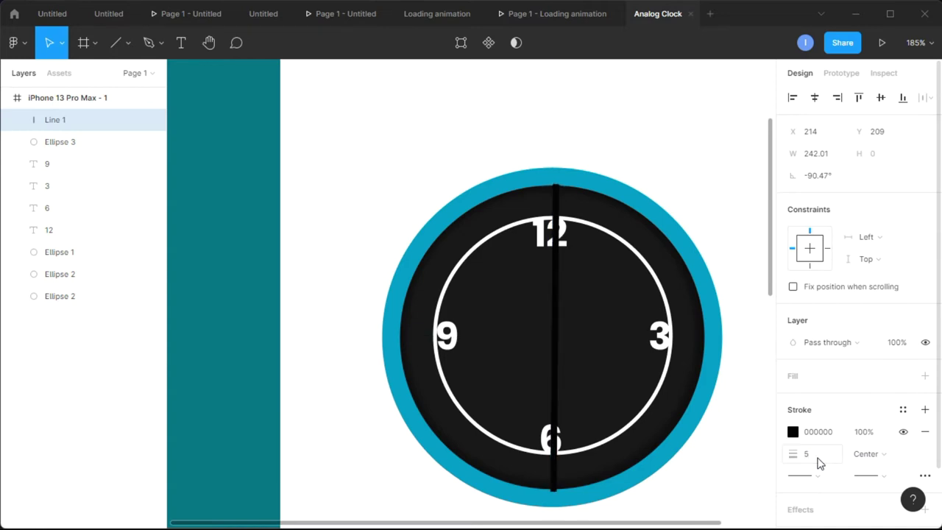
click(818, 462)
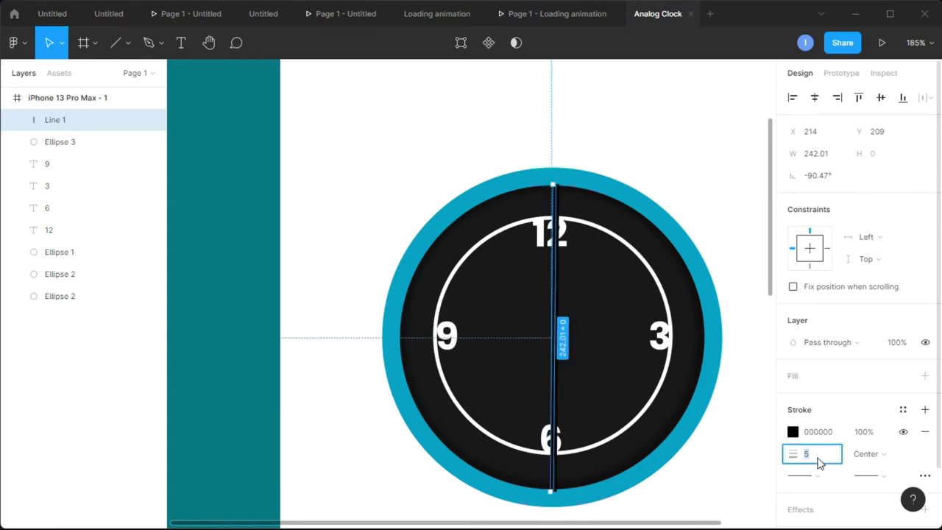
text(4)
key(Return)
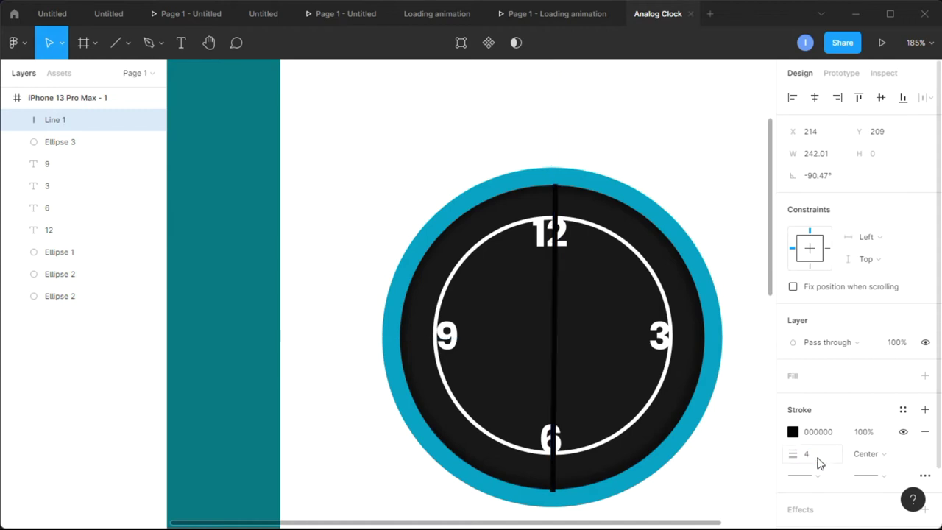
Make the line's stroke bright red FF0F0F
click(790, 434)
click(726, 262)
click(766, 187)
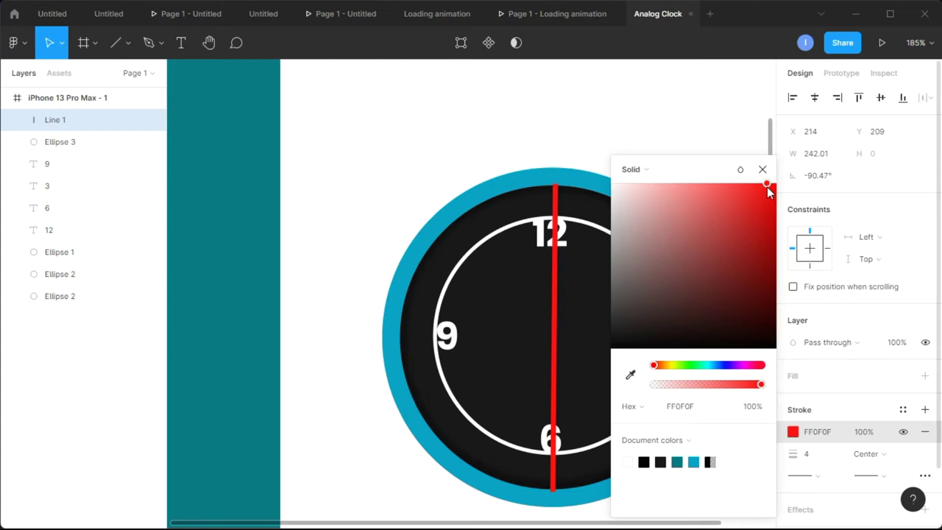
click(760, 170)
scroll(714, 267, down, 3)
scroll(714, 267, right, 3)
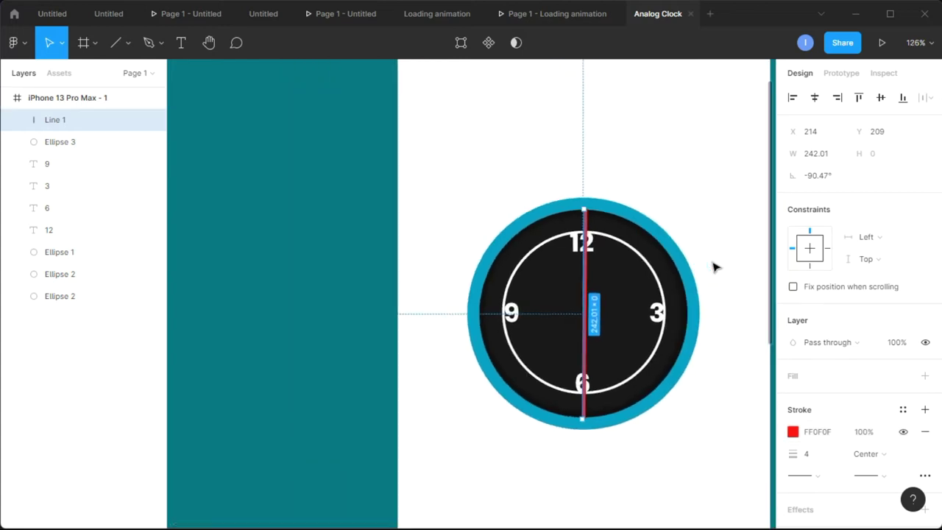
scroll(525, 311, up, 5)
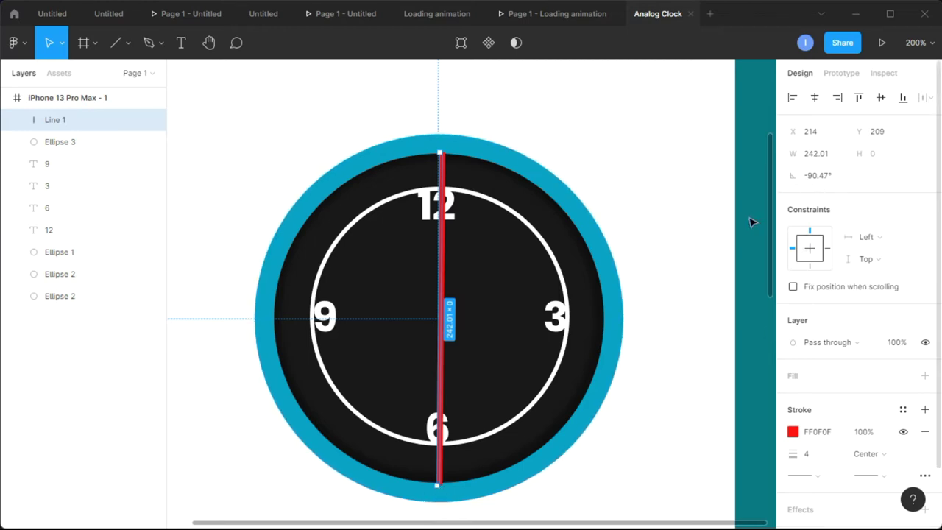
Rotate the line to 30° so it crosses the face through the centre
click(824, 177)
text(-90)
key(Return)
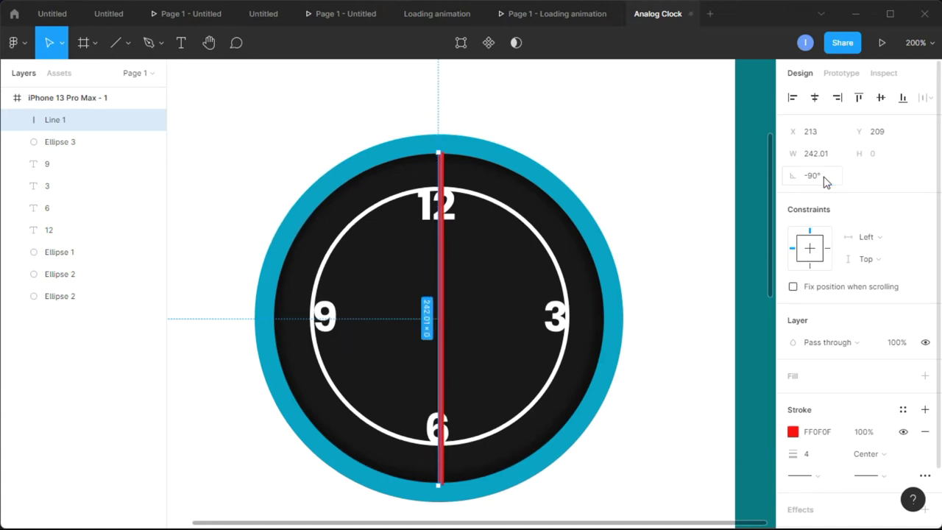
click(825, 176)
text(0)
key(Return)
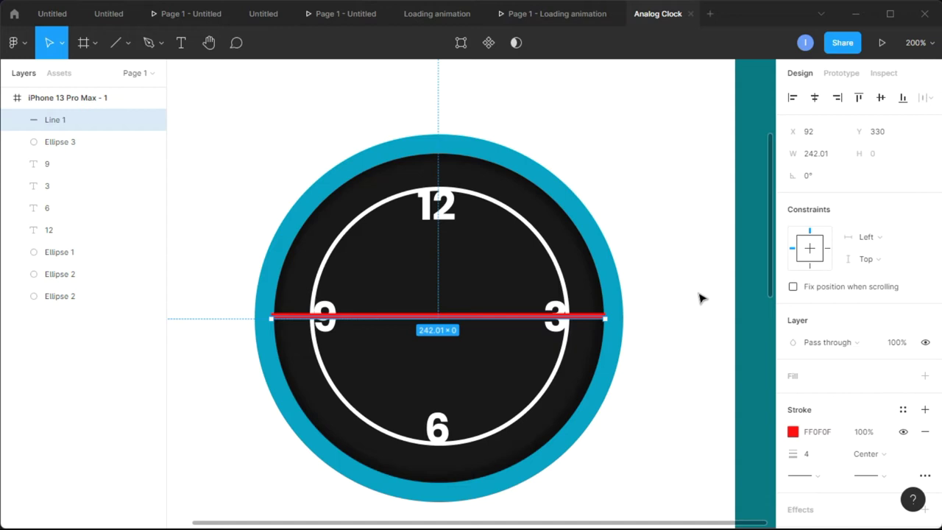
click(822, 181)
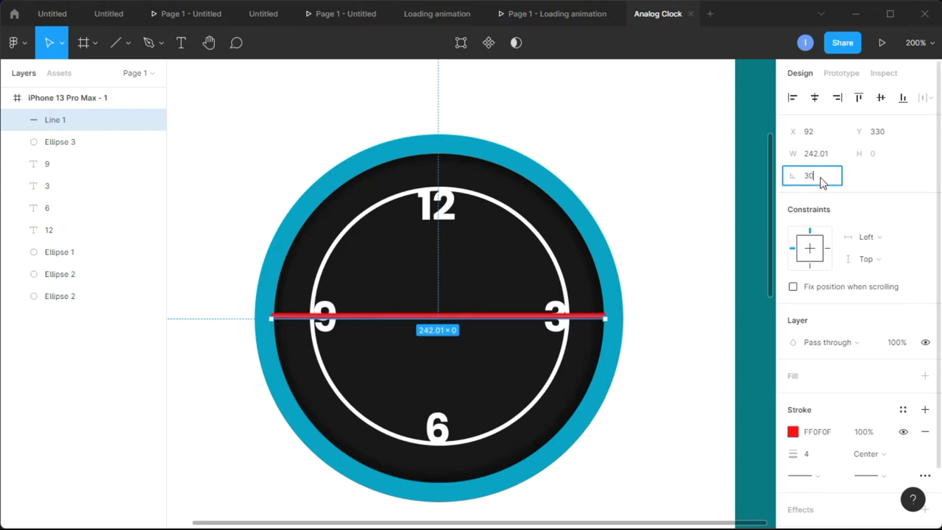
text(30)
key(Return)
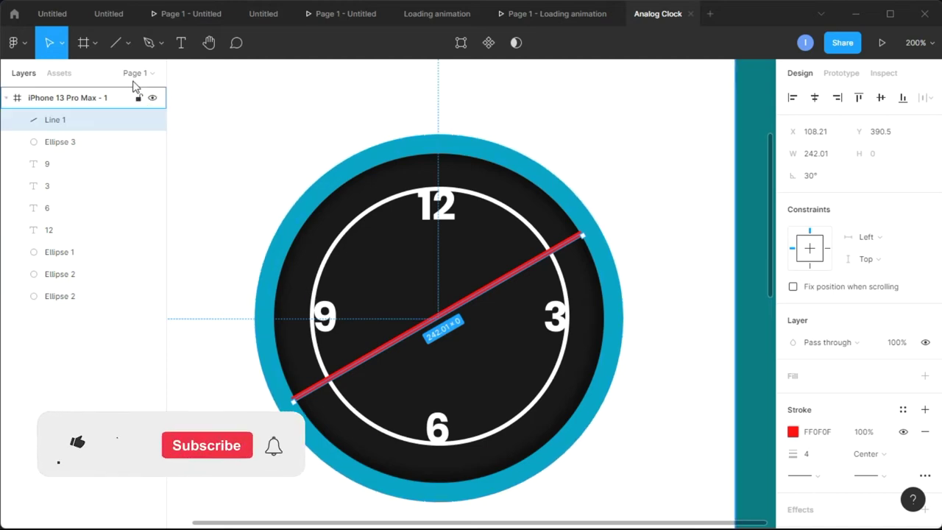
click(148, 42)
Draw a short path segment along the red line with stroke weight 4
scroll(616, 237, up, 10)
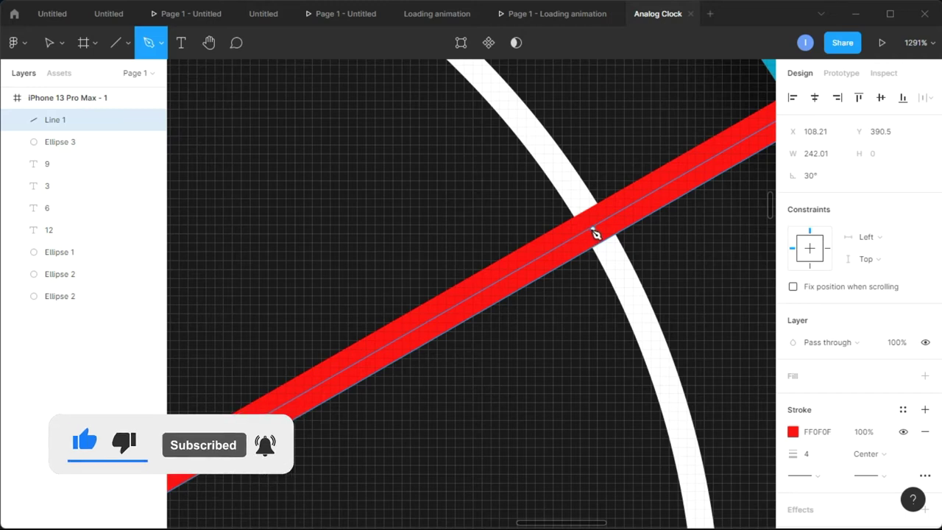
click(593, 230)
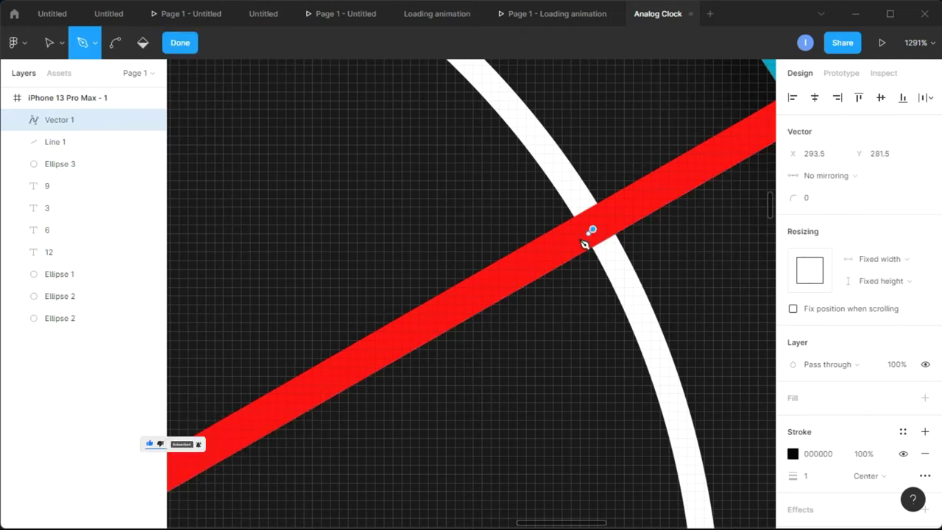
click(508, 278)
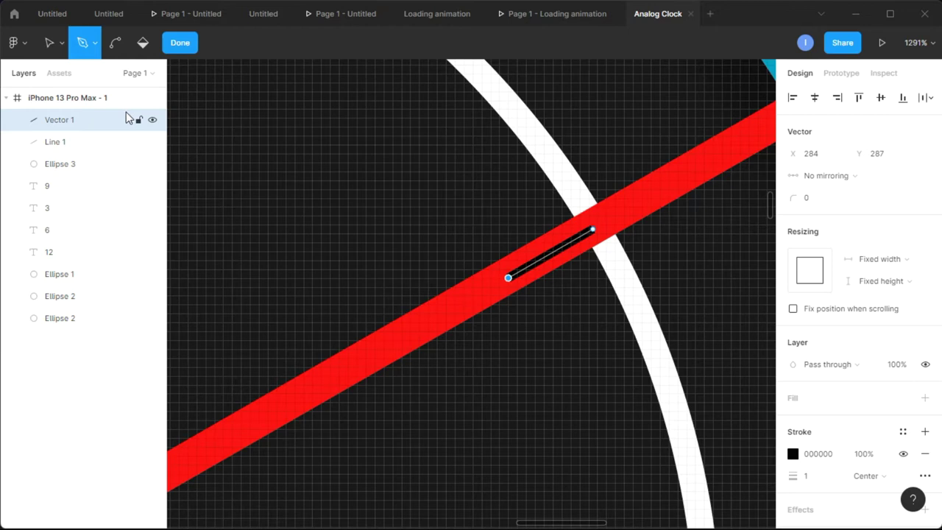
click(818, 477)
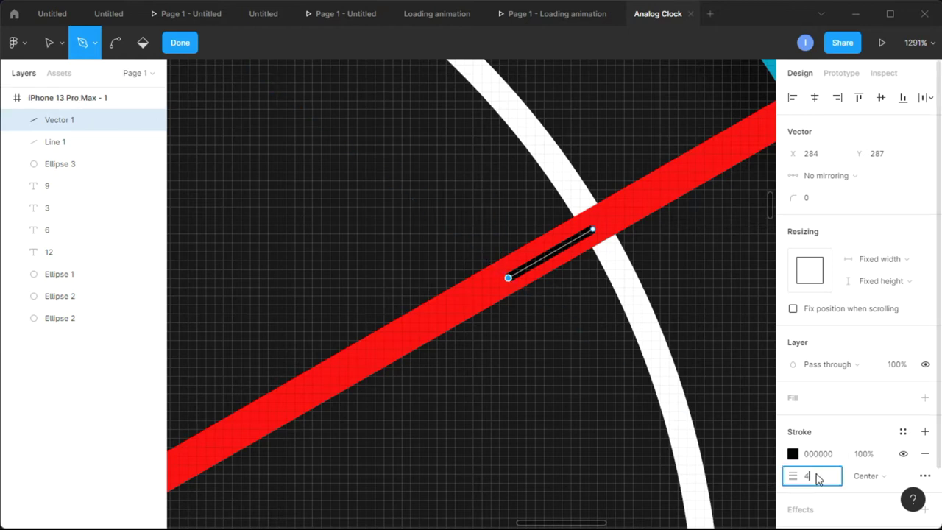
key(Return)
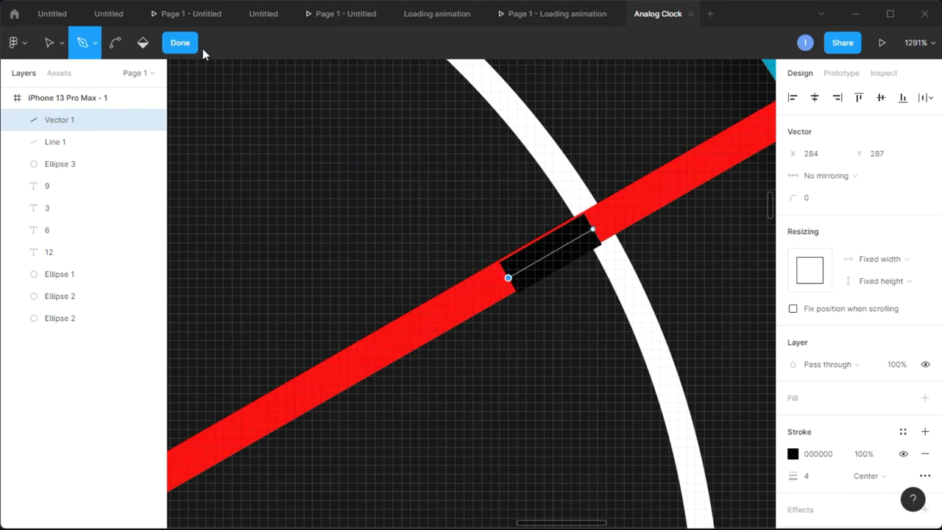
click(196, 47)
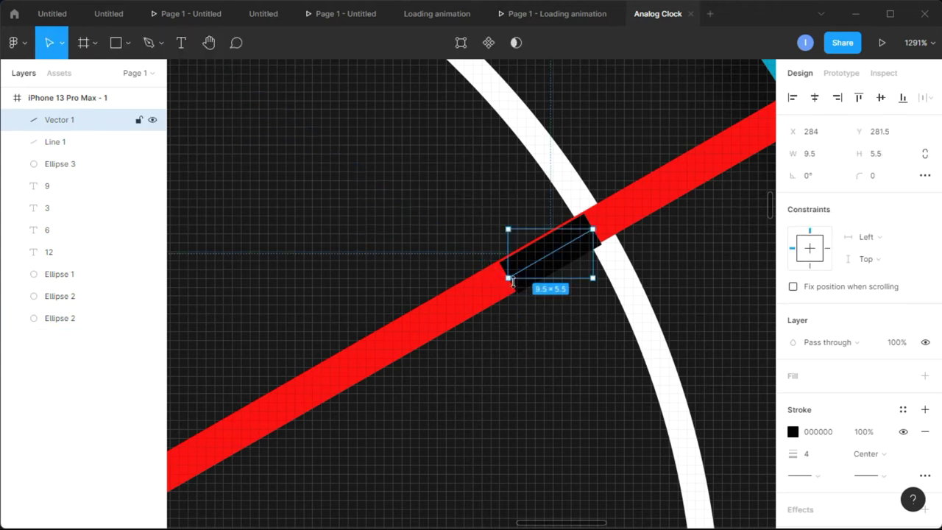
drag(508, 278, 452, 310)
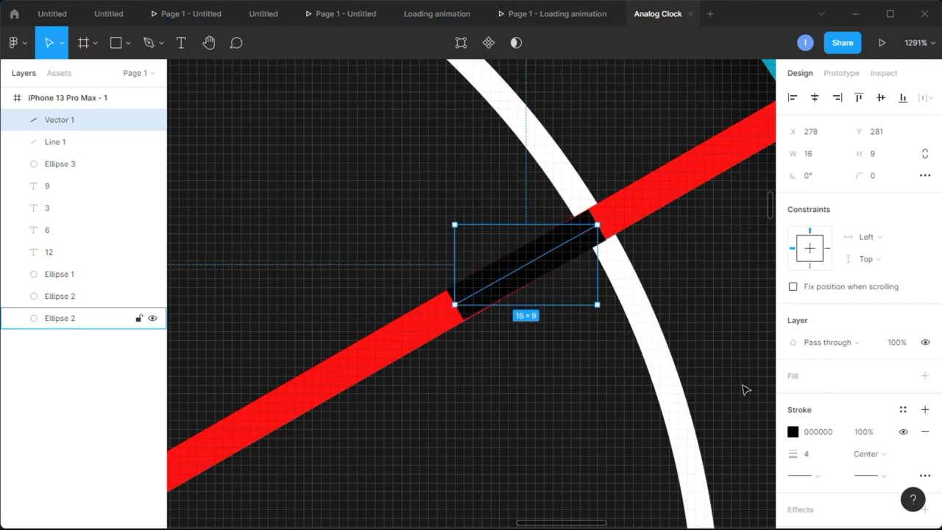
Make the tick white and copy it to the line's other end at the ring
click(792, 431)
mouse_move(707, 294)
mouse_down()
mouse_move(647, 257)
mouse_move(589, 183)
mouse_up()
click(763, 175)
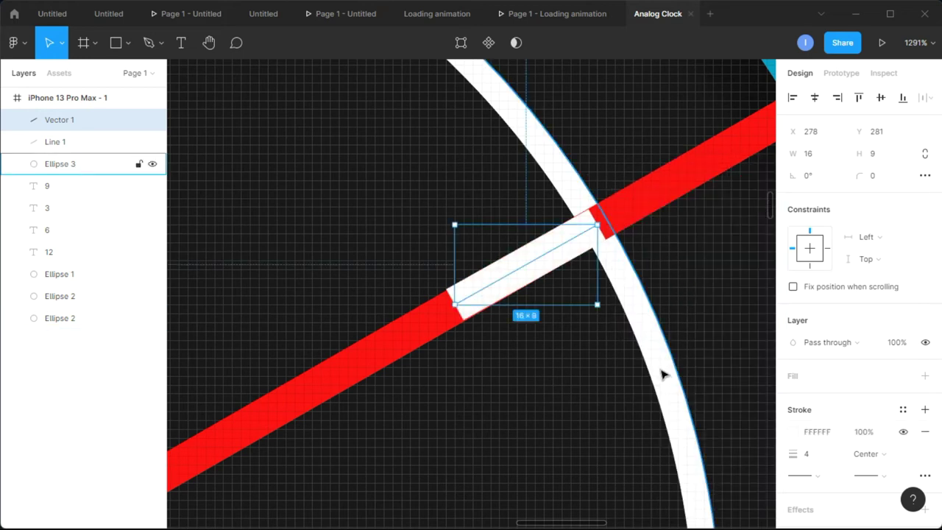
scroll(662, 375, down, 5)
scroll(662, 375, down, 3)
scroll(664, 372, up, 3)
scroll(662, 379, down, 4)
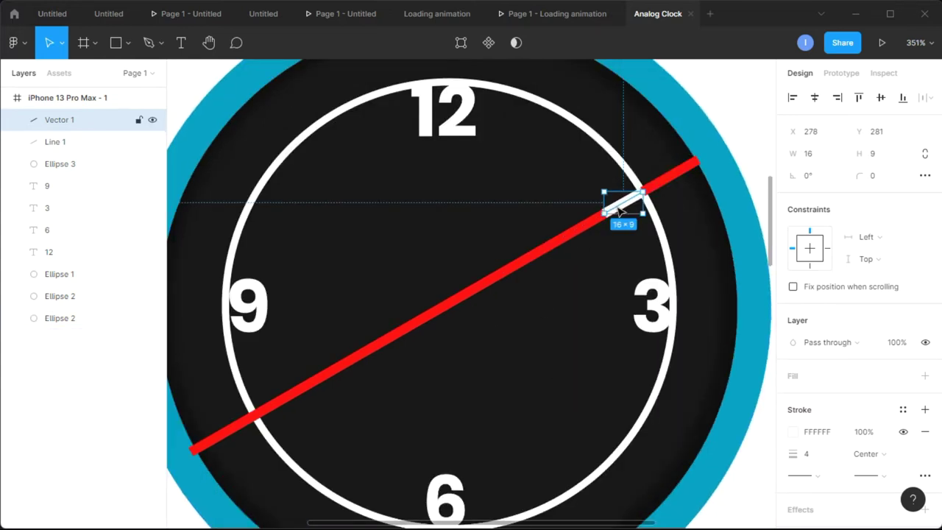
drag(620, 211, 279, 408)
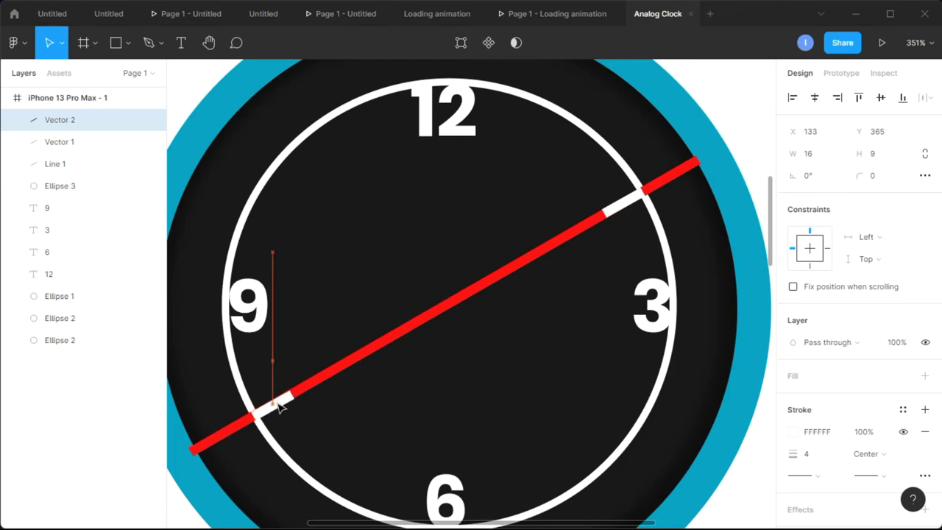
click(425, 412)
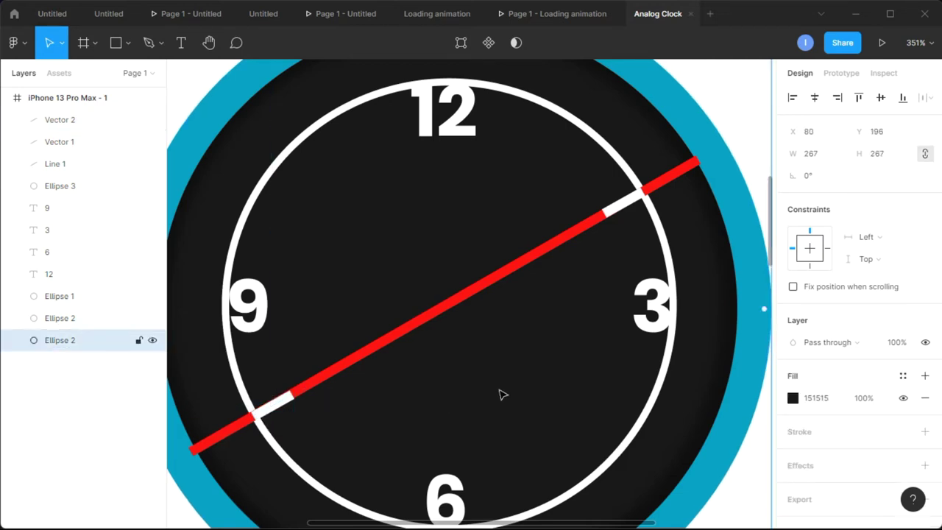
Rotate the red line to 60°
scroll(514, 395, down, 5)
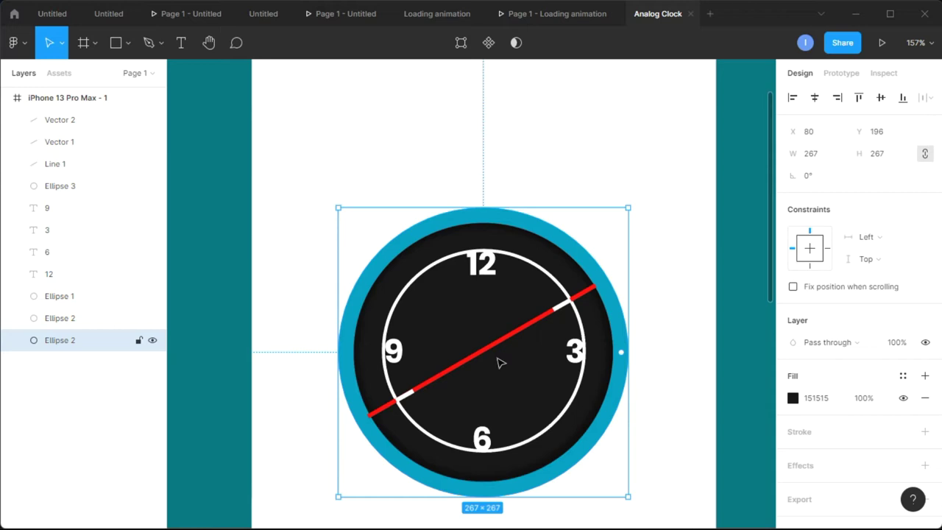
click(493, 352)
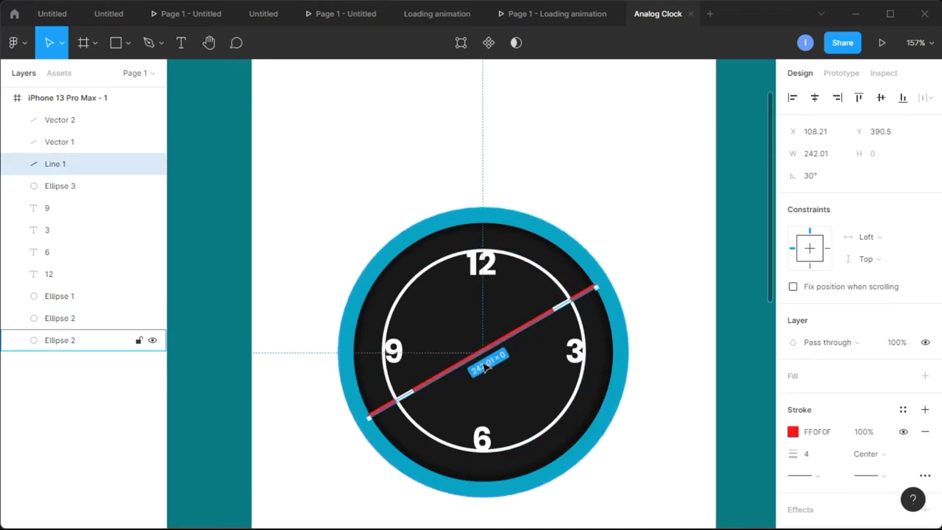
click(828, 186)
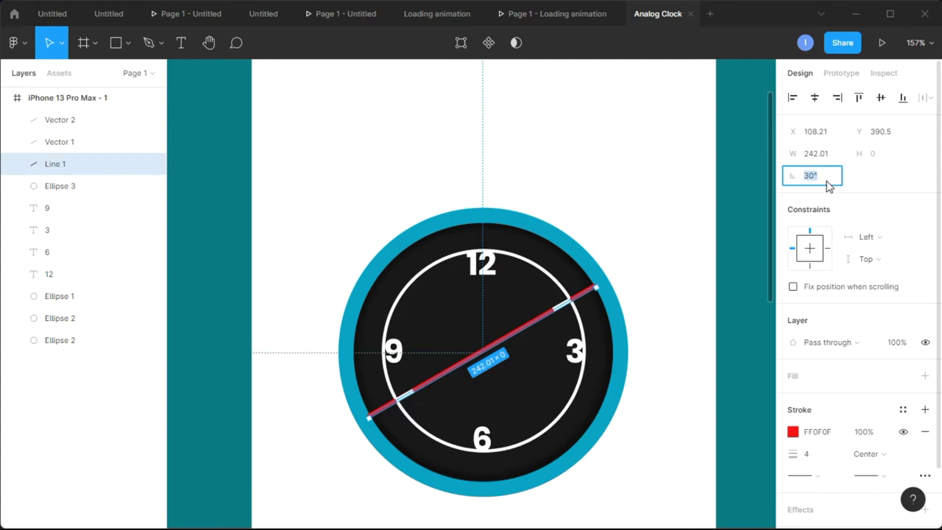
text(6)
key(Return)
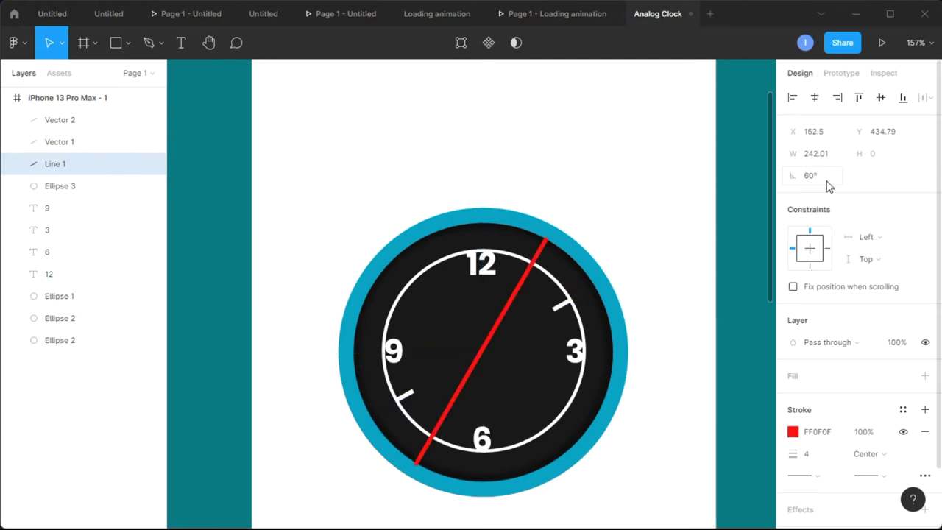
Duplicate both white ticks and rotate the copies to match the line
click(411, 400)
shift+click(559, 305)
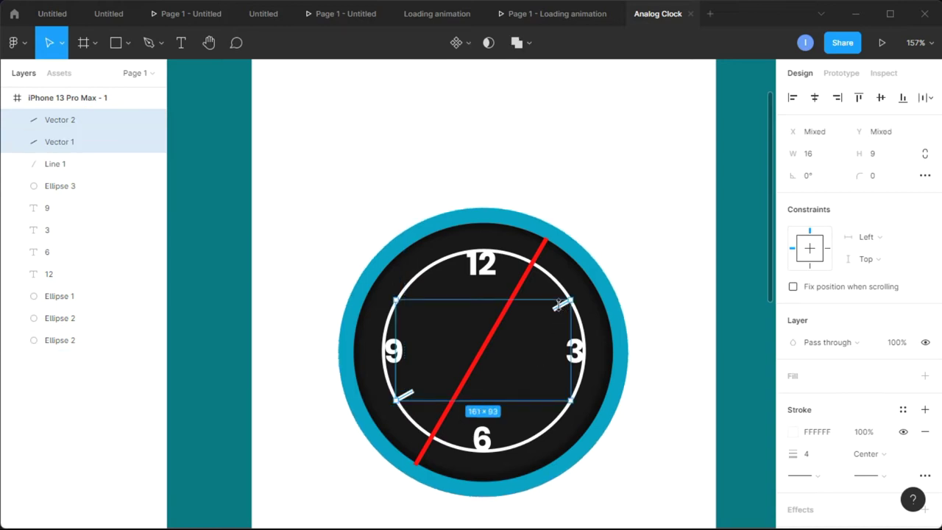
key(ctrl+d)
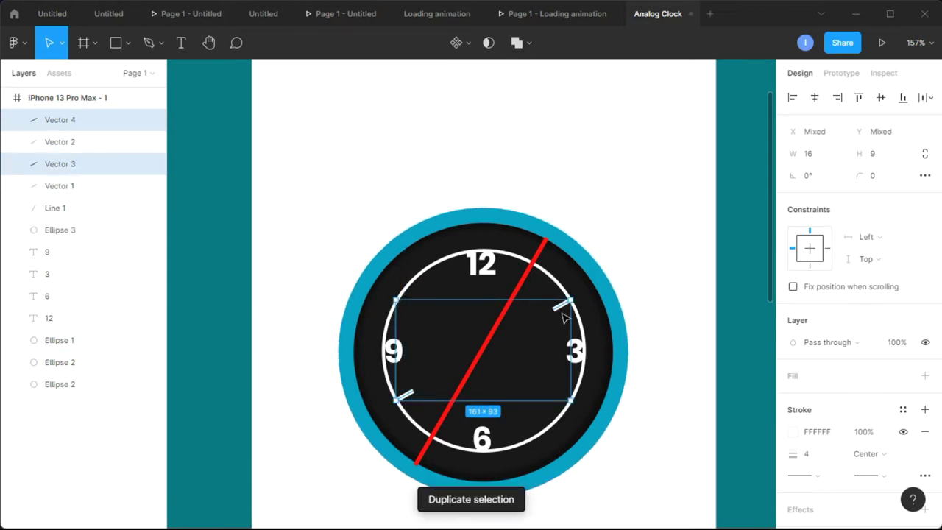
drag(575, 406, 602, 354)
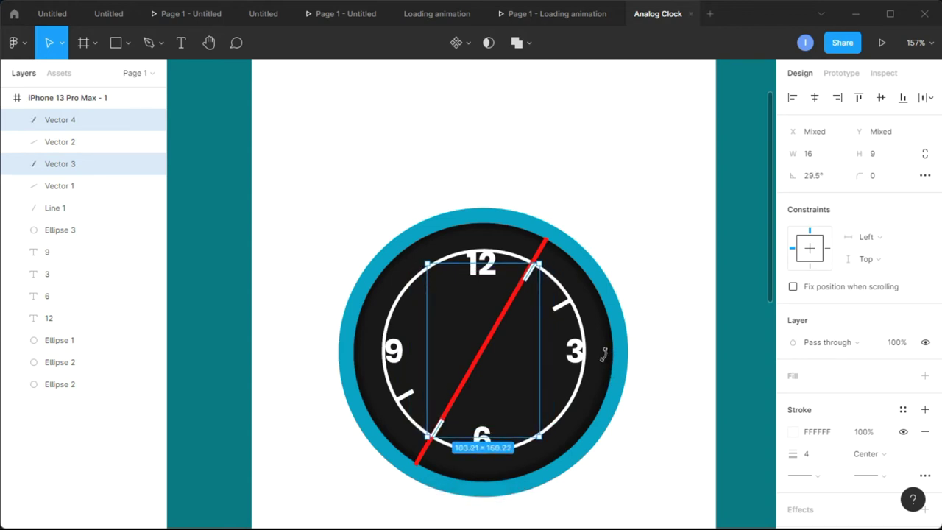
Nudge the upper tick copy onto the ring at X 244, Y 255.88
click(564, 273)
scroll(544, 280, up, 5)
scroll(545, 280, up, 6)
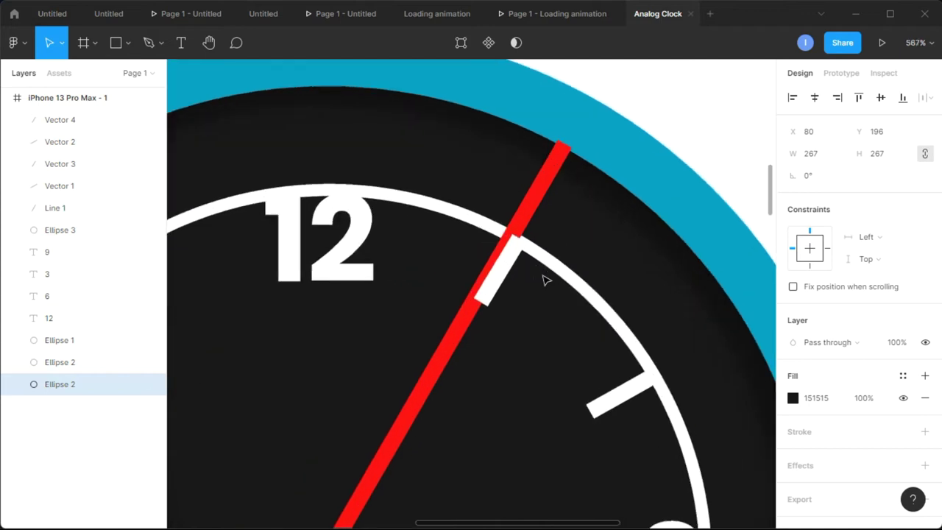
drag(506, 263, 498, 269)
click(503, 262)
key(Left)
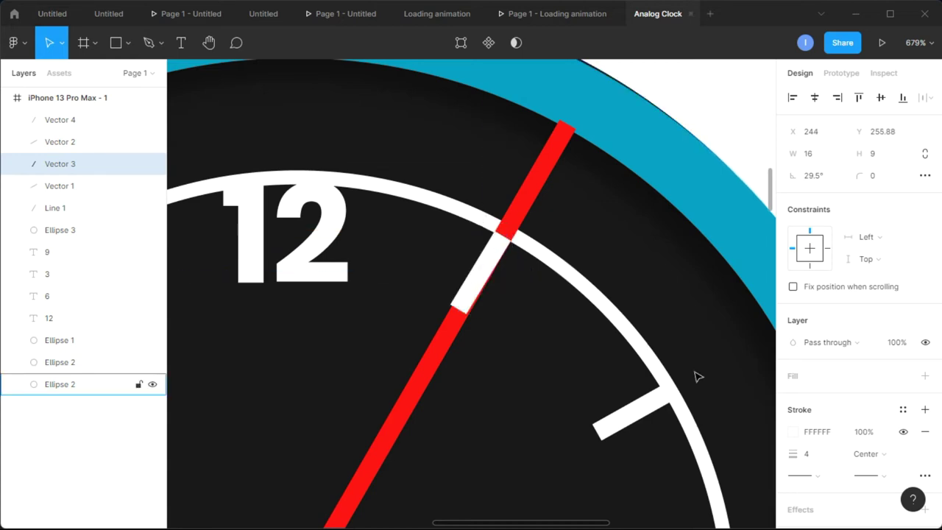
ctrl+scroll(698, 379, down, 5)
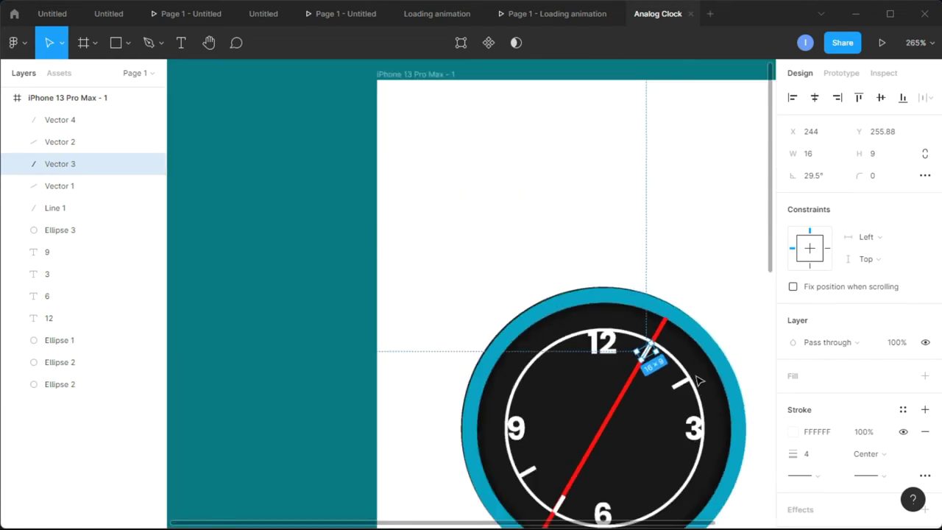
scroll(700, 394, down, 4)
click(656, 267)
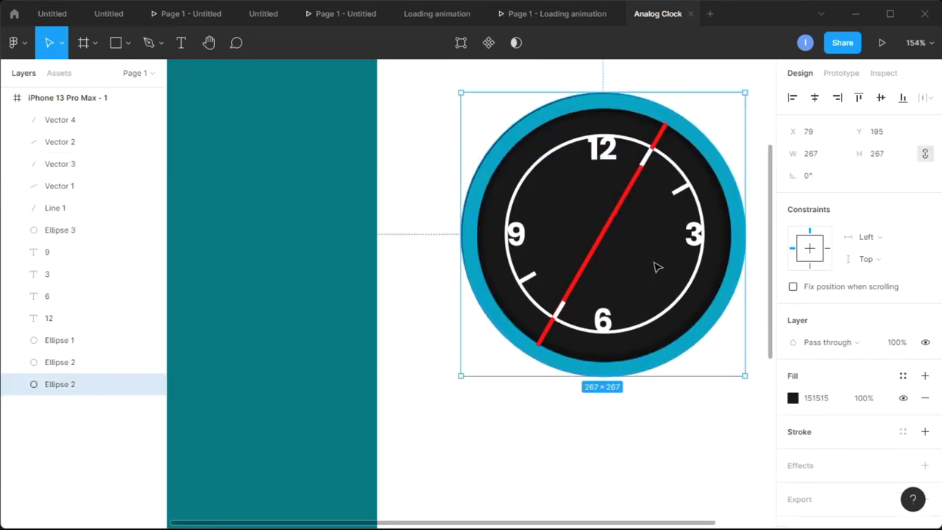
click(607, 235)
click(821, 180)
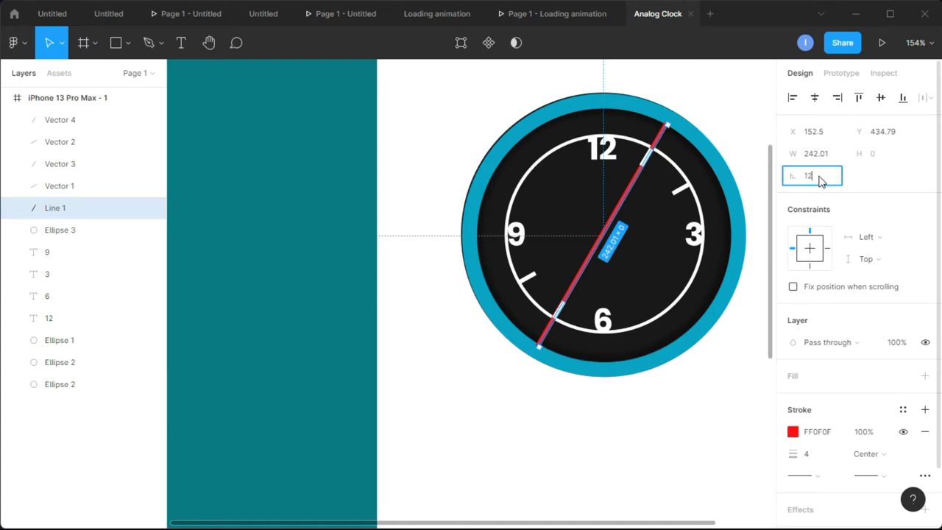
Turn the red guide to 120° and duplicate two ticks, rotated to match it
text(120)
key(Return)
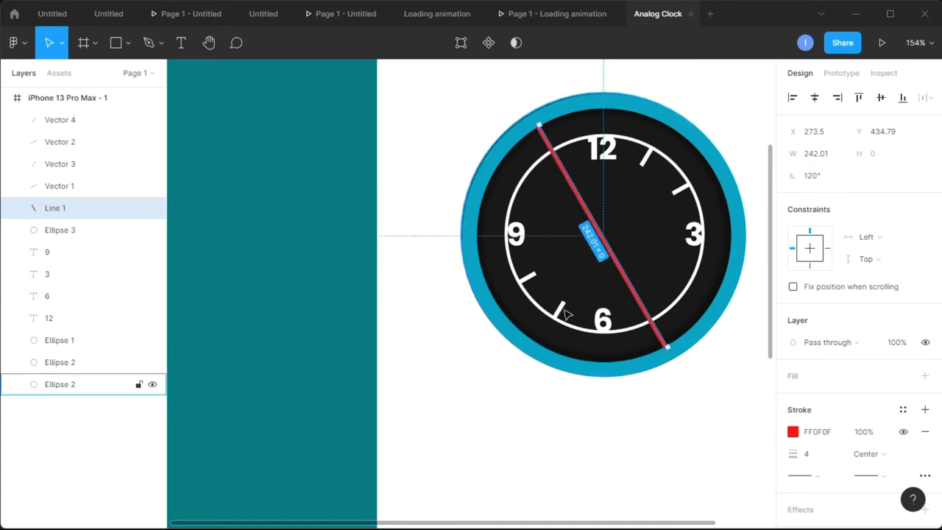
click(561, 312)
shift+click(650, 162)
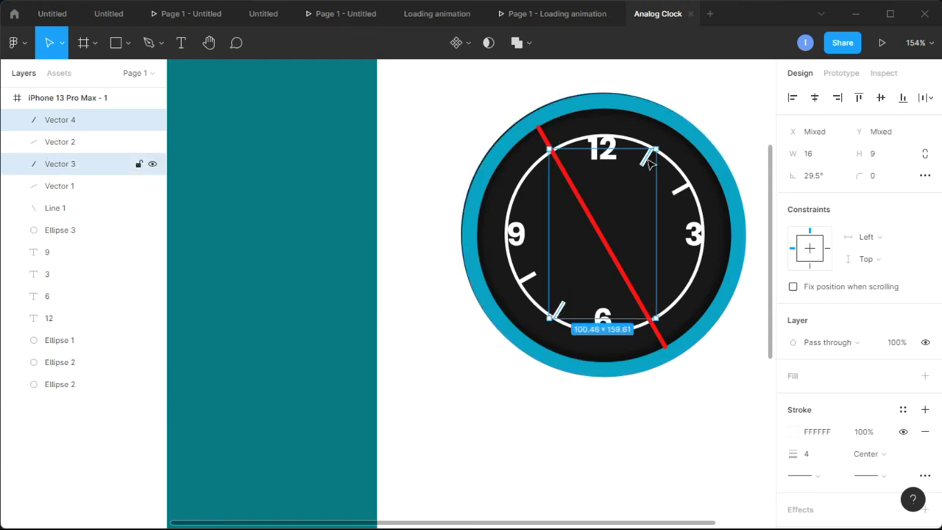
key(ctrl+d)
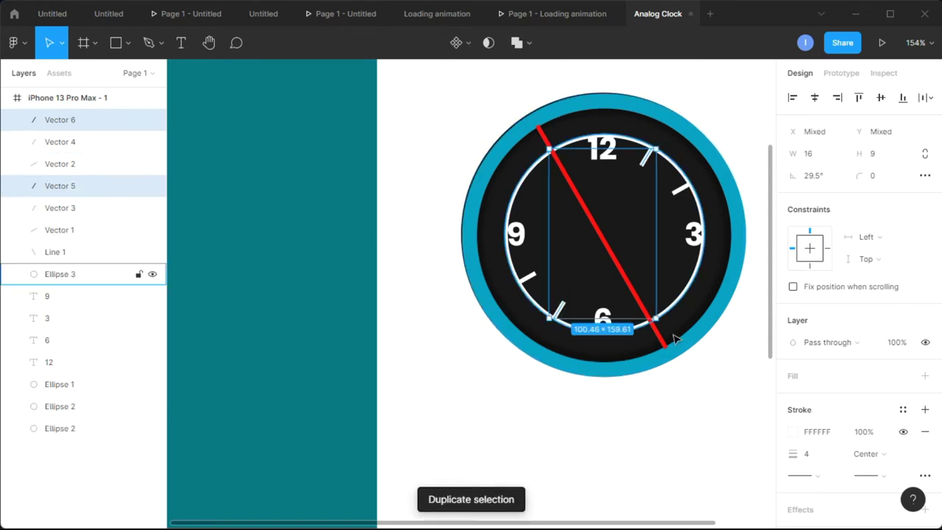
drag(666, 326, 736, 227)
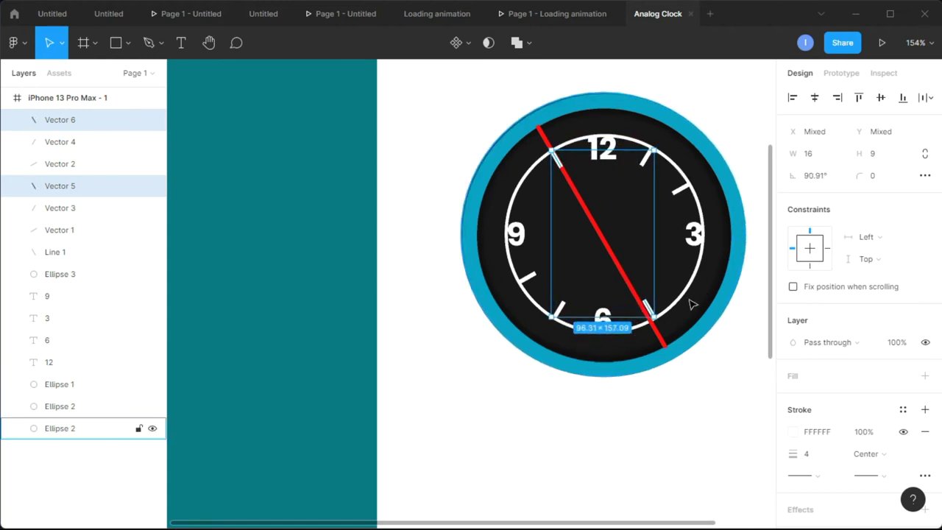
Nudge the new 5 o'clock tick onto the red guide line
scroll(690, 308, up, 10)
click(567, 332)
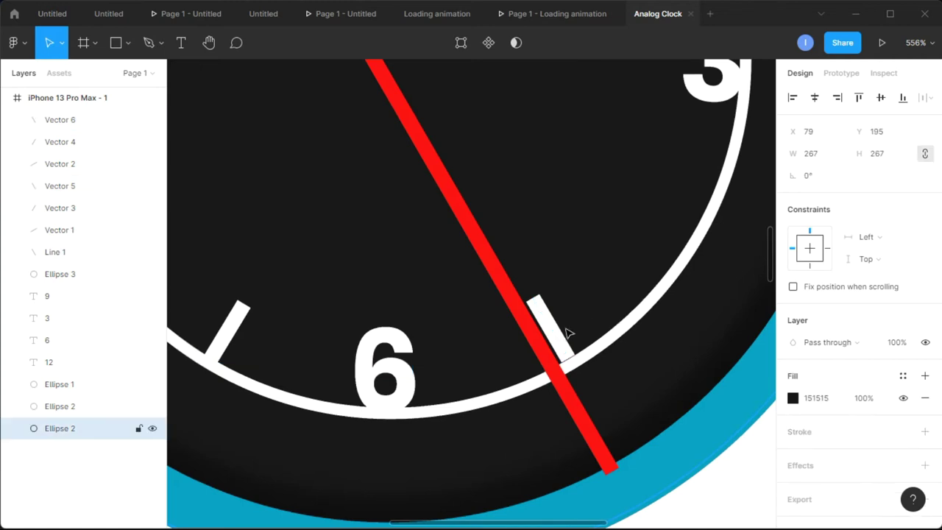
click(564, 337)
mouse_move(553, 340)
mouse_down()
mouse_move(543, 339)
mouse_move(548, 355)
mouse_up()
click(652, 375)
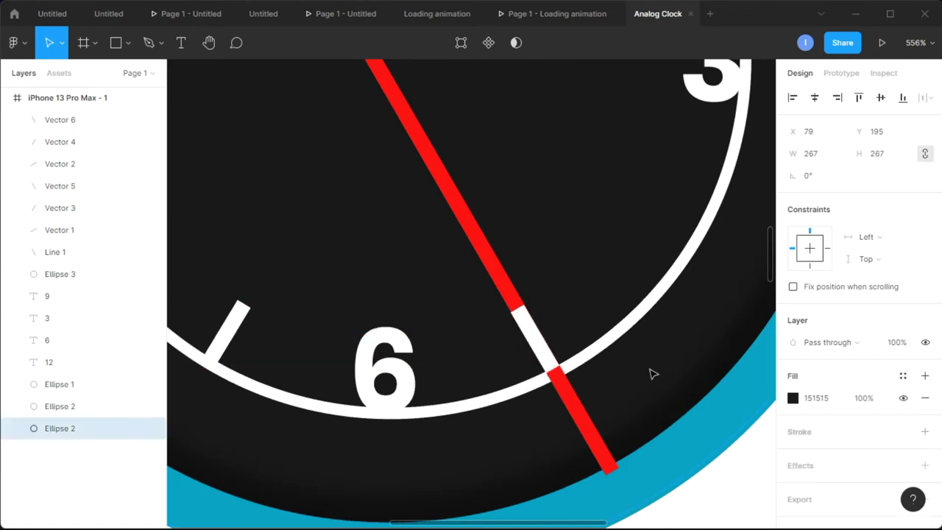
scroll(652, 373, down, 8)
scroll(652, 374, down, 8)
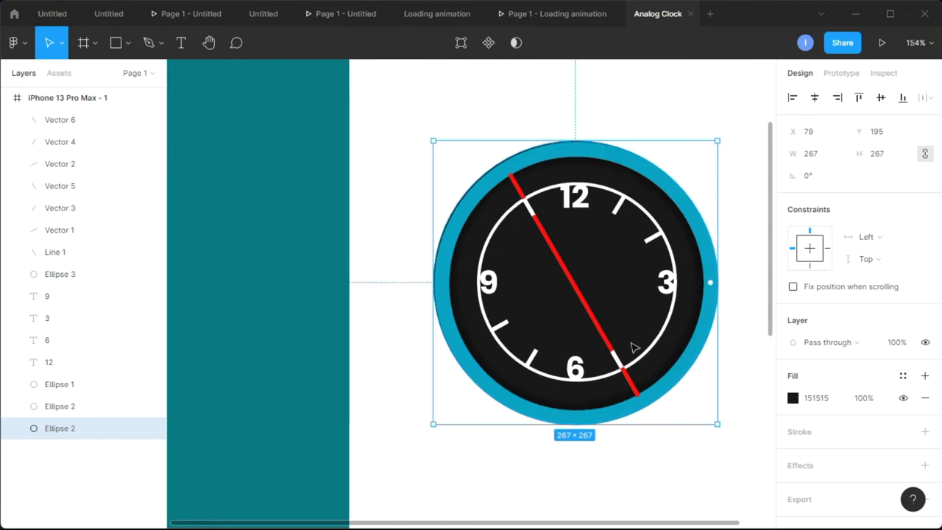
click(586, 301)
click(827, 183)
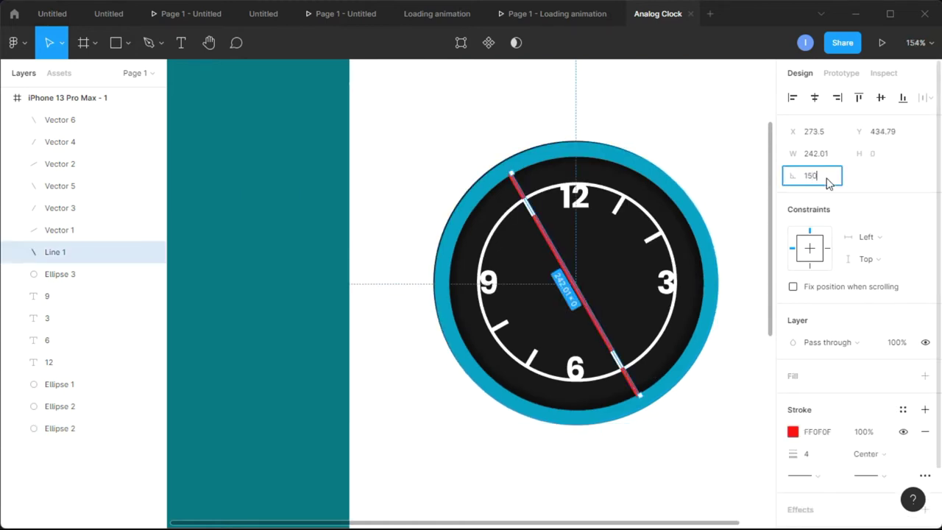
Apply the guide's 150° rotation, then duplicate the 11 and 5 o'clock ticks and rotate the copies onto it
key(Return)
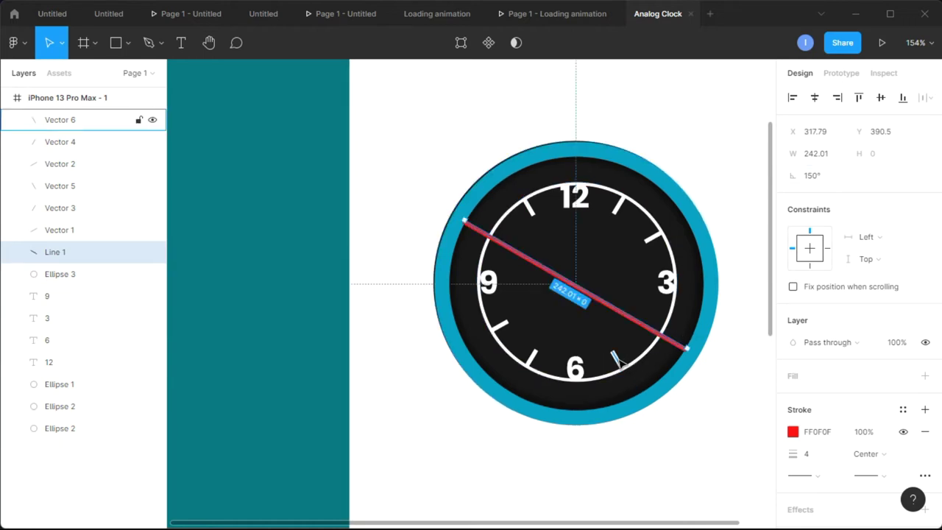
click(616, 358)
shift+click(534, 215)
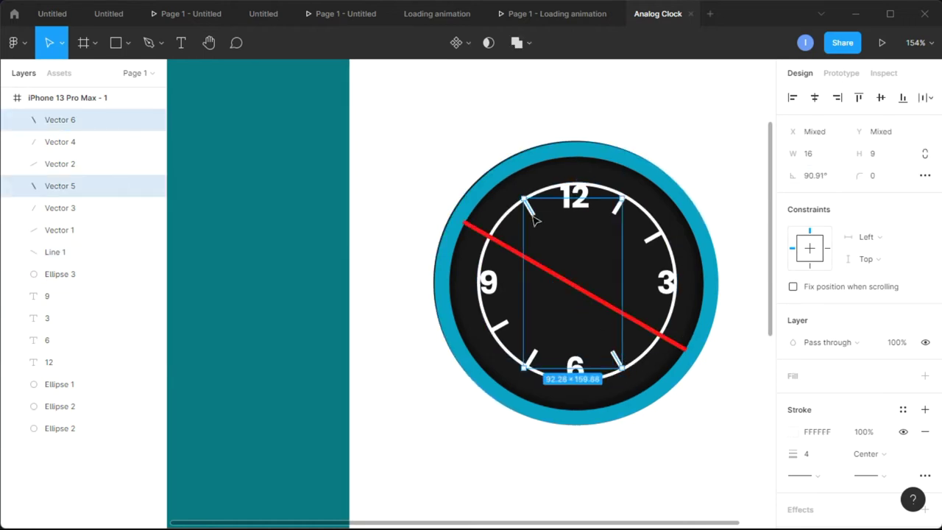
key(ctrl+d)
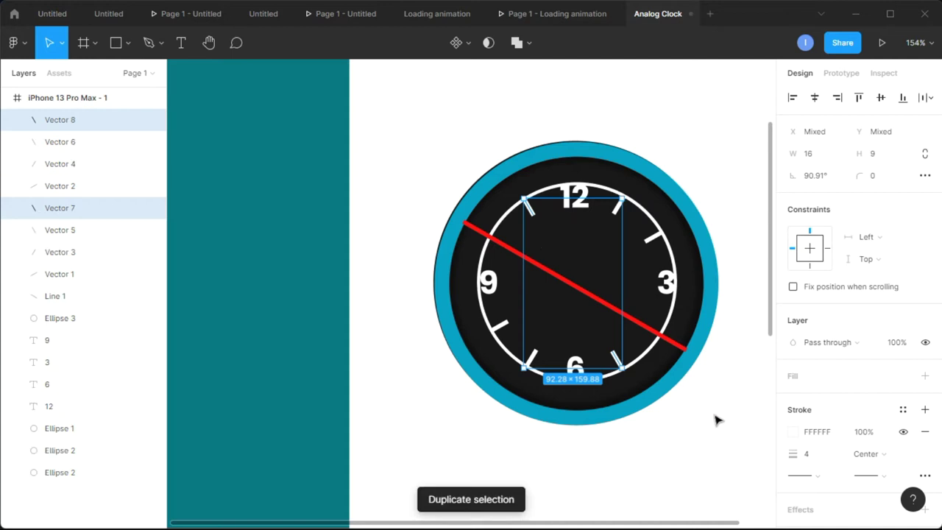
drag(627, 372, 689, 345)
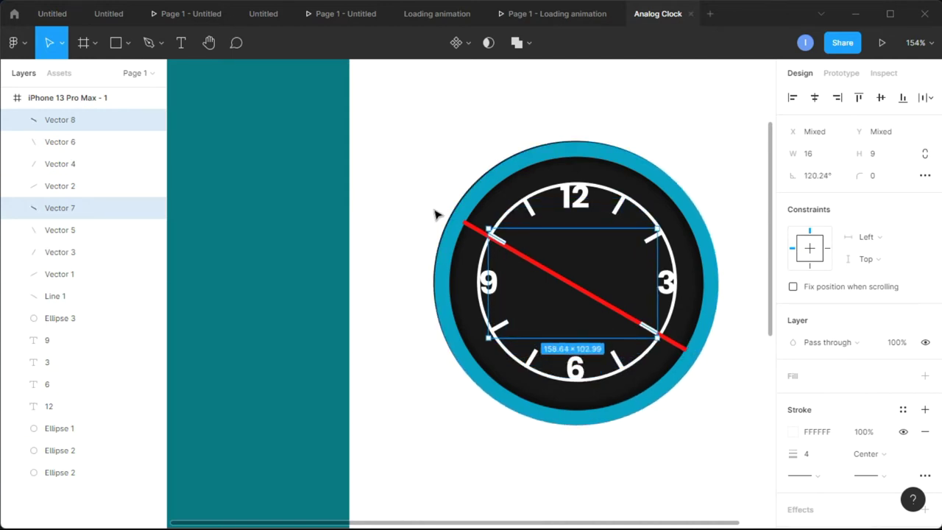
Adjust the new 10 o'clock tick's points and nudge it 2 px down onto the 150° line
scroll(521, 223, up, 2)
scroll(456, 213, up, 5)
click(454, 252)
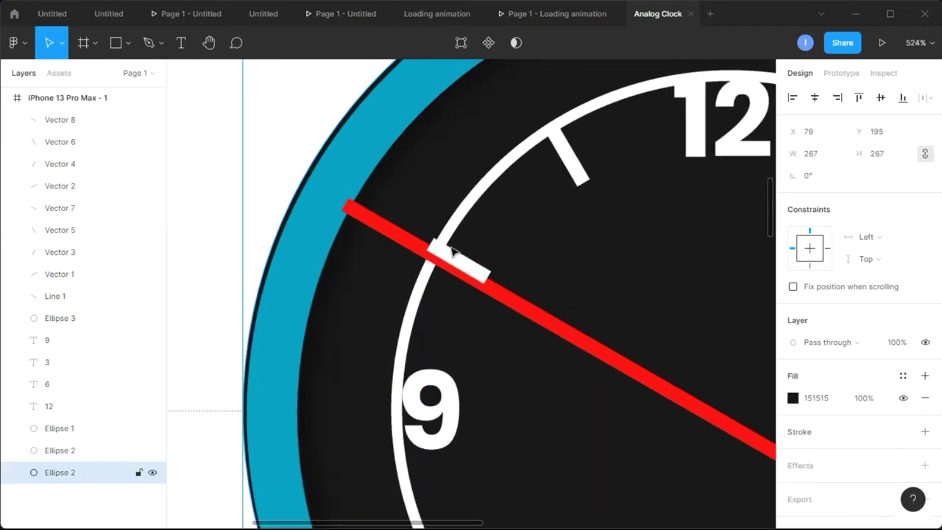
click(456, 259)
double_click(458, 270)
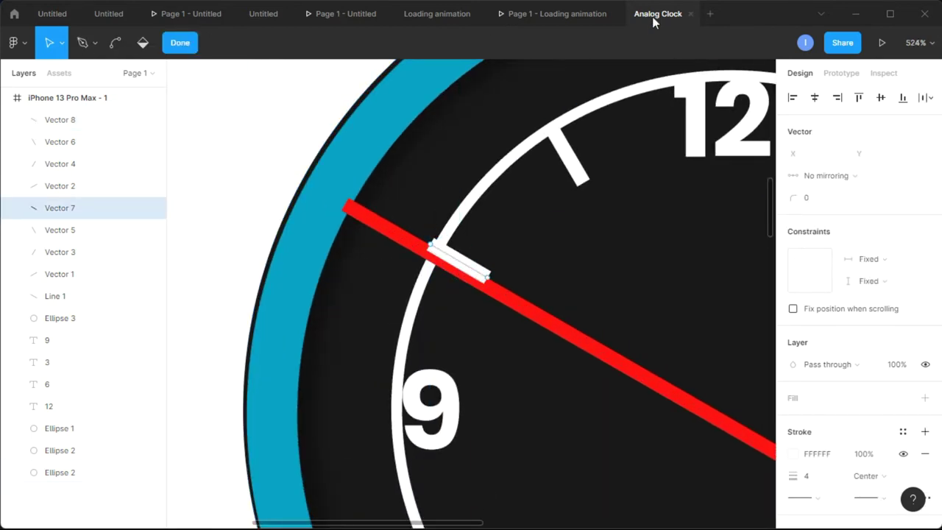
click(189, 45)
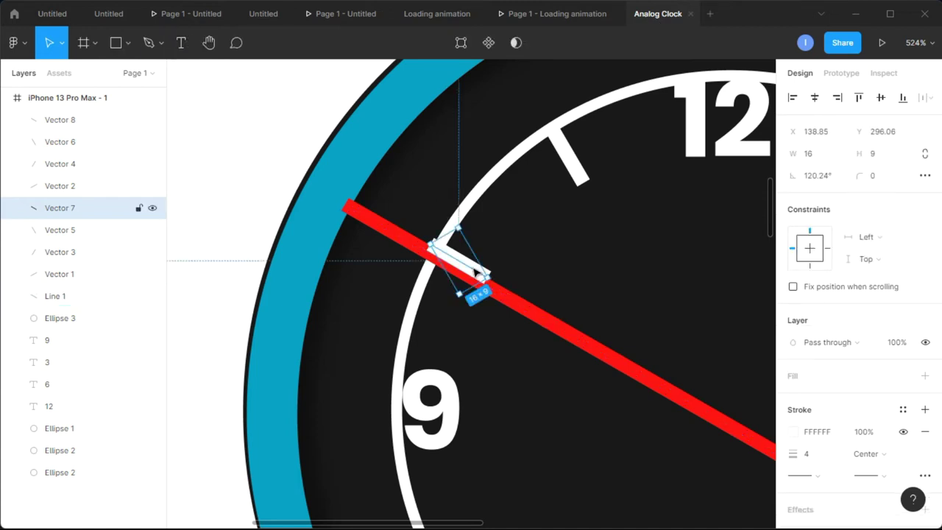
key(Down)
key(Down)
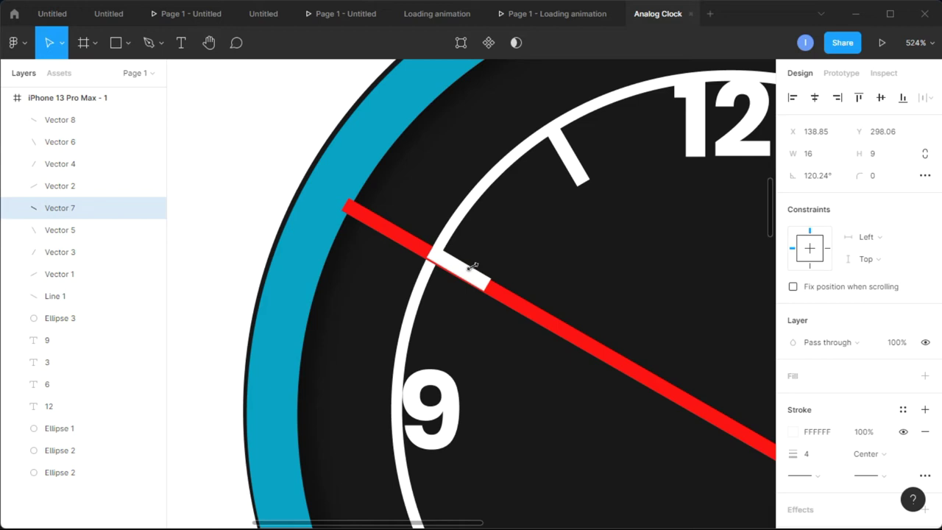
Drag the red guide line (Line 1) off the clock face
scroll(479, 254, down, 10)
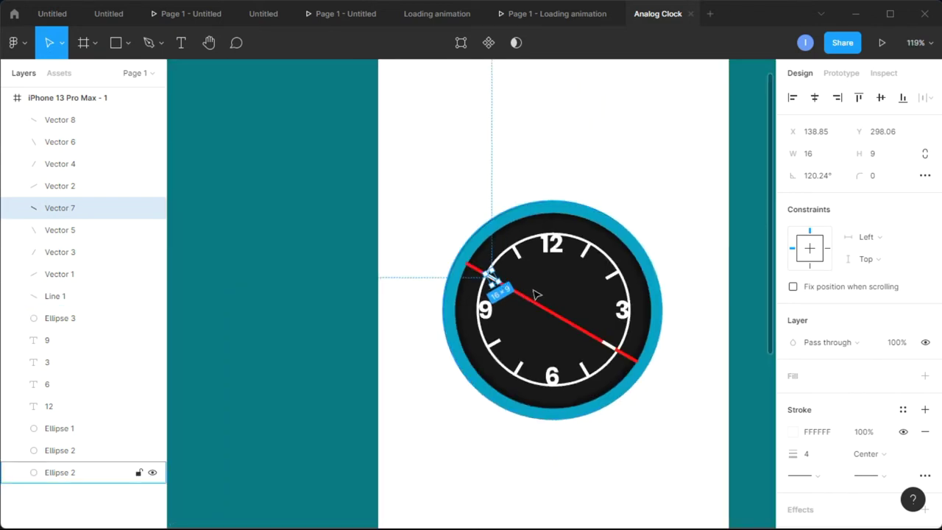
click(581, 326)
drag(576, 329, 487, 451)
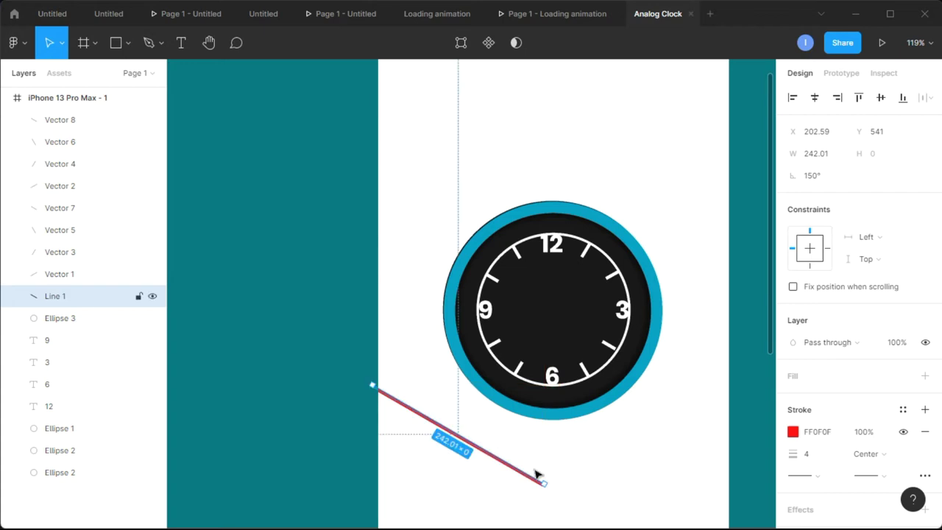
Delete the red guide line and nudge the blue outer rim 1 px left and 1 px up
key(Delete)
scroll(658, 351, up, 3)
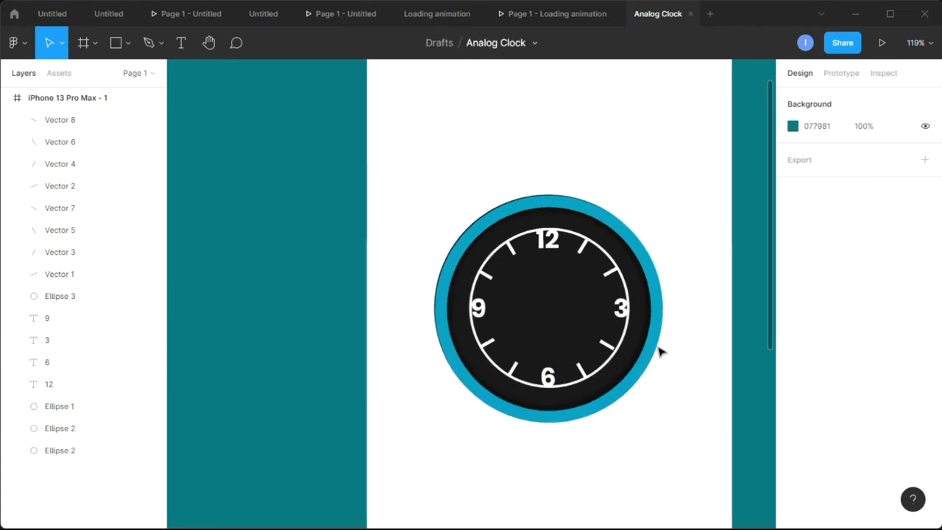
click(659, 261)
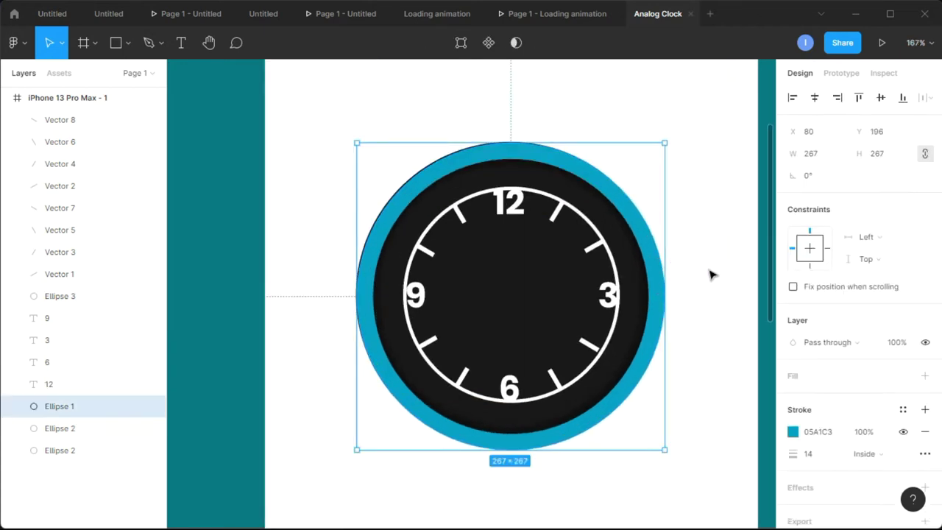
key(Left)
key(Up)
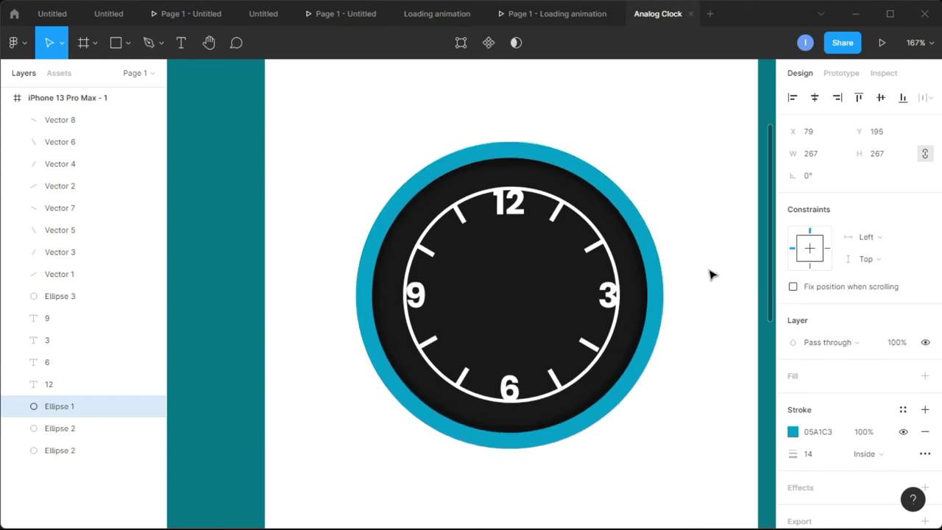
Delete the thin inner white ring (Ellipse 3)
scroll(703, 273, up, 2)
click(599, 266)
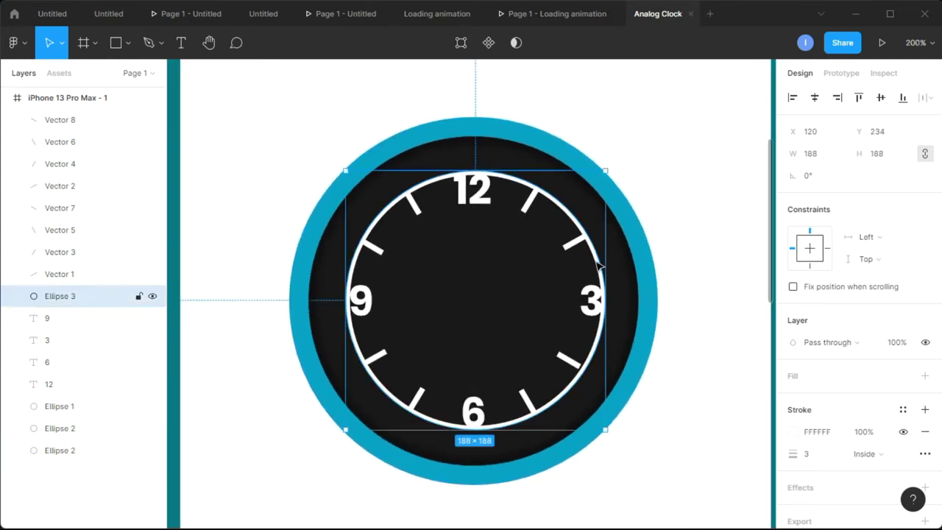
key(Delete)
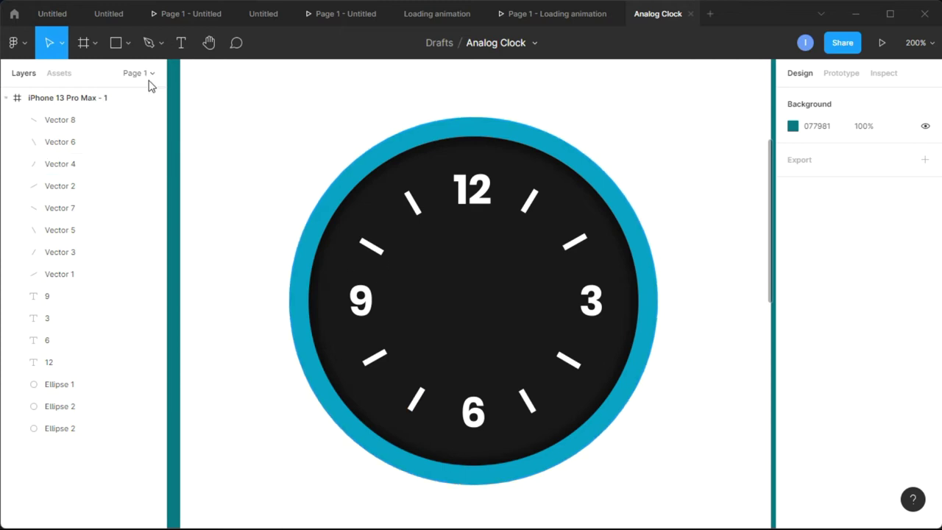
Draw a 10×10 ellipse at the clock's centre and fill it white (FFFFFF)
click(128, 45)
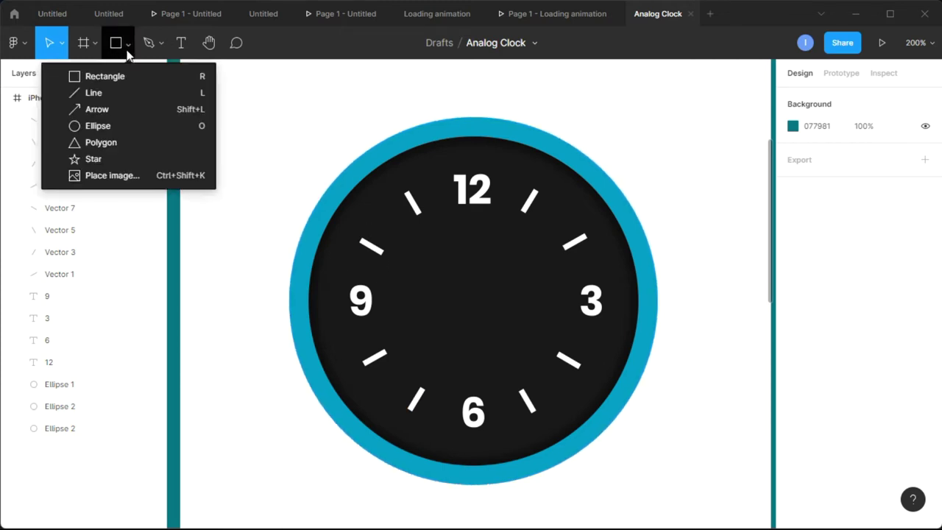
click(97, 126)
drag(494, 304, 472, 302)
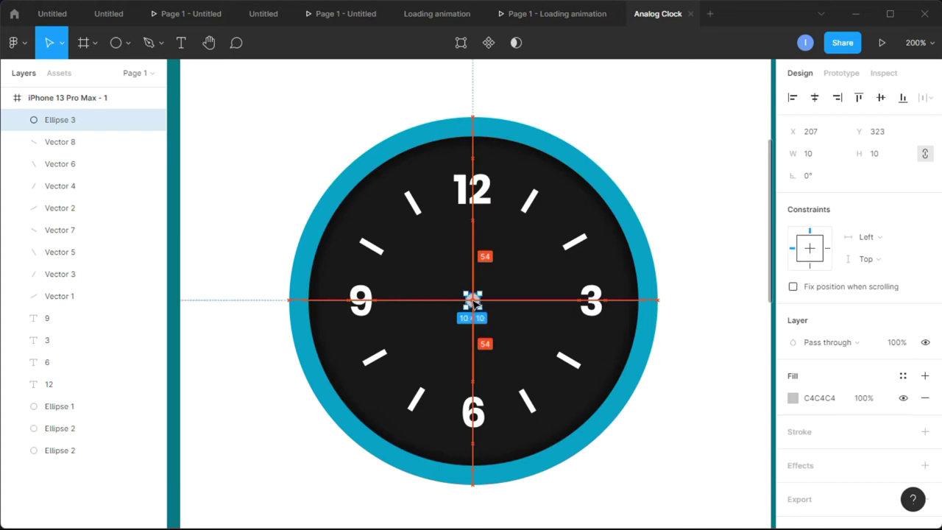
click(791, 399)
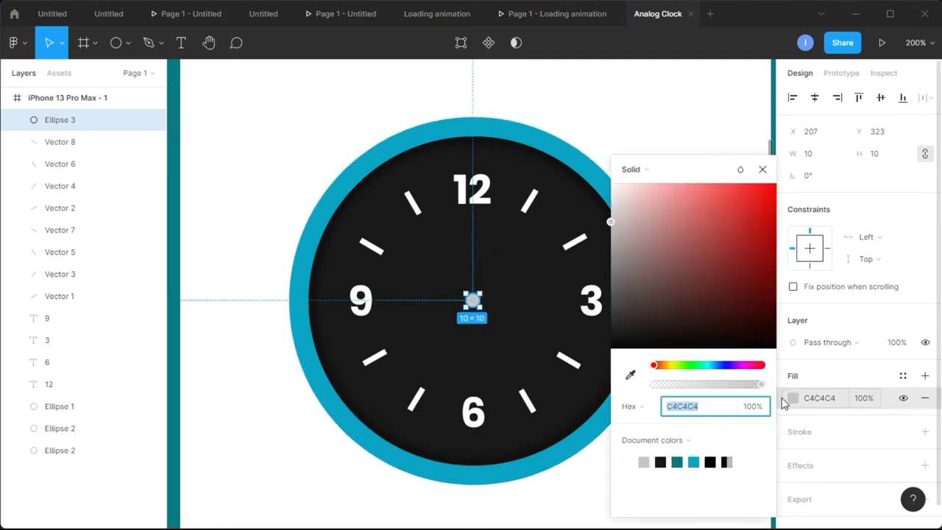
drag(616, 254, 593, 186)
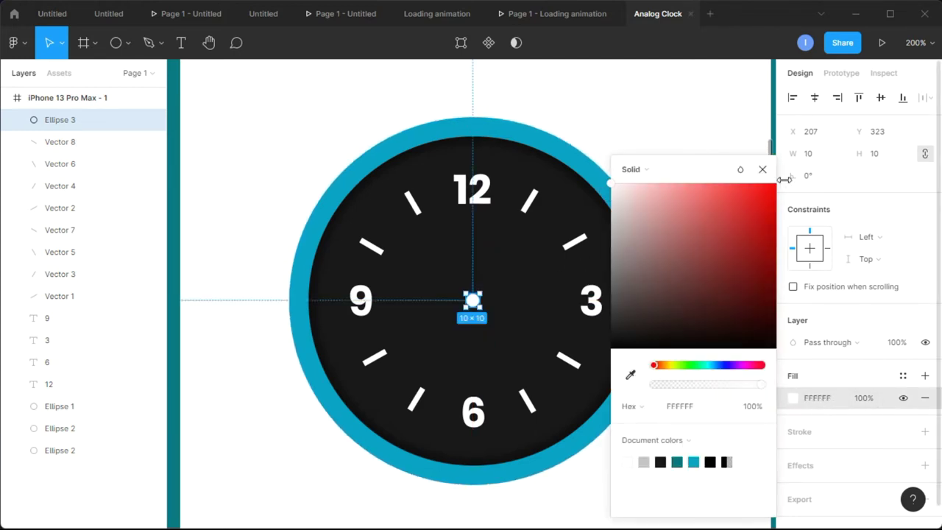
click(762, 170)
click(723, 200)
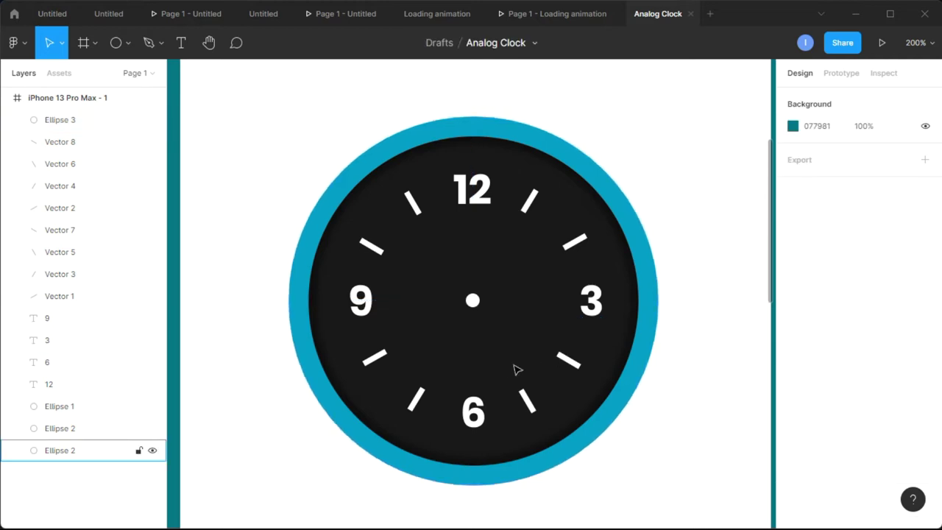
scroll(517, 369, up, 3)
scroll(475, 330, up, 2)
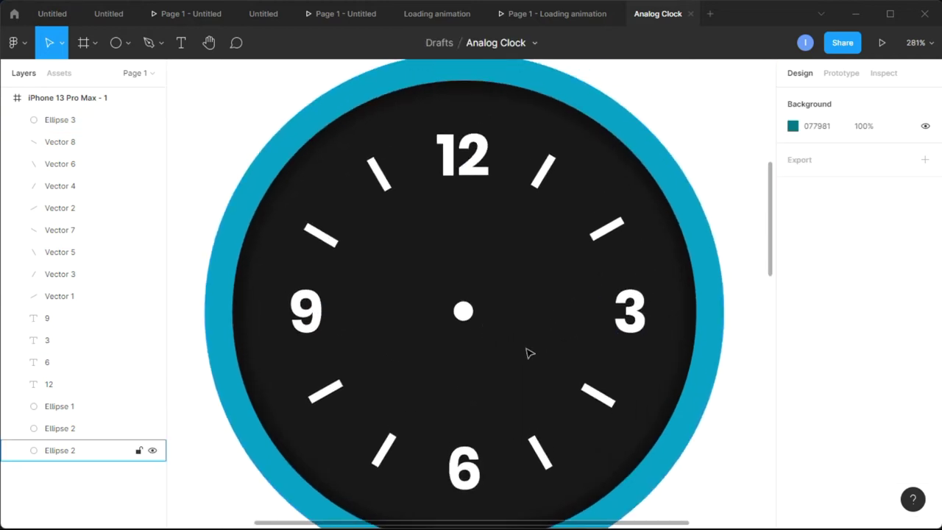
Draw a line from the 12 to the centre dot and set its rotation to -90° so it is vertical
click(128, 50)
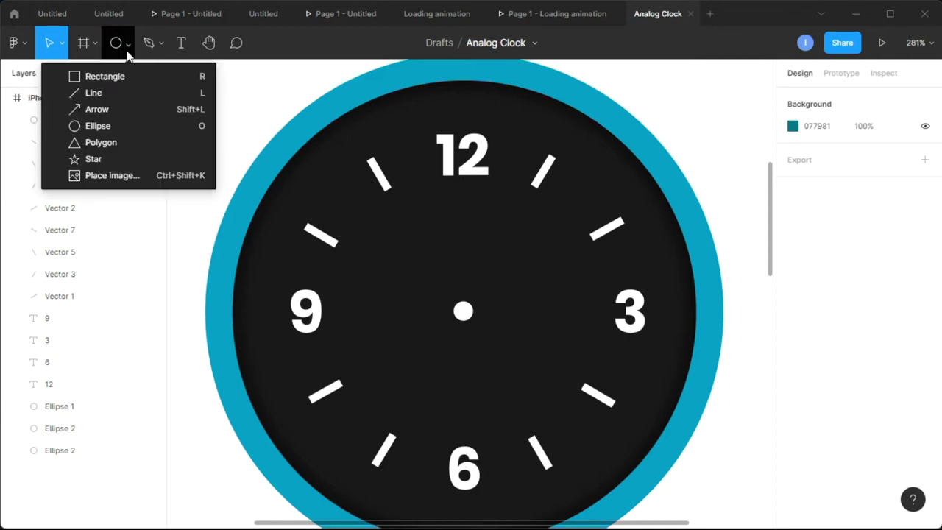
click(113, 95)
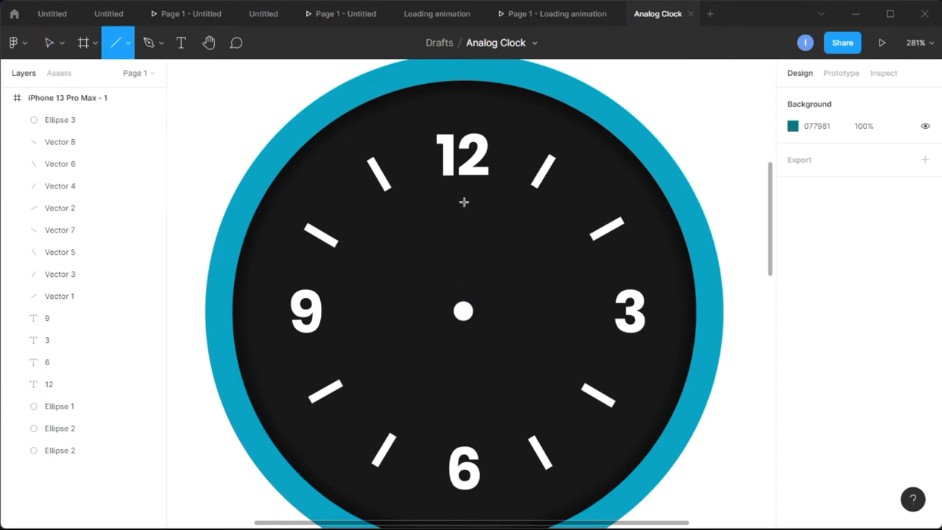
drag(460, 198, 463, 310)
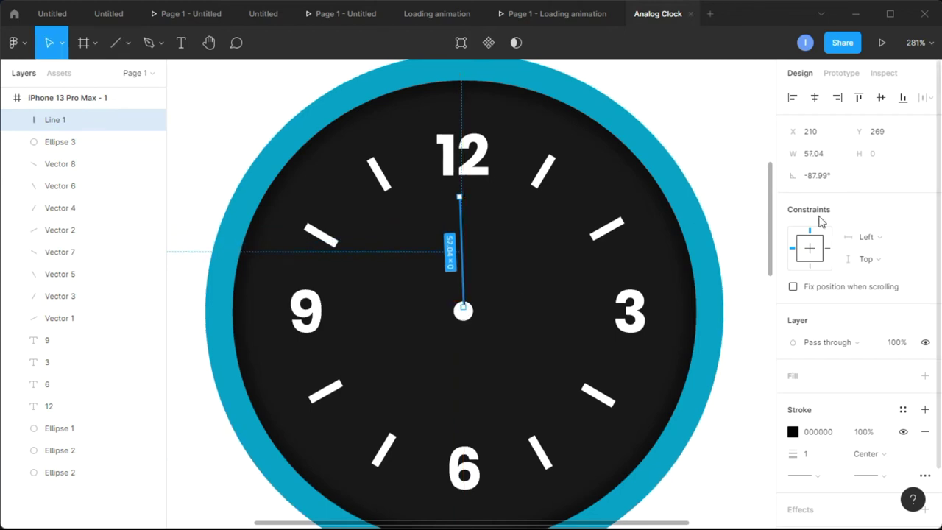
click(823, 184)
text(-)
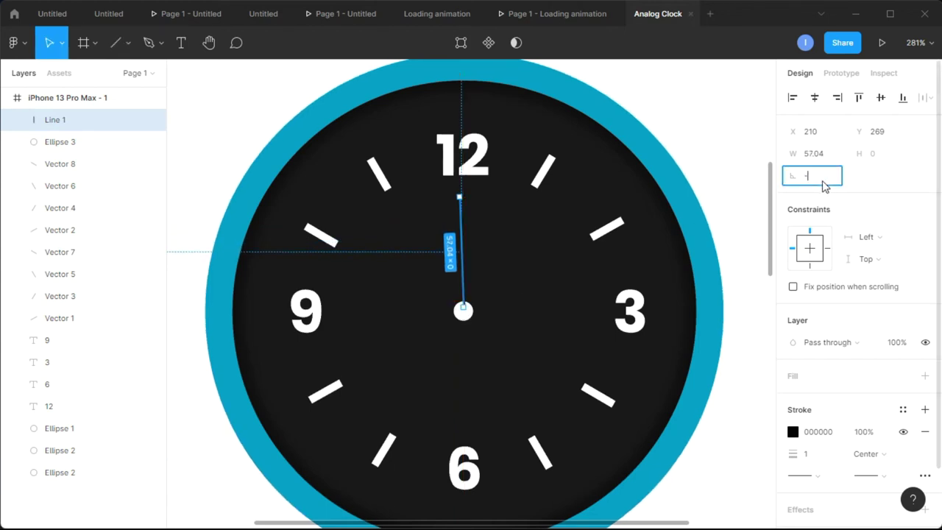
key(Return)
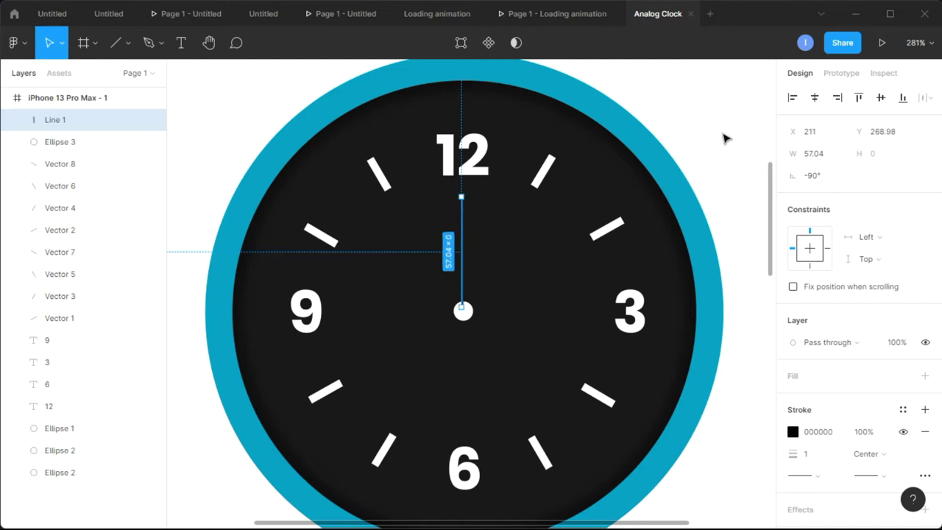
click(726, 137)
Eyedrop the outer ring's blue (05A1C3) for the hand line's stroke
scroll(490, 255, up, 2)
scroll(495, 256, up, 3)
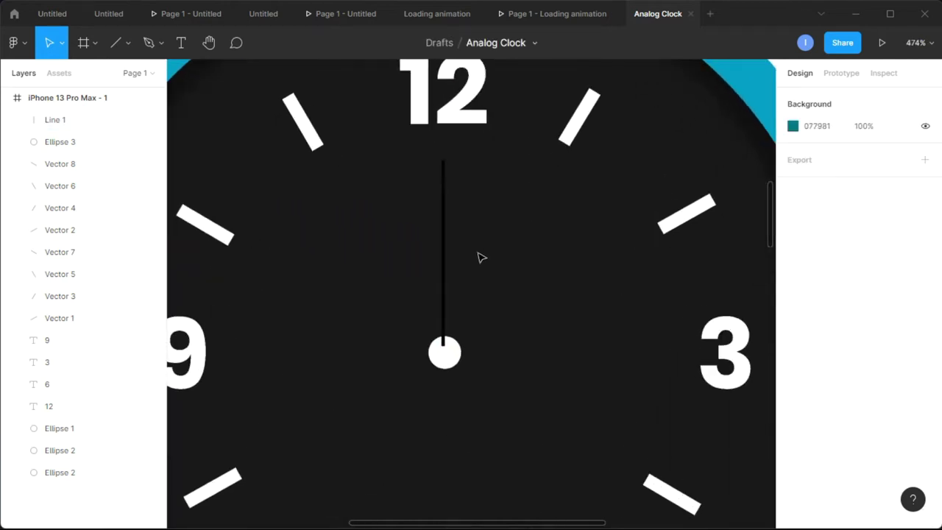
click(446, 257)
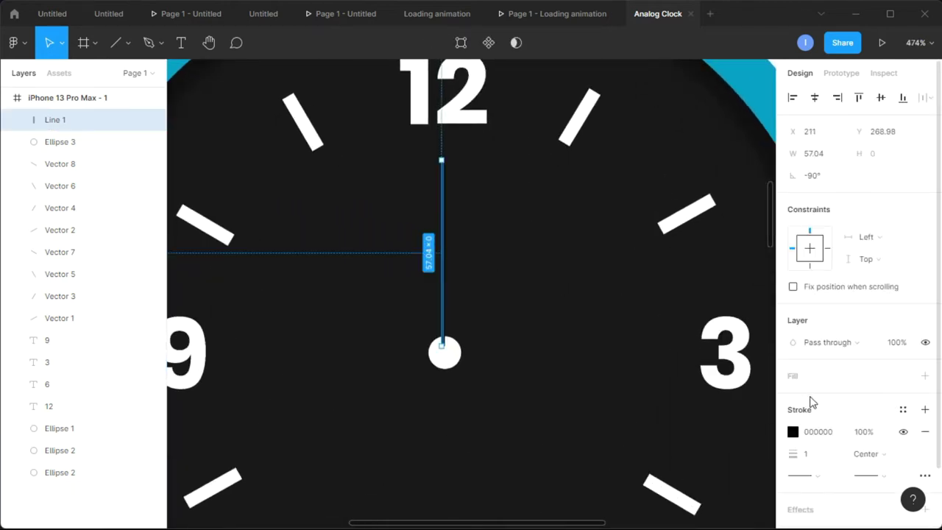
click(552, 311)
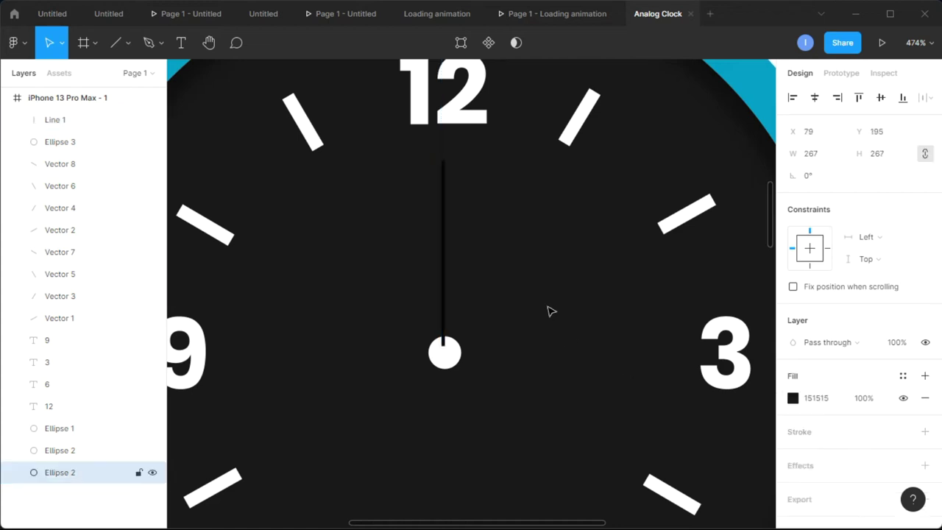
click(443, 273)
click(798, 435)
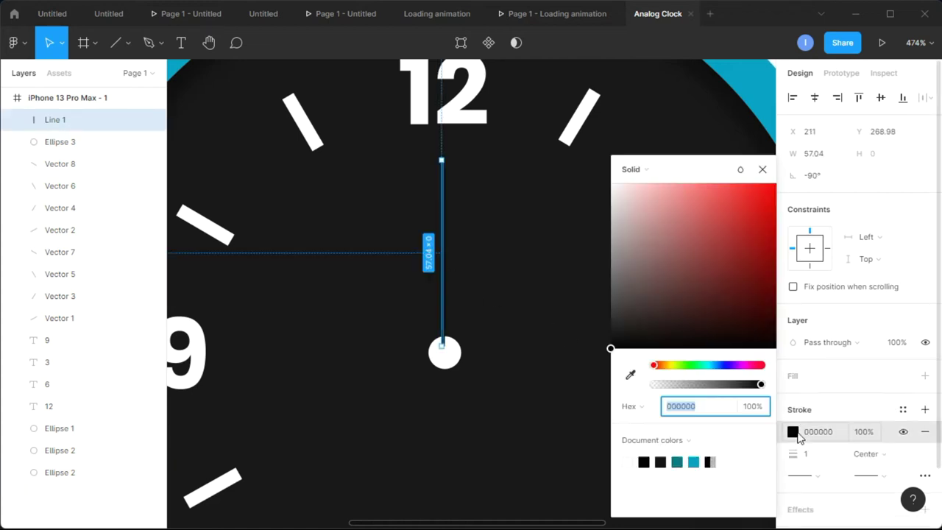
click(629, 375)
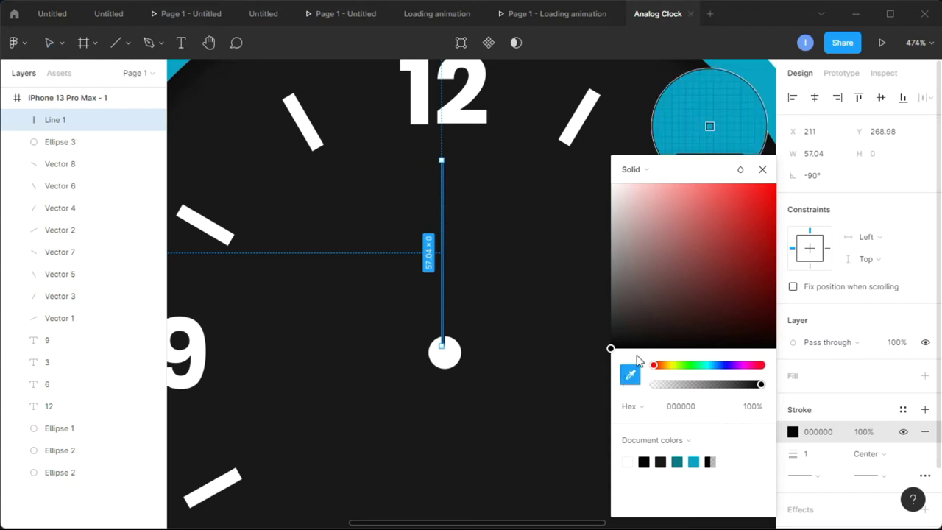
click(711, 110)
click(762, 170)
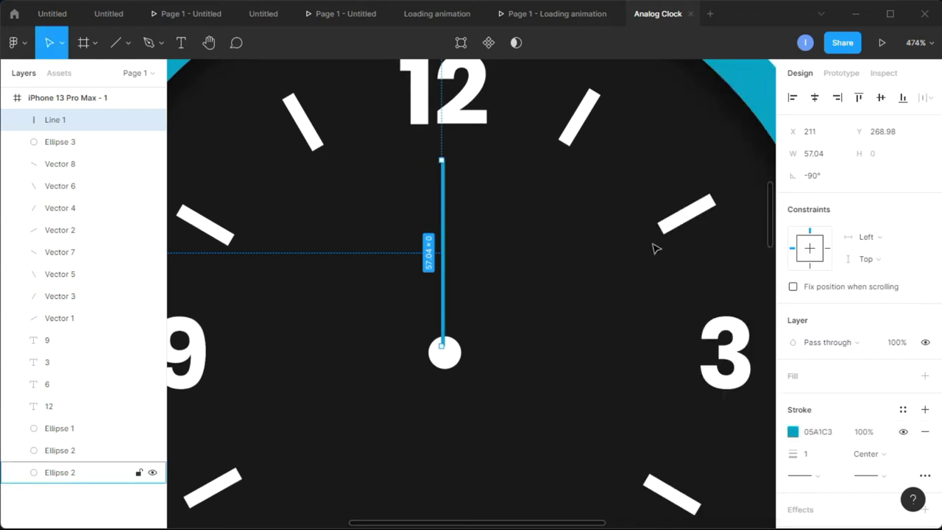
click(624, 265)
Extend the hand's lower end down to the centre of the dot
ctrl+scroll(513, 350, up, 2)
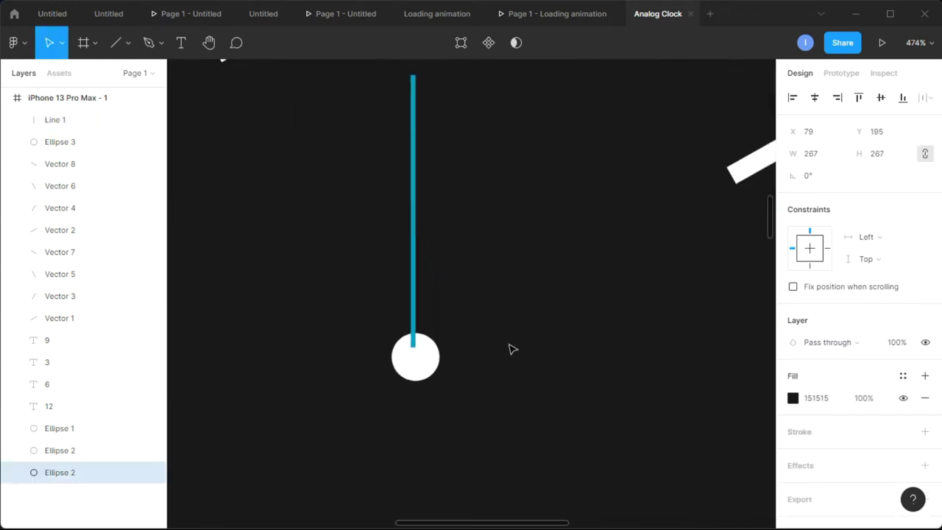
ctrl+scroll(458, 332, up, 1)
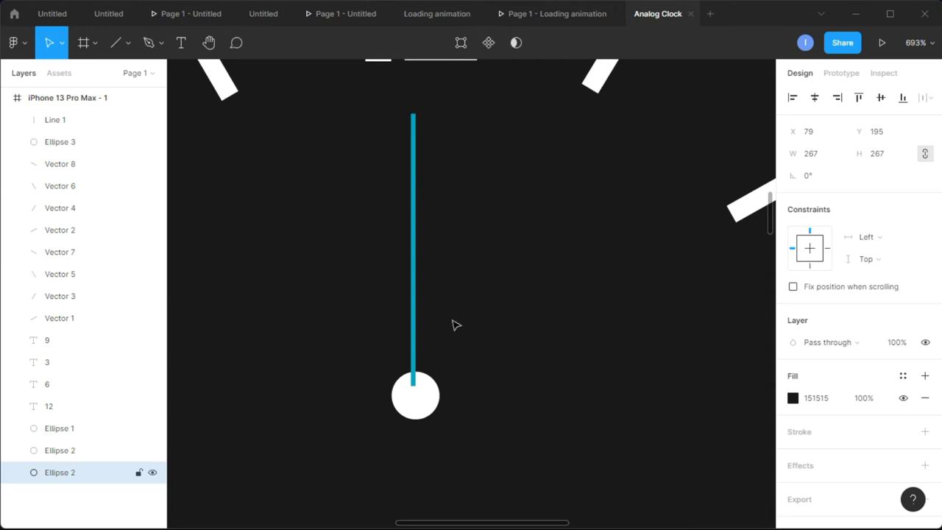
click(417, 313)
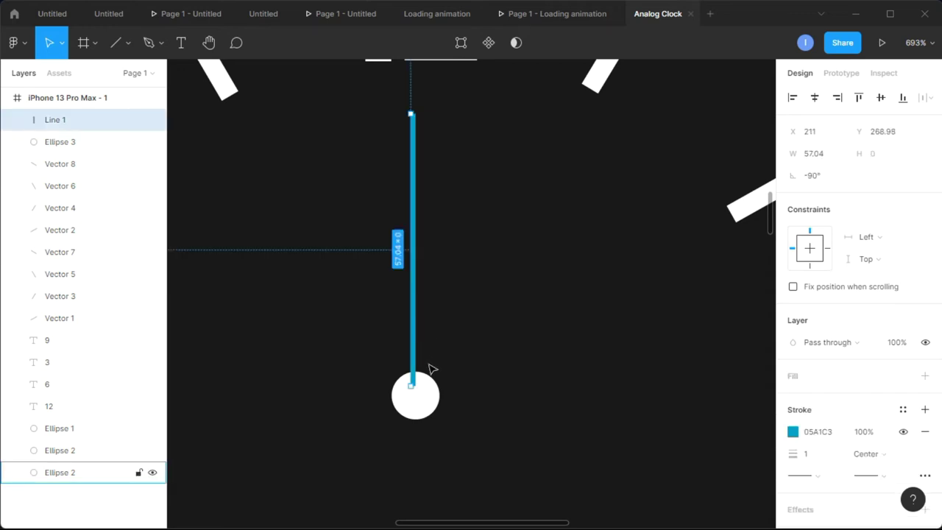
ctrl+scroll(427, 397, up, 8)
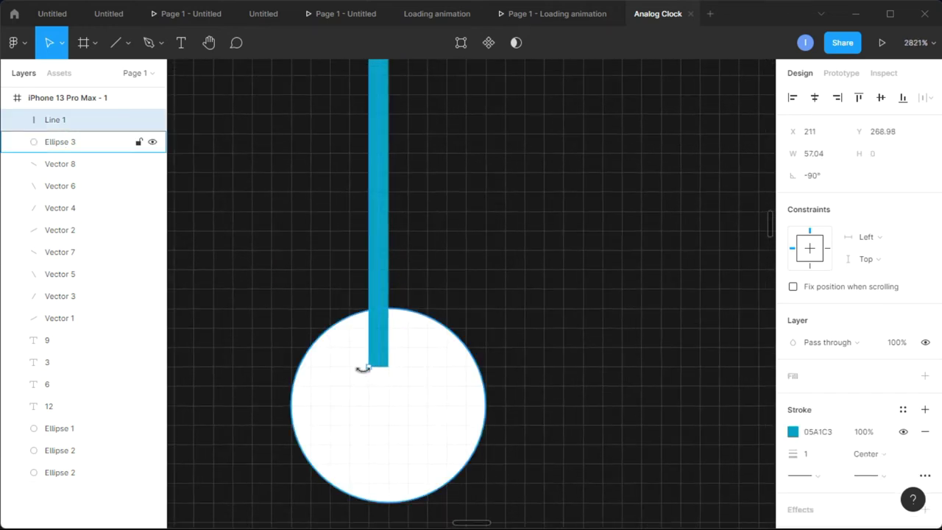
drag(368, 369, 371, 407)
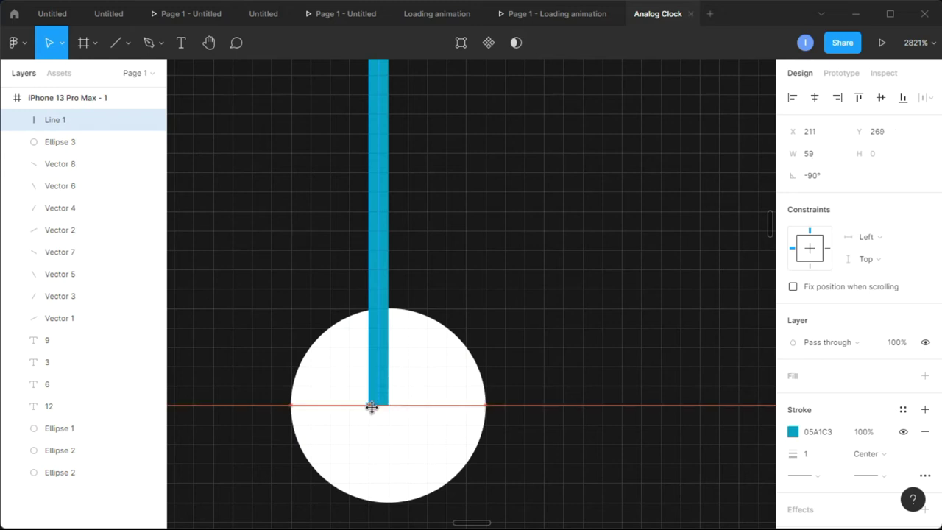
click(559, 400)
Nudge the blue hand left and right until it sits on the clock's centre line
ctrl+scroll(559, 399, down, 2)
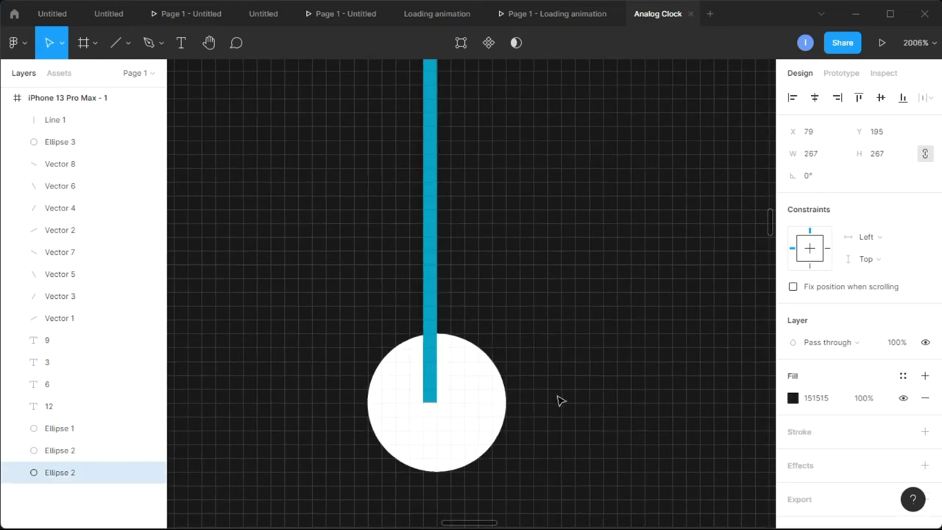
ctrl+scroll(557, 399, up, 1)
click(410, 299)
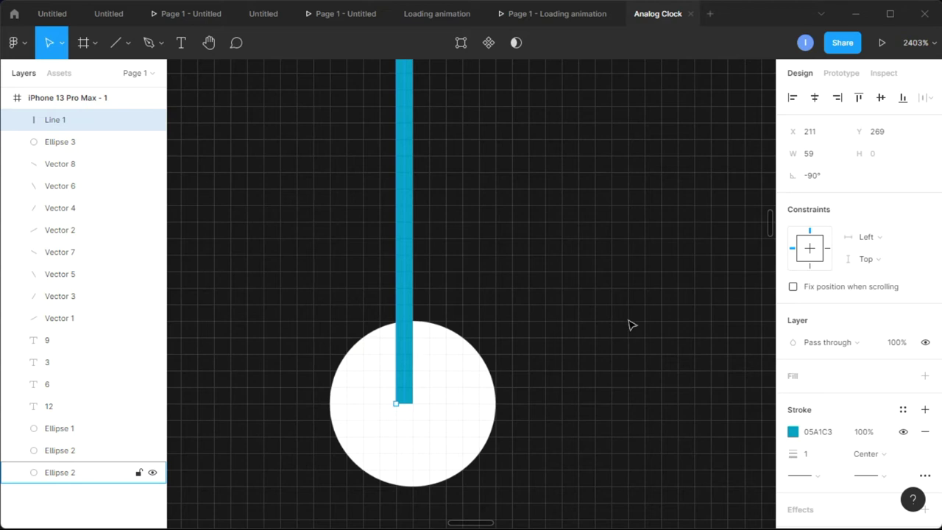
key(Right)
key(Left)
key(Right)
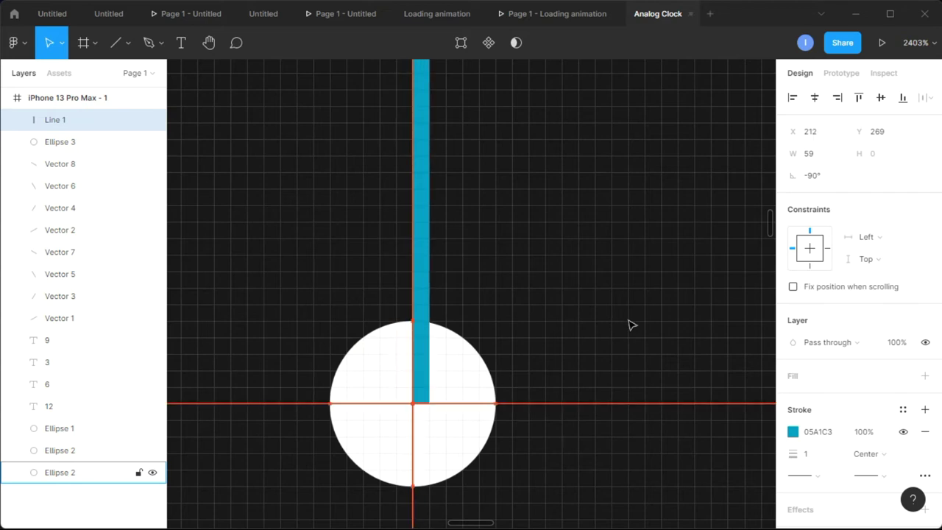
key(Left)
key(Right)
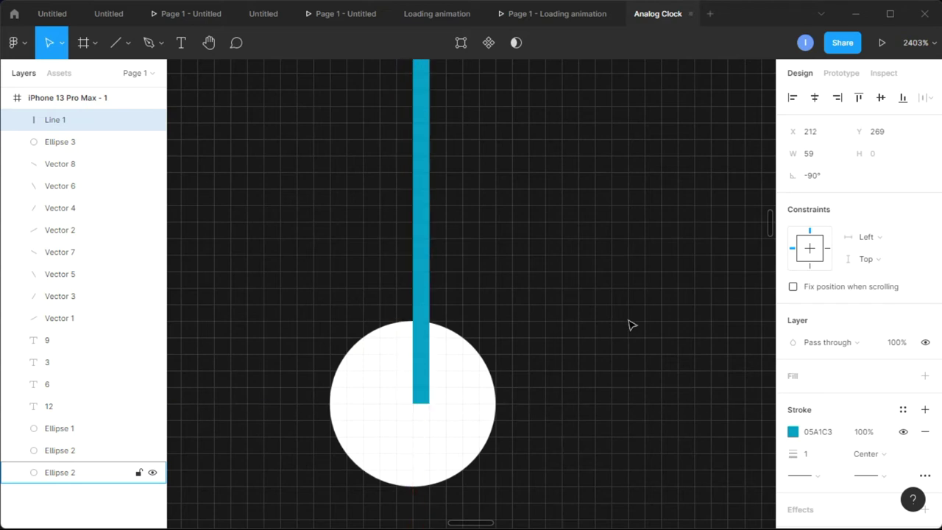
key(Left)
key(Right)
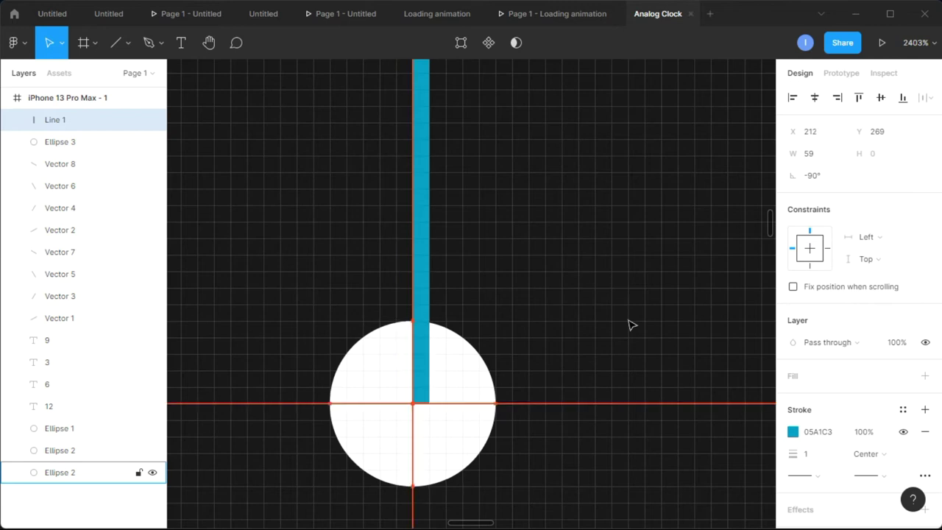
click(629, 325)
scroll(630, 325, down, 5)
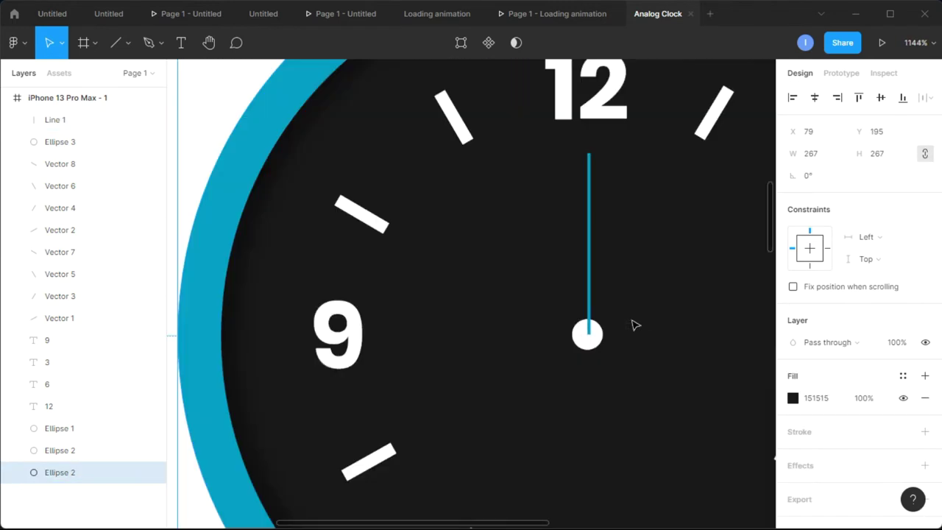
scroll(640, 320, down, 5)
scroll(699, 292, left, 2)
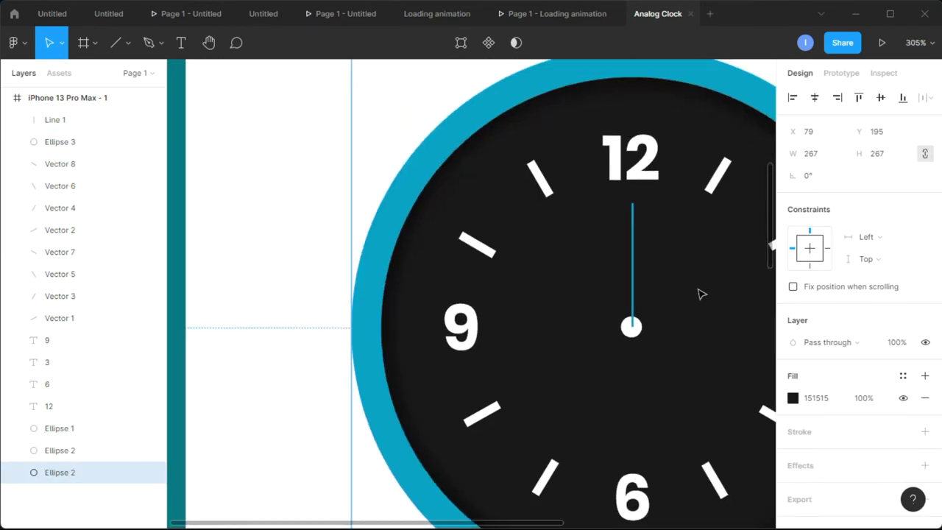
scroll(631, 301, right, 3)
scroll(569, 302, up, 5)
Copy the blue hand and place the copy (Line 2) directly below the centre dot, pointing toward 6
click(380, 308)
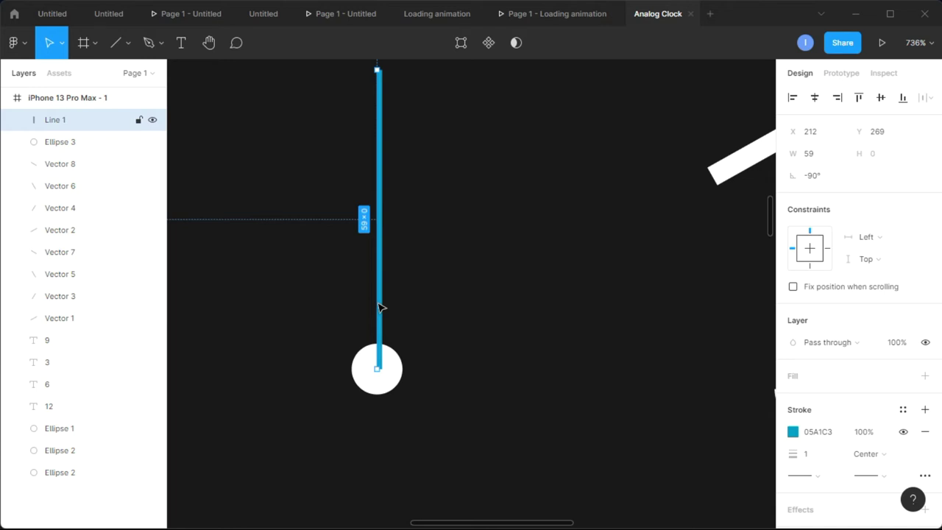
alt+drag(379, 269, 450, 412)
scroll(526, 407, down, 5)
ctrl+scroll(529, 373, down, 5)
ctrl+scroll(570, 206, up, 6)
ctrl+scroll(504, 225, down, 2)
ctrl+scroll(478, 238, down, 3)
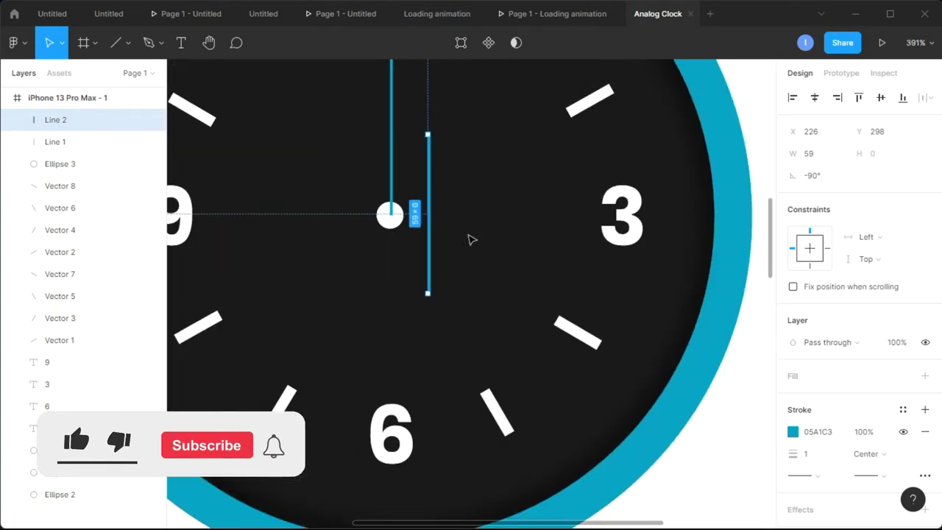
scroll(435, 255, up, 1)
drag(433, 258, 403, 324)
ctrl+scroll(425, 233, up, 3)
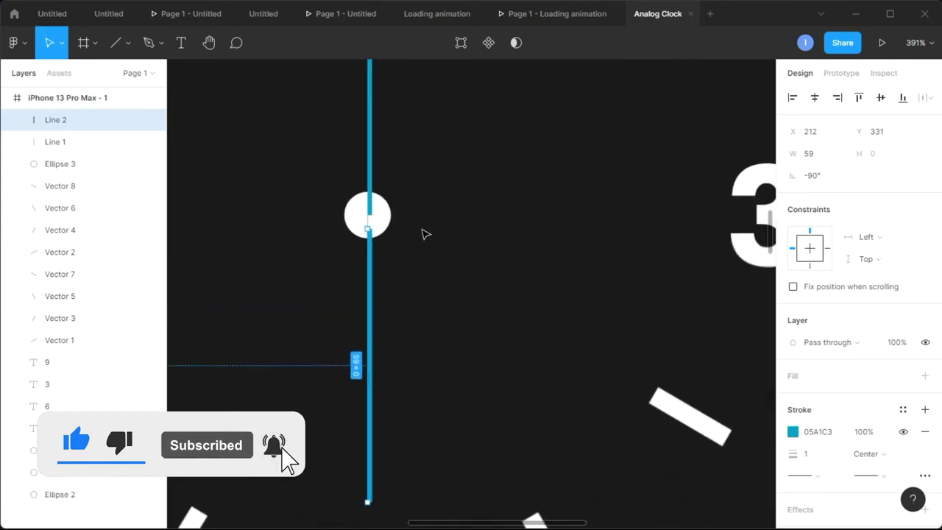
ctrl+scroll(357, 176, up, 5)
ctrl+scroll(485, 331, up, 3)
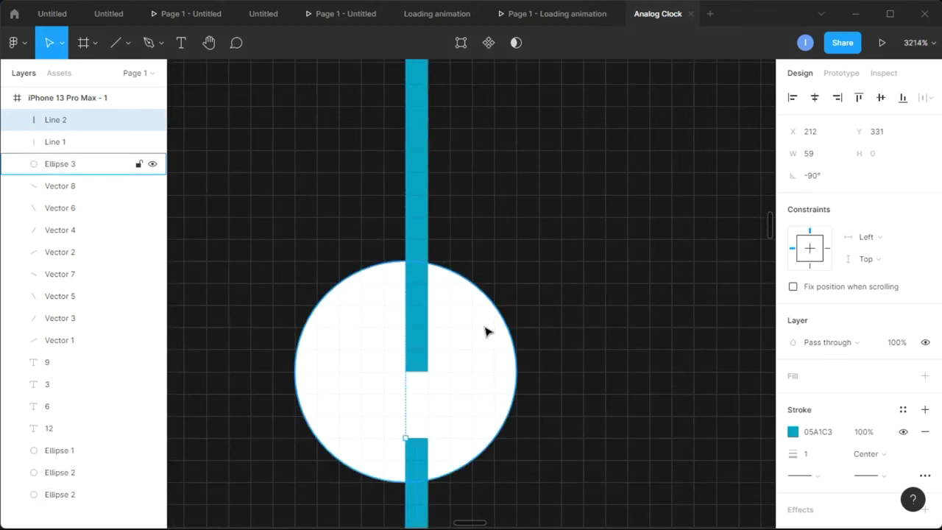
key(Up)
key(Up)
key(Up)
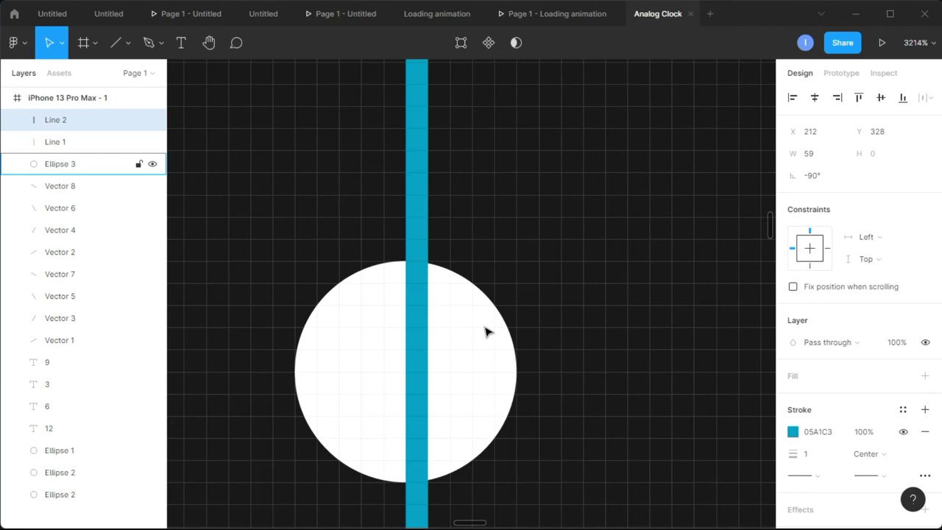
scroll(491, 424, down, 3)
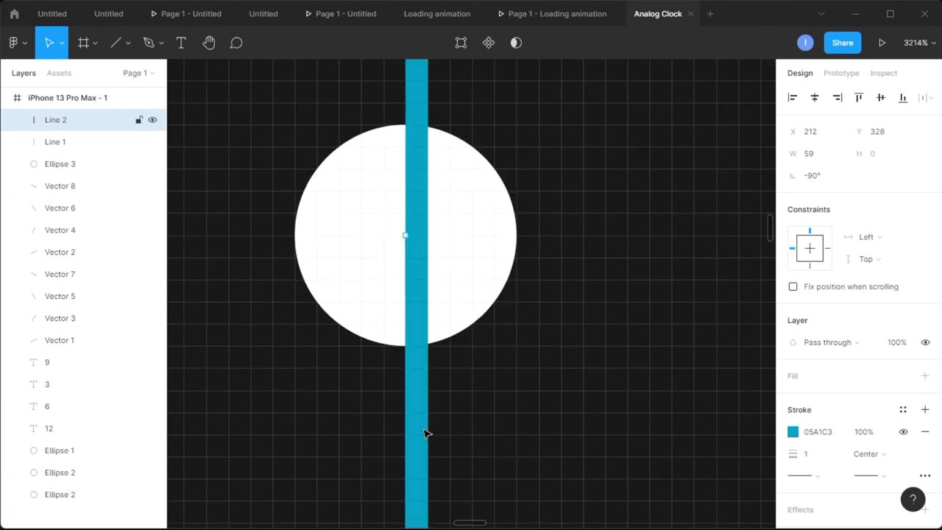
Change Line 2's stroke colour to bright green 07EC2C
click(792, 432)
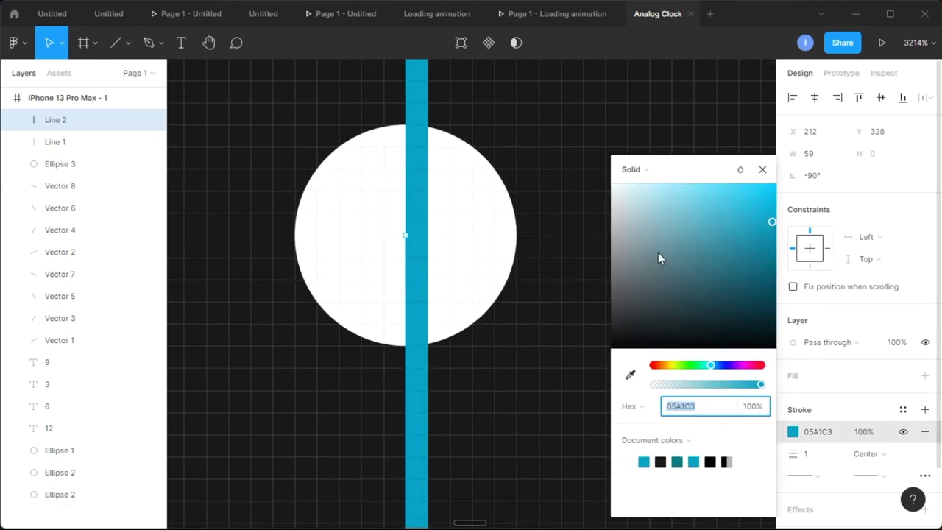
text(F1F1F1)
key(Return)
click(631, 230)
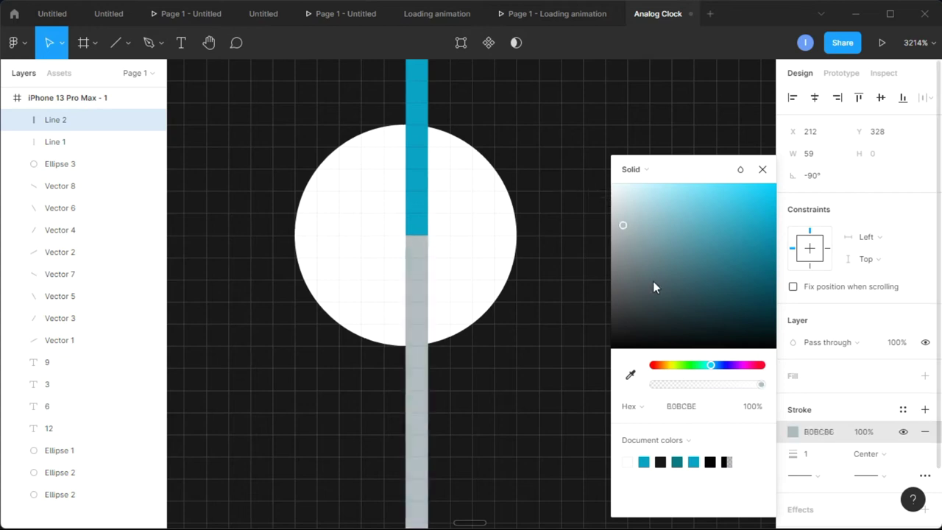
click(694, 366)
drag(703, 240, 772, 193)
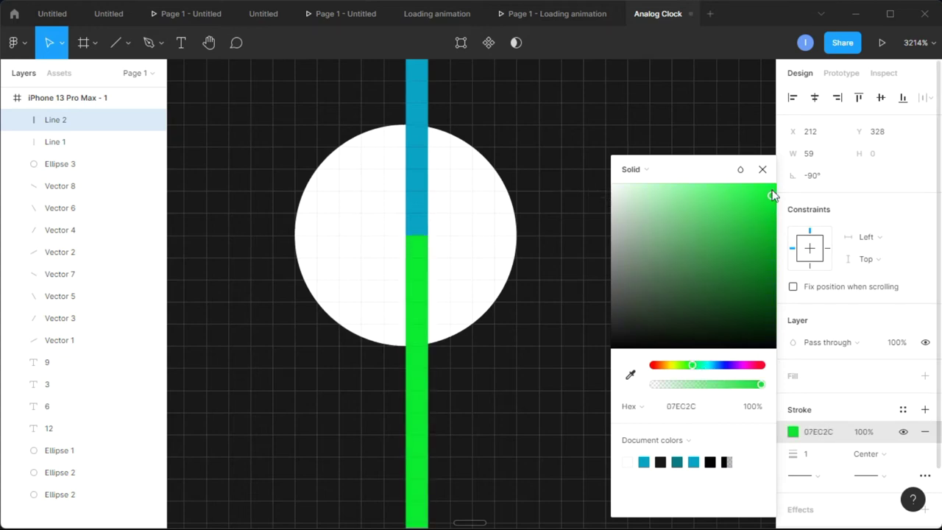
click(762, 169)
click(725, 234)
scroll(720, 253, down, 10)
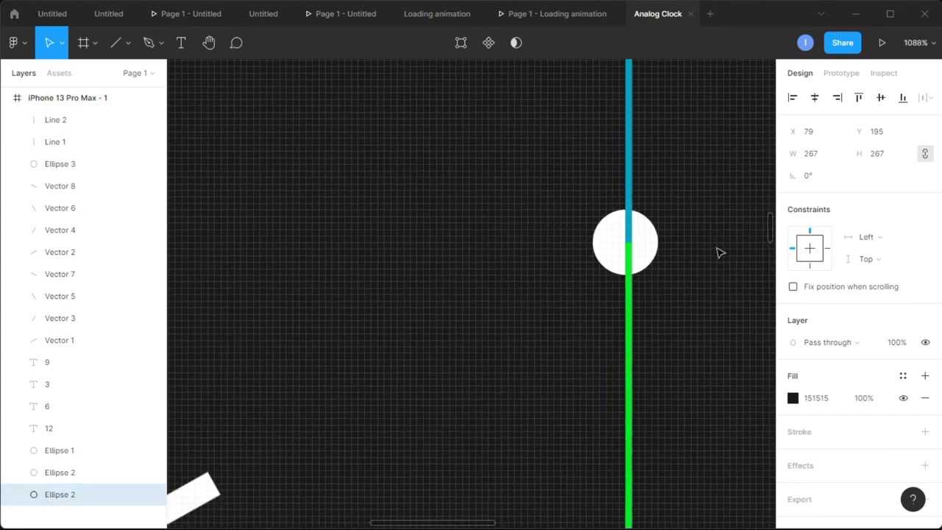
scroll(720, 252, down, 6)
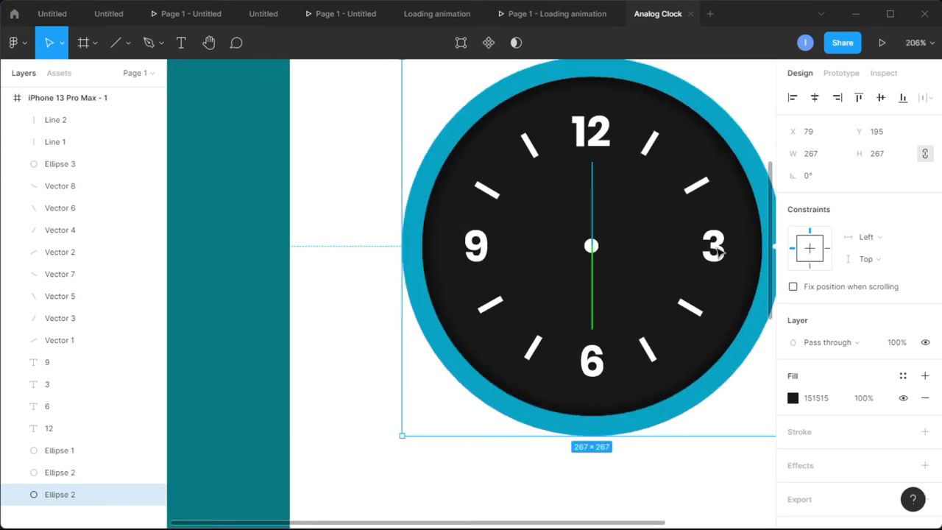
scroll(641, 202, up, 3)
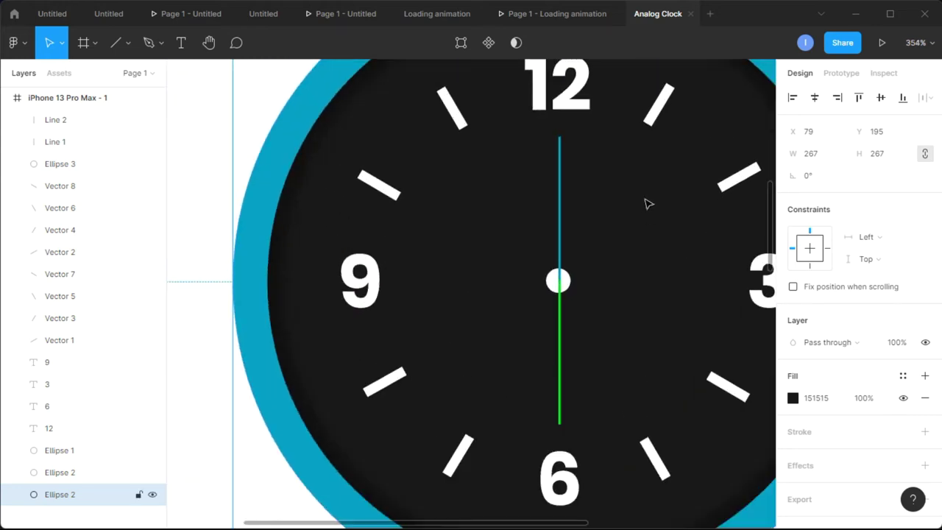
scroll(648, 204, right, 1)
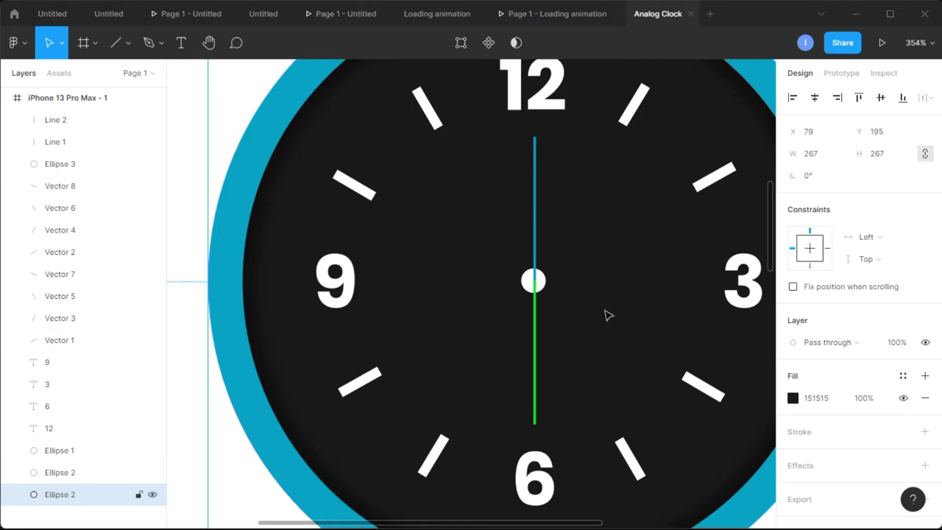
scroll(608, 315, right, 2)
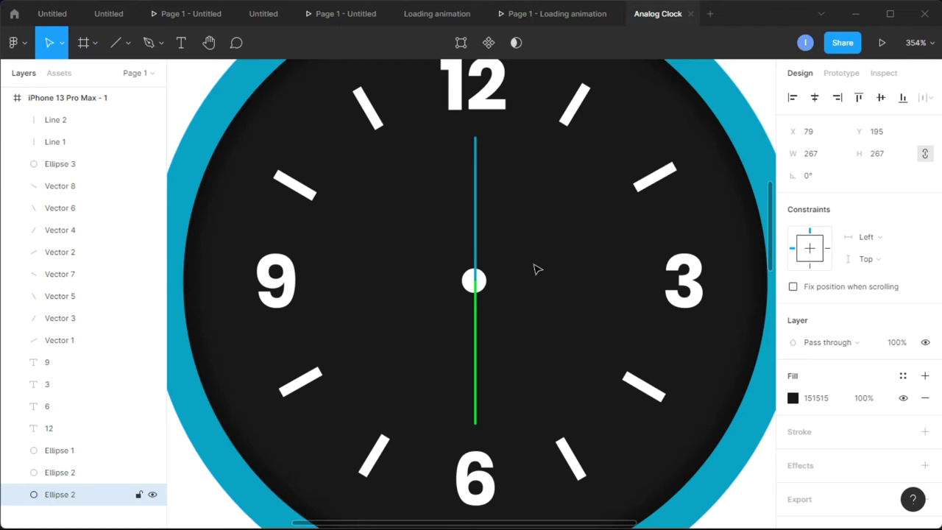
scroll(524, 259, up, 5)
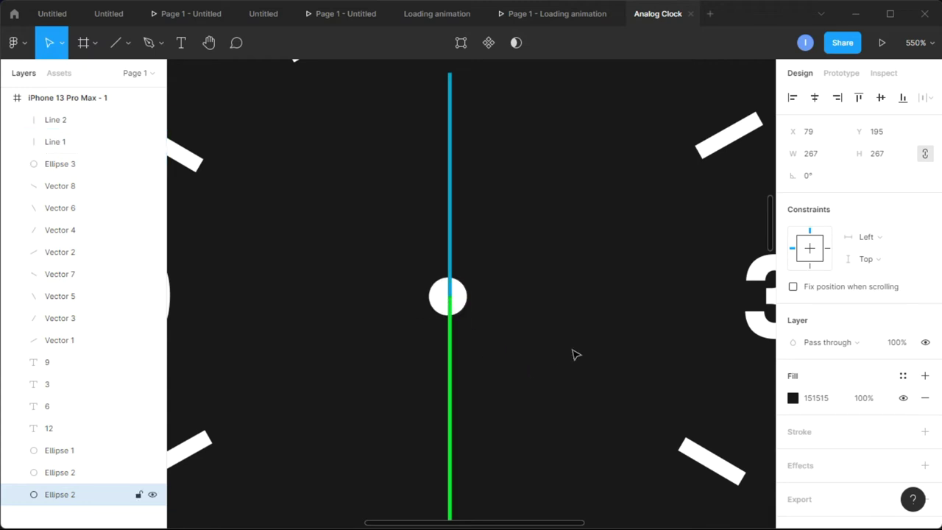
scroll(576, 355, down, 3)
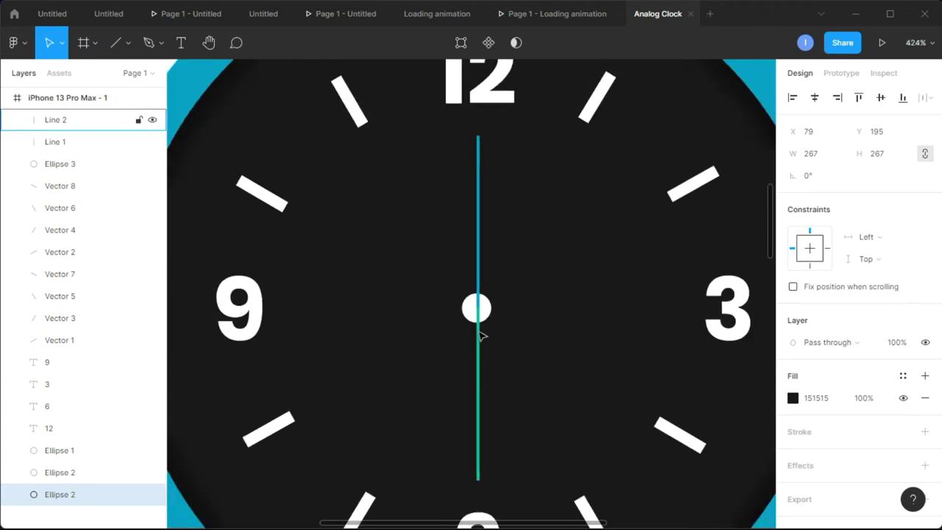
Group Line 1 and Line 2 and rename the group 'second hand'
click(479, 273)
shift+click(481, 343)
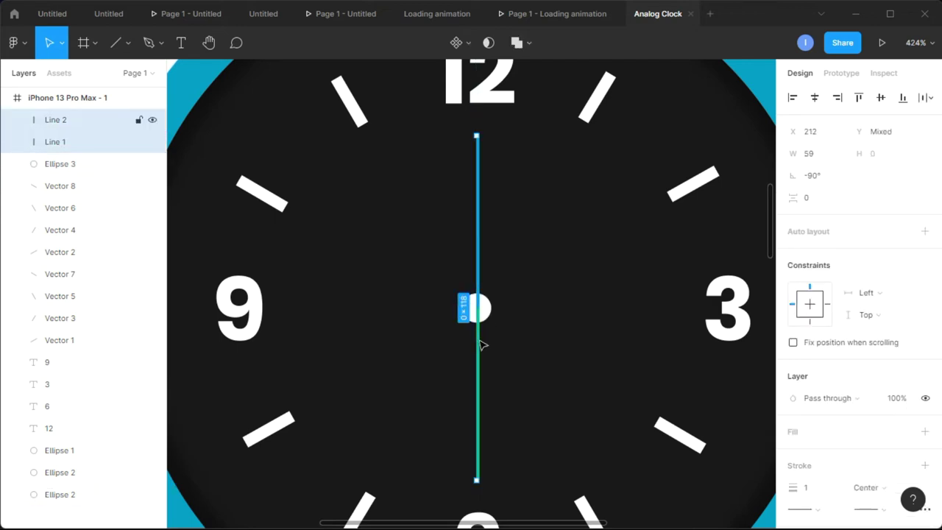
right_click(481, 342)
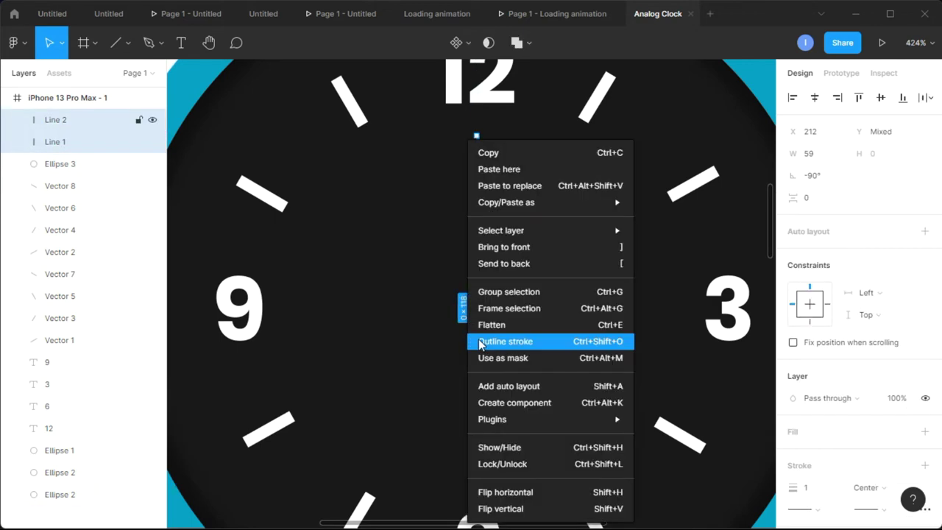
click(520, 293)
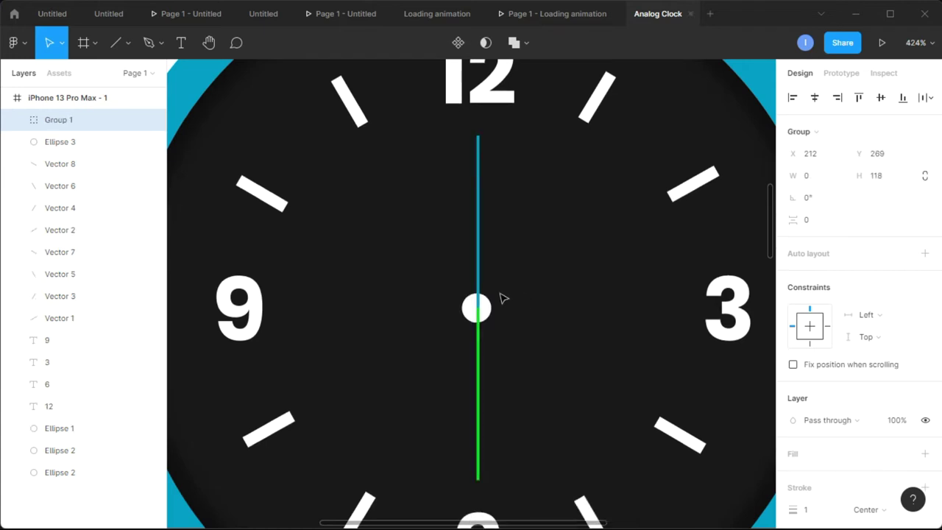
double_click(60, 122)
text(second hand)
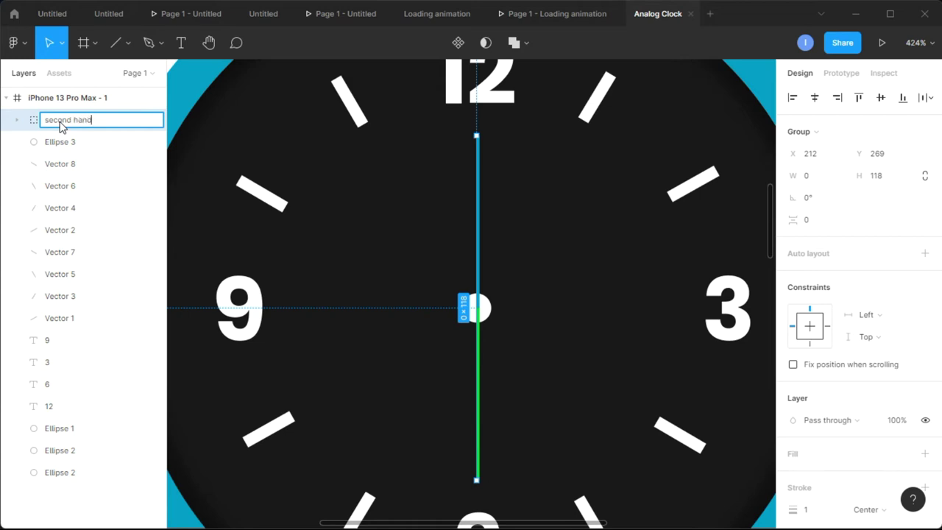
key(Return)
click(537, 242)
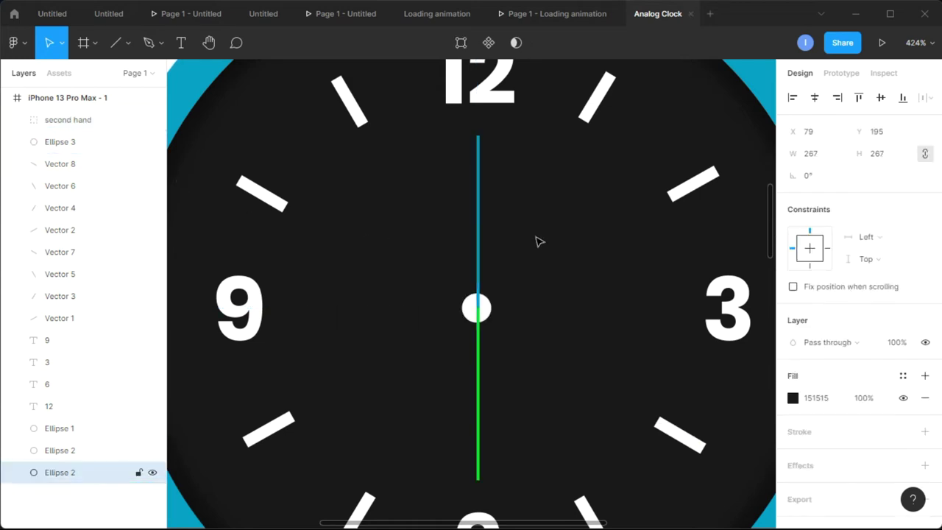
Rotate the second hand group around the centre to test it, then set its rotation to 0°
click(480, 272)
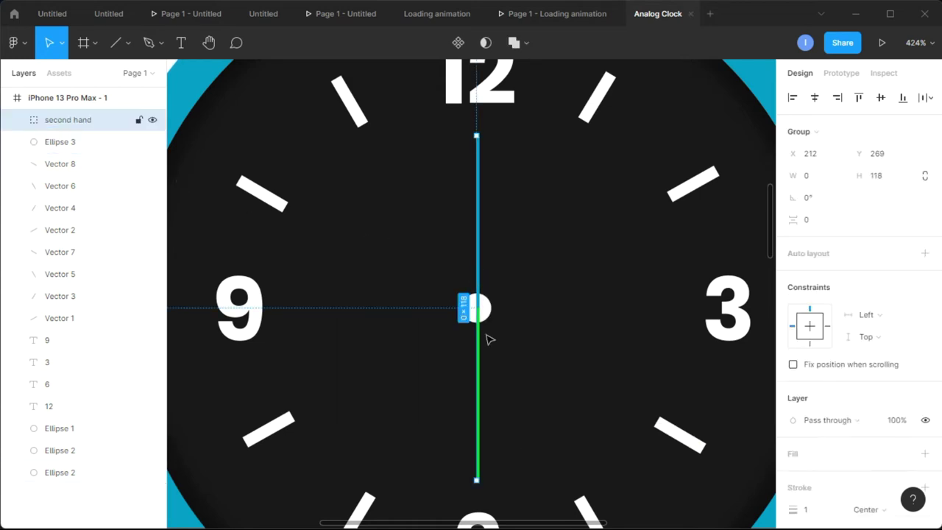
drag(479, 490, 303, 309)
drag(367, 229, 476, 367)
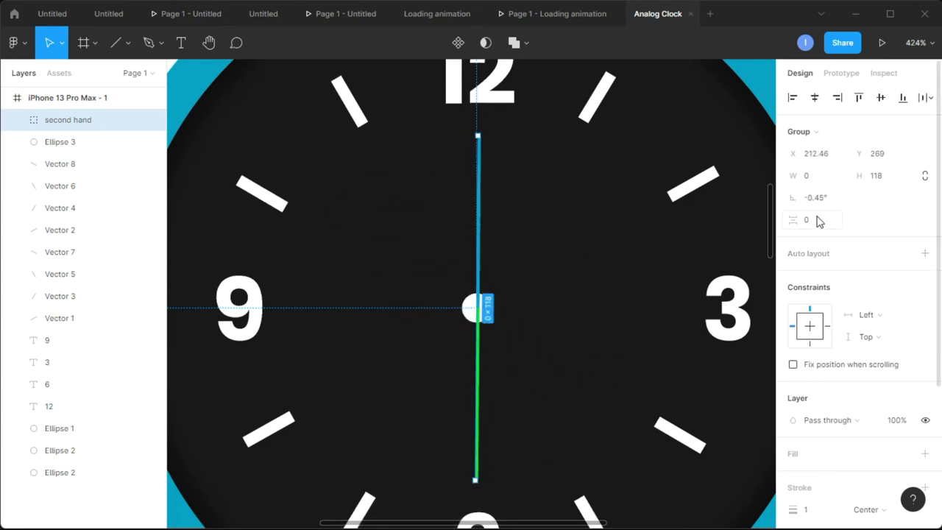
click(835, 201)
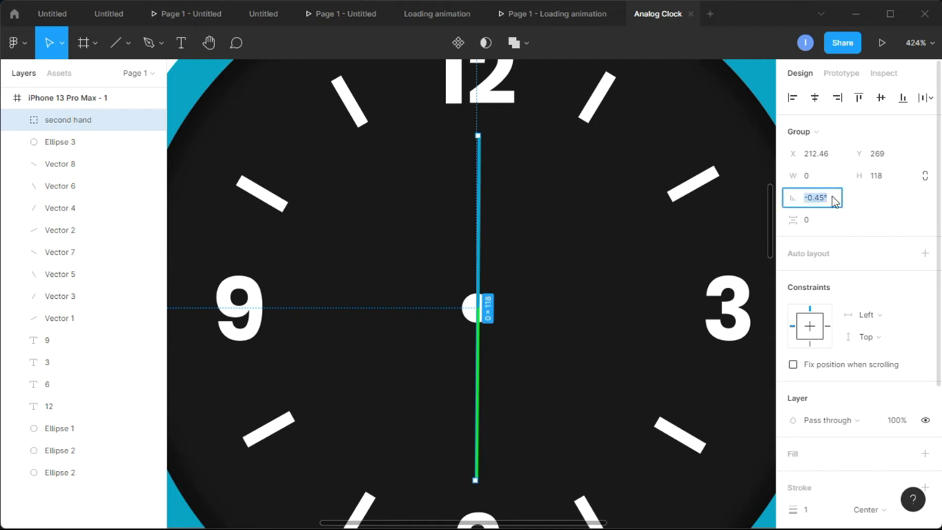
text(0)
key(Return)
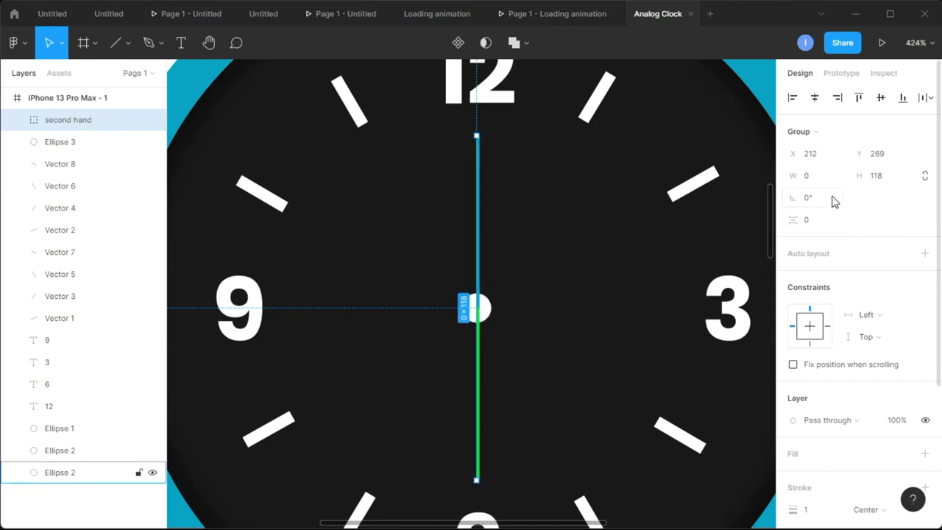
Expand the second hand group in Layers and select the green Line 2
click(593, 320)
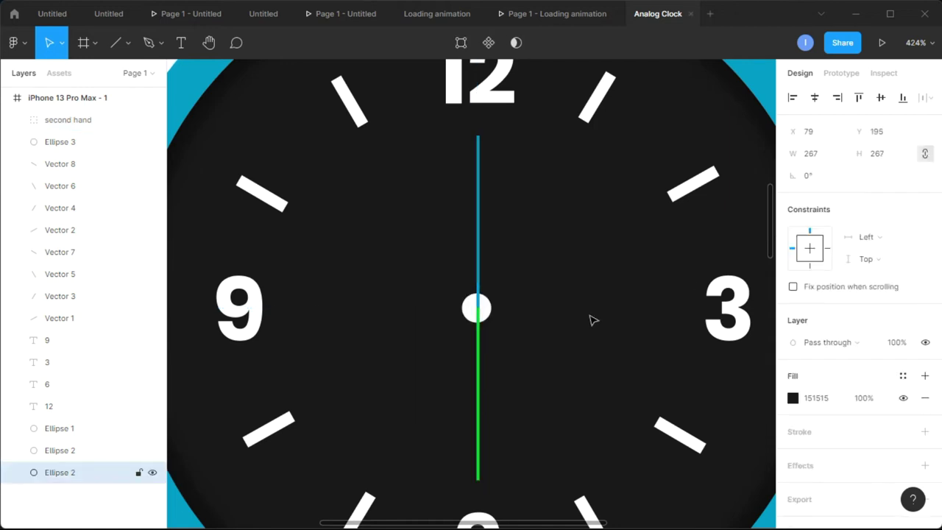
click(479, 368)
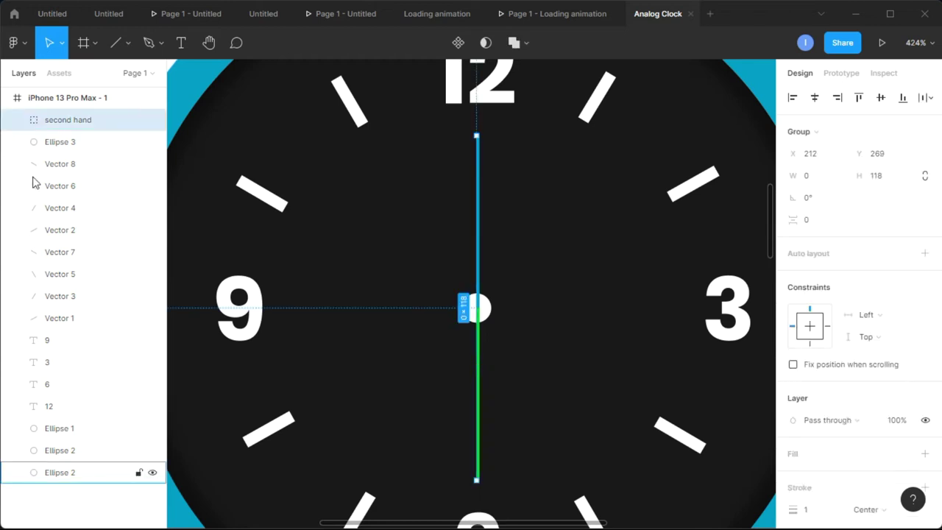
click(18, 119)
click(76, 146)
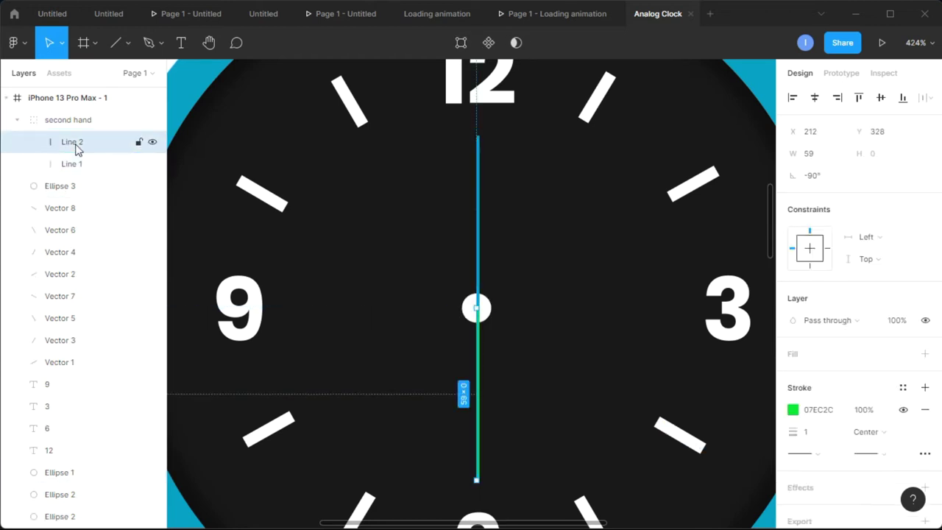
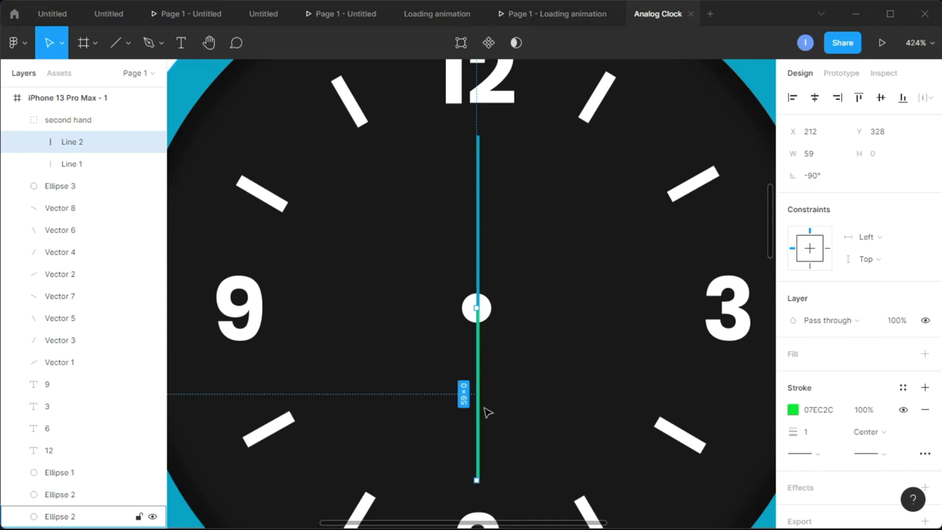
Set the green lower line's (Line 2) stroke opacity to 0%
click(864, 412)
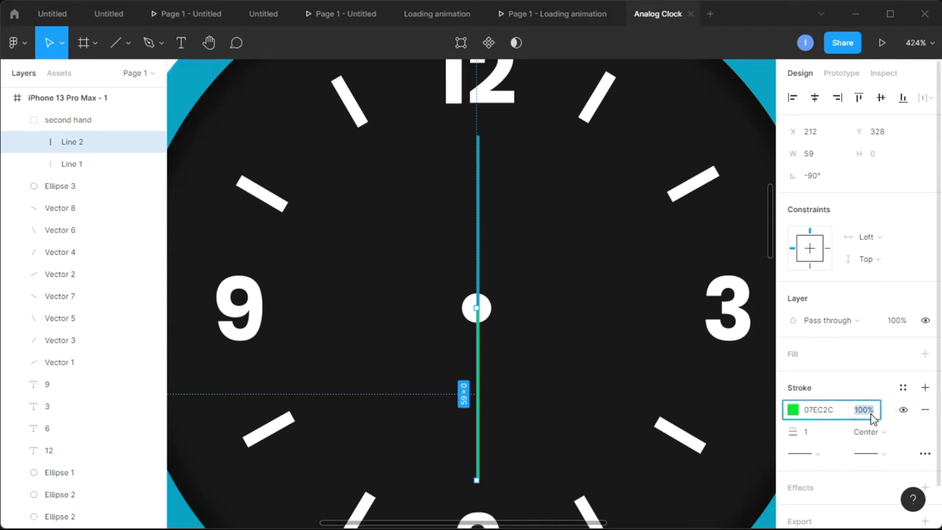
text(0)
key(Return)
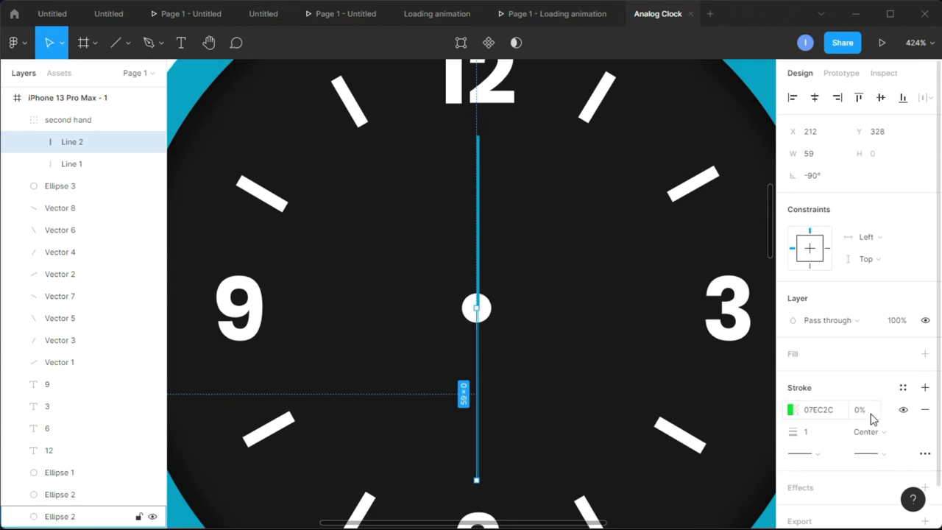
Reset the second hand group's rotation to 0 so it stands upright
click(623, 302)
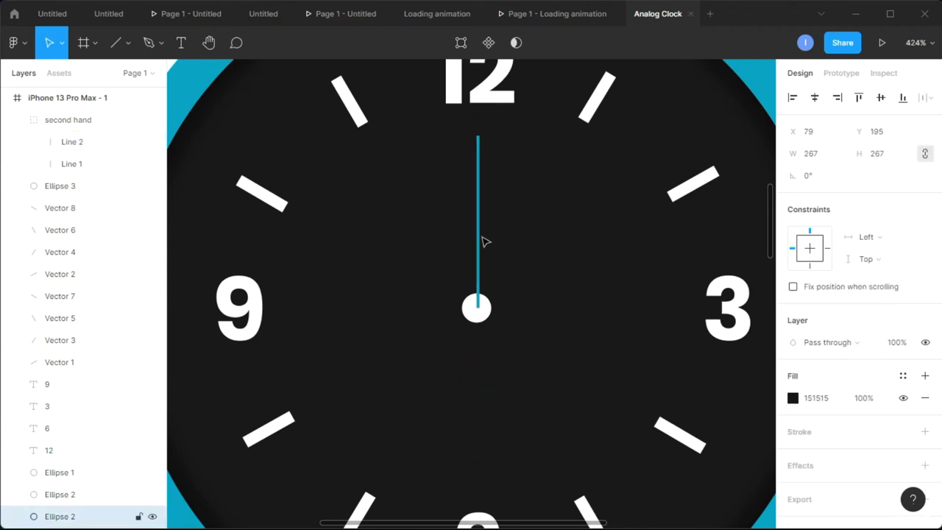
click(481, 242)
drag(485, 131, 479, 199)
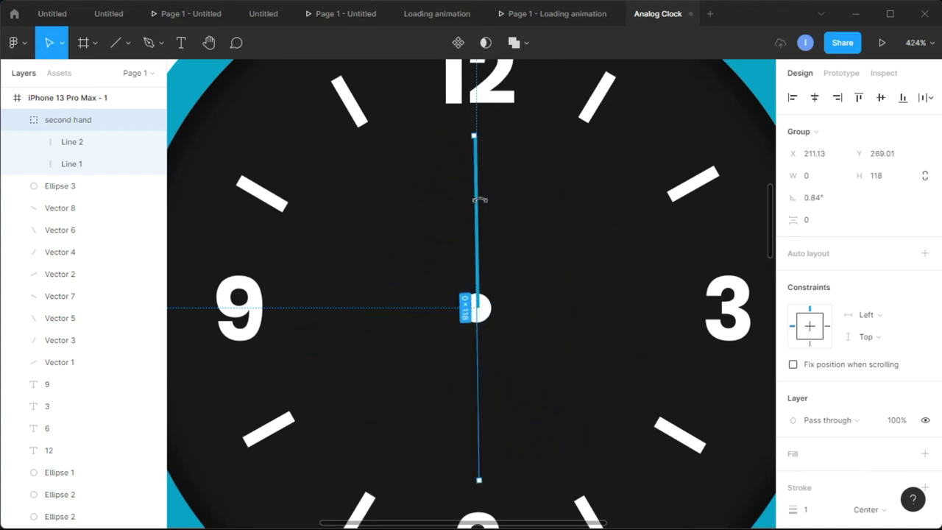
click(832, 202)
text(0)
key(Return)
Drag blue Line 1's end below the centre dot so the hand extends into a tail
click(574, 296)
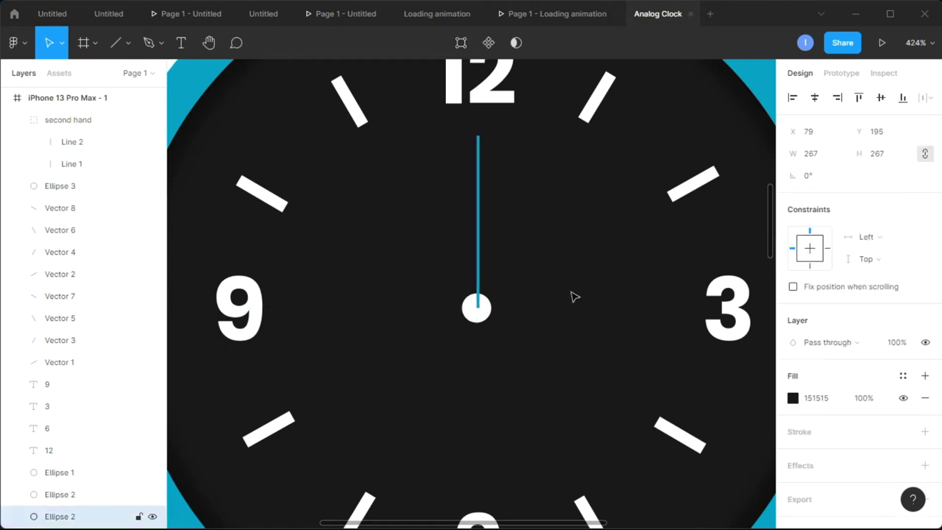
scroll(574, 296, up, 3)
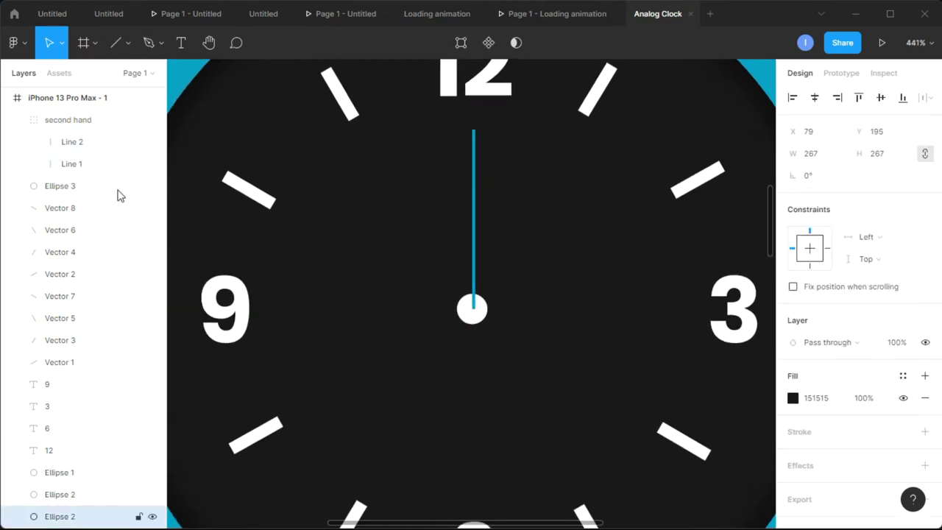
click(78, 164)
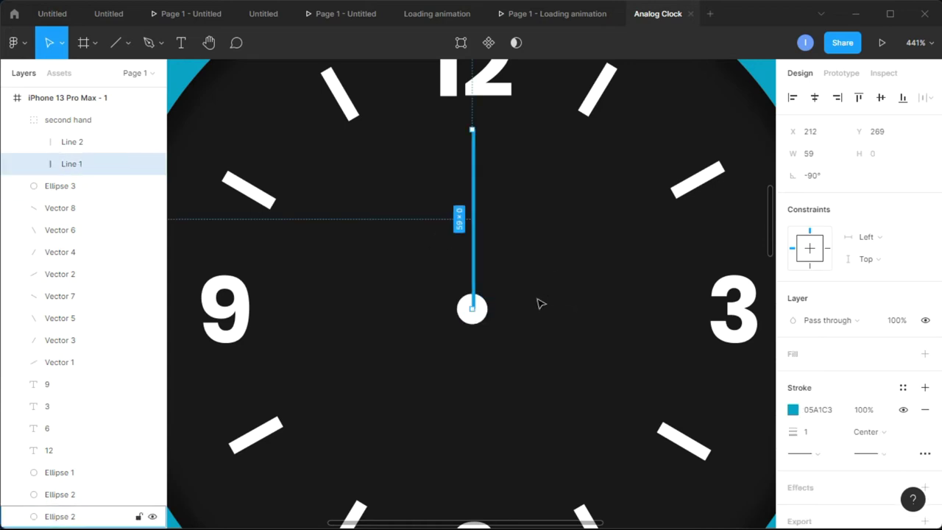
scroll(507, 313, up, 10)
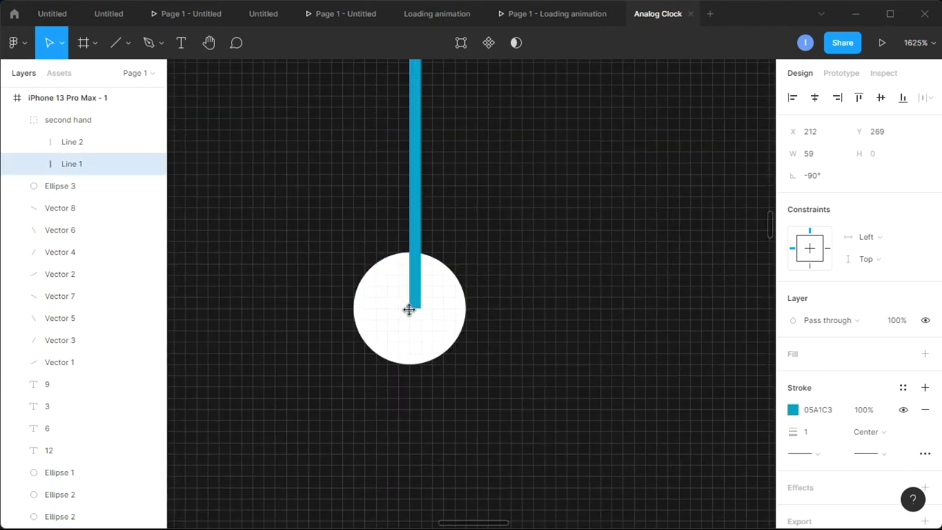
drag(409, 322, 407, 417)
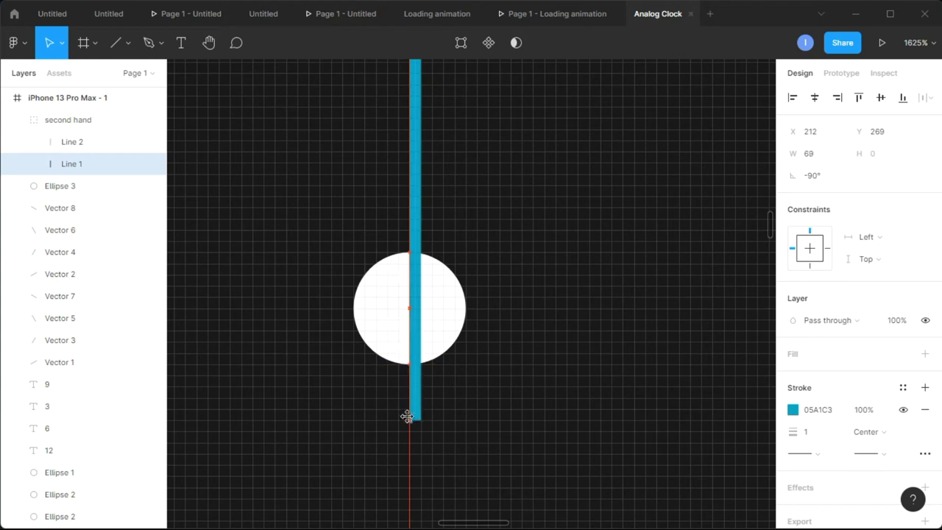
click(557, 381)
ctrl+scroll(564, 367, down, 6)
scroll(566, 365, down, 2)
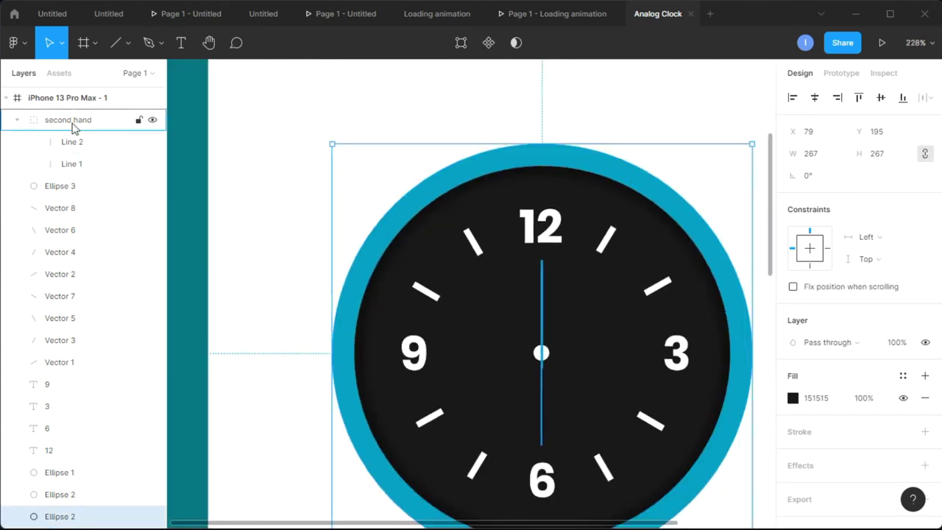
Move the second hand group beneath Ellipse 3 so the centre dot covers its pivot
click(65, 186)
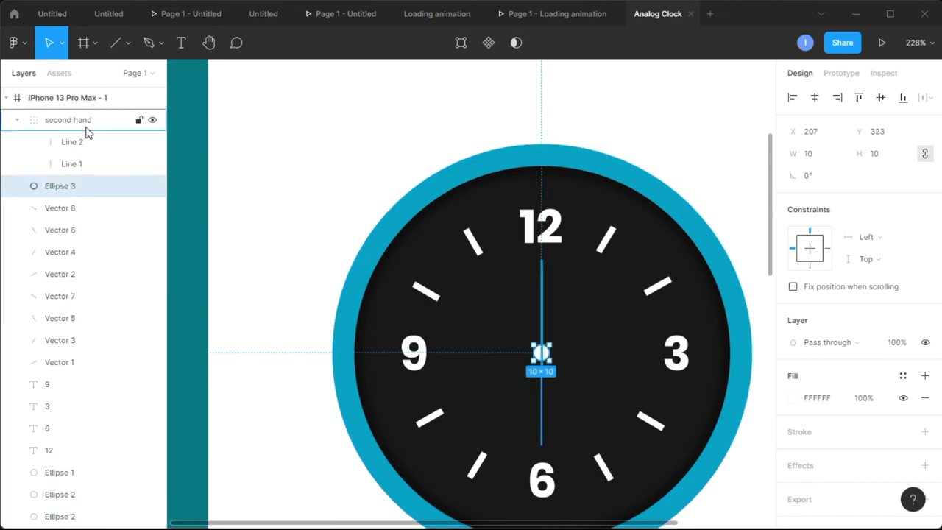
click(298, 233)
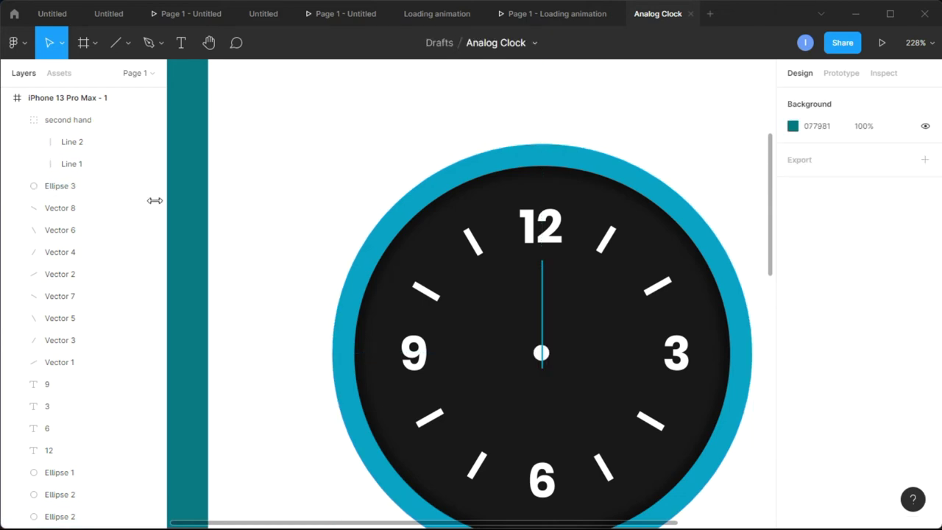
click(73, 124)
drag(71, 125, 64, 206)
click(378, 199)
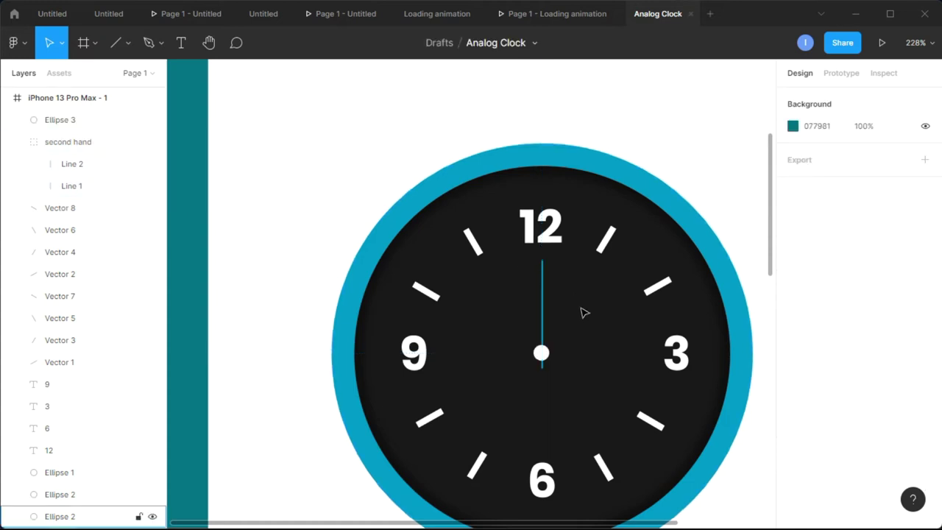
scroll(586, 357, up, 10)
scroll(586, 357, down, 4)
scroll(586, 357, down, 6)
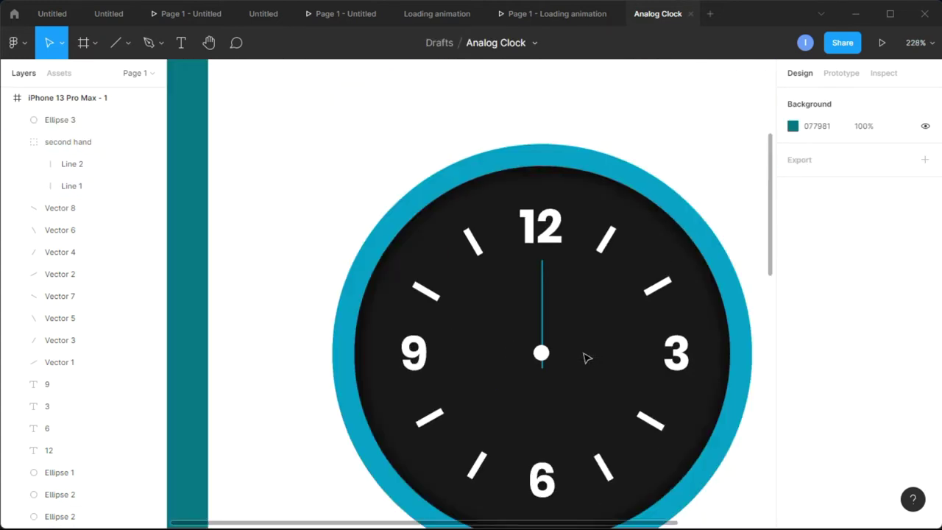
Reset the second hand group's rotation to 0°, upright at 12
click(554, 288)
drag(567, 274, 545, 264)
click(814, 199)
text(0)
key(Return)
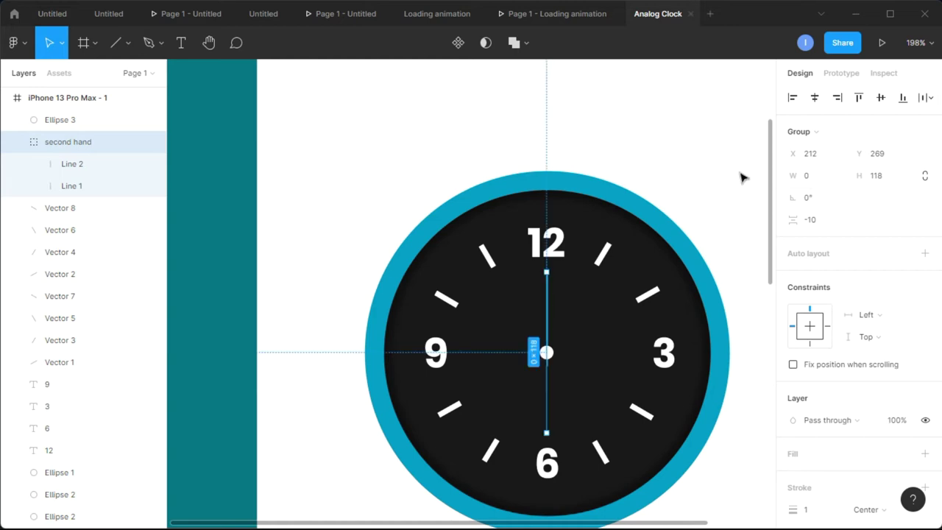
click(742, 175)
scroll(620, 440, up, 5)
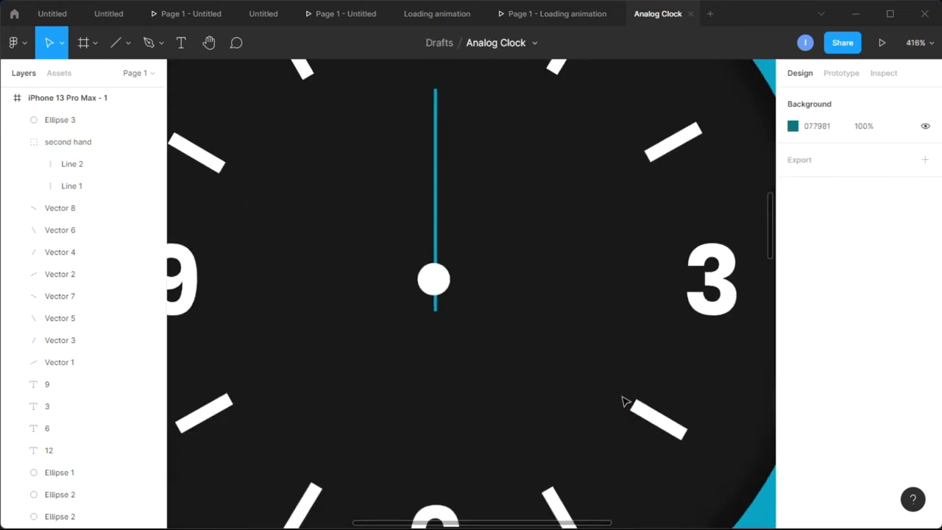
Draw a vertical Line 3 from below the 12 down to the centre dot
click(116, 43)
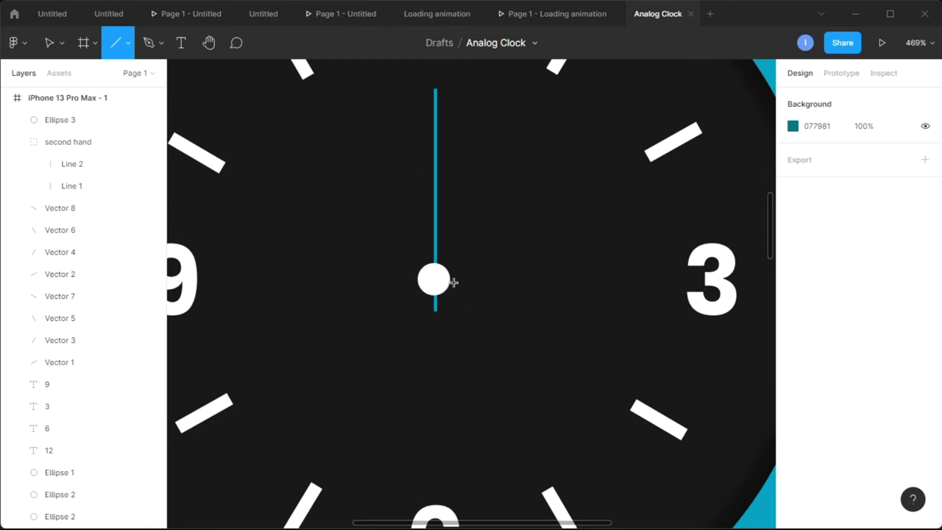
scroll(469, 248, up, 3)
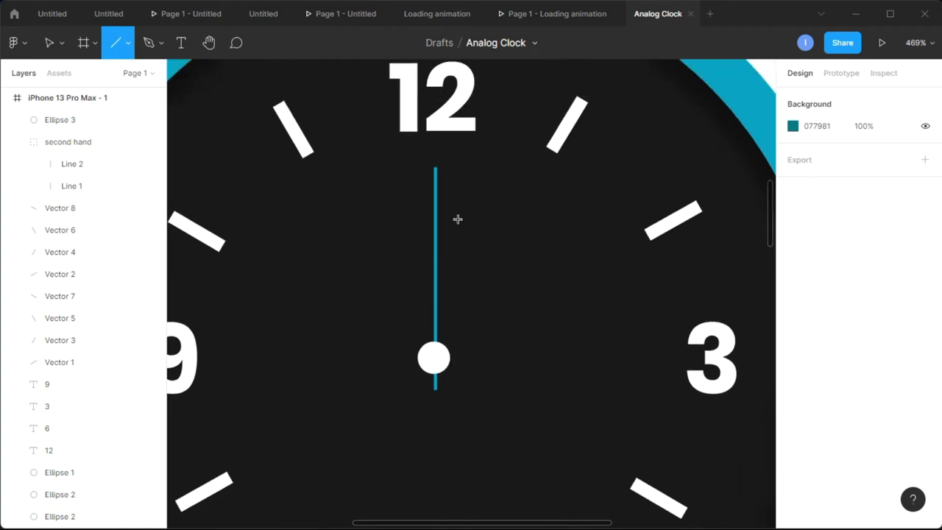
drag(434, 167, 436, 371)
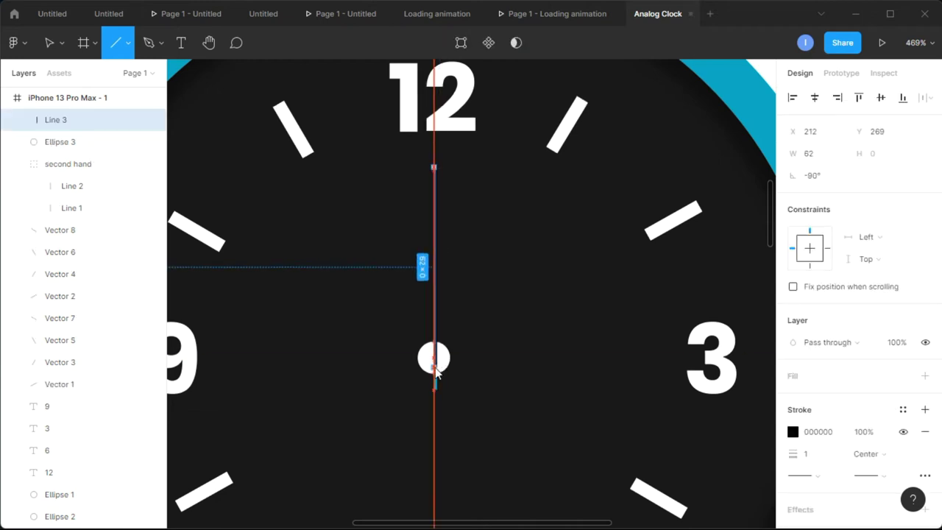
click(530, 309)
click(436, 309)
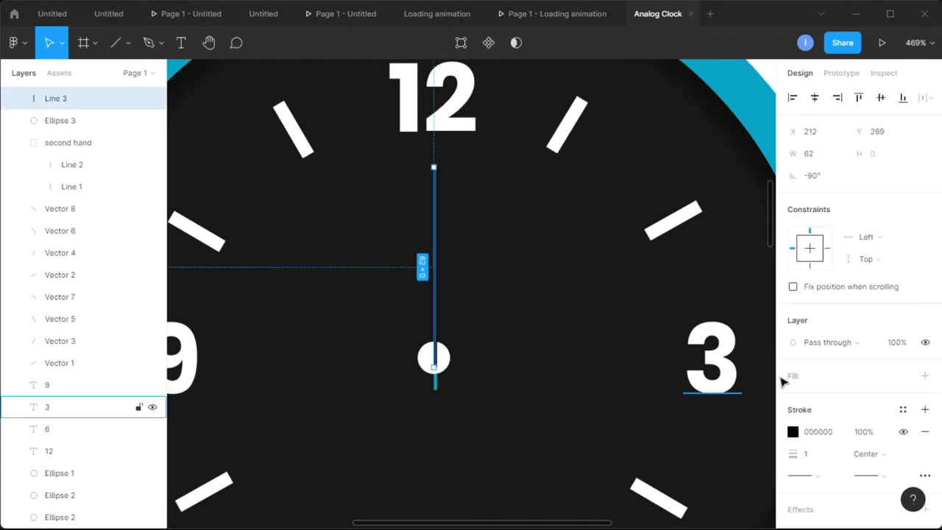
Give Line 3 a stroke weight of 3 and nudge it into line with the blue hand
click(817, 457)
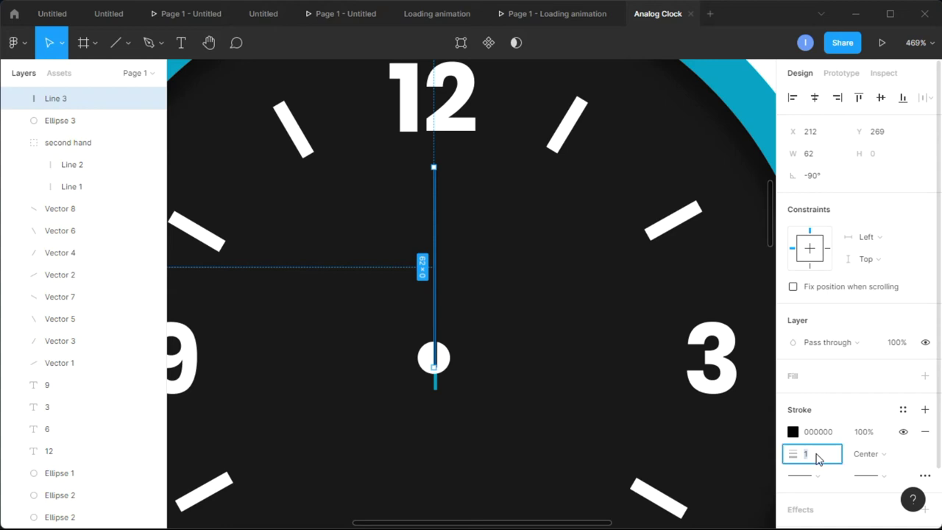
text(3)
key(Return)
click(545, 391)
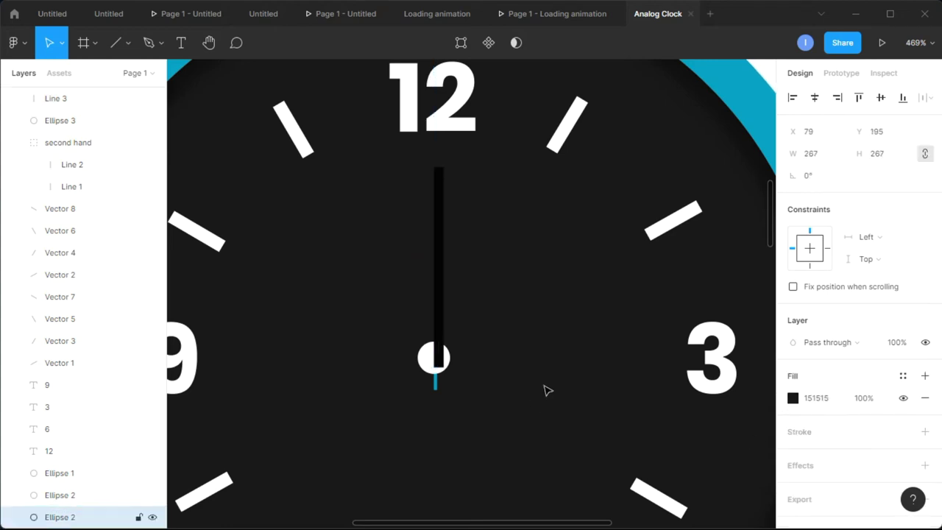
click(440, 326)
scroll(455, 179, up, 5)
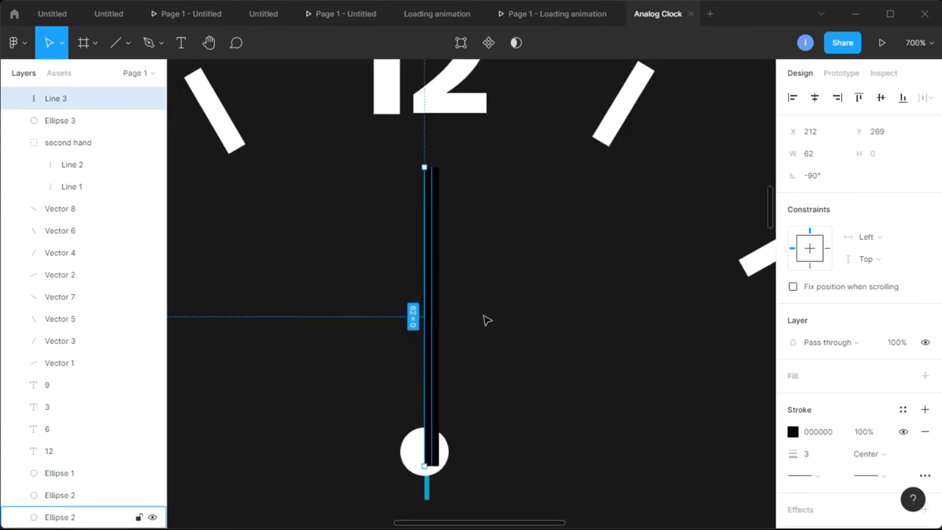
key(Left)
key(Up)
key(Up)
key(Up)
key(Down)
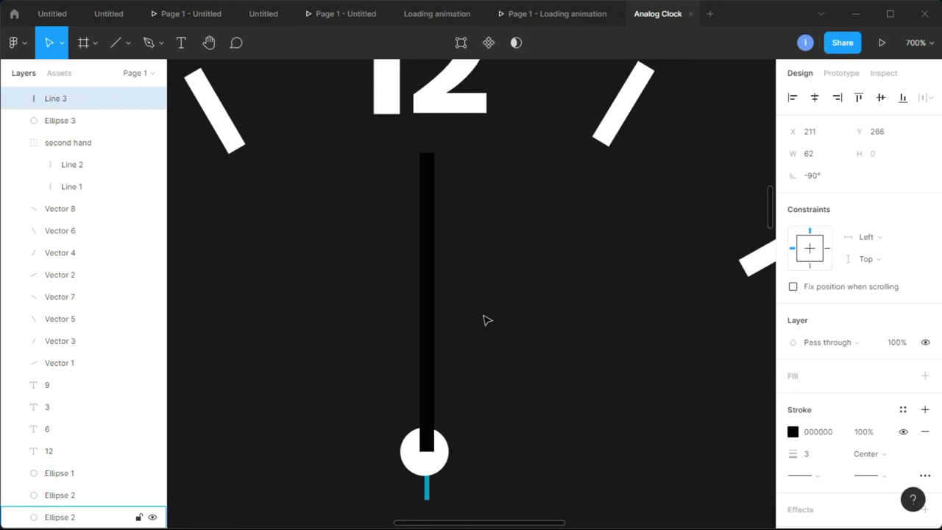
click(596, 362)
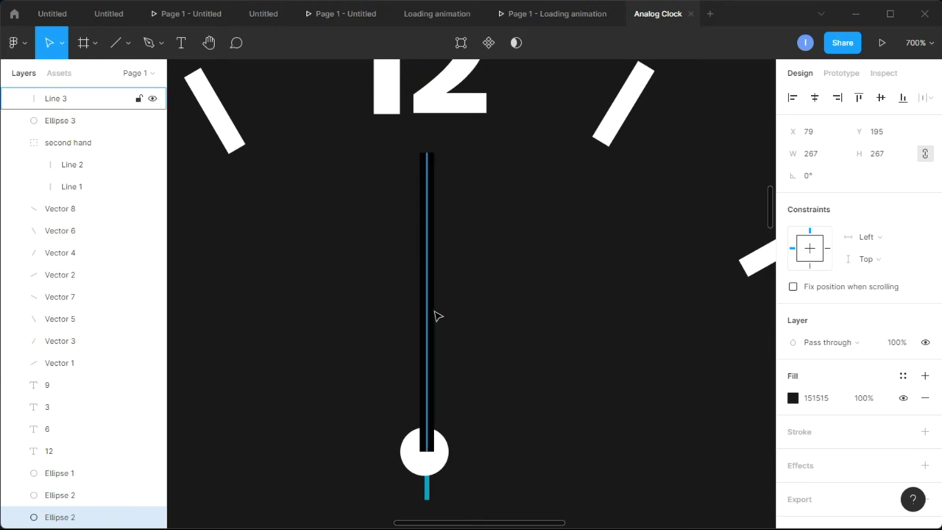
Make Line 3's stroke white
click(78, 100)
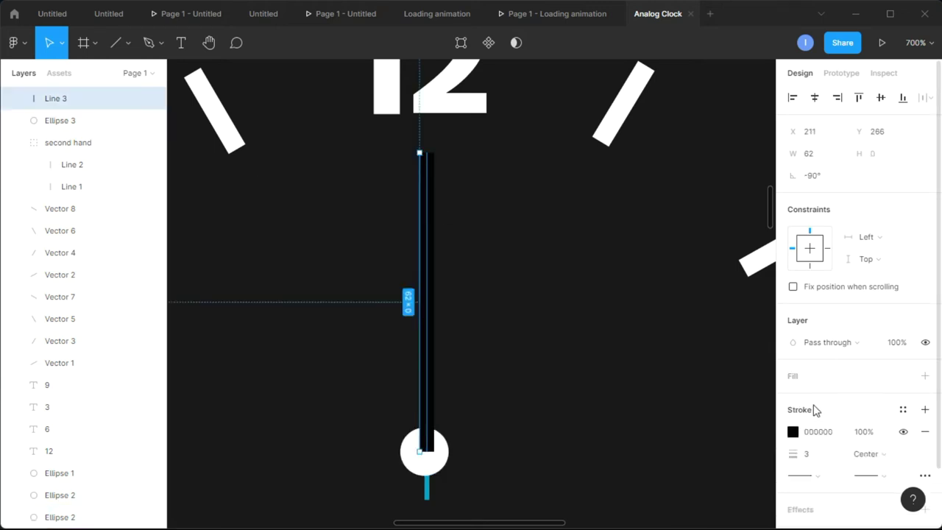
click(792, 431)
mouse_move(659, 283)
mouse_down()
mouse_move(628, 257)
mouse_move(574, 164)
mouse_up()
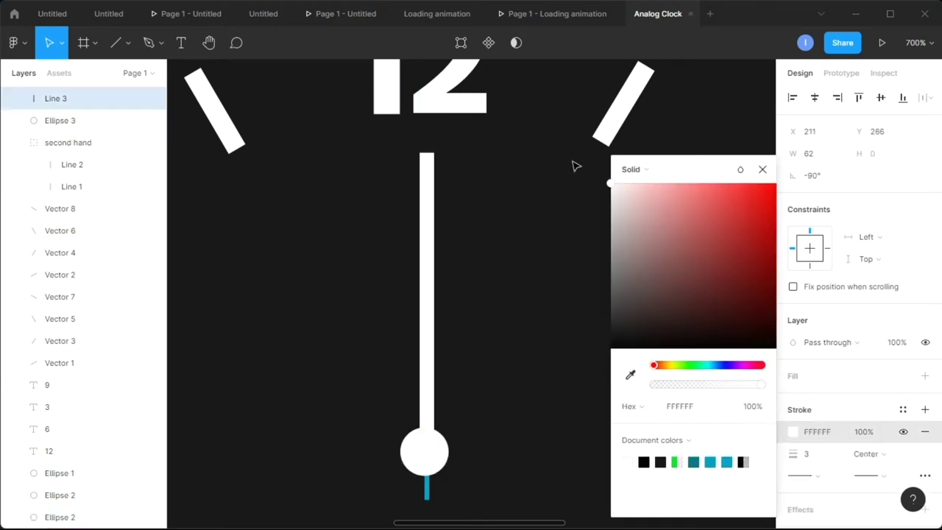
key(Escape)
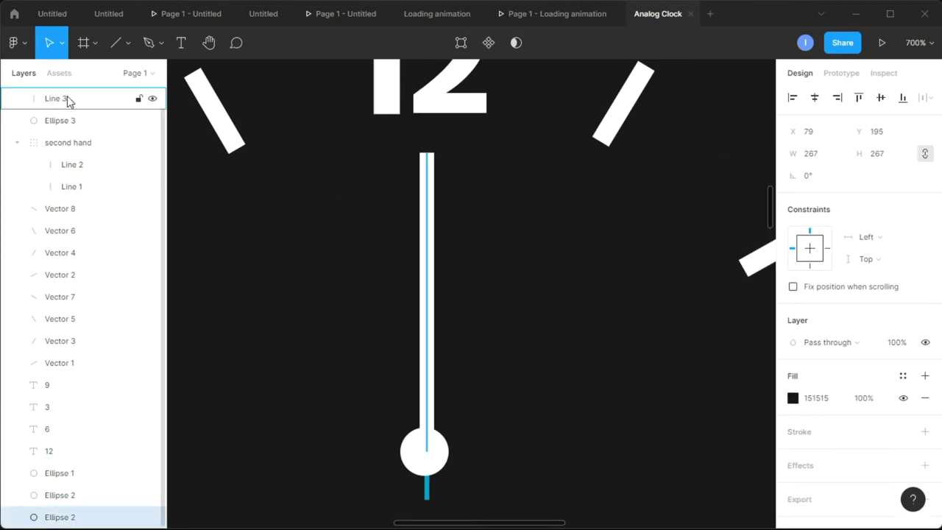
Set Line 3's stroke caps to Round
scroll(850, 419, down, 2)
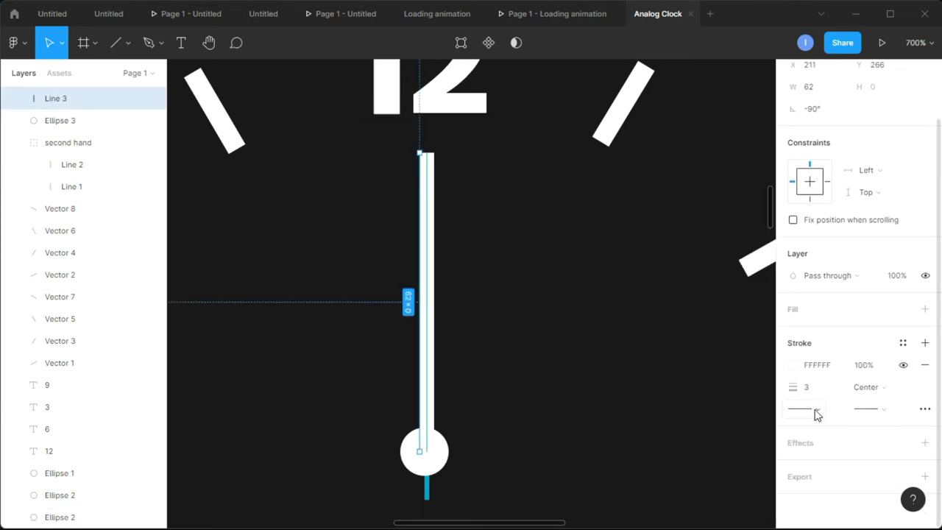
click(817, 409)
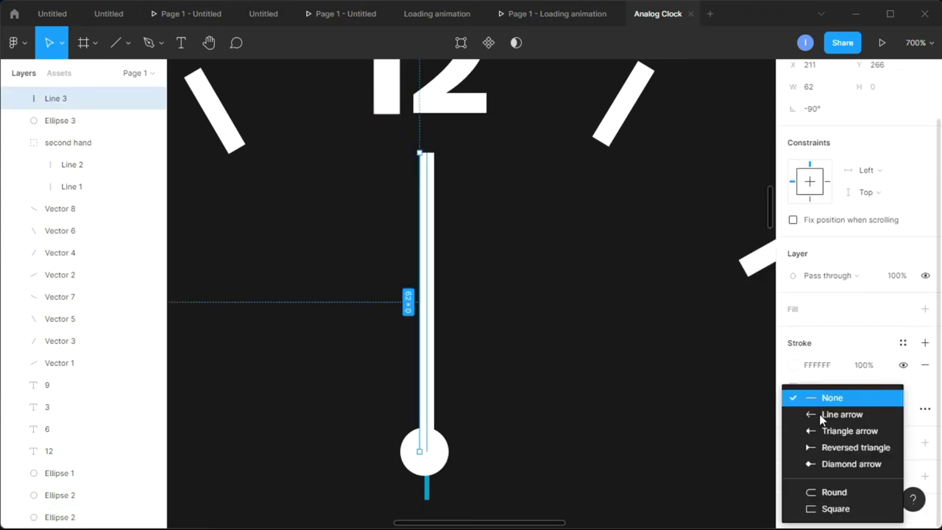
click(824, 492)
click(618, 419)
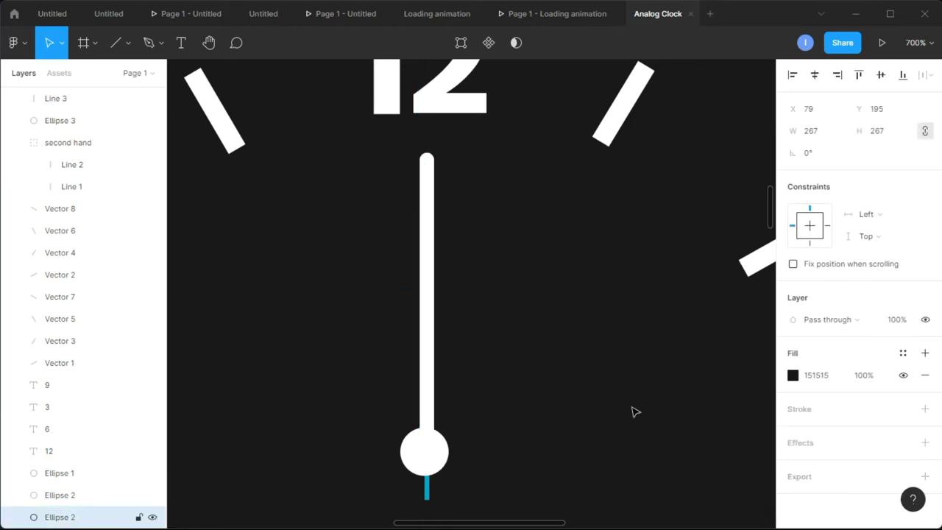
scroll(635, 412, down, 5)
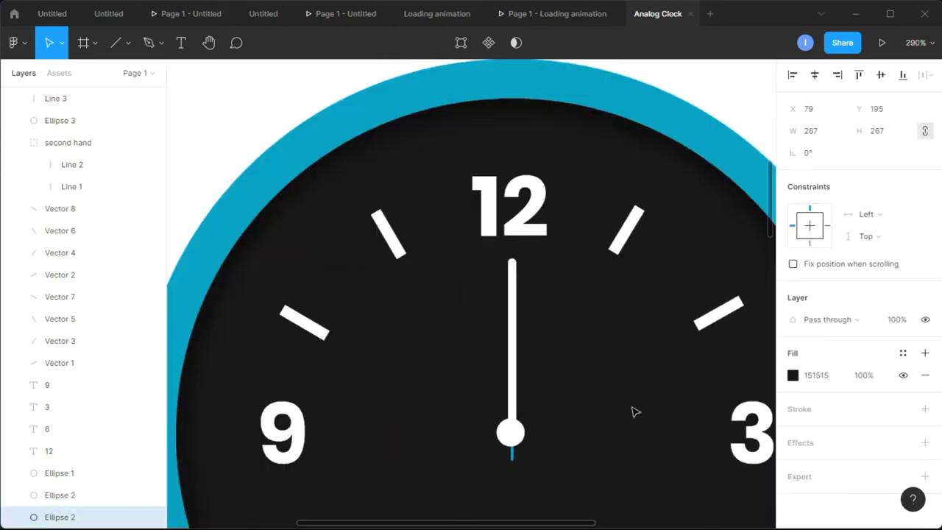
scroll(631, 411, up, 5)
Change the hand line's stroke colour to dark red A51D1D
click(446, 391)
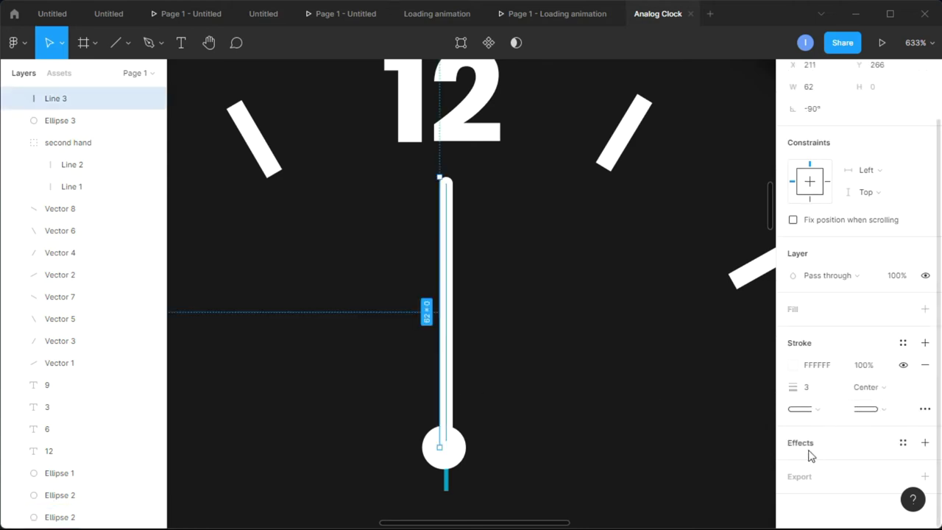
click(793, 366)
drag(715, 294, 748, 246)
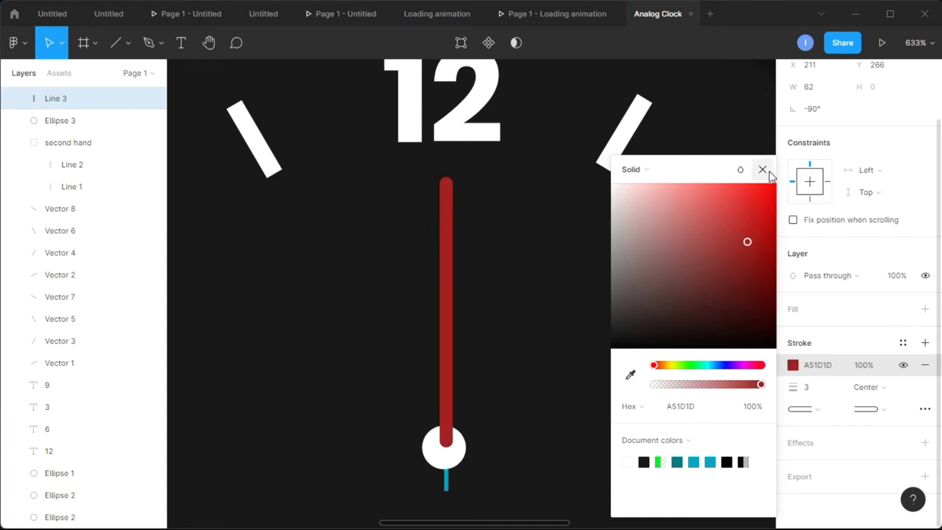
click(762, 169)
scroll(521, 424, down, 3)
scroll(521, 423, down, 1)
scroll(523, 423, down, 5)
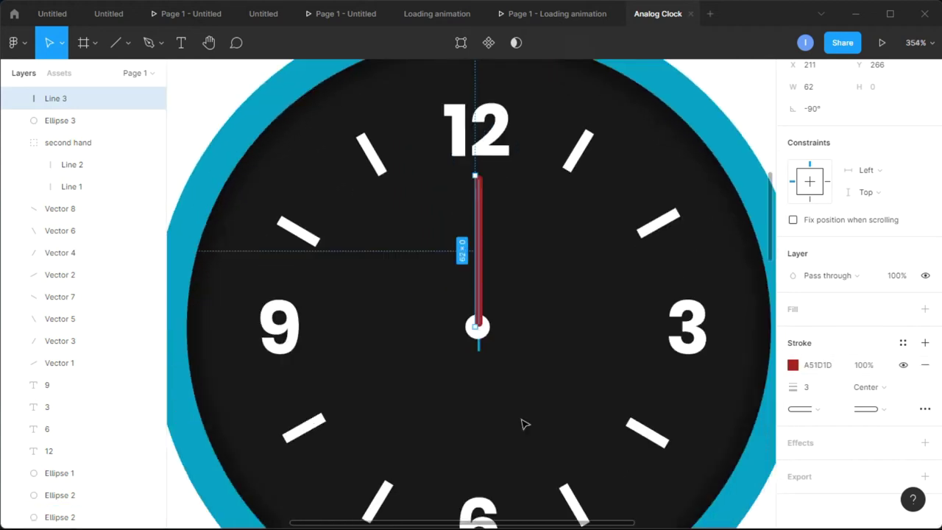
scroll(503, 311, up, 1)
scroll(503, 298, up, 2)
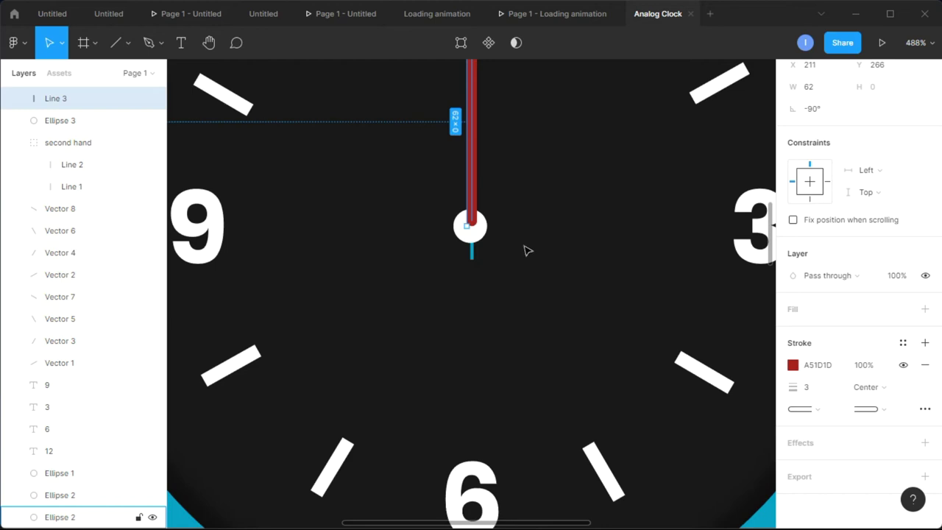
scroll(515, 250, up, 4)
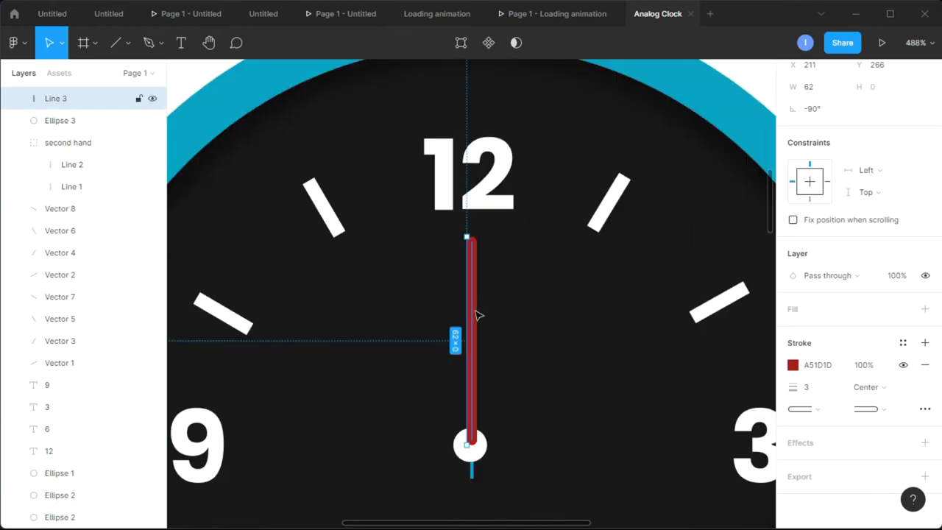
Duplicate the red hand and nudge the copy down so it runs from the hub toward 6
key(ctrl+d)
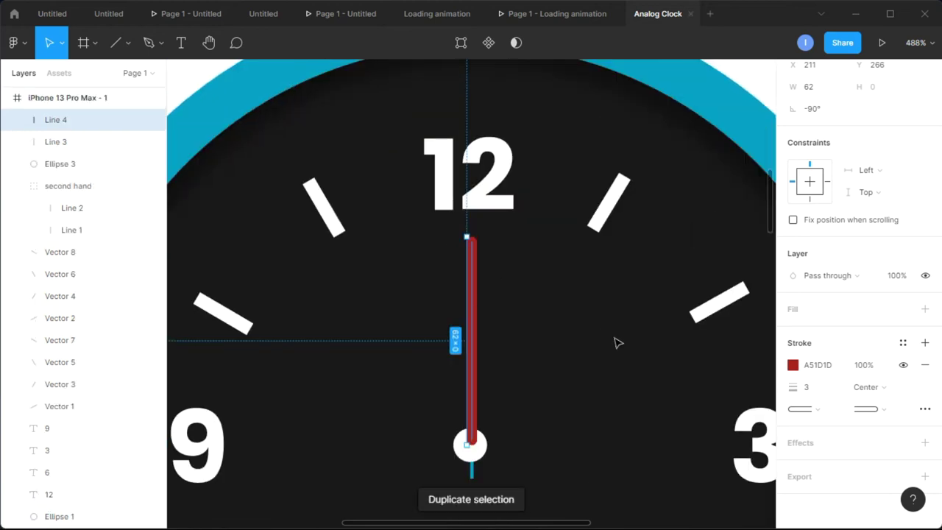
key(Down)
key(Down)
key(Down)
key(Down)
key(Down)
key(Down)
key(Down)
key(Down)
key(Down)
key(Down)
key(Down)
key(Down)
key(Down)
key(Down)
key(Down)
key(Down)
key(Down)
key(Down)
key(Down)
key(Down)
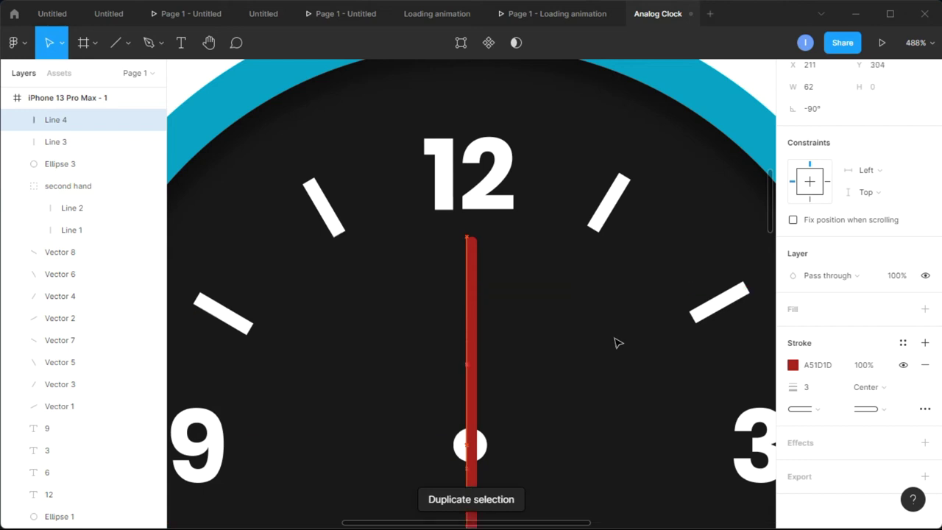
key(Down)
key(Down)
key(Down)
key(Down)
key(Down)
key(Down)
key(Down)
key(Down)
key(Down)
key(Down)
key(Down)
key(Down)
key(Down)
key(Down)
key(Down)
key(Down)
key(Down)
key(Down)
key(Down)
key(Down)
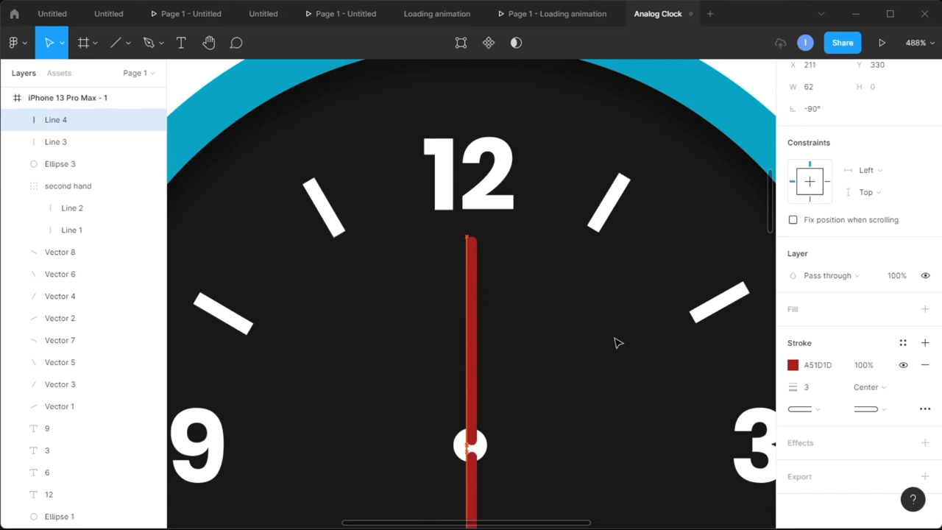
ctrl+scroll(515, 456, up, 5)
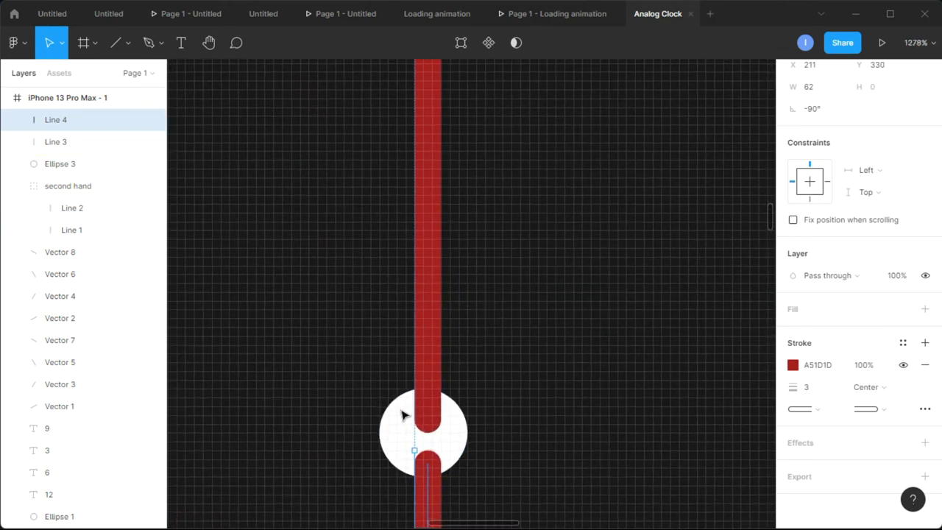
ctrl+scroll(402, 415, up, 2)
key(Up)
key(Up)
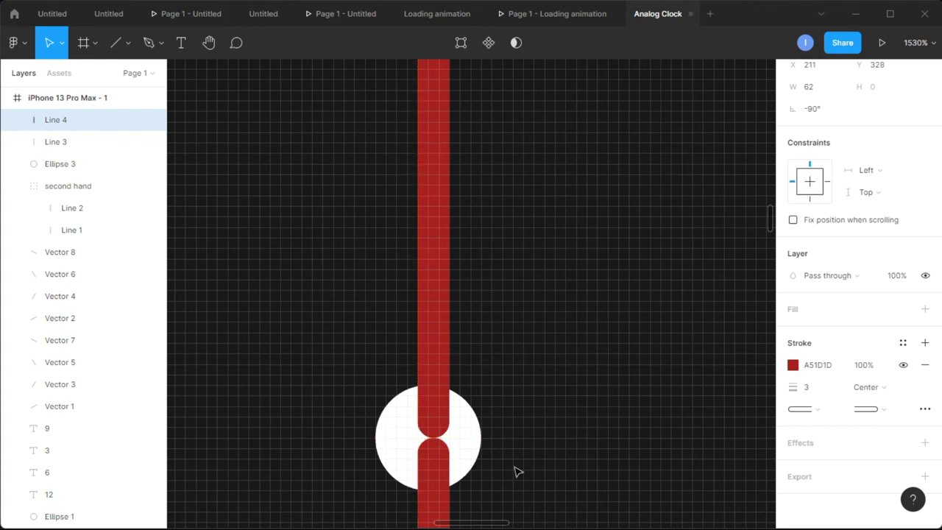
click(578, 447)
ctrl+scroll(579, 449, down, 5)
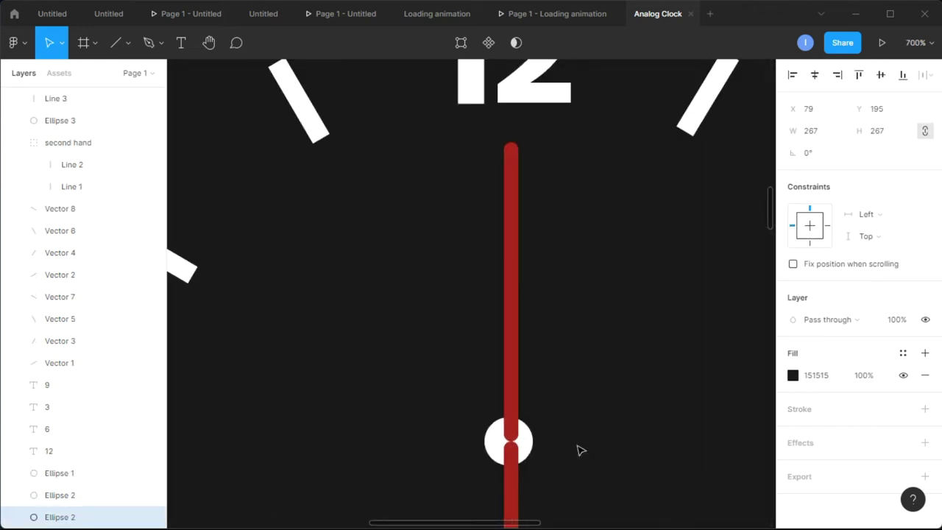
scroll(578, 450, down, 3)
Colour the lower copy's stroke bright green 32F113
click(520, 401)
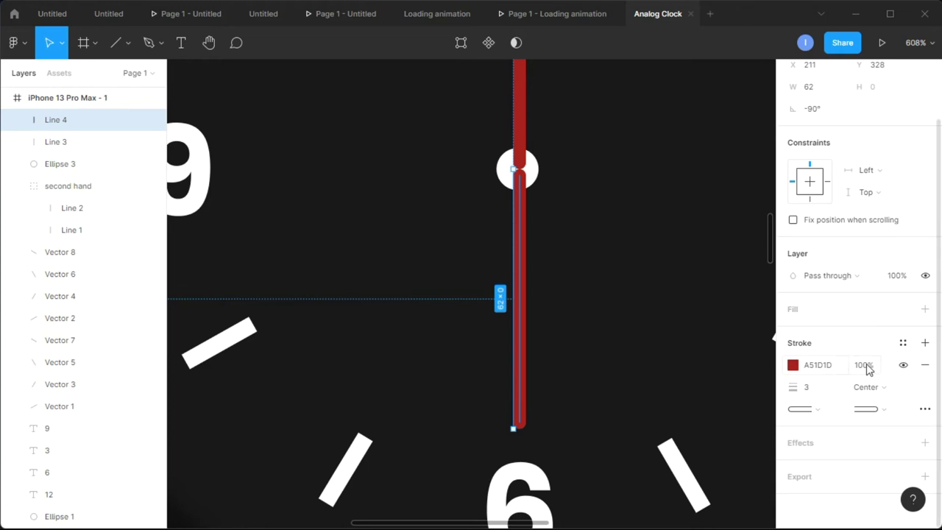
click(793, 365)
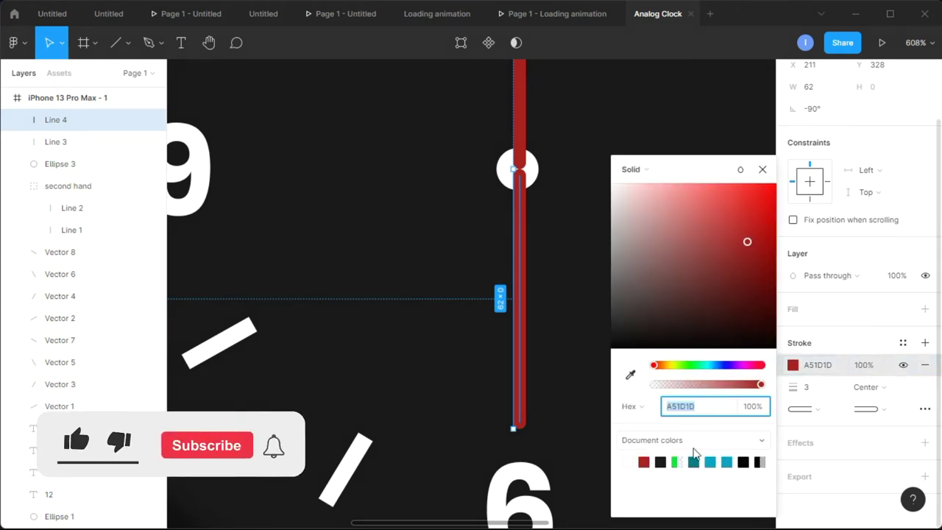
click(687, 365)
drag(747, 243, 763, 196)
click(762, 169)
scroll(732, 213, up, 2)
click(724, 236)
scroll(724, 236, down, 3)
scroll(724, 235, down, 3)
scroll(724, 236, up, 3)
scroll(724, 236, up, 2)
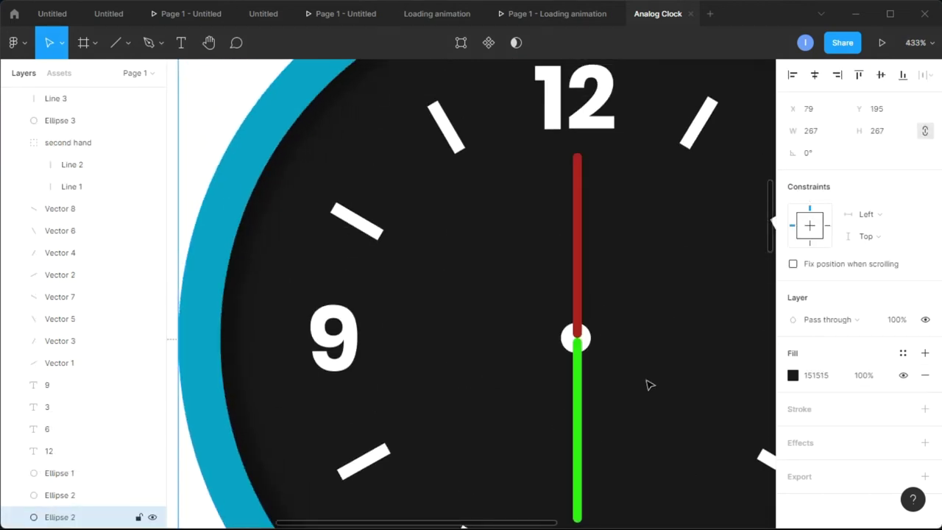
click(90, 99)
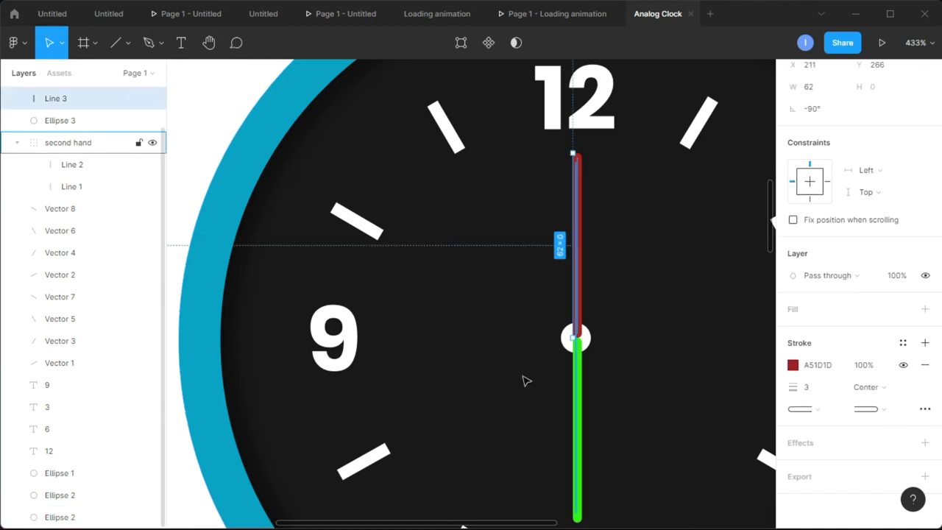
click(577, 397)
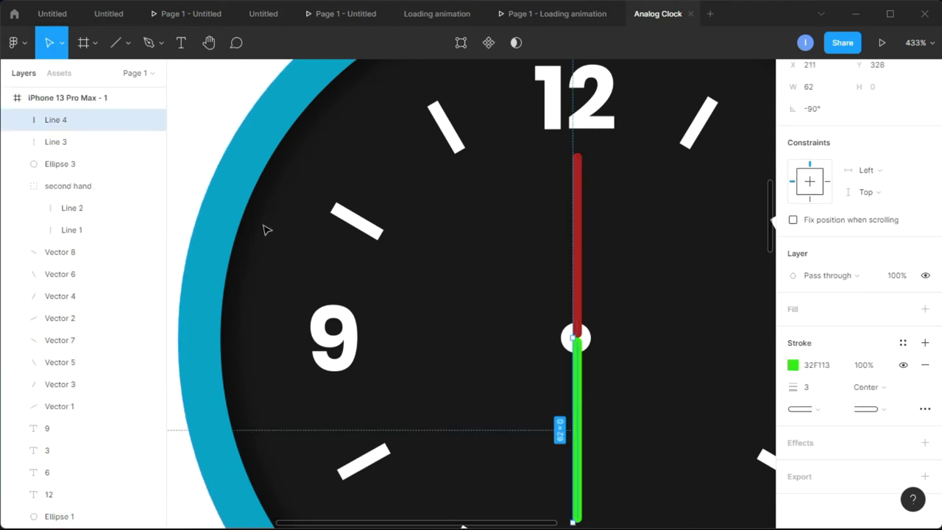
Group Line 3 and Line 4 together and rename the group 'minute'
click(66, 142)
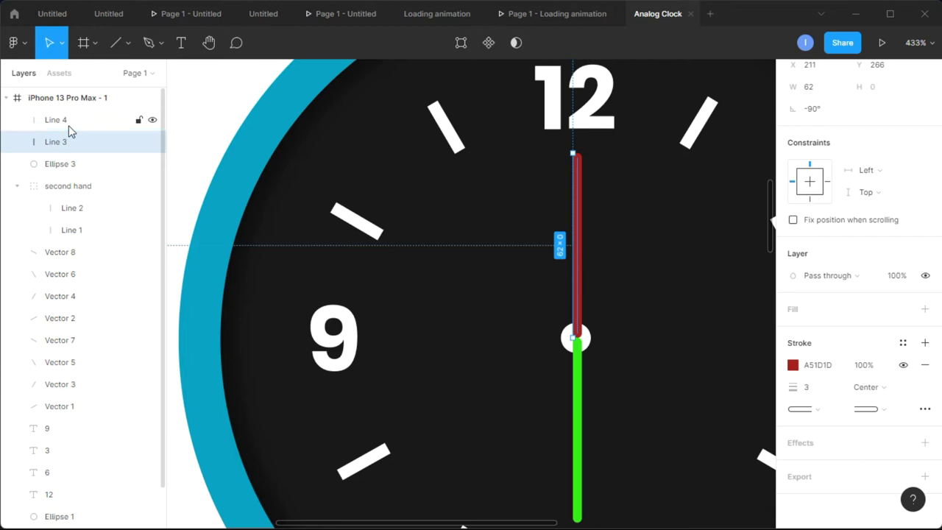
shift+click(68, 125)
right_click(68, 125)
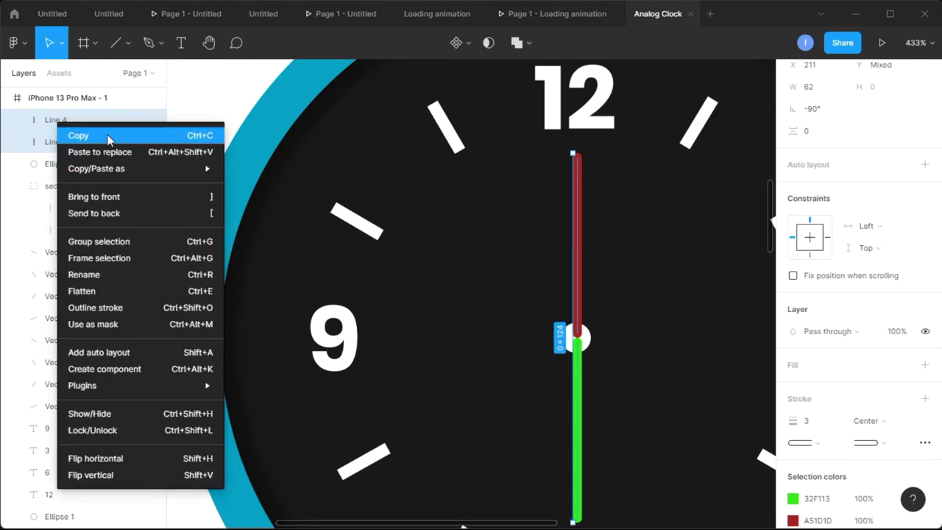
click(111, 240)
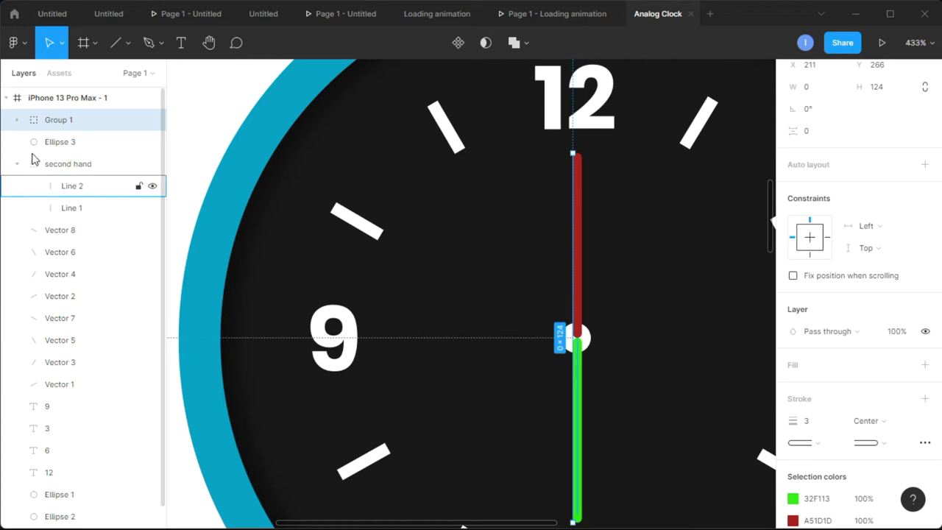
double_click(66, 124)
text(minut)
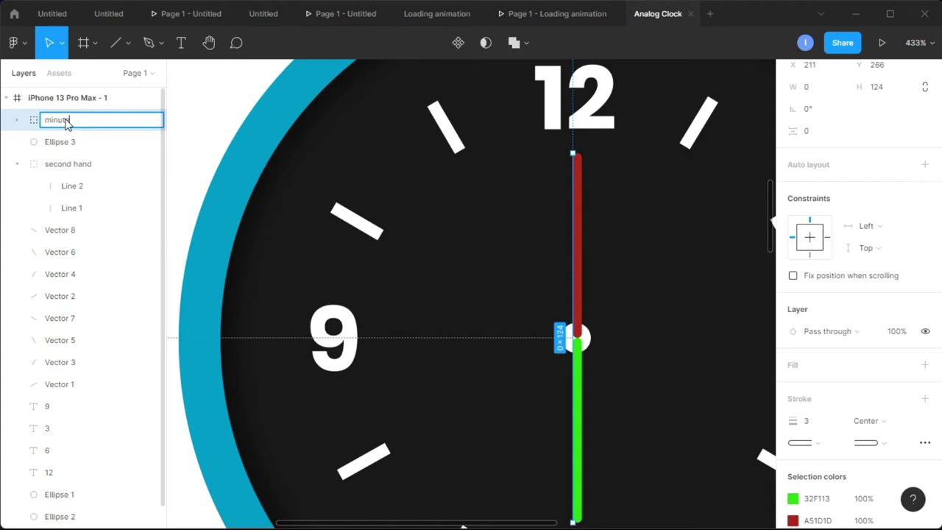
key(Return)
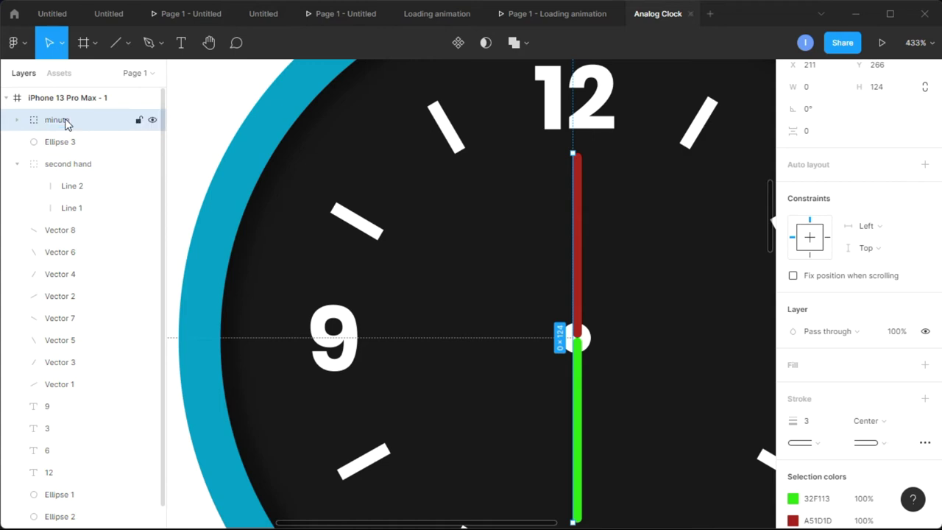
click(17, 120)
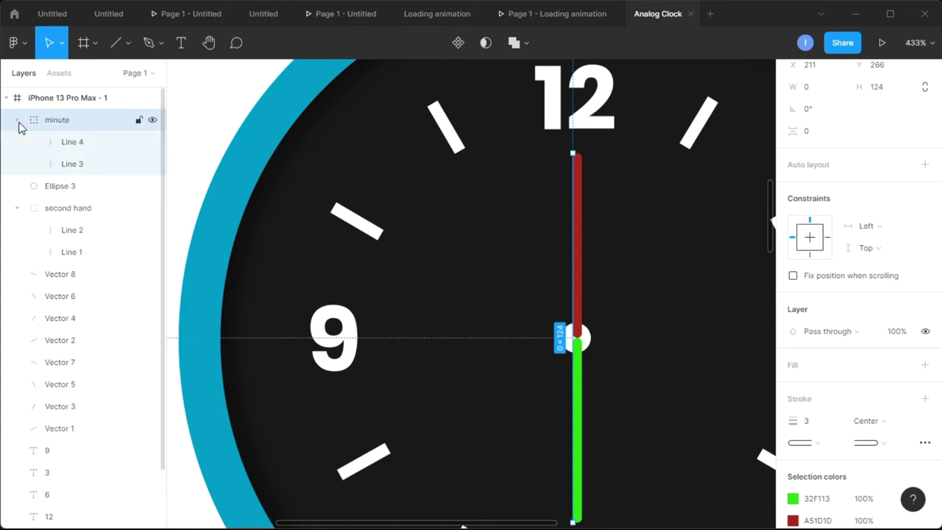
click(78, 146)
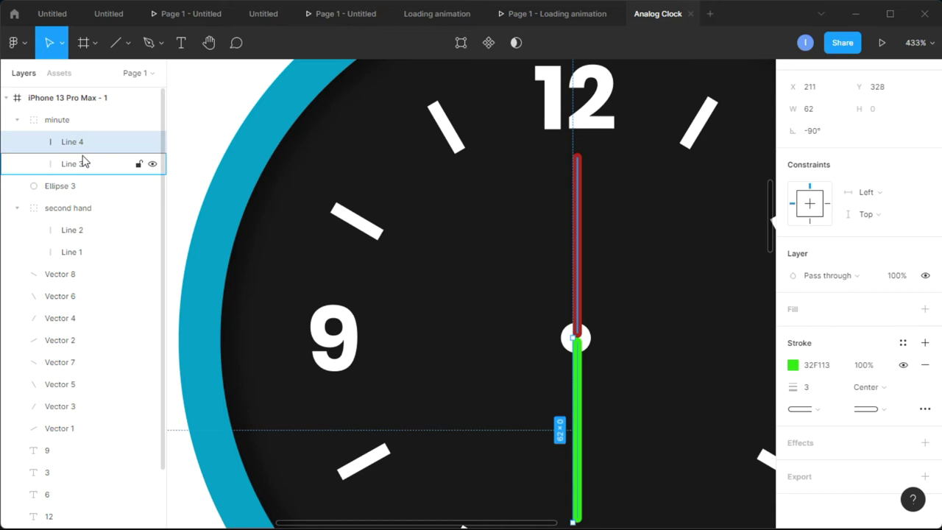
Set the green Line 4's stroke opacity to 0% to hide the tail
click(873, 366)
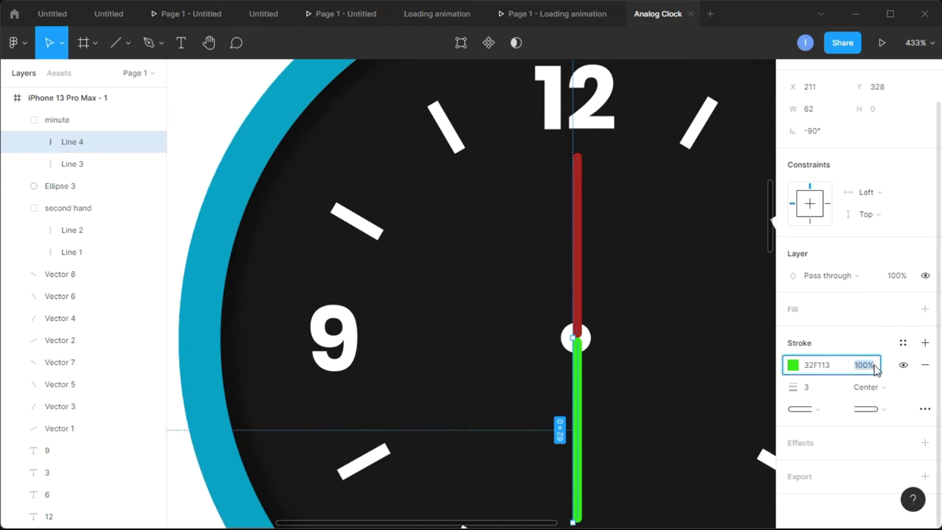
text(0)
key(Return)
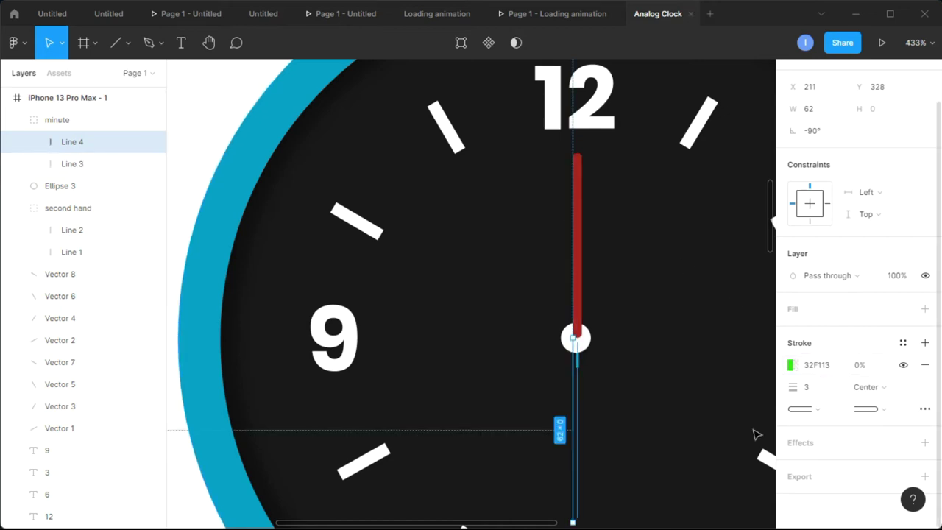
click(693, 416)
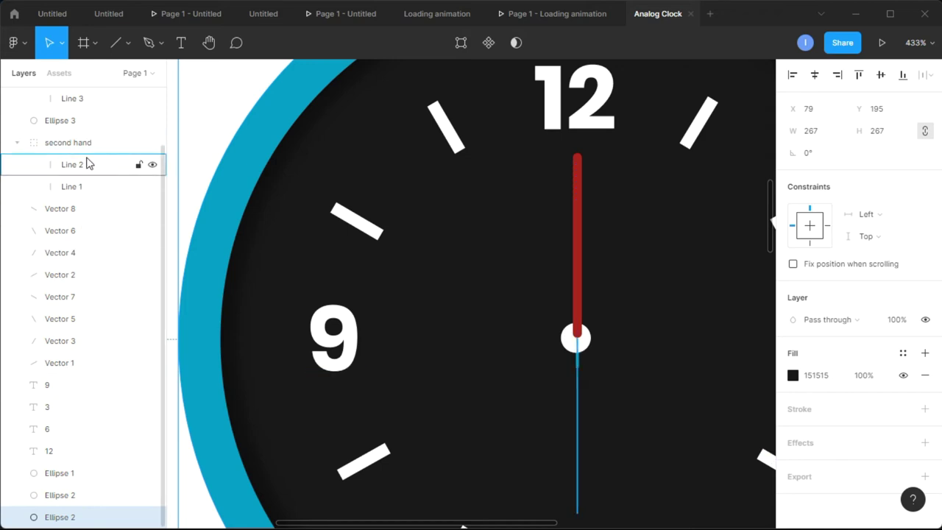
Rotate the minute group to point between 1 and 2
scroll(84, 160, up, 2)
click(66, 123)
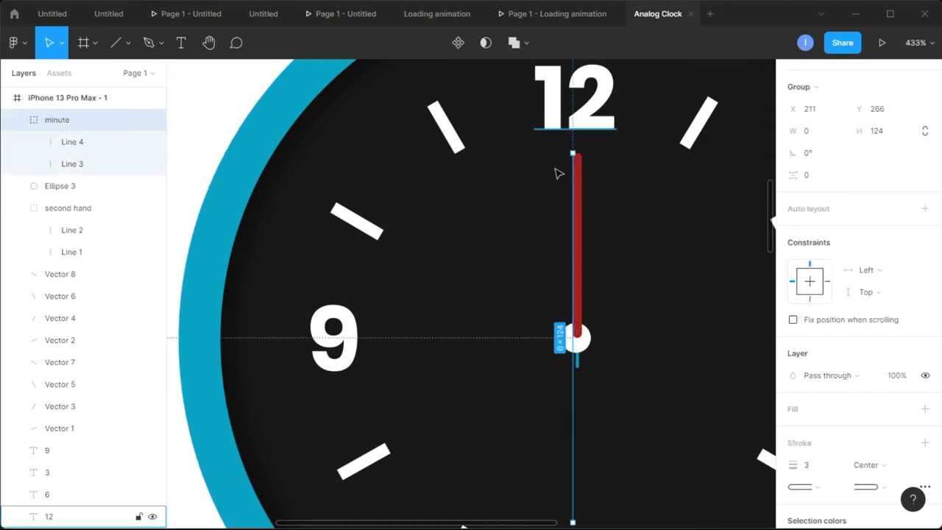
drag(588, 152, 707, 209)
click(683, 332)
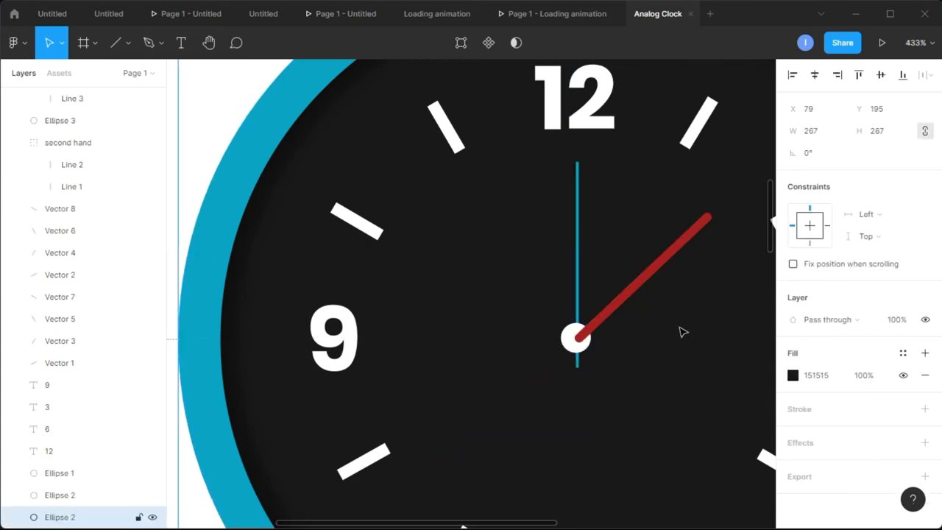
Move the minute group beneath Ellipse 3 in the layer order
scroll(113, 168, up, 3)
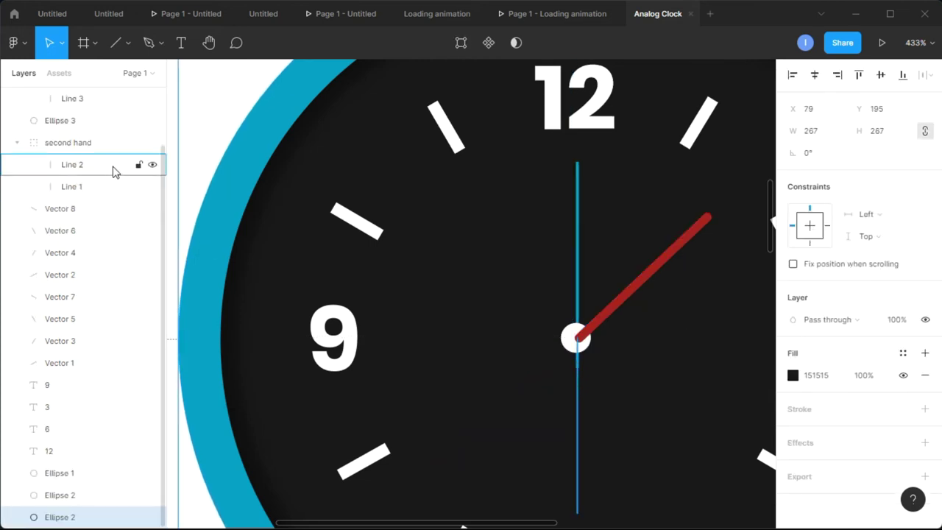
click(51, 125)
drag(63, 127, 47, 199)
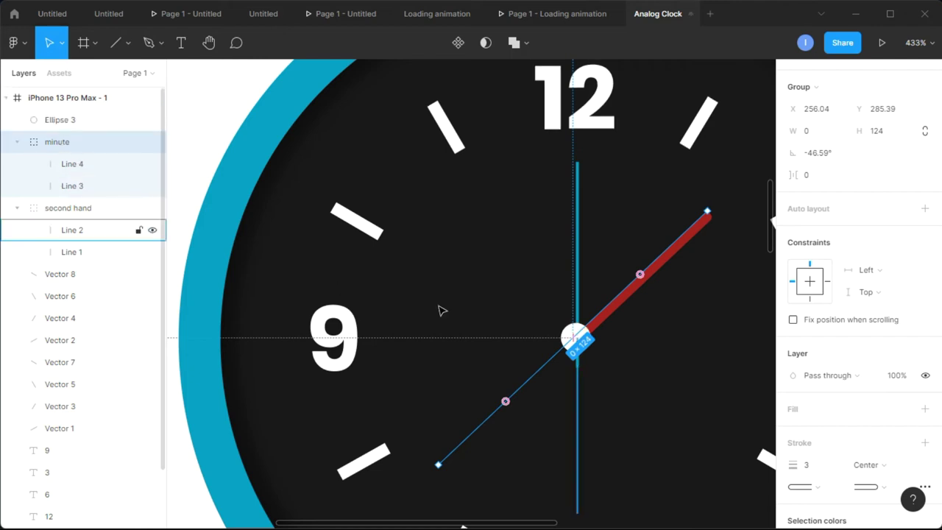
click(704, 357)
scroll(702, 356, down, 2)
scroll(704, 357, up, 1)
scroll(82, 177, up, 3)
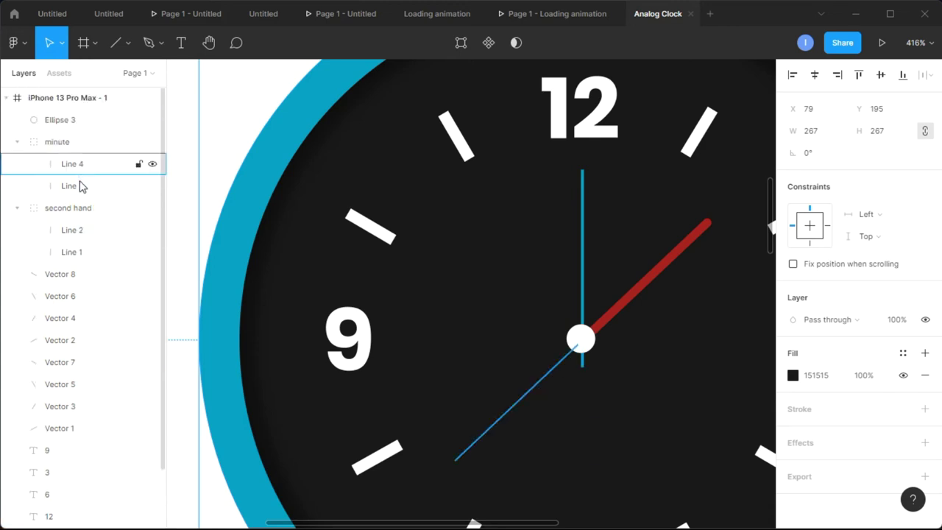
Change Line 3's stroke colour to white FFFFFF
click(77, 172)
click(77, 185)
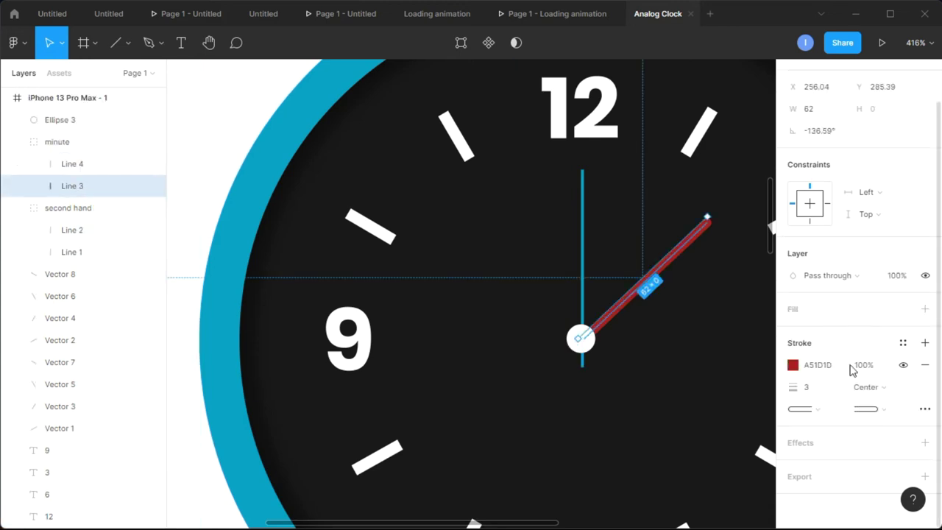
click(793, 365)
text(FFFFFF)
key(Return)
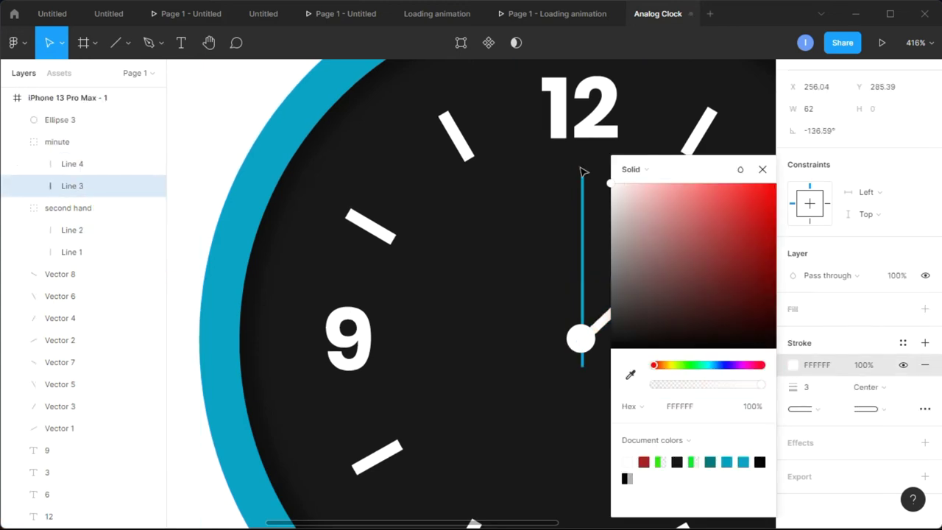
click(763, 169)
click(737, 291)
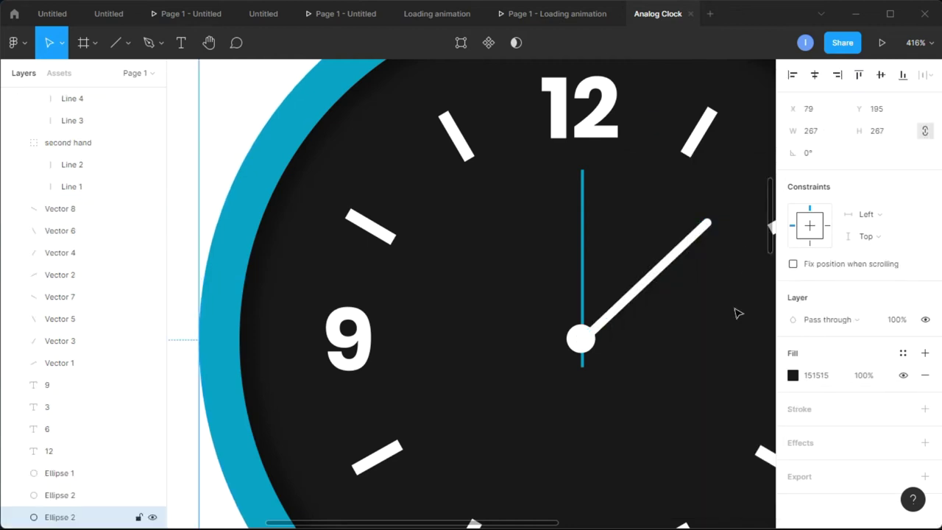
scroll(736, 312, down, 1)
scroll(736, 311, right, 5)
scroll(738, 313, right, 3)
scroll(568, 332, left, 4)
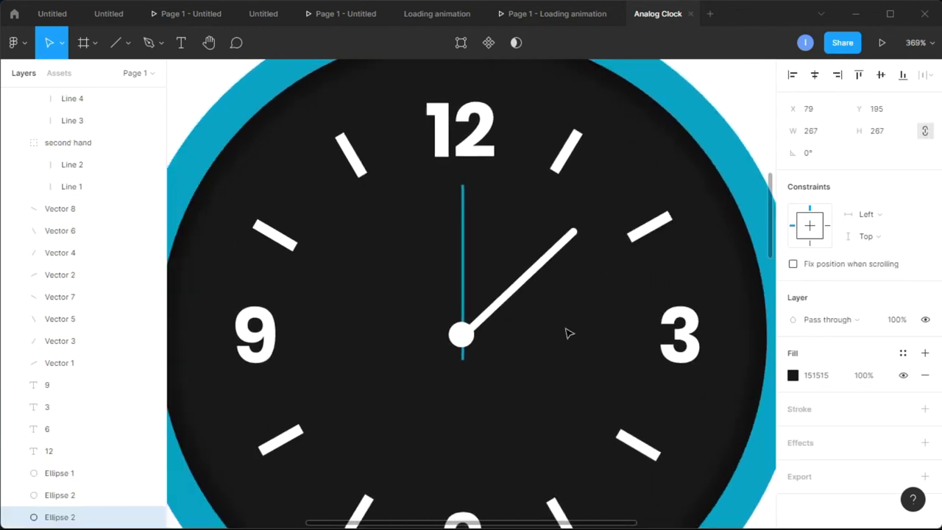
Draw a line up from the clock centre with rotation -90° and stroke weight 3
click(130, 49)
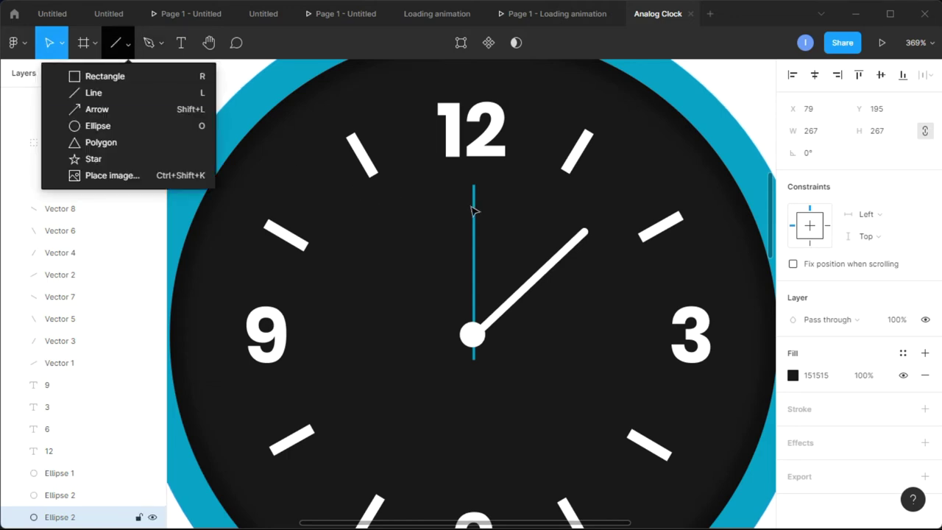
click(371, 143)
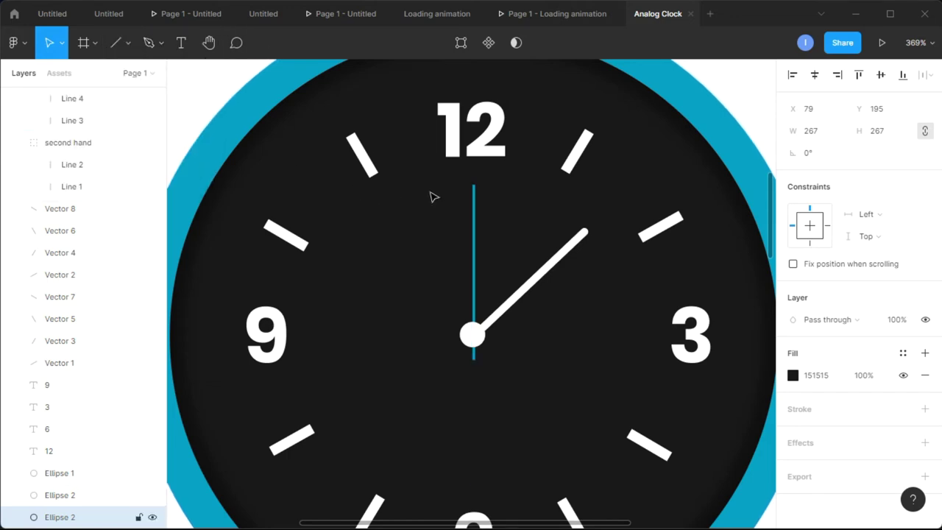
click(125, 47)
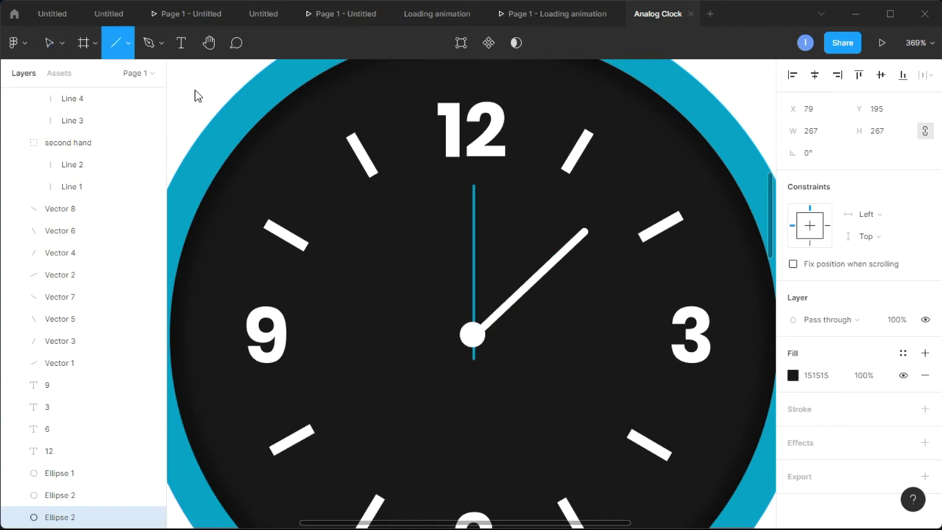
drag(472, 335, 477, 228)
click(827, 131)
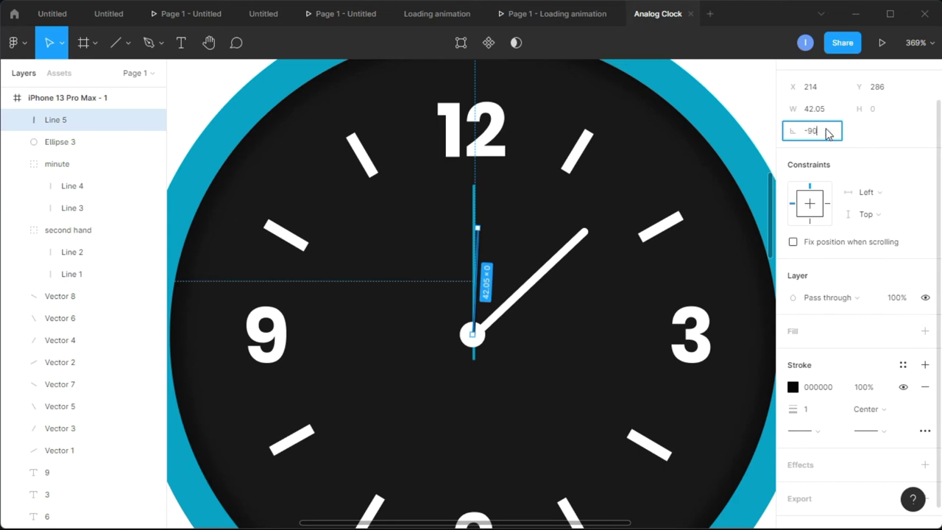
text(-90)
key(Return)
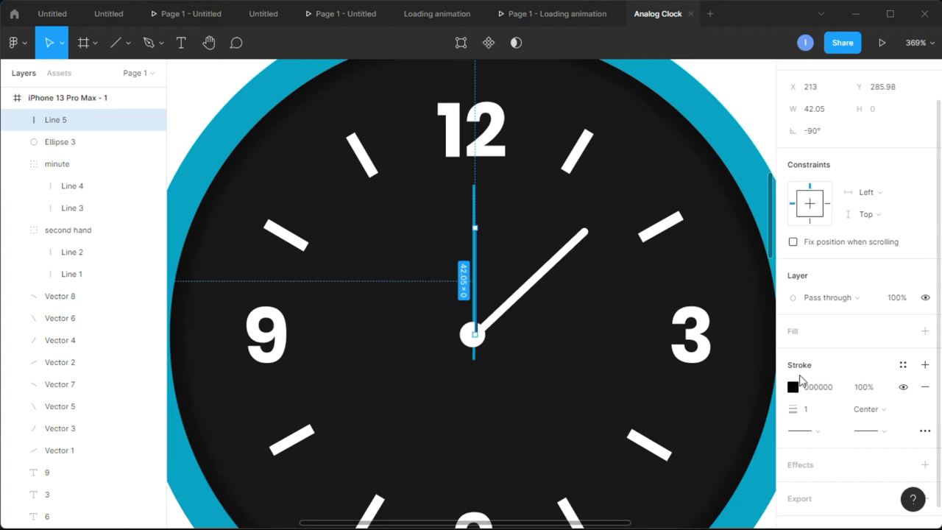
scroll(815, 421, down, 1)
click(821, 389)
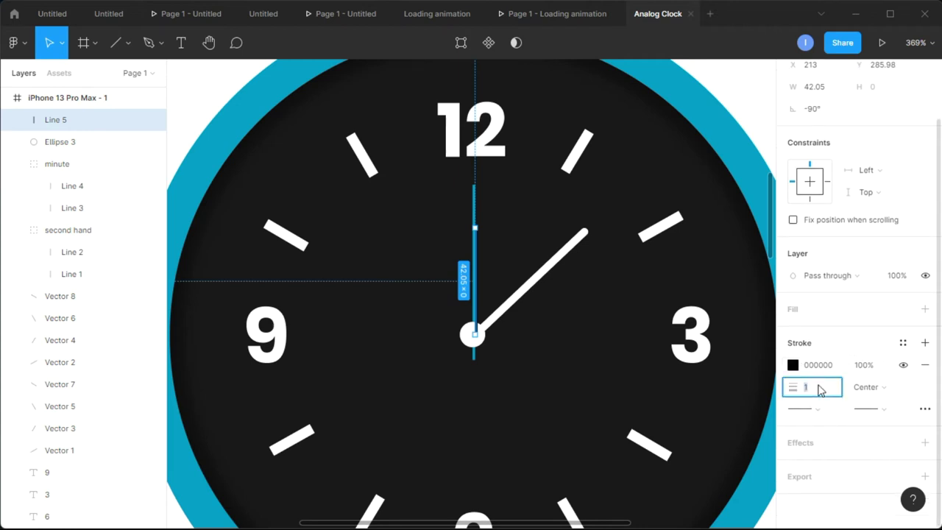
text(3)
key(Return)
Nudge Line 5 into place at the centre and shorten its top end to about 38 long
click(515, 441)
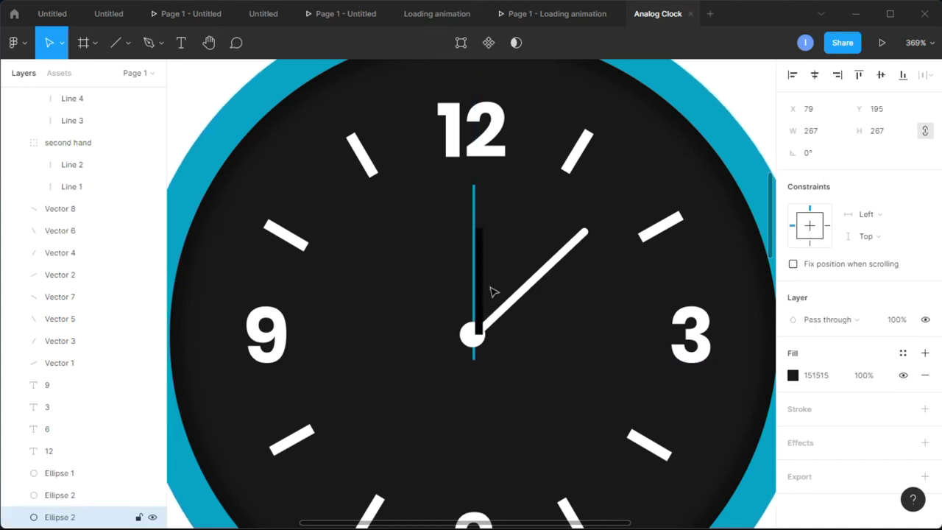
scroll(519, 335, up, 5)
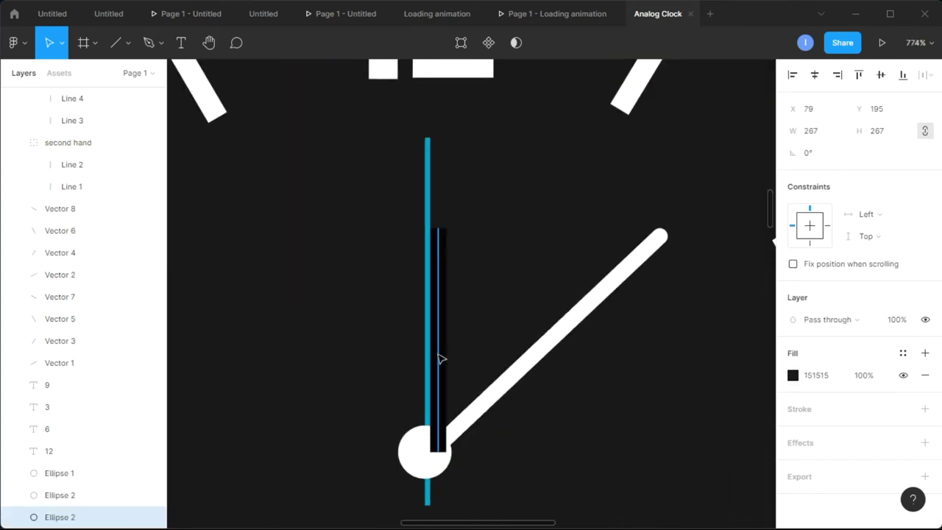
key(Left)
key(Left)
key(Left)
key(Up)
key(Up)
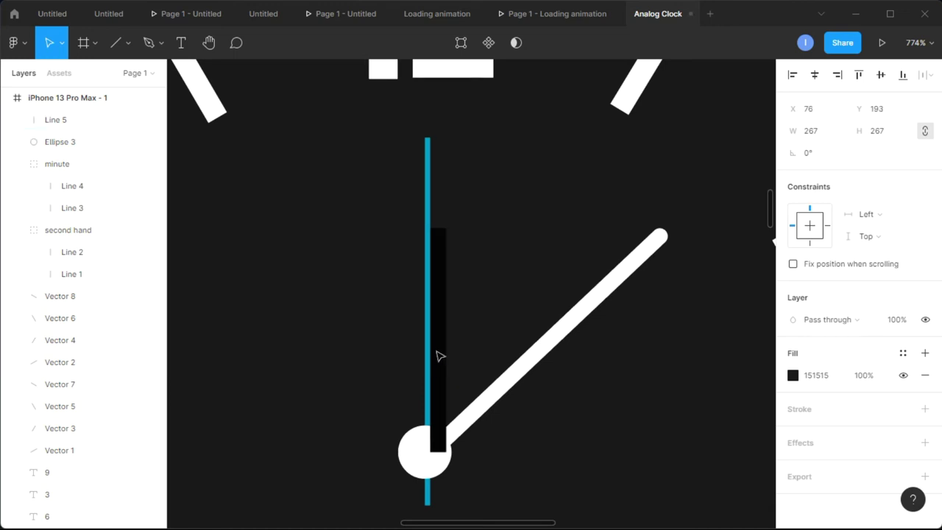
click(441, 356)
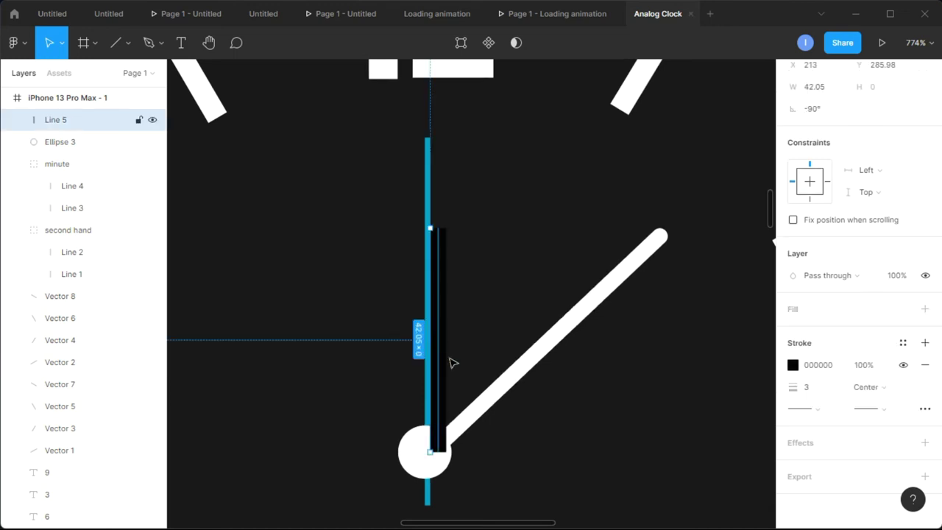
key(Left)
key(Left)
key(Up)
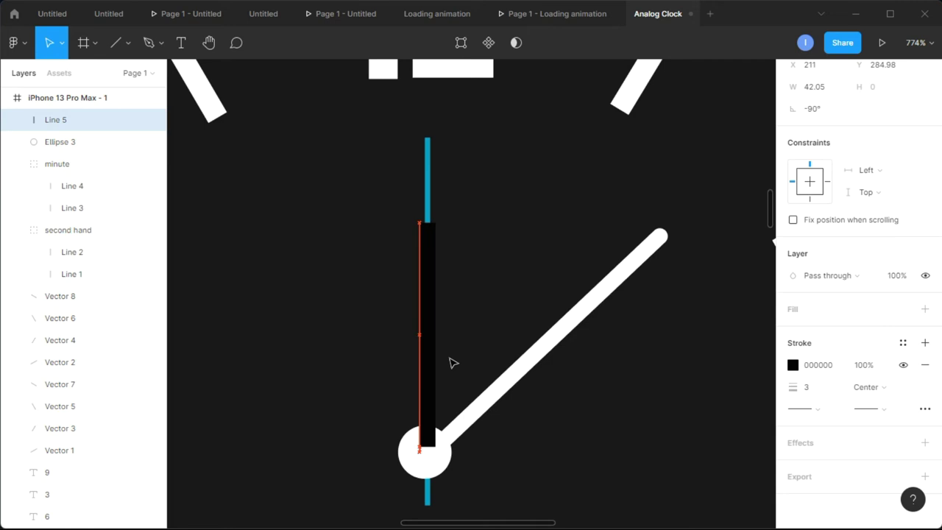
key(Left)
key(Down)
drag(429, 412, 430, 417)
key(Up)
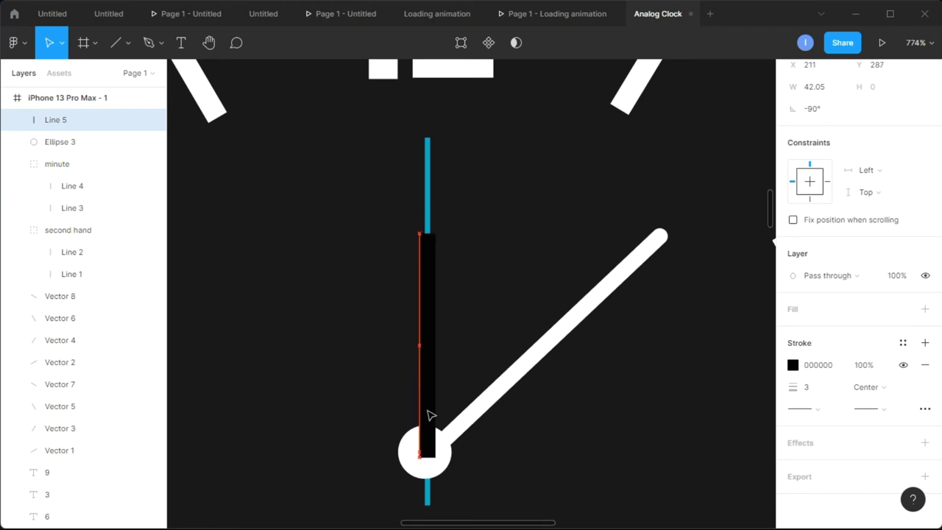
drag(430, 413, 430, 410)
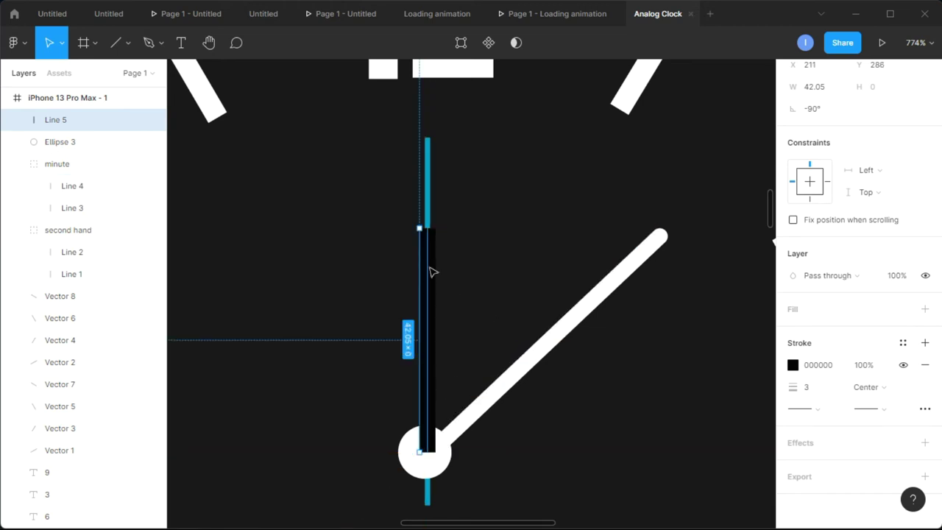
drag(423, 228, 419, 250)
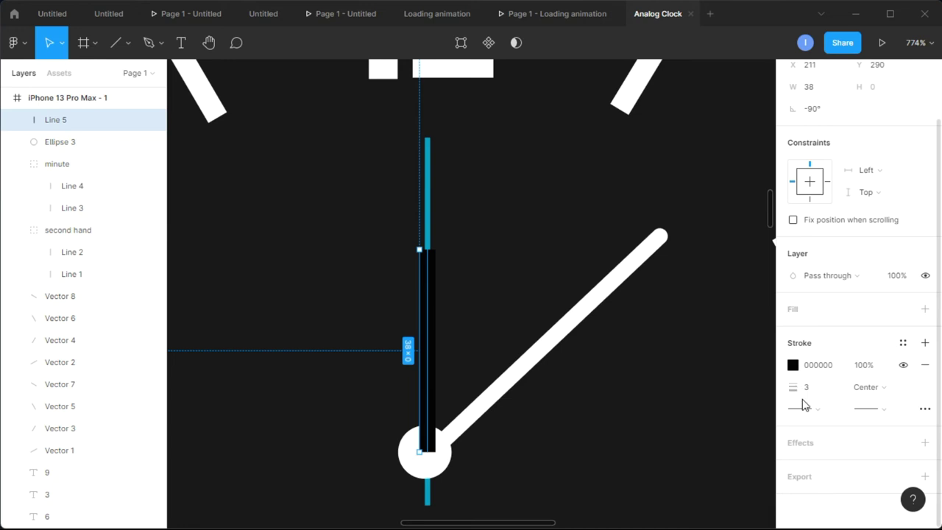
Give Line 5 round end caps, undoing an accidental red fill on the clock face
click(822, 414)
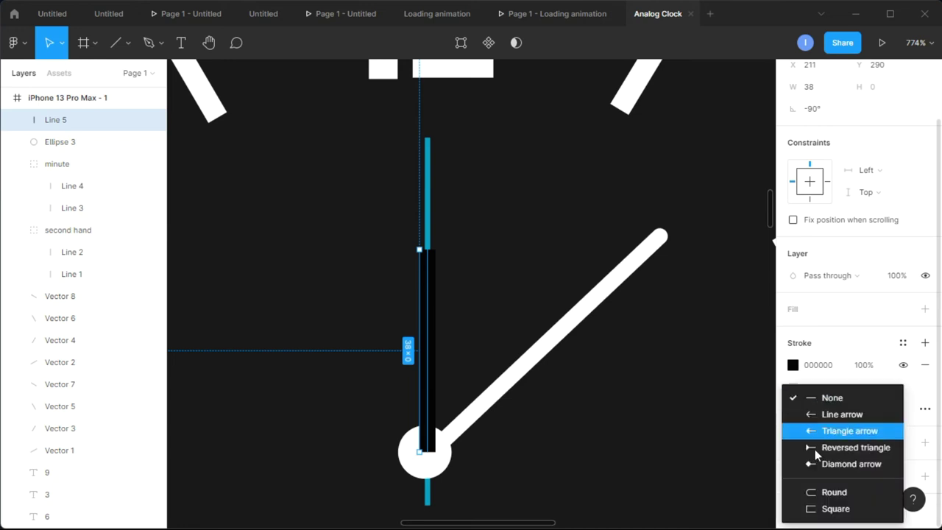
click(821, 493)
click(660, 421)
ctrl+scroll(656, 420, down, 2)
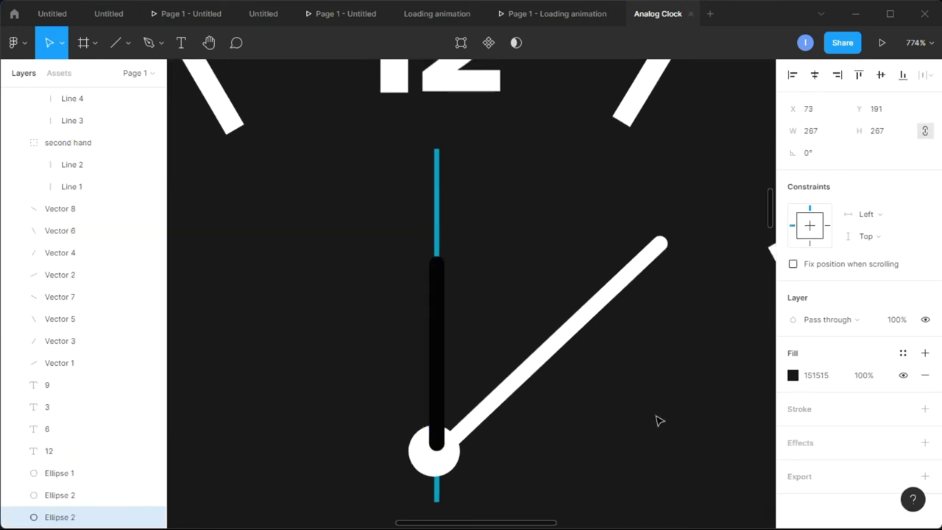
scroll(655, 421, down, 1)
scroll(631, 373, down, 5)
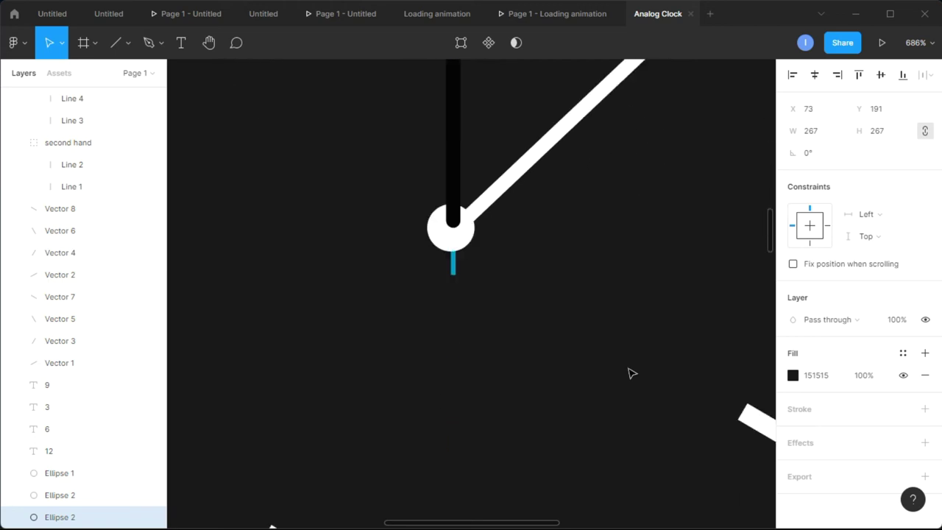
click(793, 376)
click(753, 217)
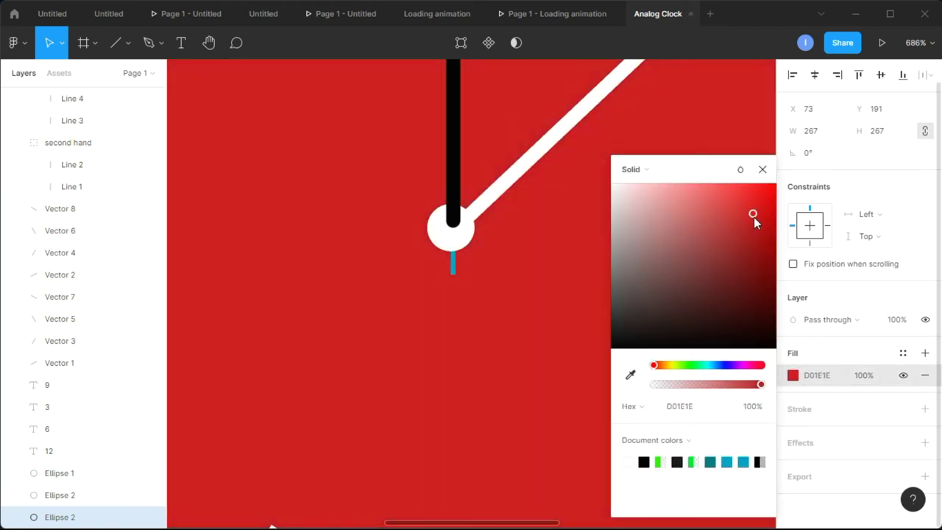
key(ctrl+z)
Set Line 5's stroke colour to red D32828
click(453, 147)
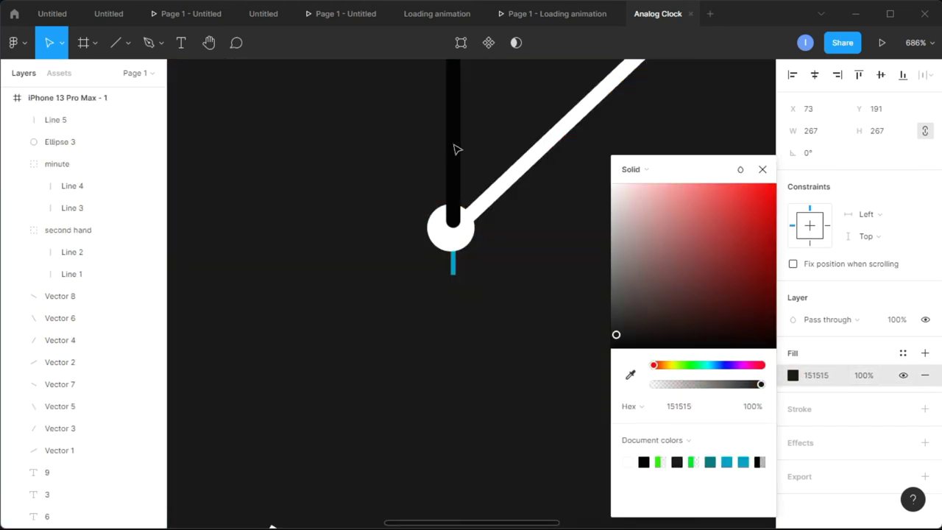
click(793, 409)
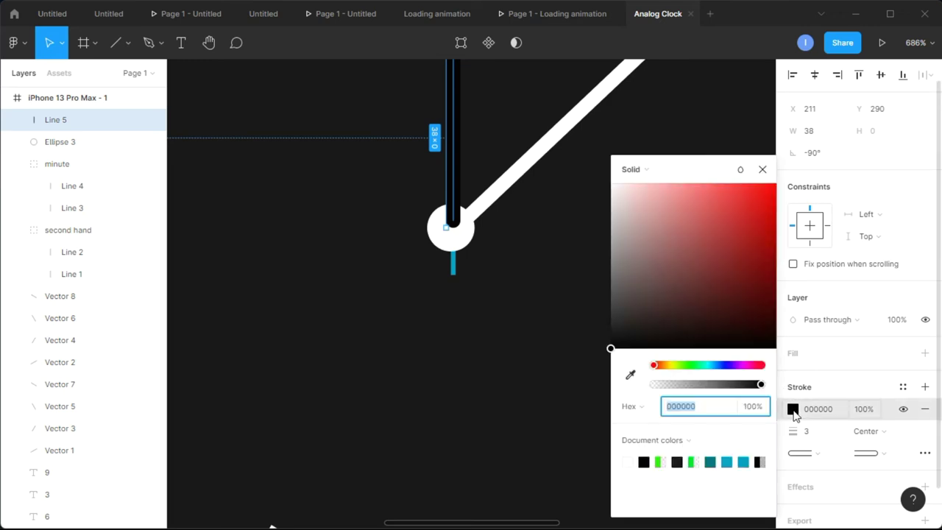
click(705, 257)
click(746, 215)
click(762, 169)
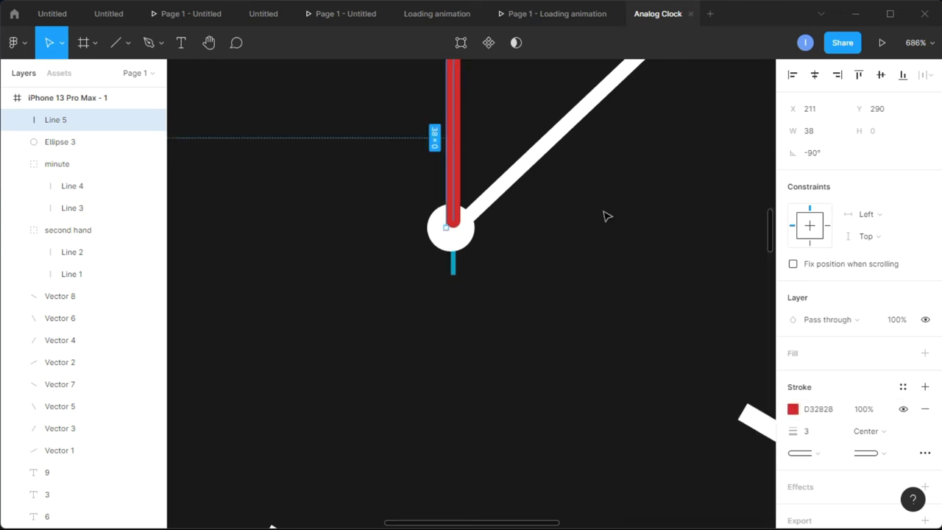
scroll(605, 214, up, 4)
Duplicate the red hand as Line 6 below the centre dot and recolour its stroke green 28D32F
key(ctrl+d)
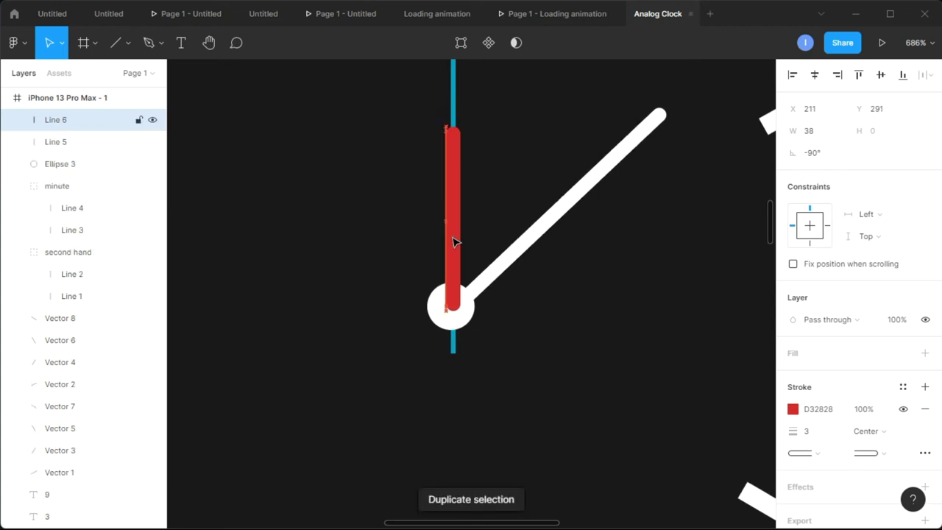
key(Down)
key(Down)
key(Down)
key(Down)
key(Down)
key(Down)
key(Down)
key(Down)
key(Down)
key(Down)
key(Down)
key(Down)
key(Down)
key(Down)
key(Down)
key(Down)
key(Down)
key(Down)
key(Down)
key(Down)
key(Up)
key(Up)
key(Up)
key(Up)
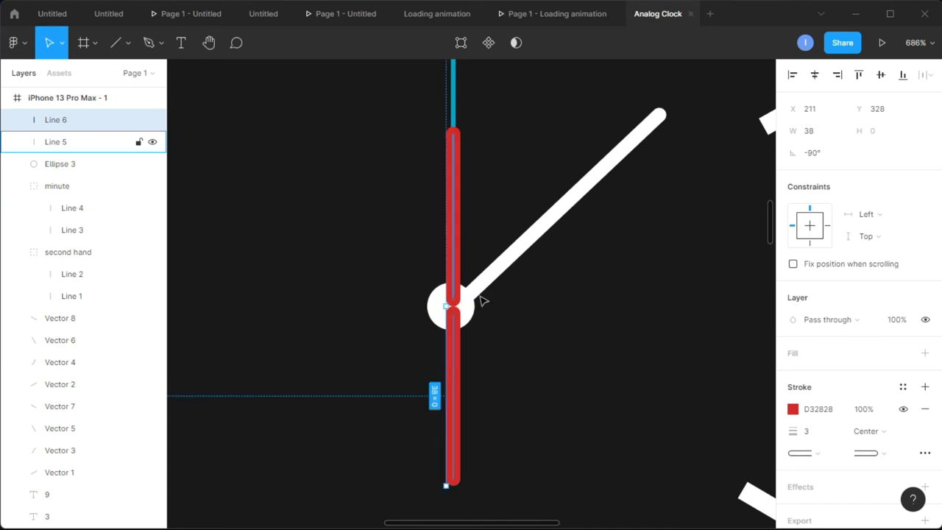
click(792, 410)
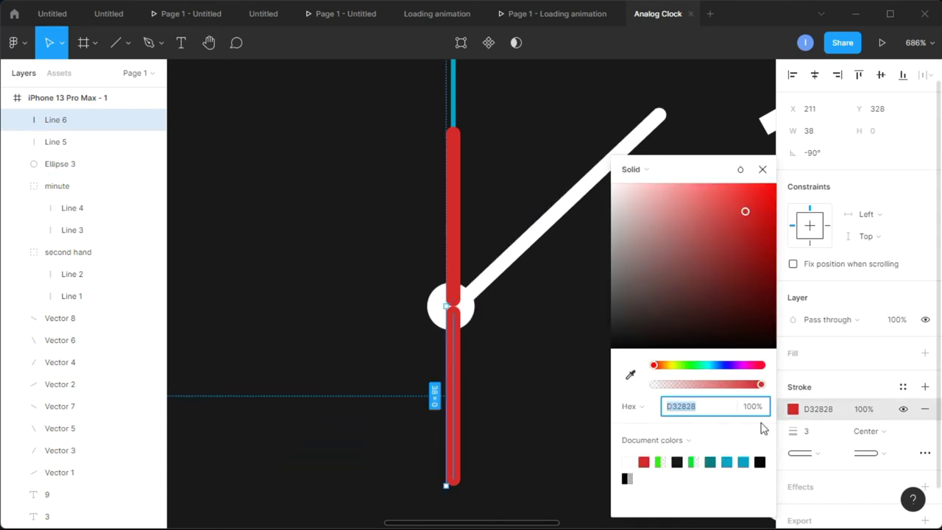
click(692, 365)
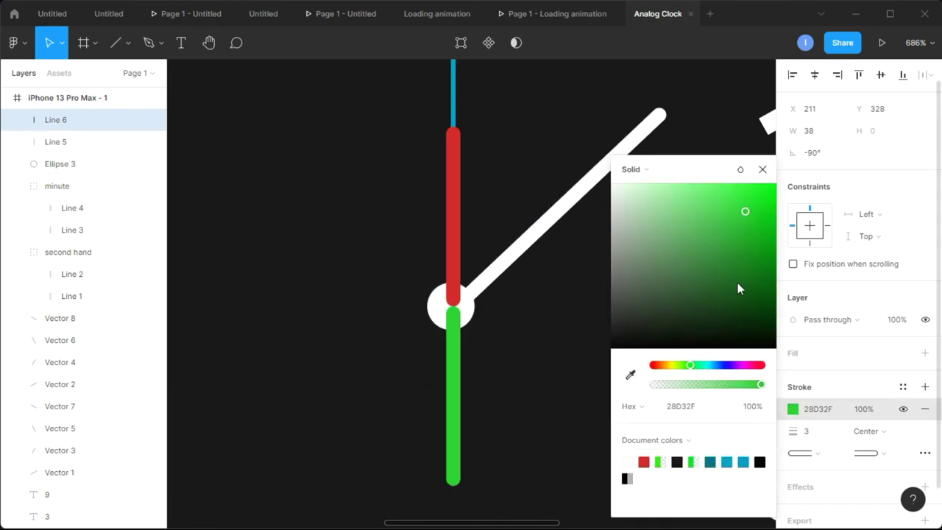
click(762, 170)
click(625, 328)
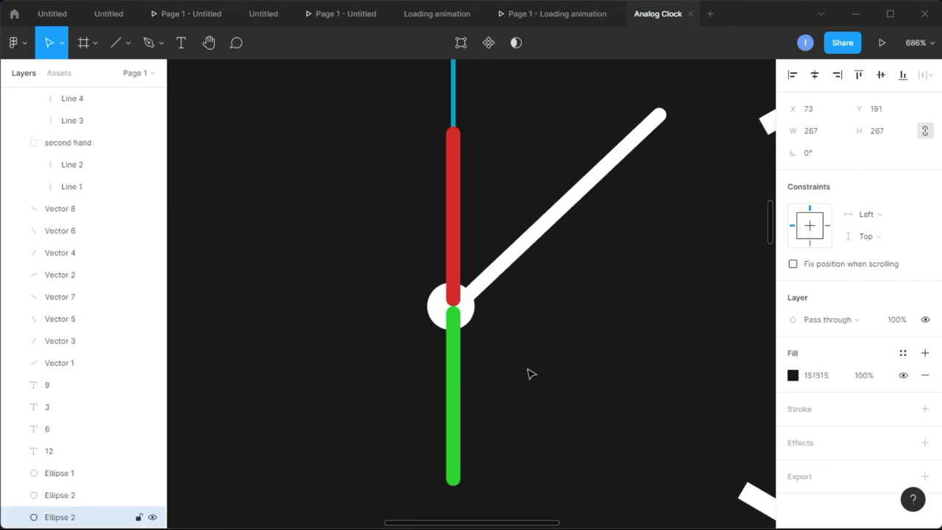
scroll(450, 309, up, 2)
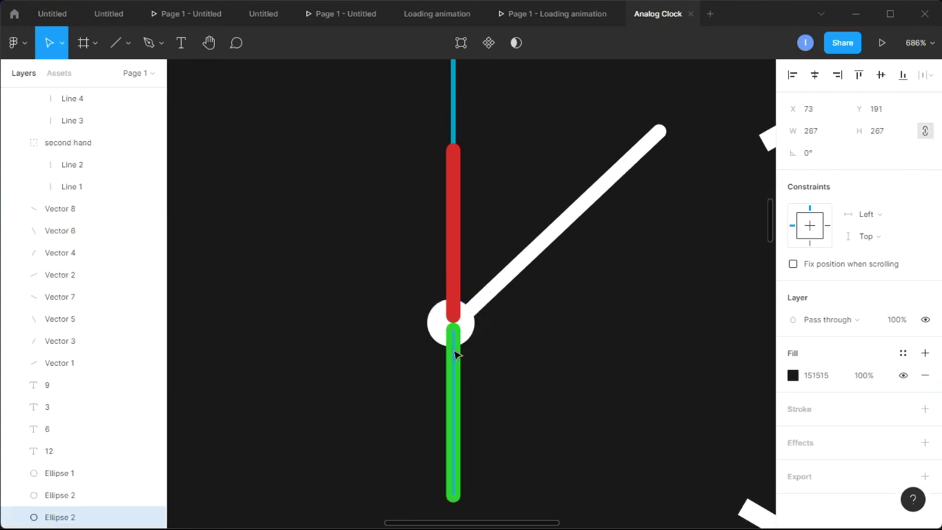
click(454, 353)
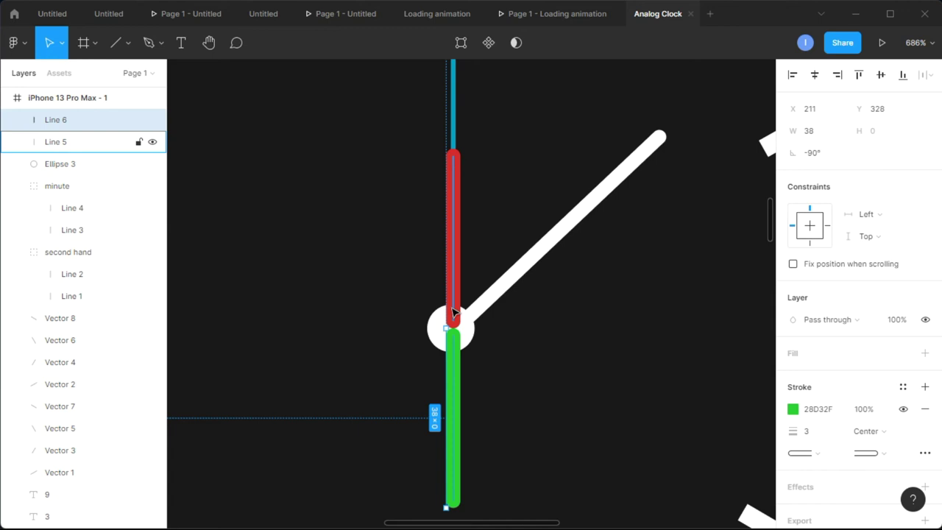
click(453, 313)
right_click(453, 312)
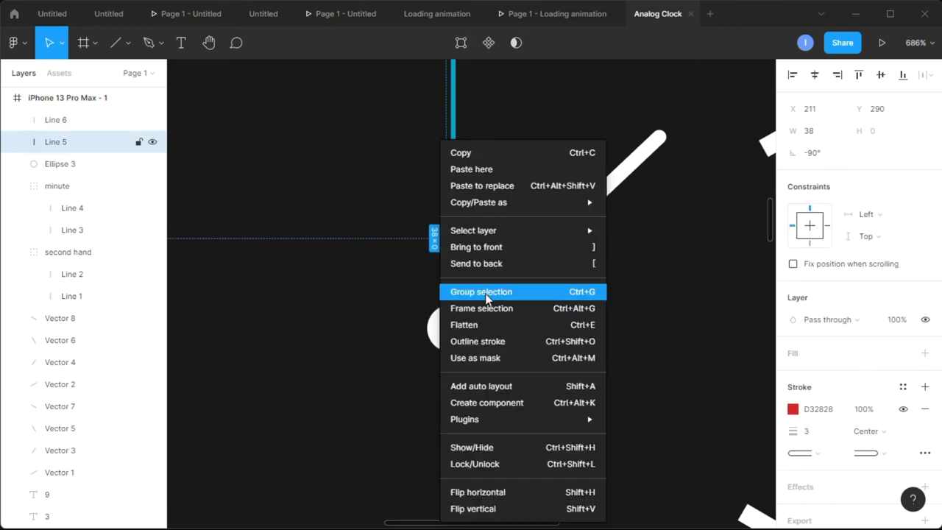
Group Line 5 as 'hour hand' and move Line 6 into that group in the layers list
click(485, 297)
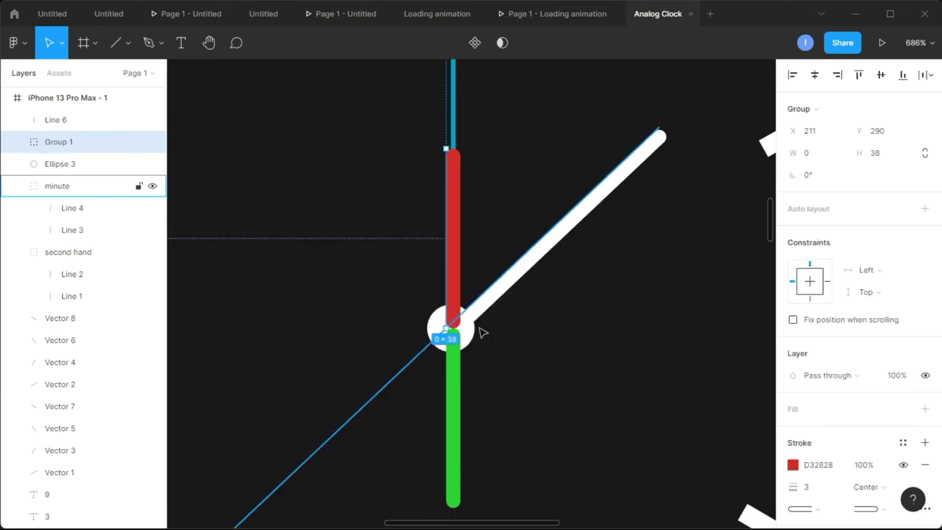
double_click(65, 151)
text(hour hand)
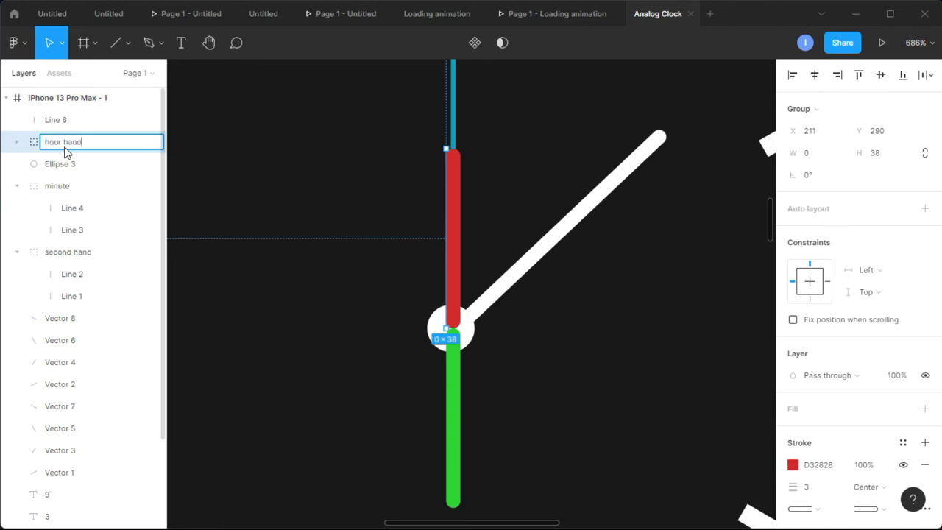
key(Return)
click(206, 317)
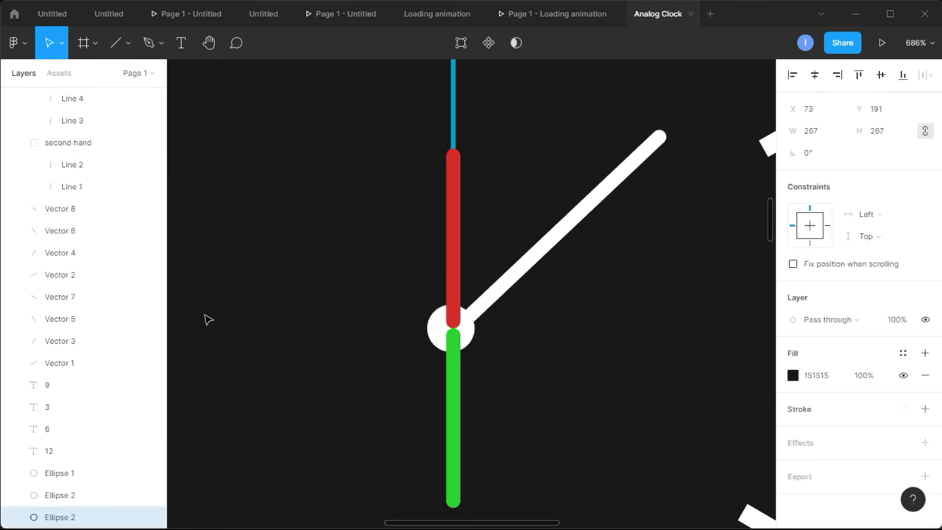
scroll(59, 168, up, 3)
drag(52, 142, 60, 180)
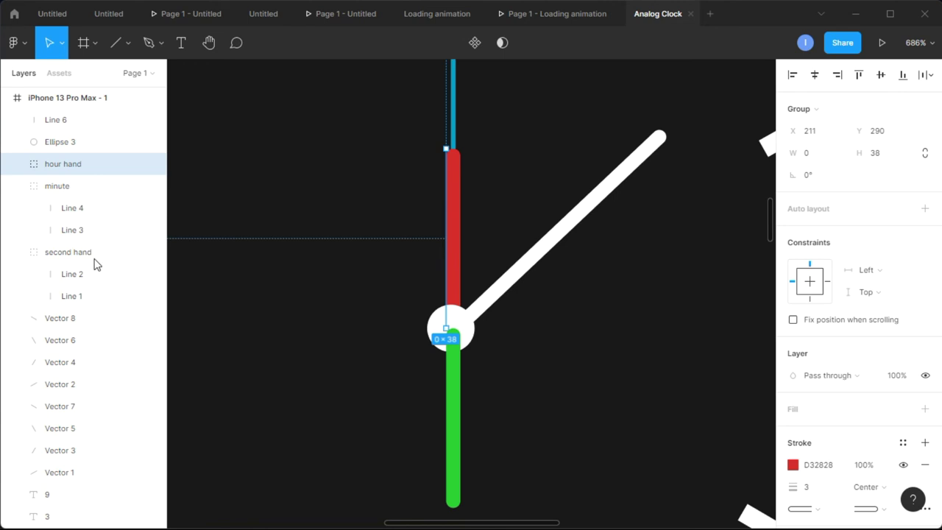
click(64, 121)
drag(65, 189, 46, 157)
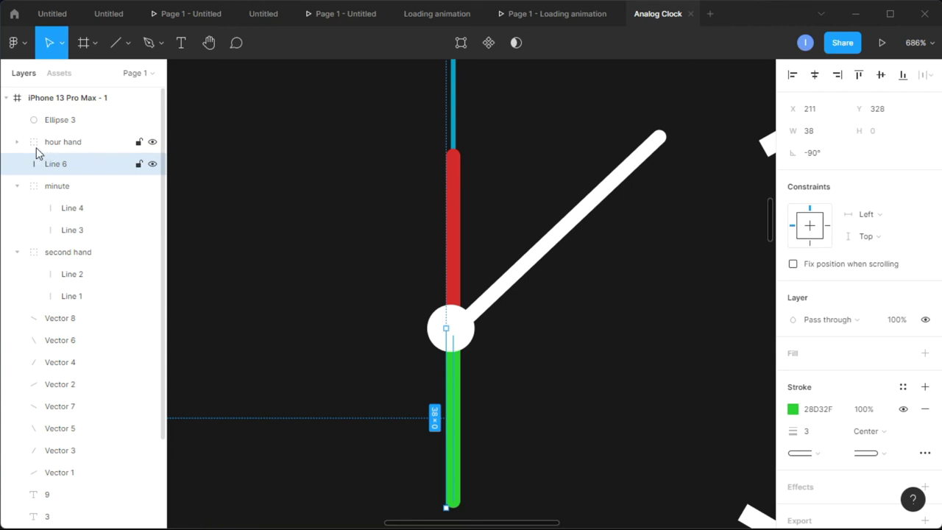
click(17, 142)
drag(57, 185, 83, 182)
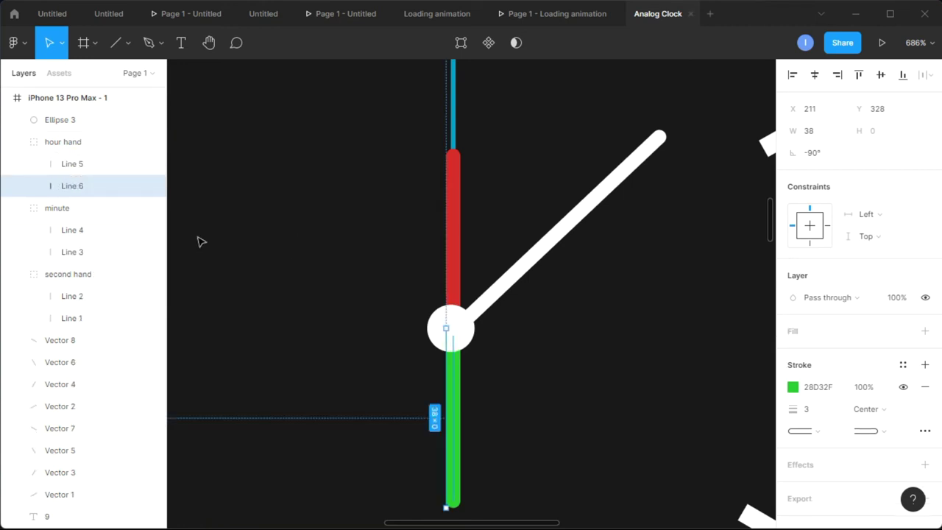
Set Line 6's stroke opacity to 0% to hide the green tail
click(71, 165)
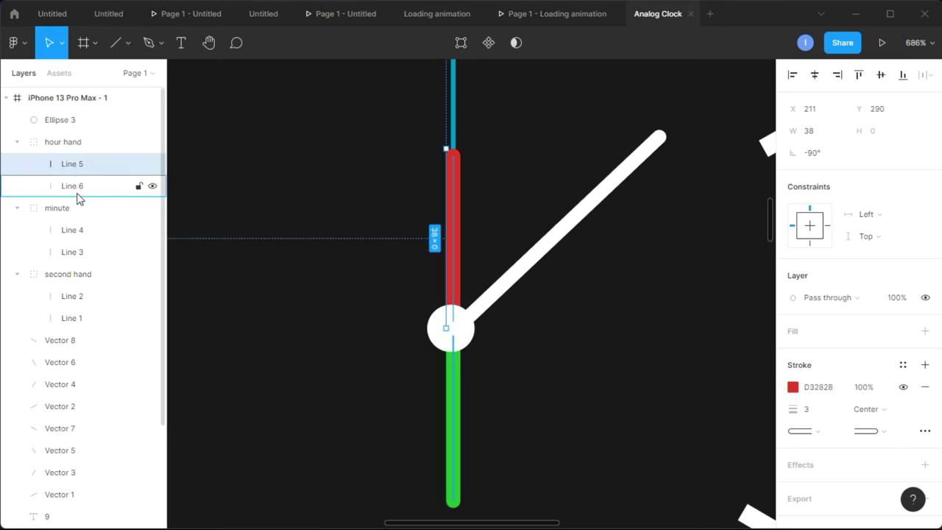
click(78, 193)
click(875, 395)
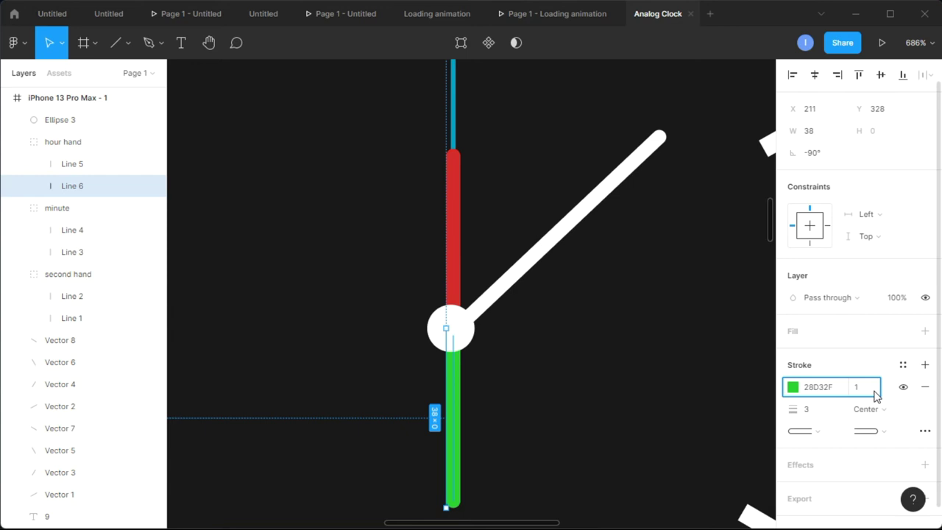
text(0)
key(Return)
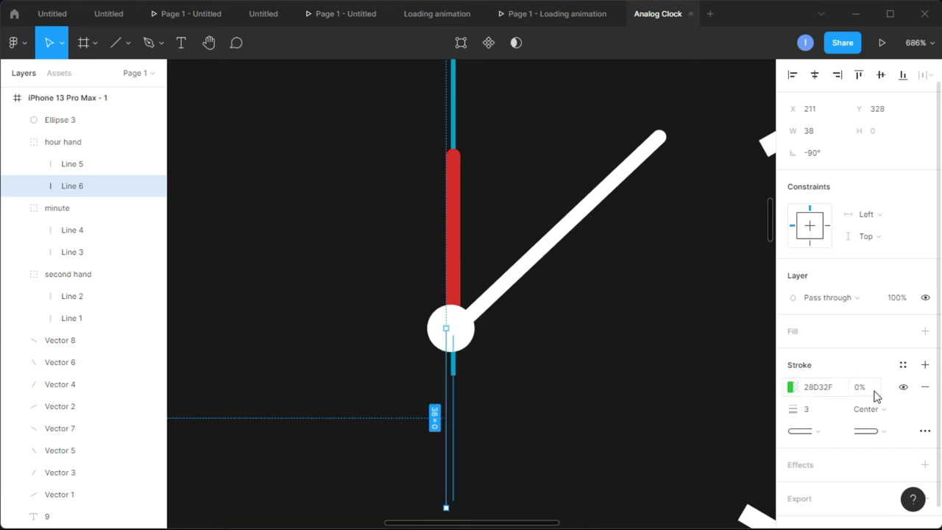
click(589, 388)
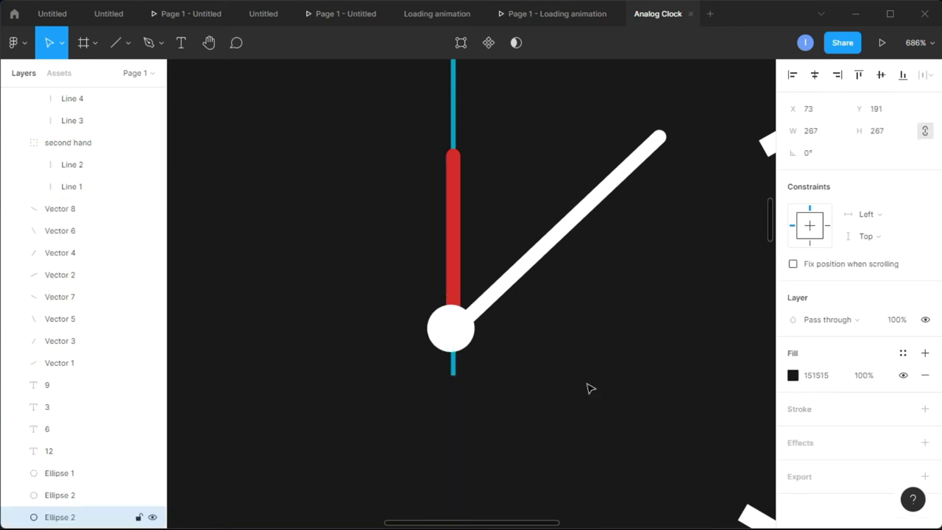
Change Line 5's stroke colour to white FFFFFF
click(76, 167)
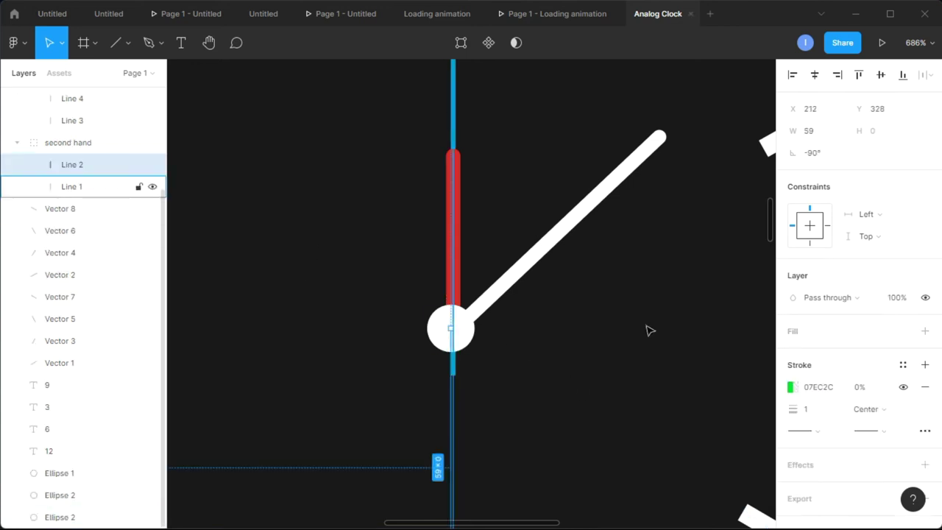
click(72, 188)
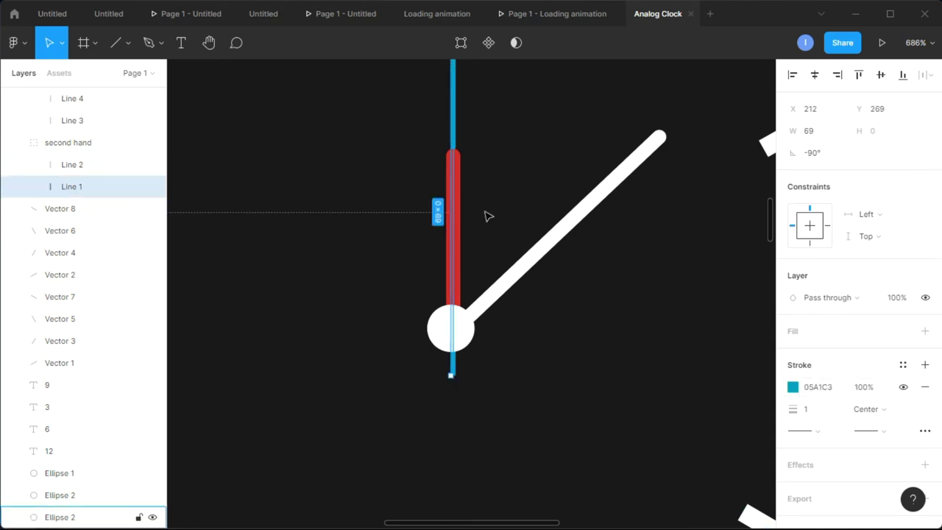
click(475, 222)
click(66, 187)
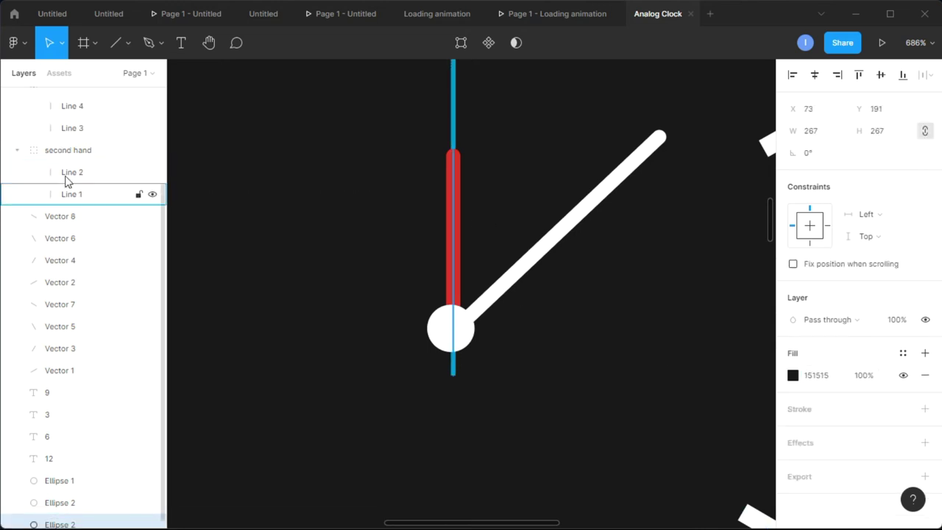
scroll(69, 189, up, 2)
click(69, 189)
scroll(70, 190, up, 2)
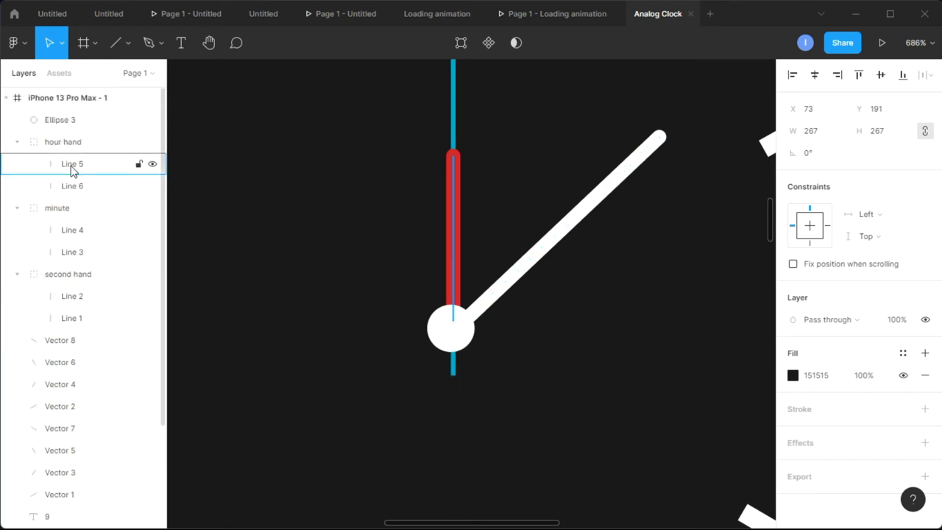
click(72, 168)
click(793, 387)
text(FFFFFF)
key(Return)
click(760, 172)
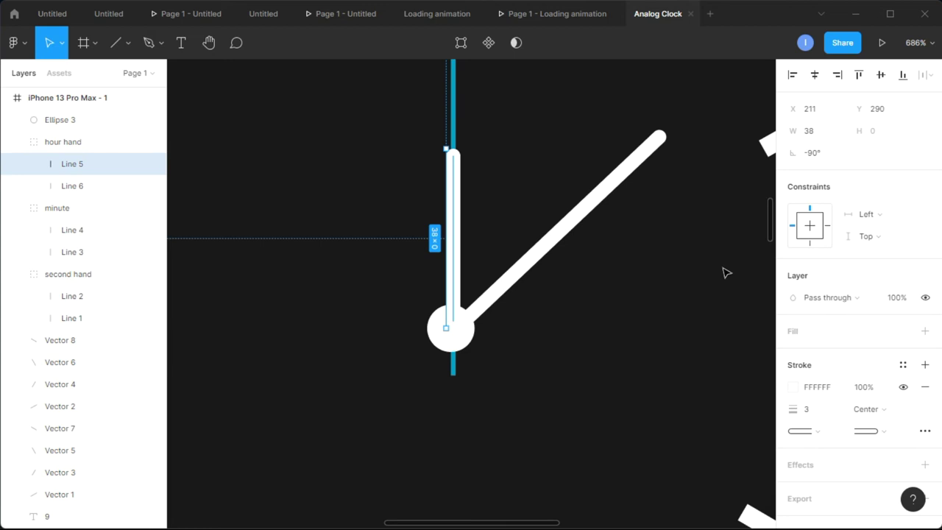
scroll(726, 273, down, 5)
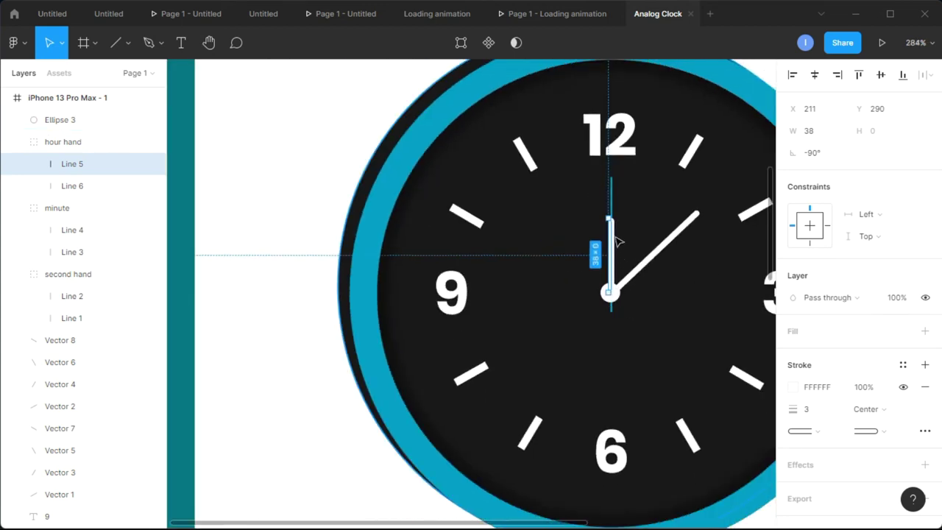
drag(603, 211, 535, 273)
key(ctrl+z)
click(65, 144)
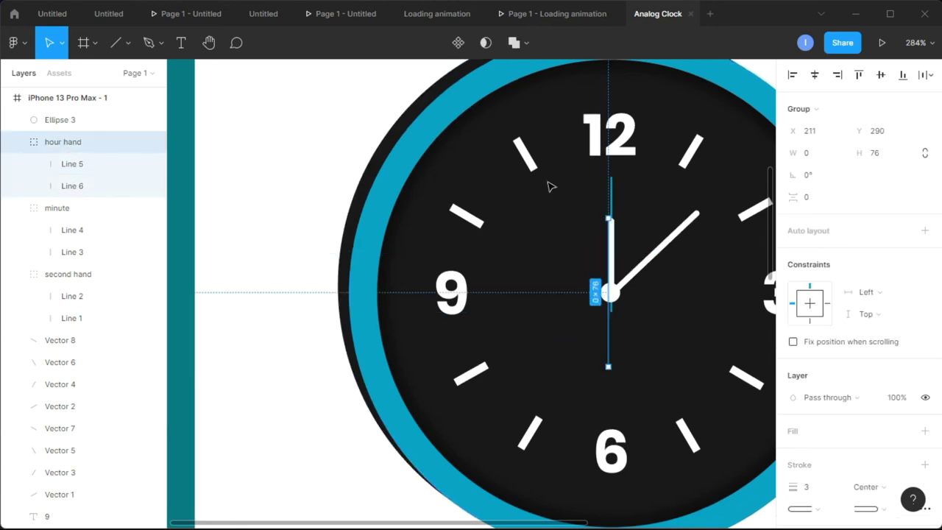
drag(601, 211, 501, 300)
click(667, 354)
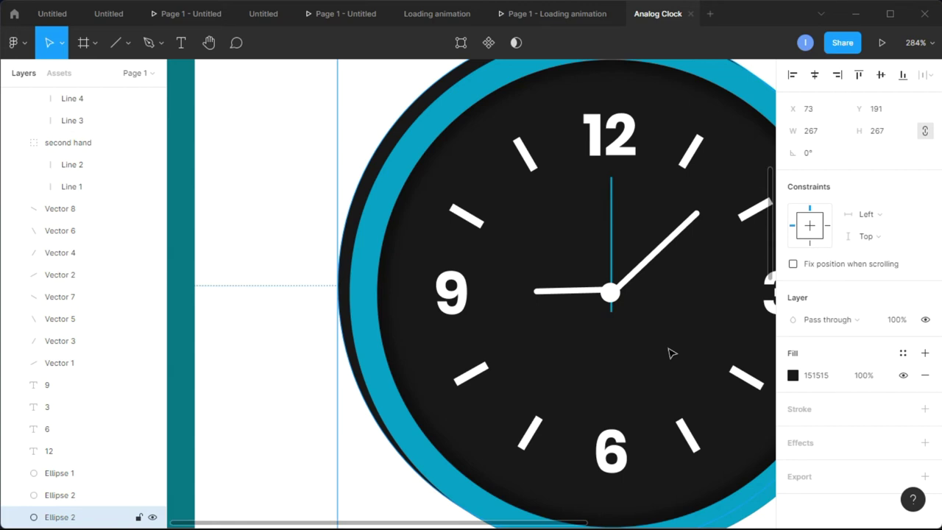
scroll(670, 353, down, 2)
scroll(736, 305, right, 2)
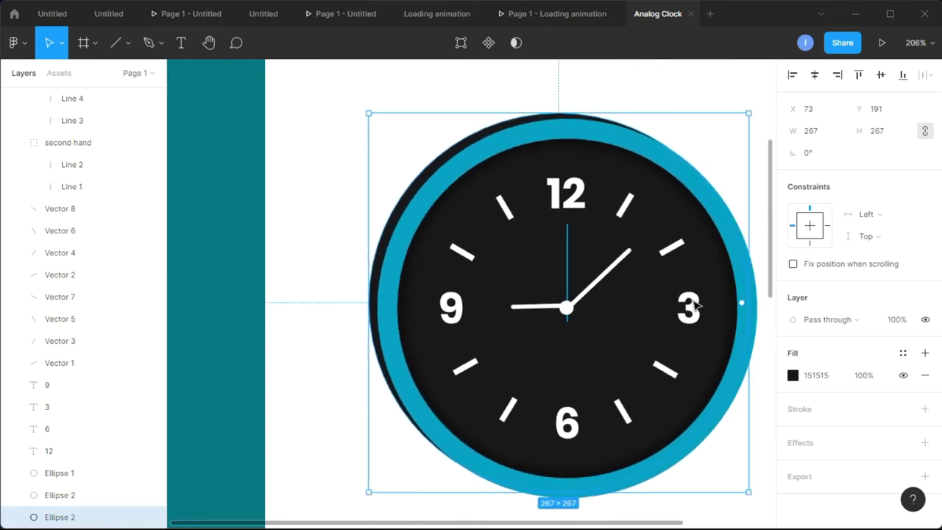
click(756, 388)
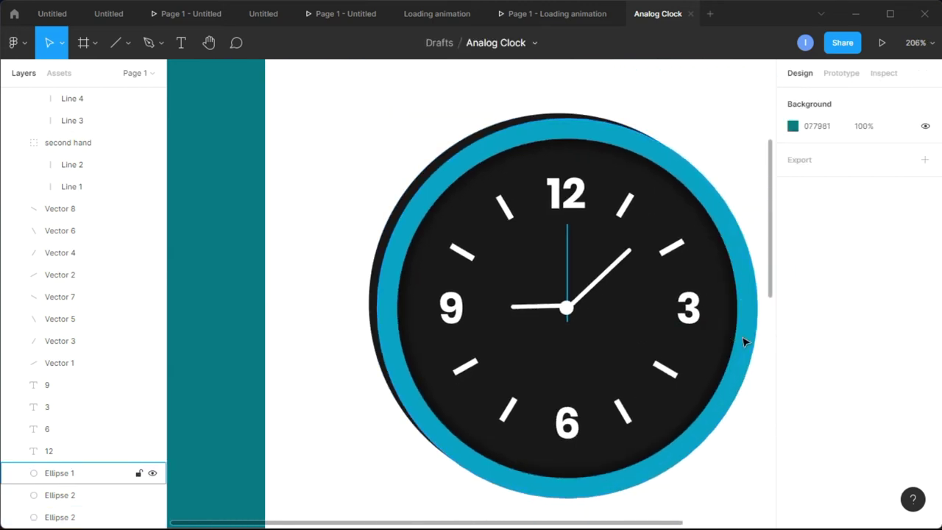
click(745, 313)
key(Left)
key(Left)
key(Left)
key(Left)
key(Left)
key(Up)
key(Up)
key(Up)
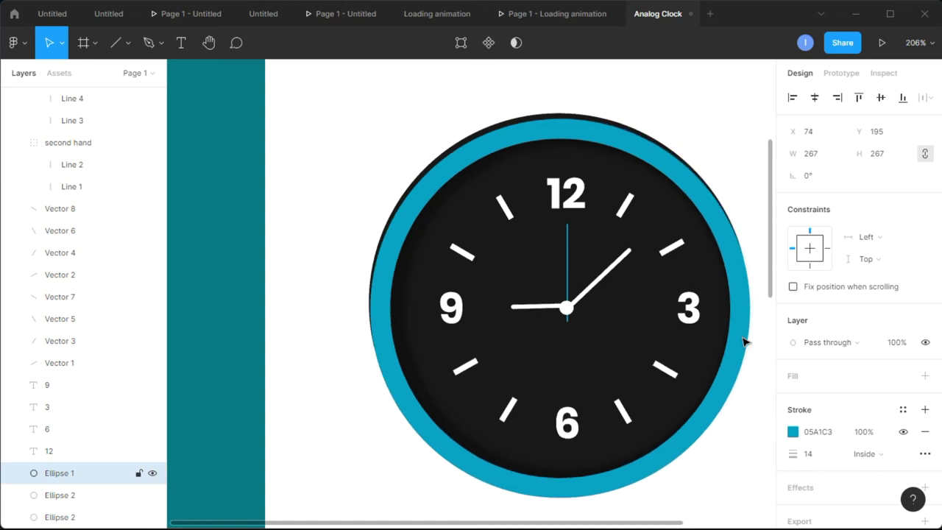
key(Up)
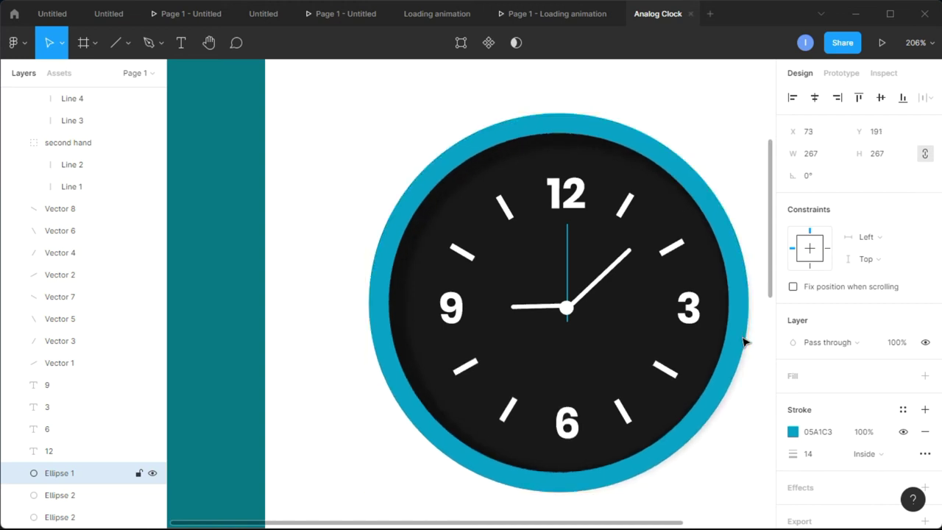
click(761, 207)
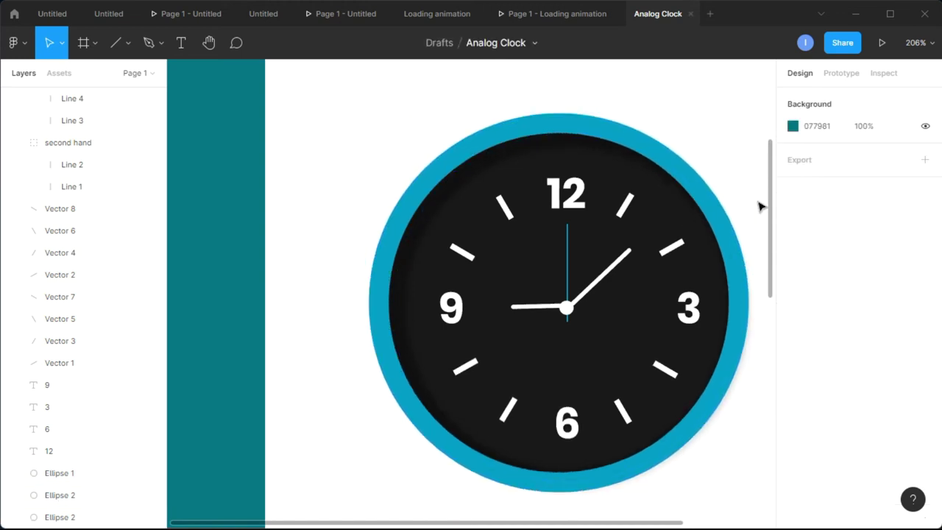
scroll(761, 207, down, 5)
scroll(760, 206, right, 3)
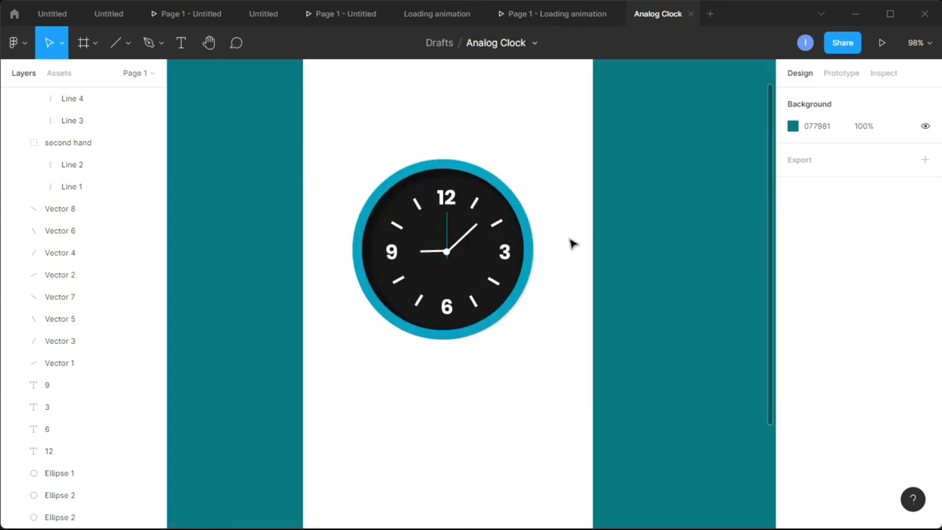
scroll(573, 243, down, 3)
scroll(572, 243, up, 2)
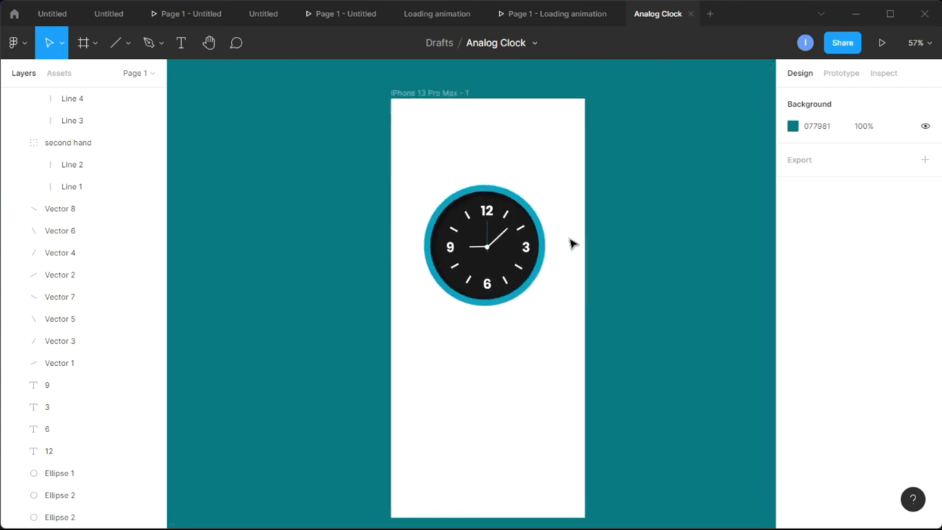
scroll(559, 238, up, 3)
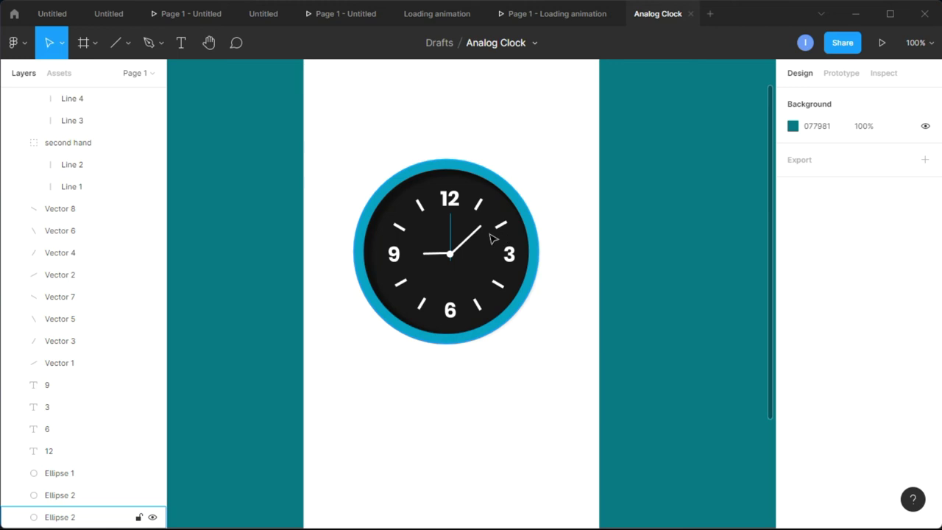
Add a '9:00' text below the clock at size 70, centred horizontally in the frame
scroll(354, 183, down, 1)
click(181, 43)
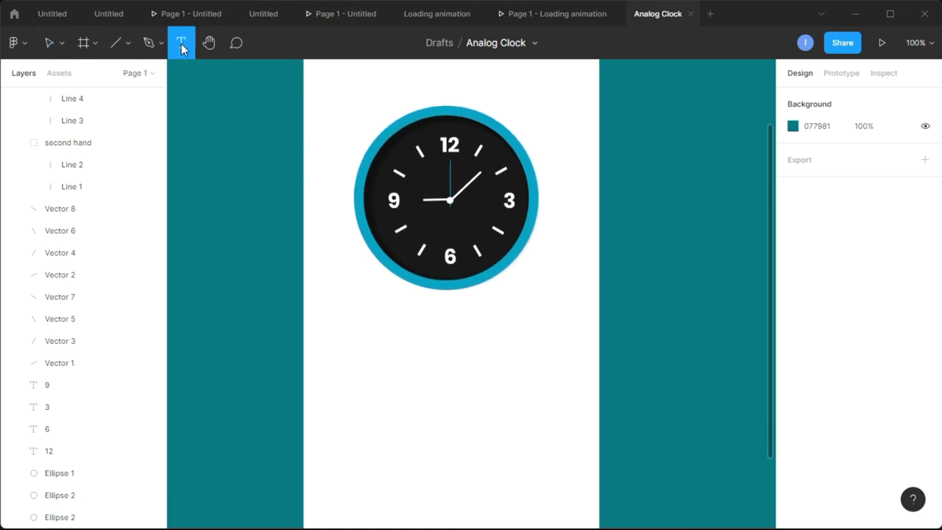
click(449, 362)
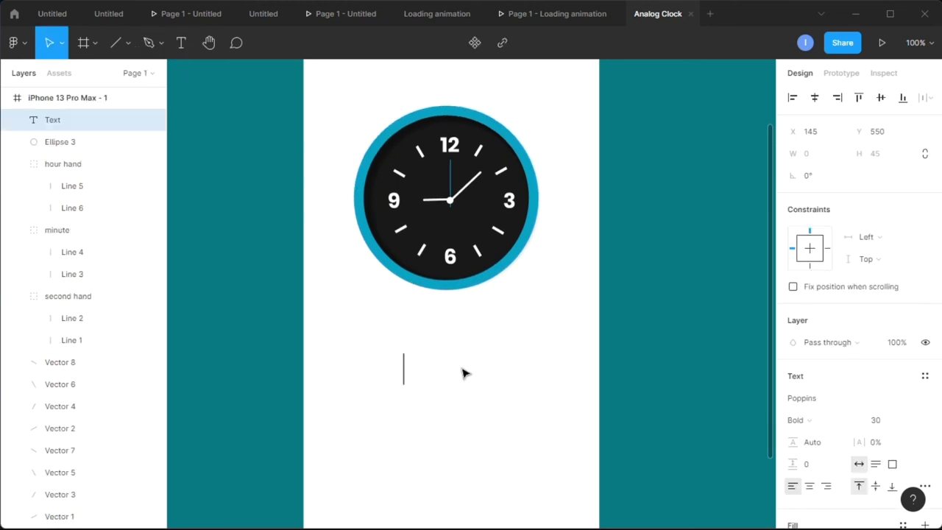
text(9:)
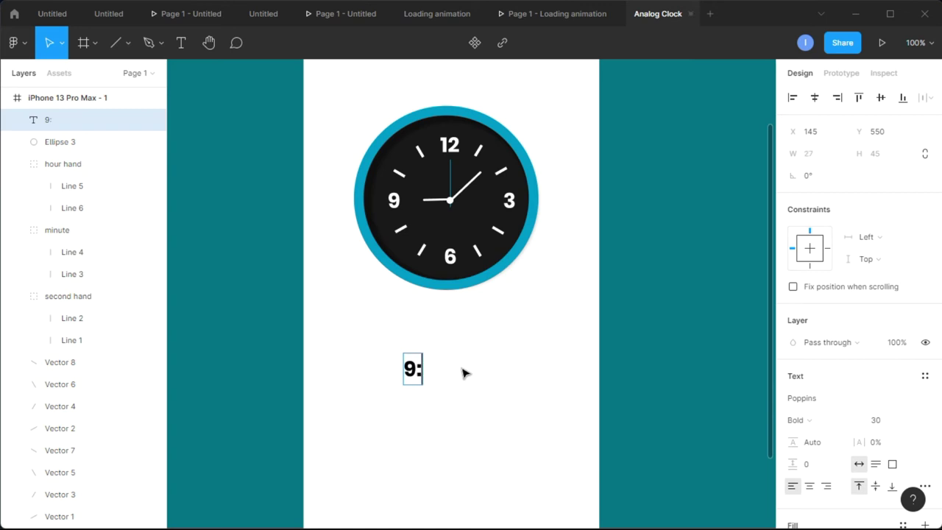
text(00)
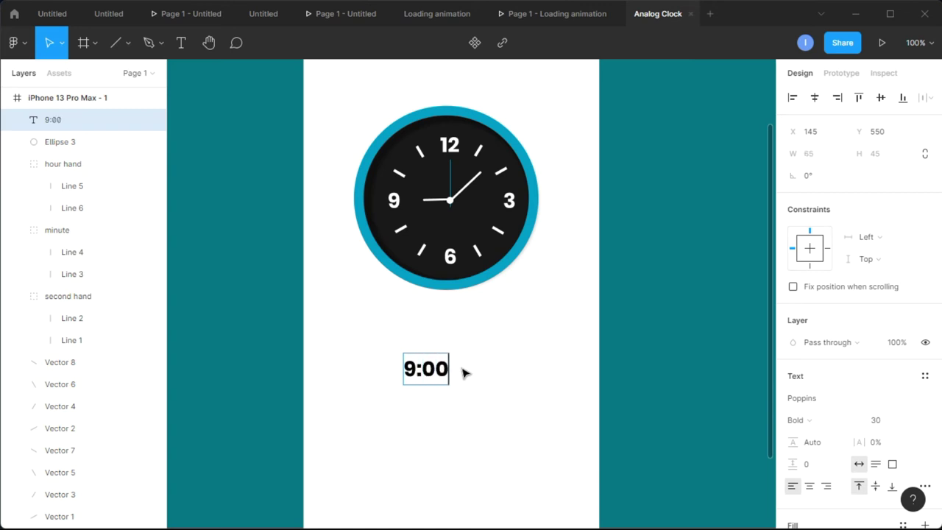
key(ctrl+a)
click(890, 425)
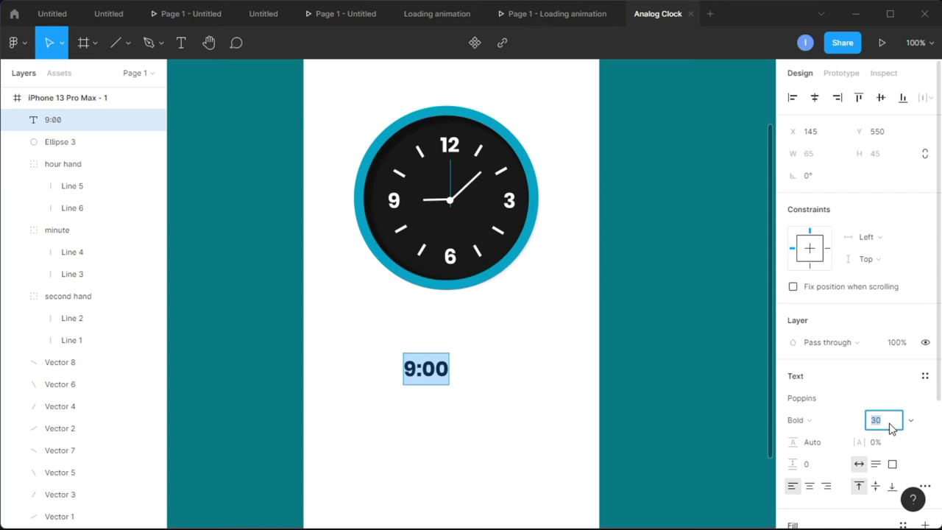
key(Return)
key(Escape)
scroll(560, 472, down, 3)
scroll(559, 472, down, 2)
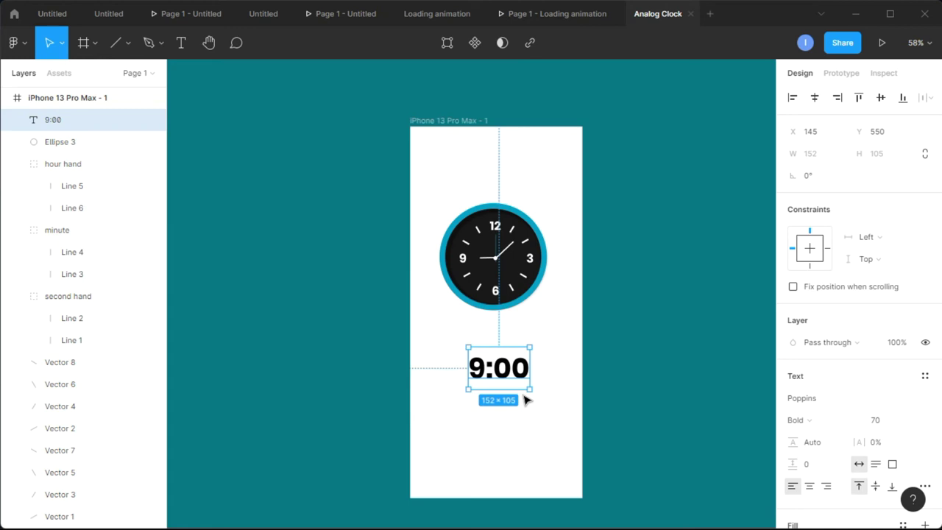
click(817, 103)
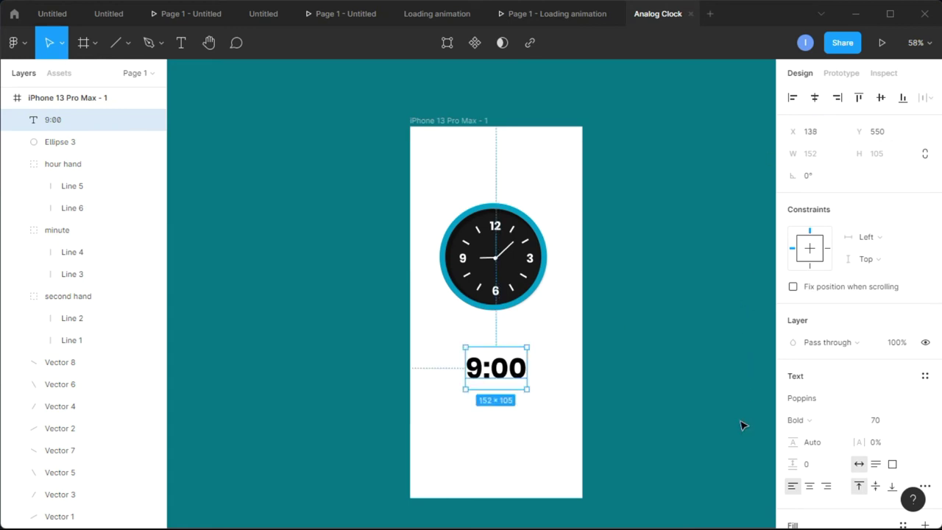
key(Down)
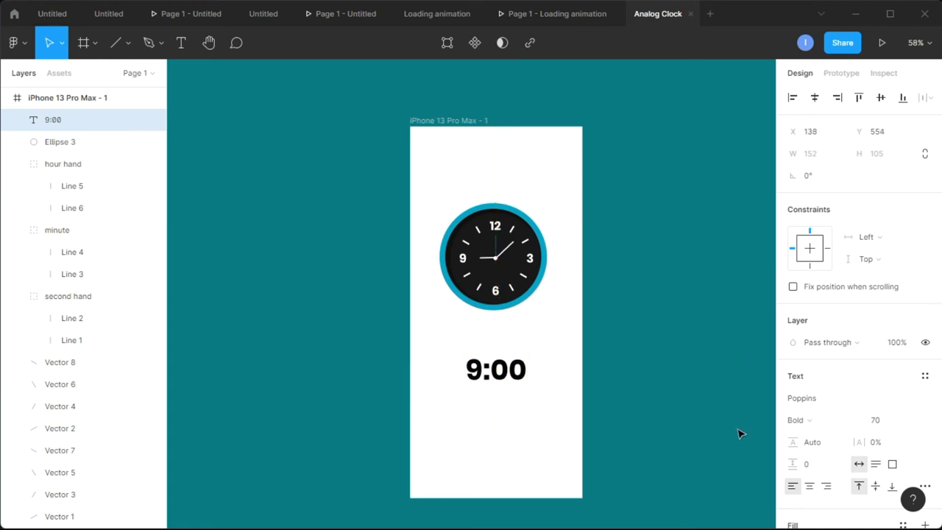
scroll(553, 372, up, 5)
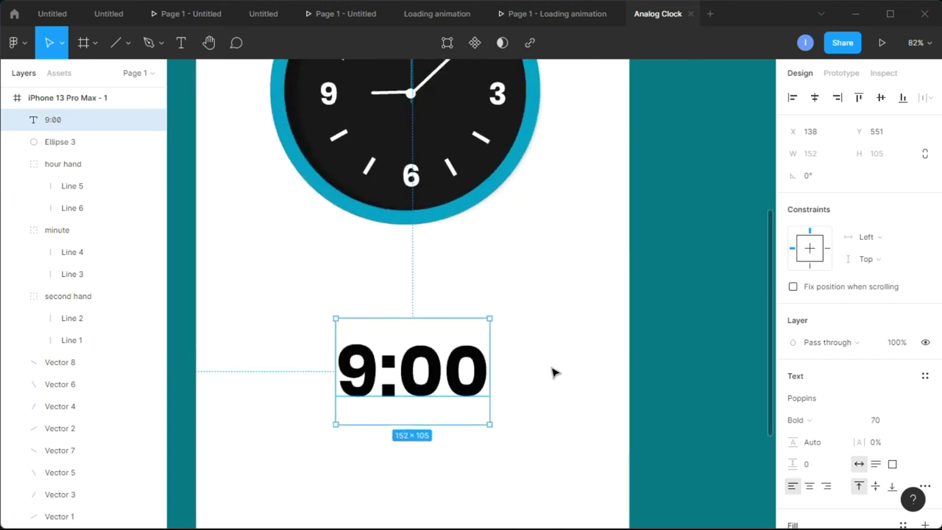
Duplicate the time as a size-20 'PM' label placed at the upper right of 9:00
drag(433, 387, 544, 285)
double_click(538, 283)
text(PM)
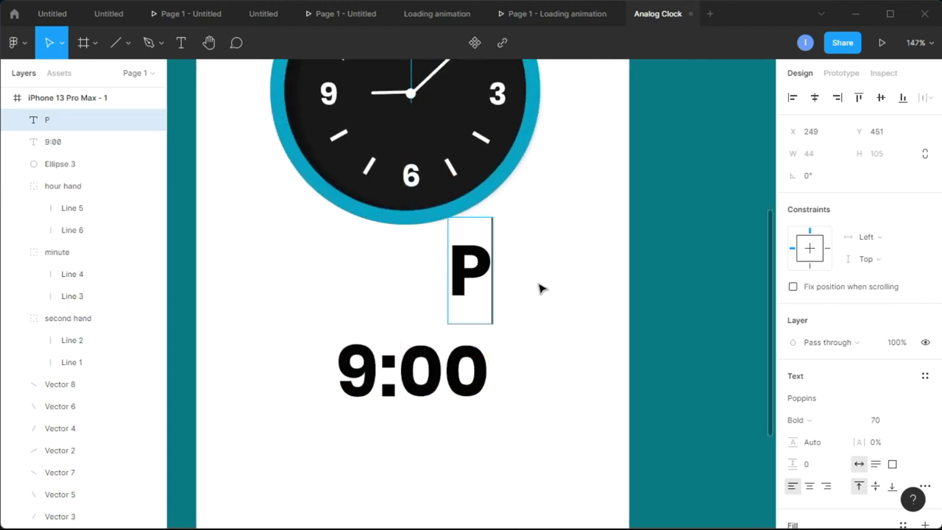
key(Escape)
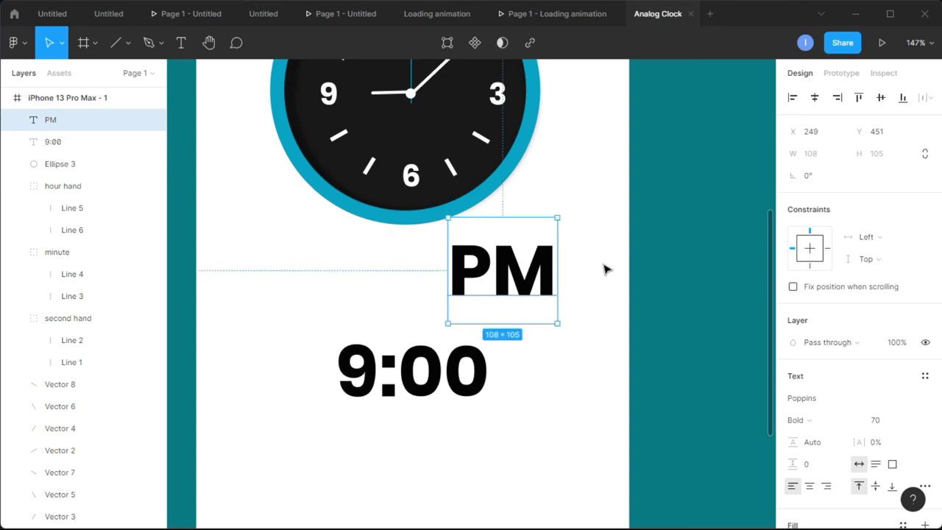
double_click(535, 281)
click(882, 422)
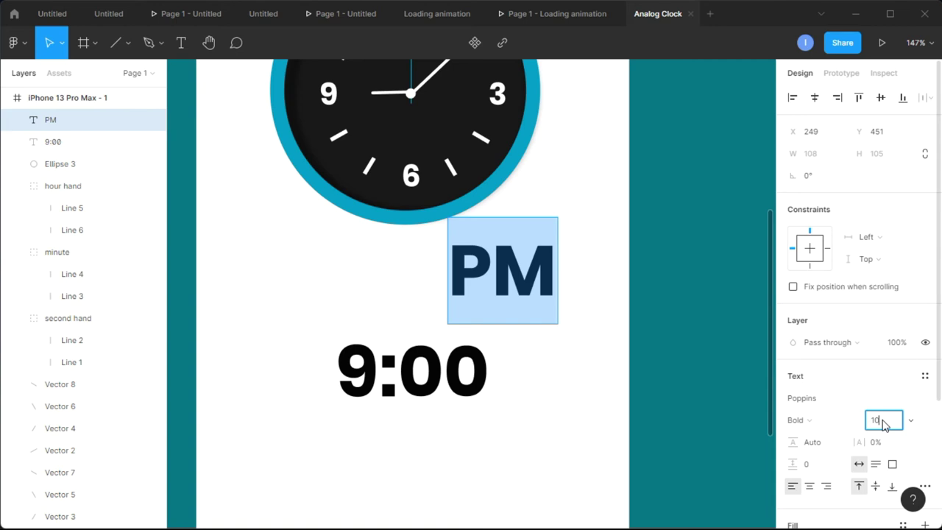
text(10)
key(Return)
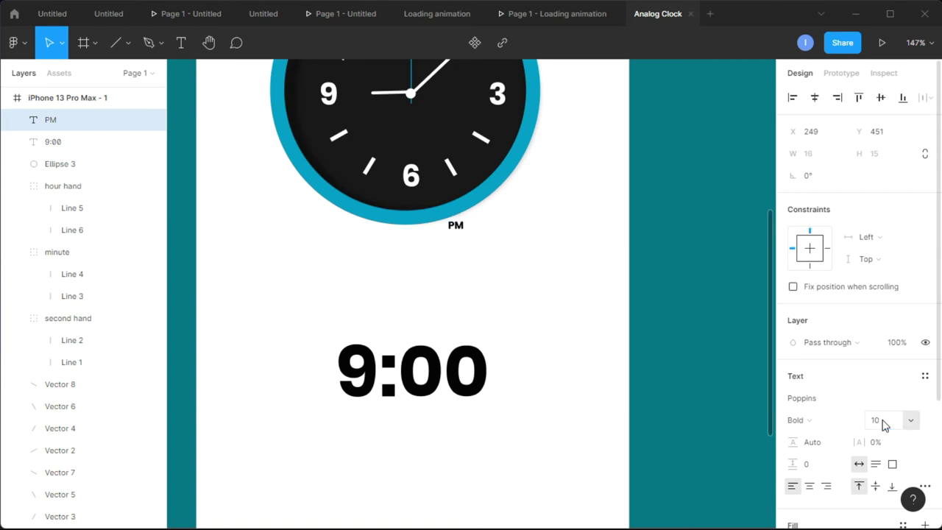
click(882, 424)
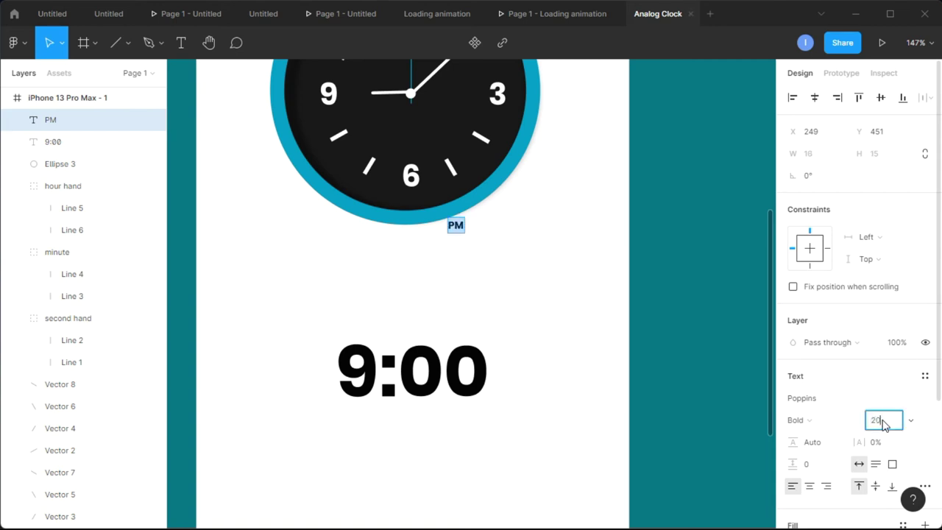
text(20)
key(Return)
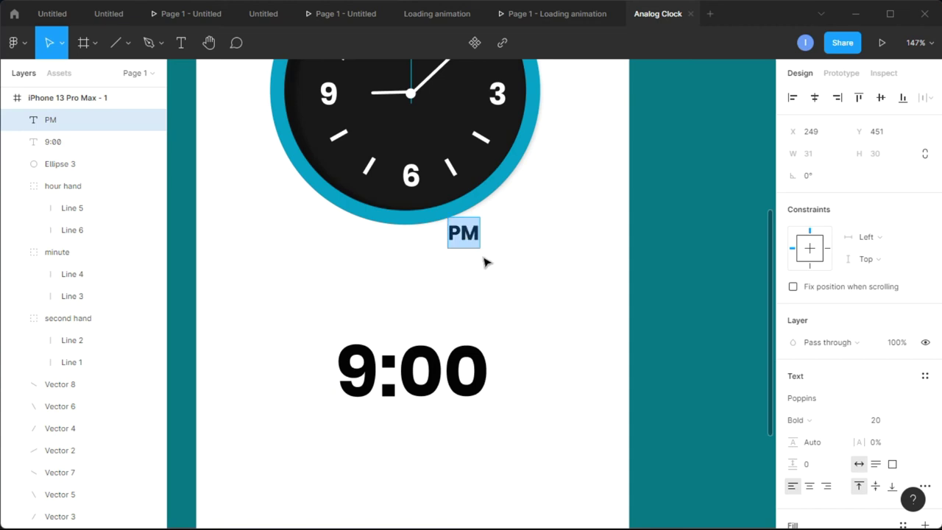
key(Escape)
drag(464, 242, 508, 366)
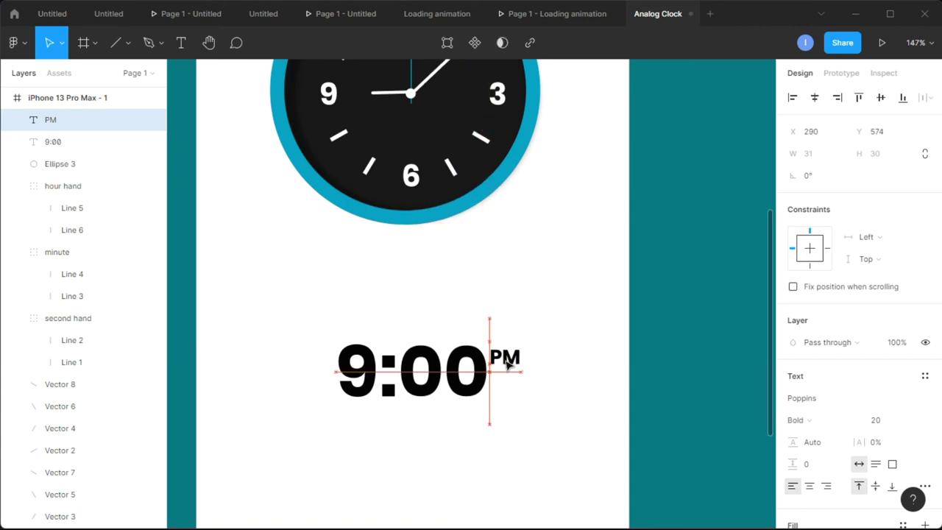
click(536, 361)
scroll(533, 361, down, 5)
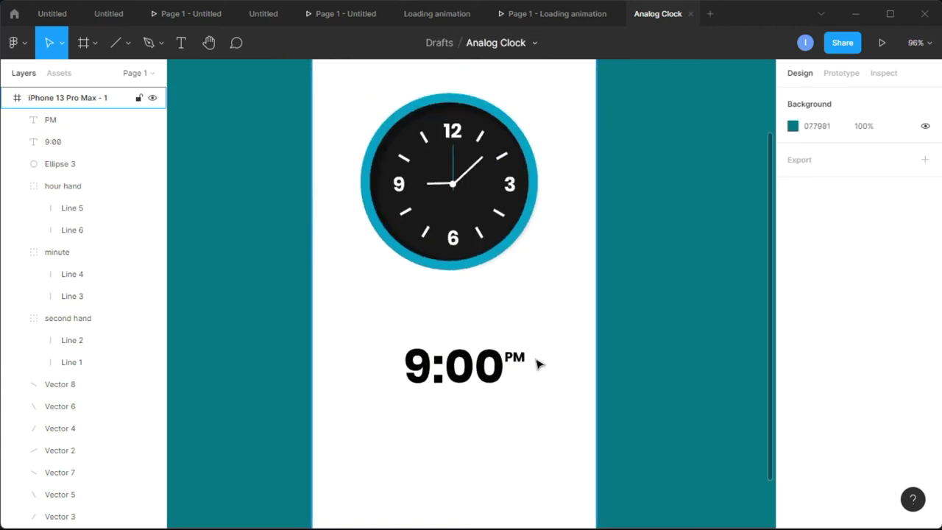
scroll(527, 359, down, 4)
Duplicate the 9:00 text below itself and retype it as '14 Jan 2022'
click(506, 230)
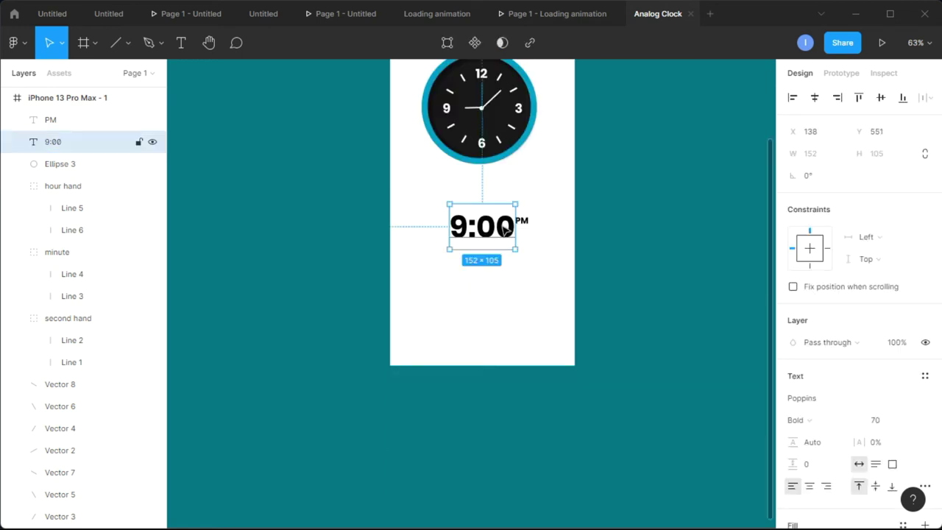
drag(506, 232, 501, 275)
double_click(499, 274)
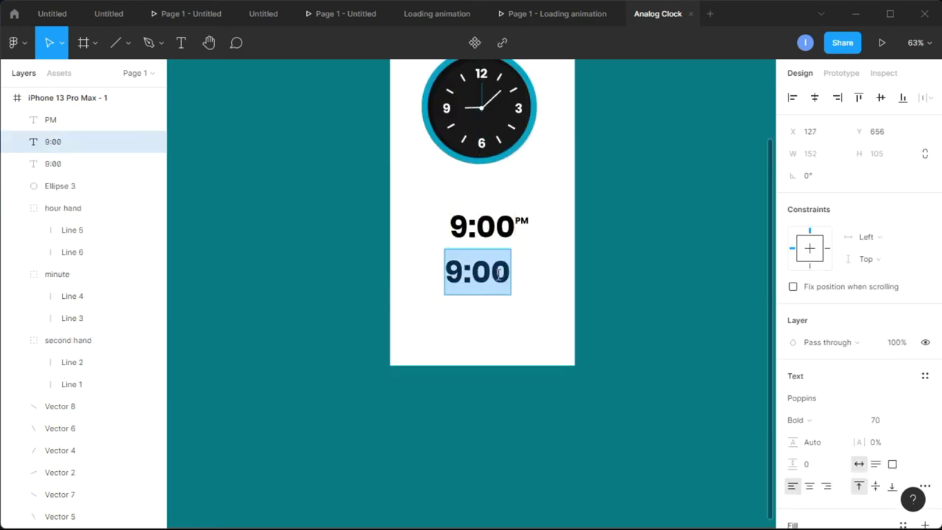
text(14)
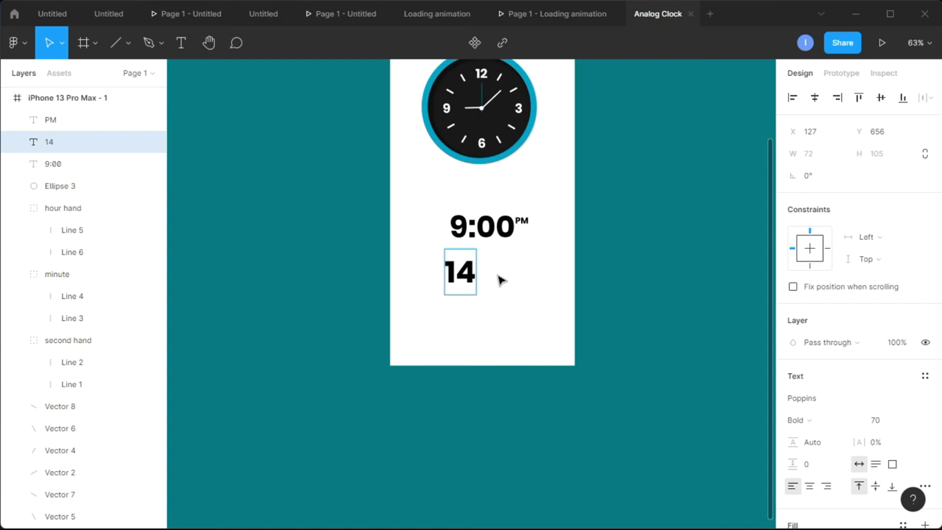
text( Jan)
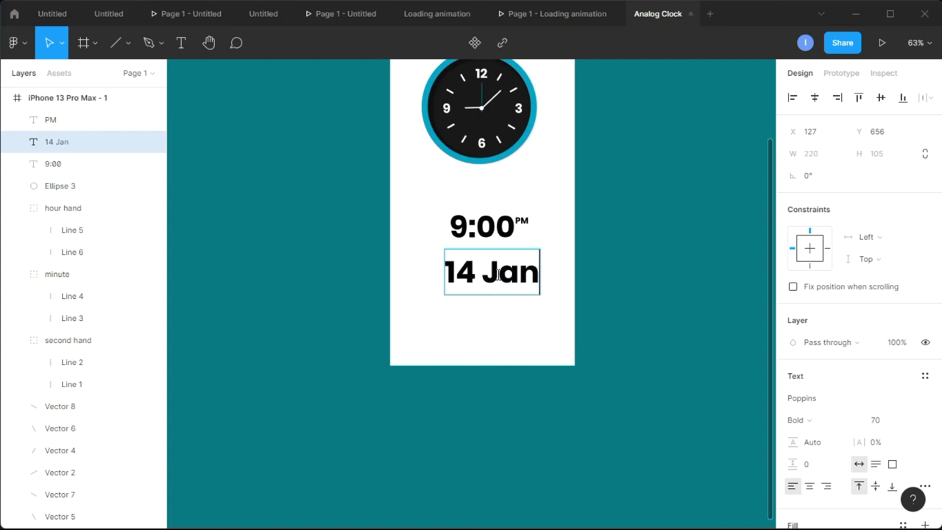
text( 2022)
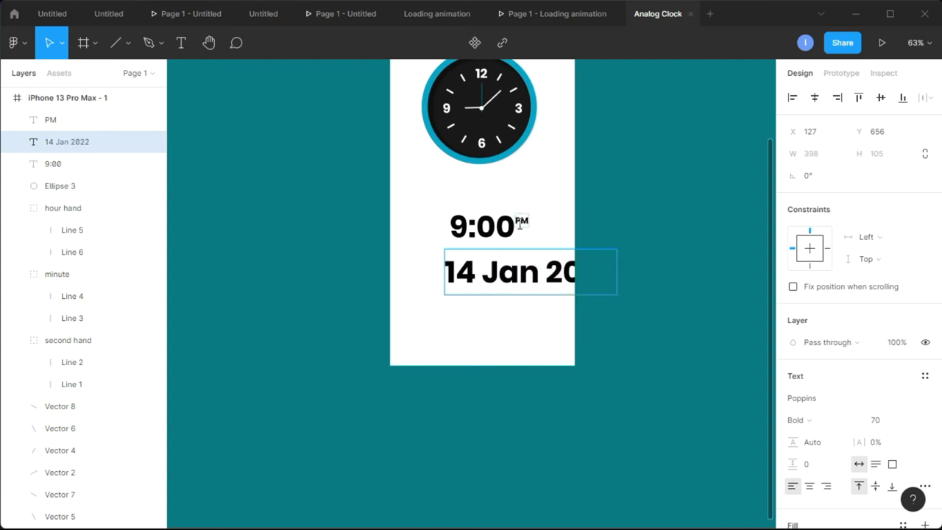
key(Escape)
Set the date to size 30, Regular weight, and centre it horizontally below the time
click(886, 423)
key(Return)
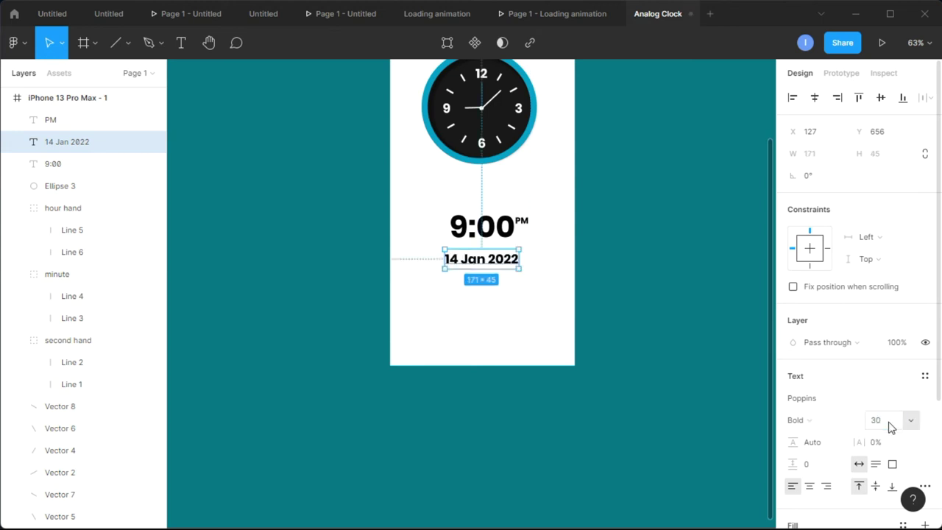
click(817, 425)
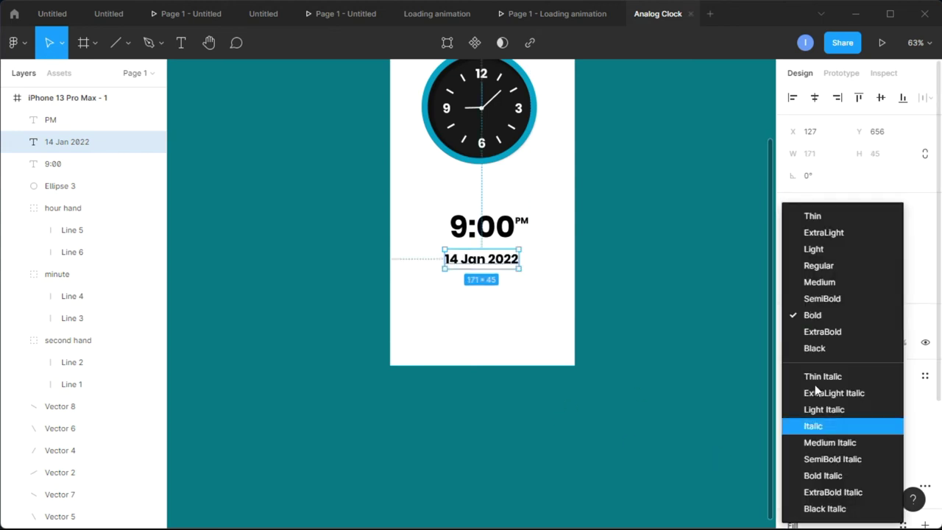
click(825, 269)
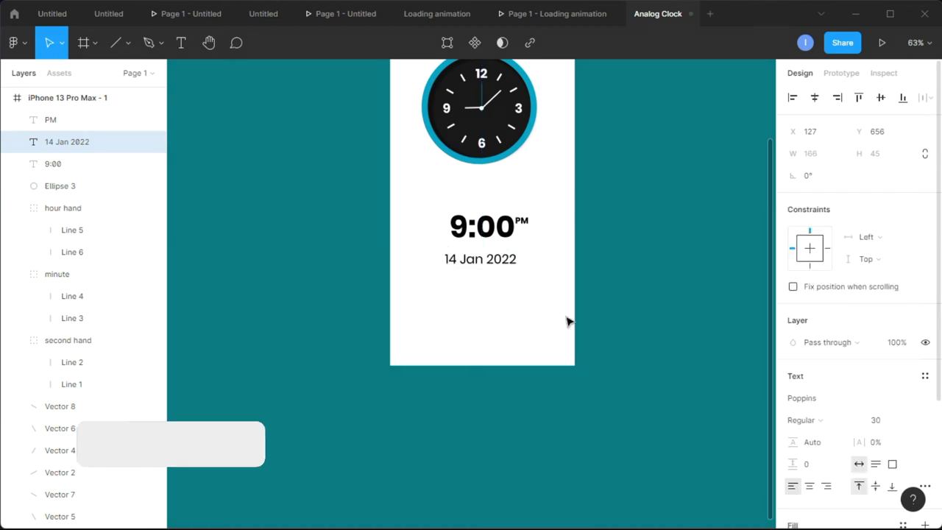
click(505, 296)
click(498, 263)
click(815, 97)
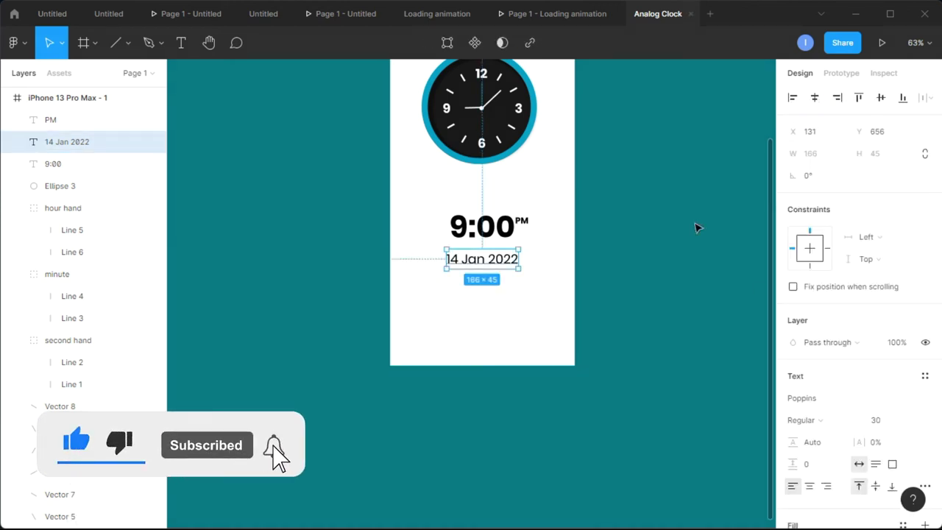
key(Down)
key(Down)
key(Down)
key(Down)
key(Down)
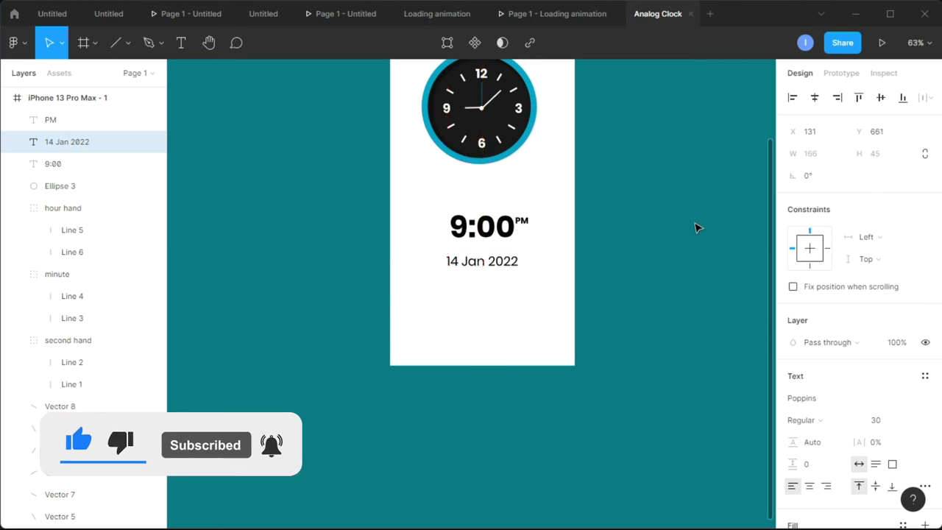
click(697, 228)
scroll(695, 228, down, 2)
scroll(695, 228, up, 3)
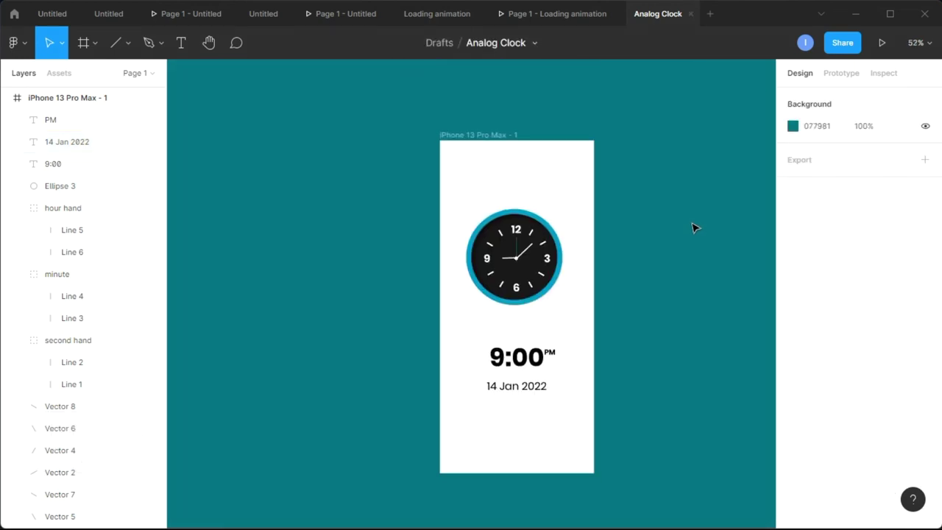
Change the iPhone frame's fill from white to light grey F1F1F1
click(470, 132)
click(792, 400)
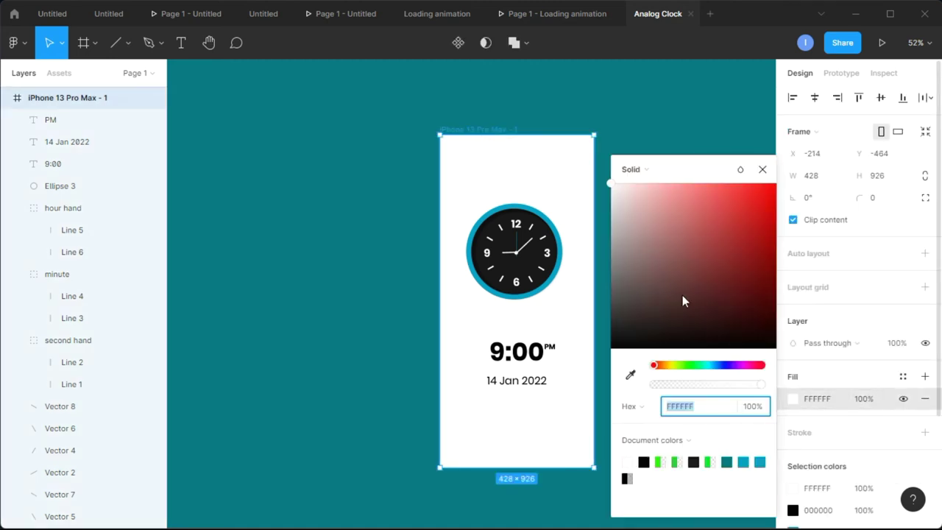
click(623, 235)
drag(624, 220, 610, 200)
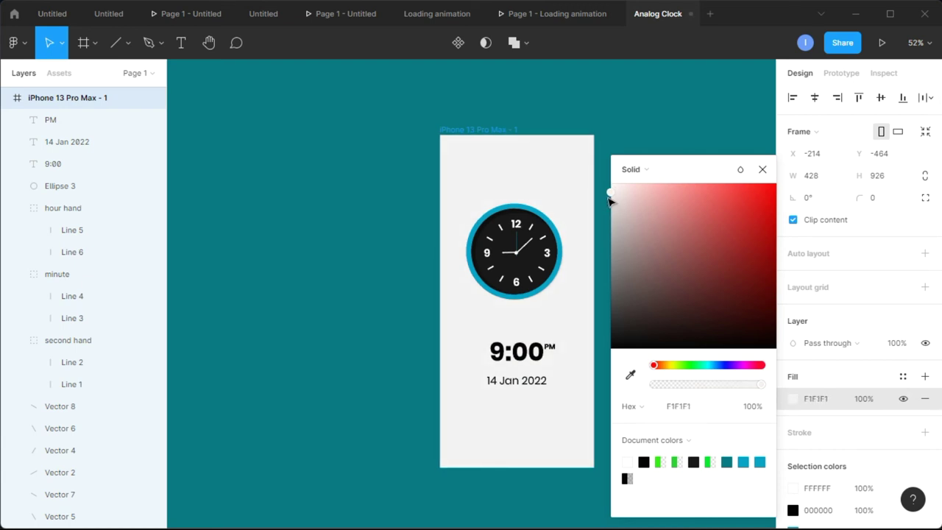
click(762, 170)
click(642, 247)
scroll(641, 247, up, 5)
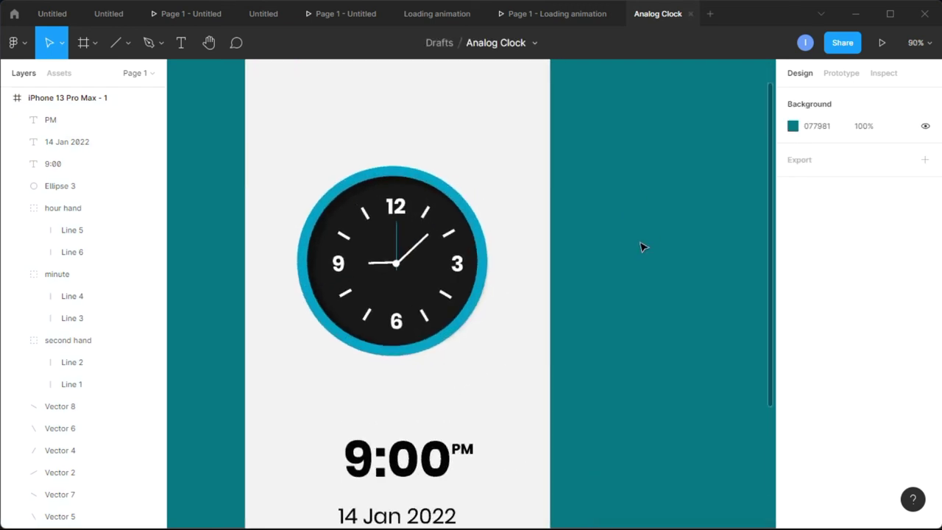
click(465, 209)
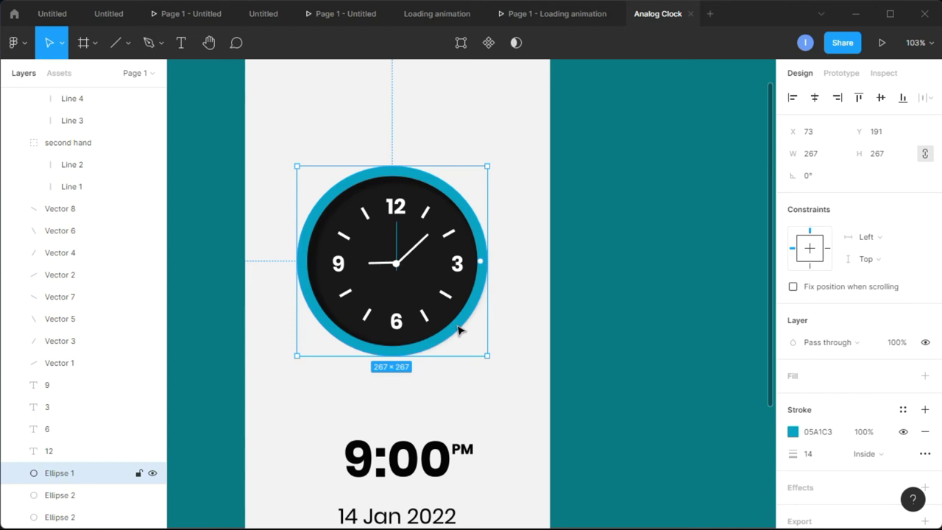
Alt-drag a copy of the blue ring Ellipse 1 and apply the Morph plugin's Skeuo 3D shading to it
drag(460, 329, 519, 424)
right_click(522, 427)
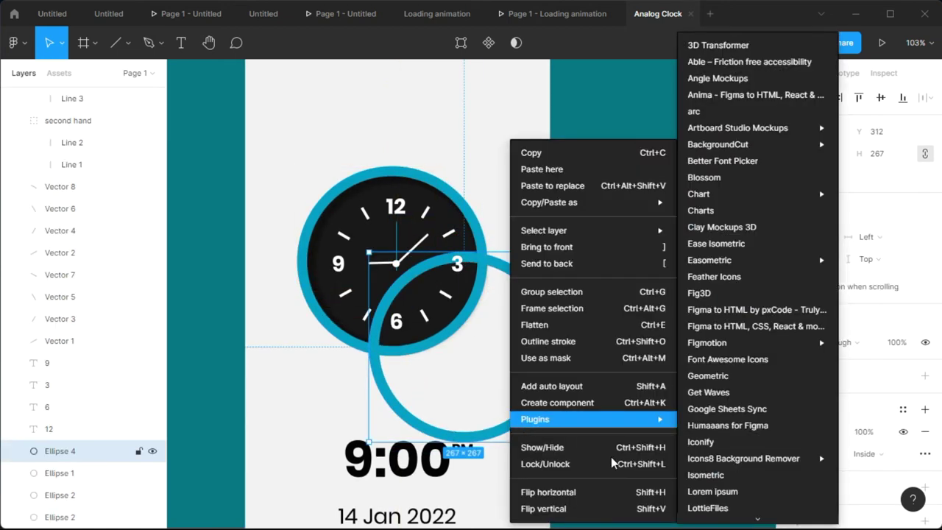
mouse_move(644, 421)
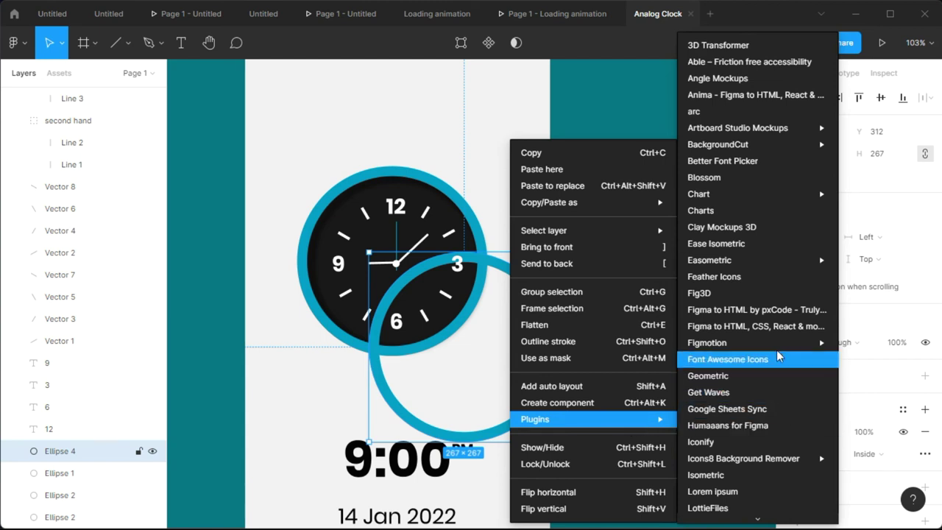
scroll(726, 473, down, 3)
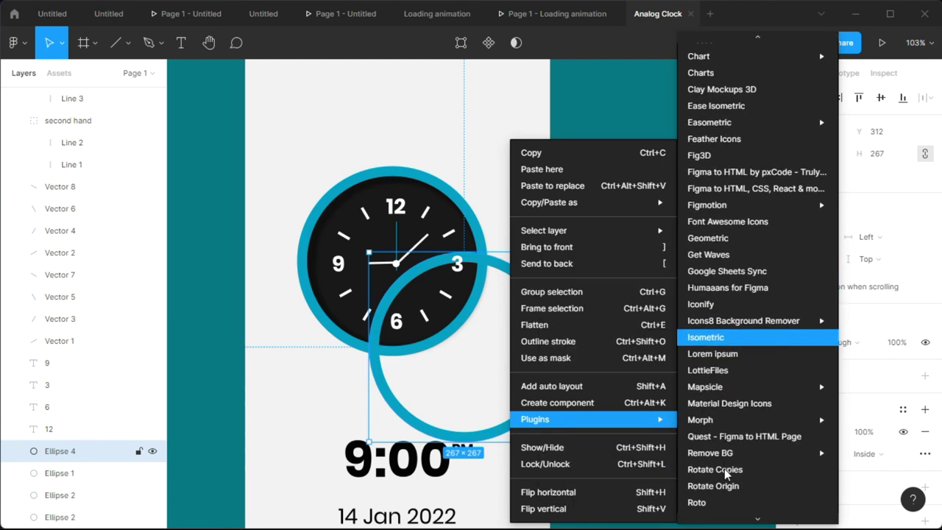
mouse_move(717, 423)
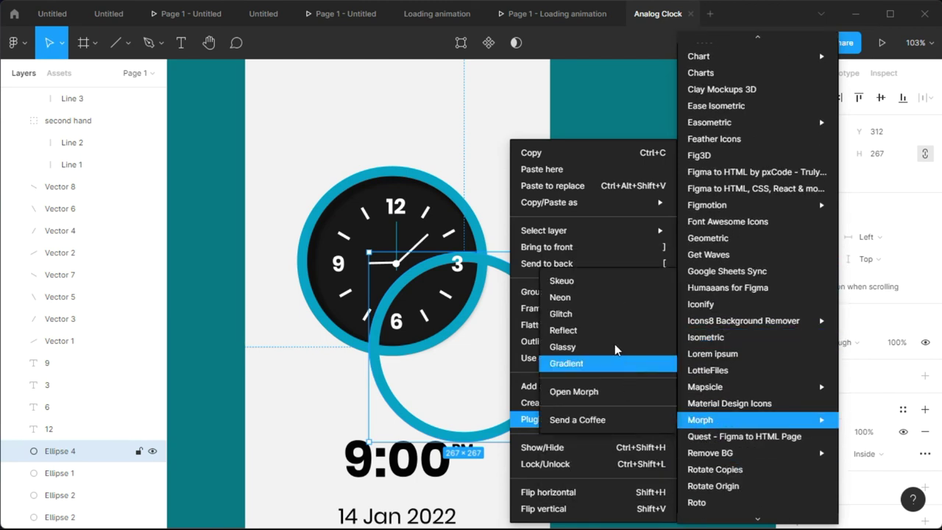
click(581, 282)
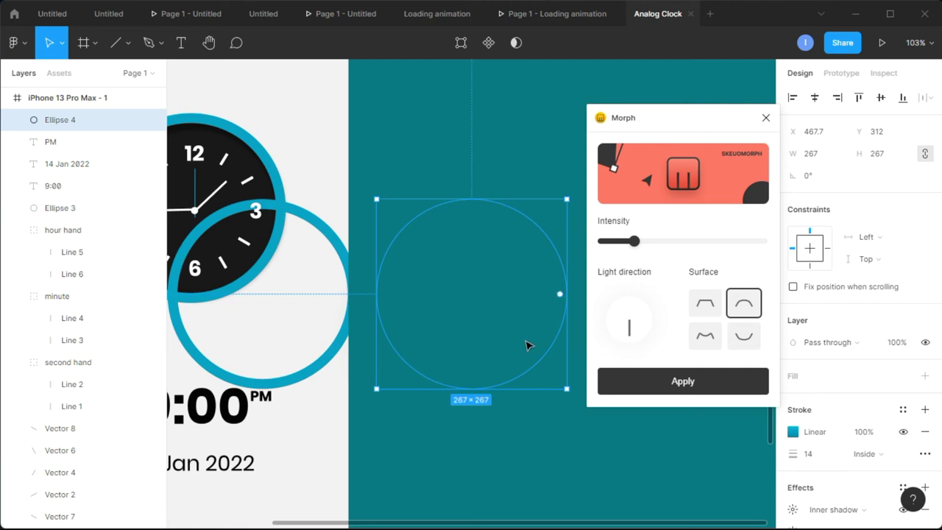
drag(533, 366, 321, 396)
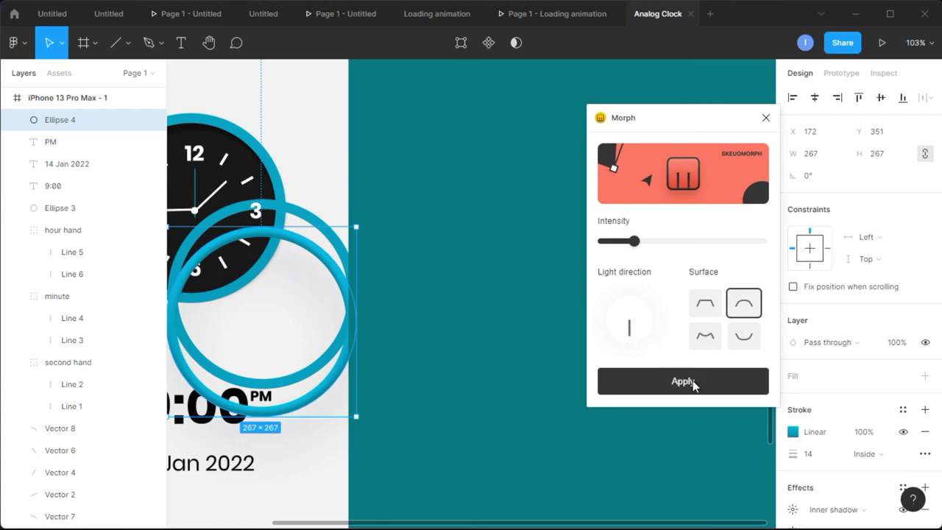
click(493, 363)
click(766, 118)
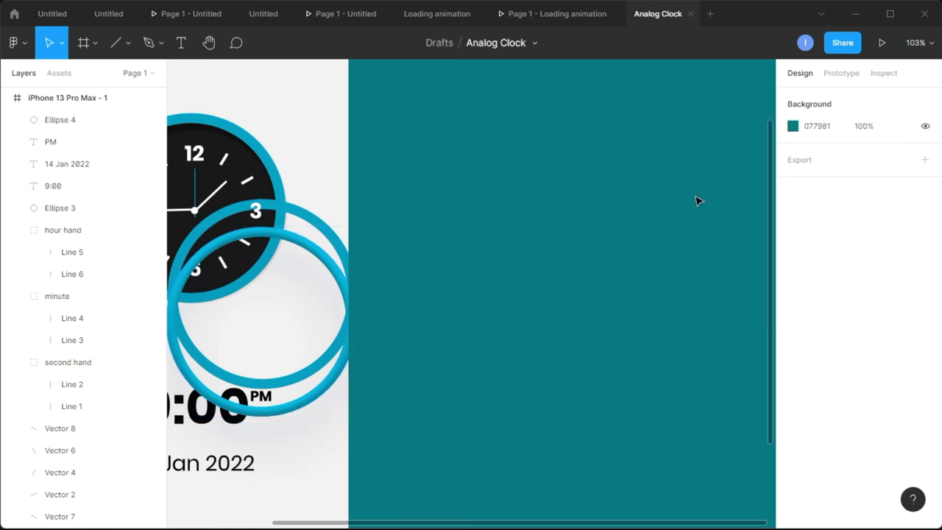
Delete the plain ring copy and select the clock's original flat blue ring
scroll(542, 255, left, 5)
click(519, 229)
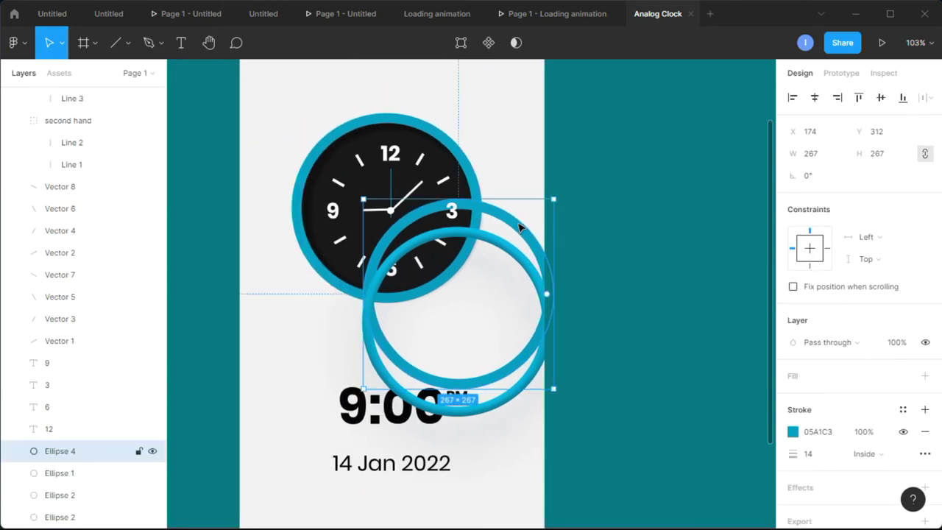
key(Delete)
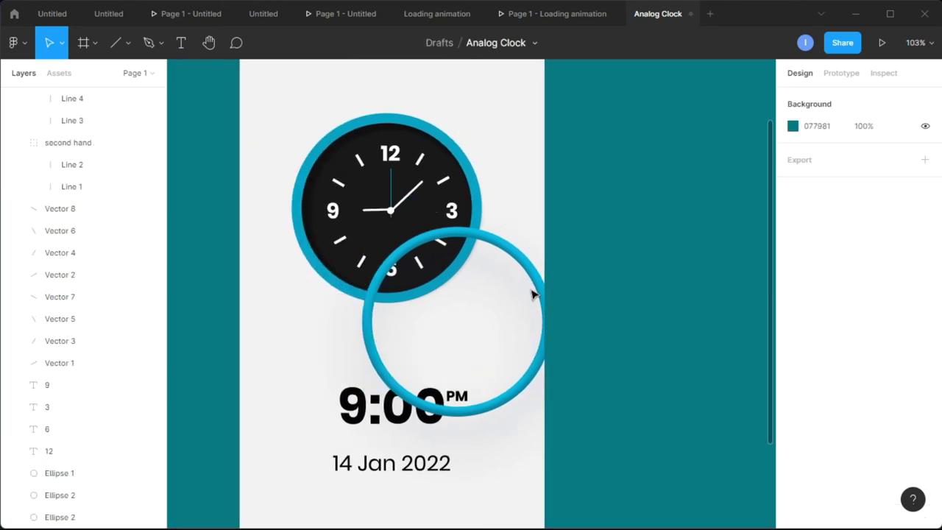
scroll(511, 248, up, 6)
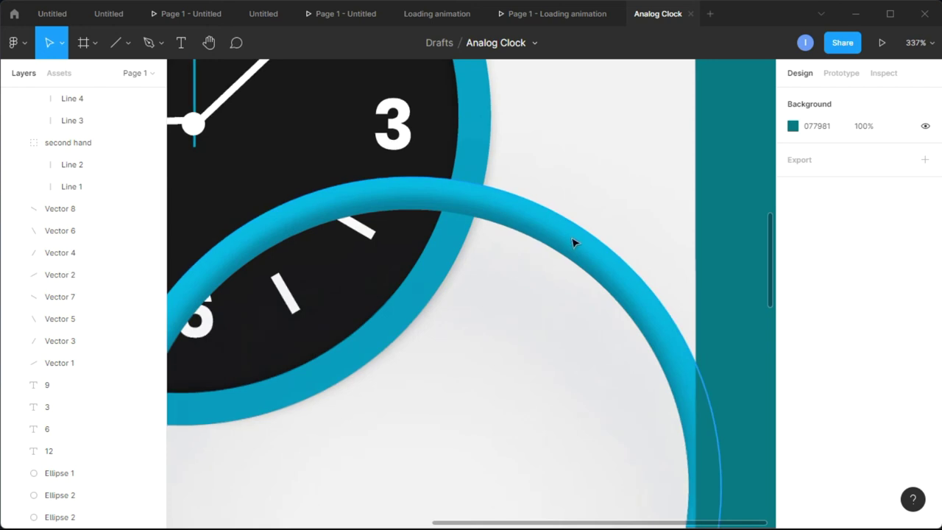
key(shift+1)
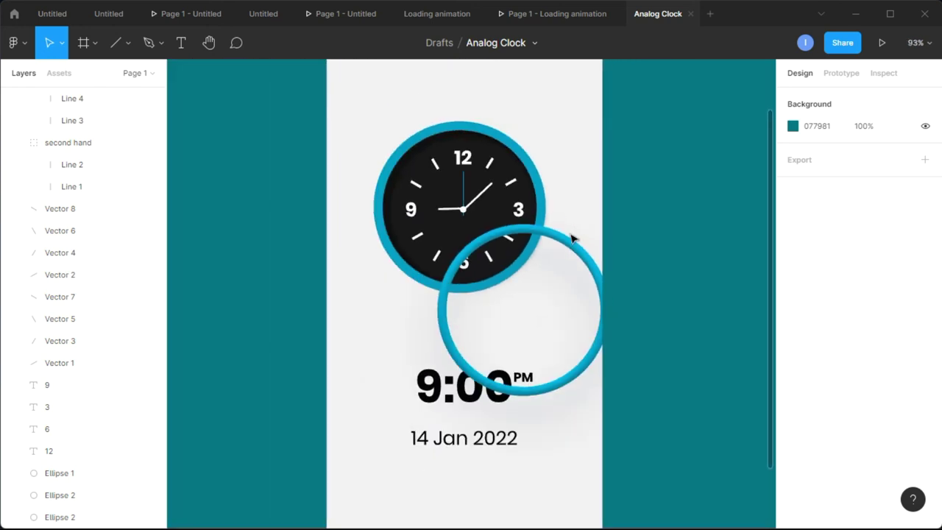
click(542, 200)
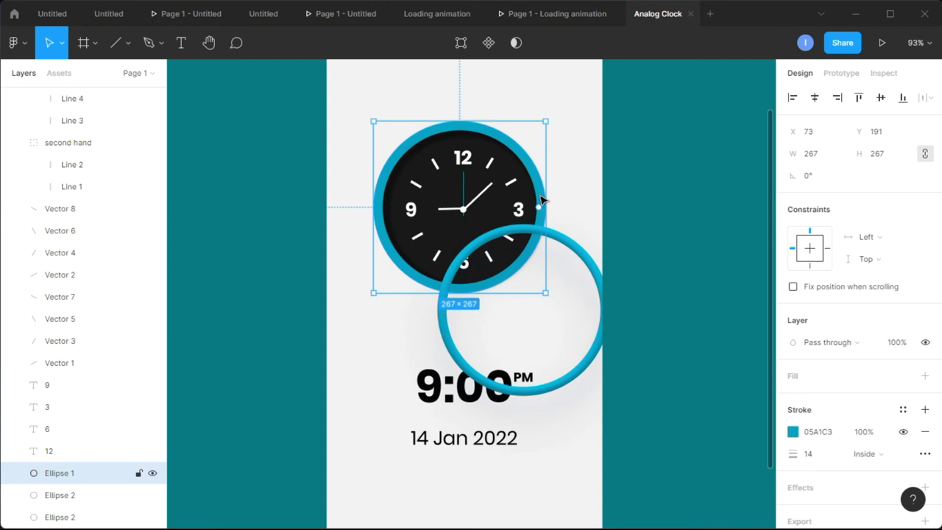
Delete the flat ring Ellipse 1 and nudge the clock face Ellipse 2 slightly up-left
key(Delete)
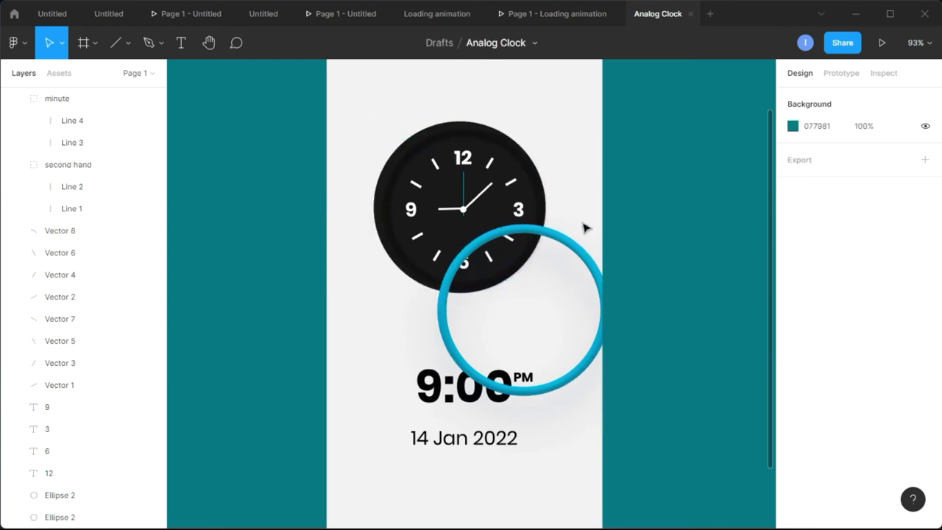
click(518, 152)
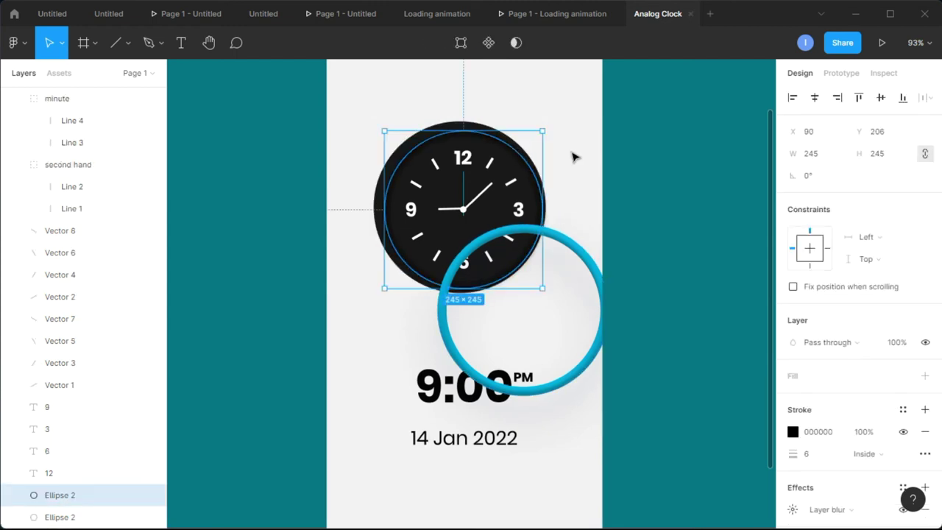
key(Left)
key(Left)
key(Left)
key(Left)
key(Left)
key(Left)
key(Left)
key(Left)
key(Left)
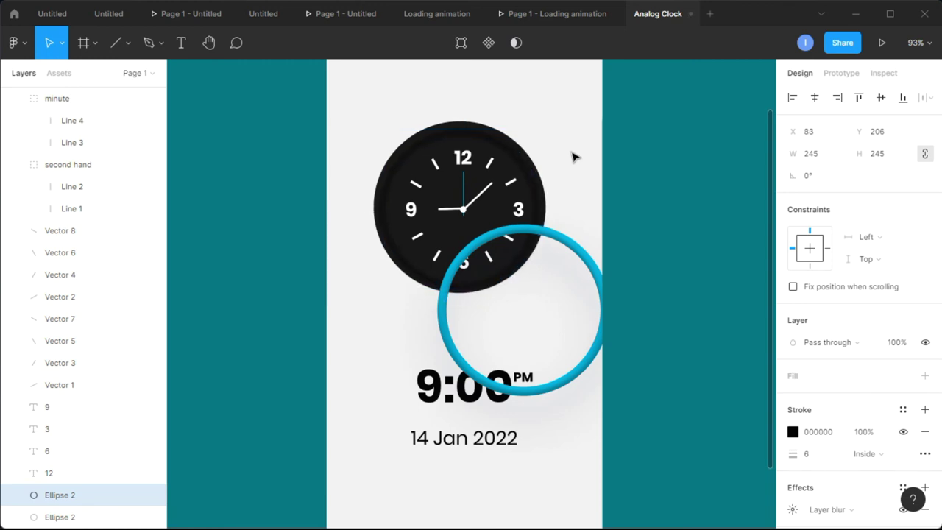
key(Left)
key(Up)
key(Up)
Move the 3D ring Ellipse 4 onto the clock face and nudge it down until centred
drag(583, 270, 529, 155)
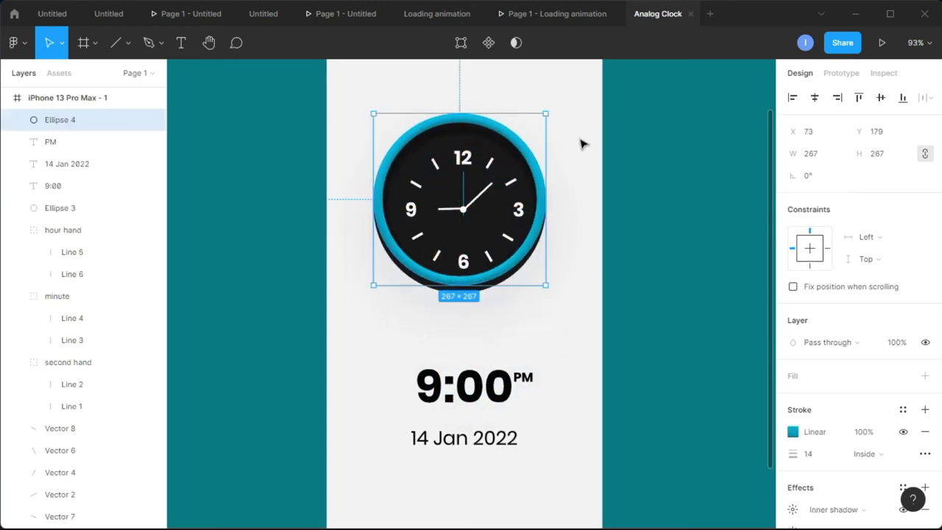
scroll(580, 142, up, 5)
key(Down)
key(Down)
key(Down)
key(Down)
key(Down)
key(Down)
key(Down)
key(Down)
key(Down)
key(Down)
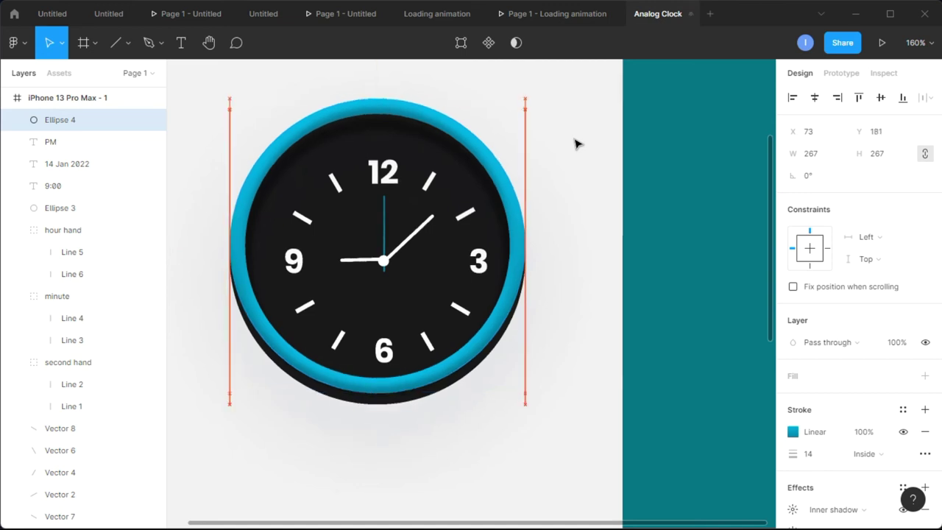
key(Down)
key(Down)
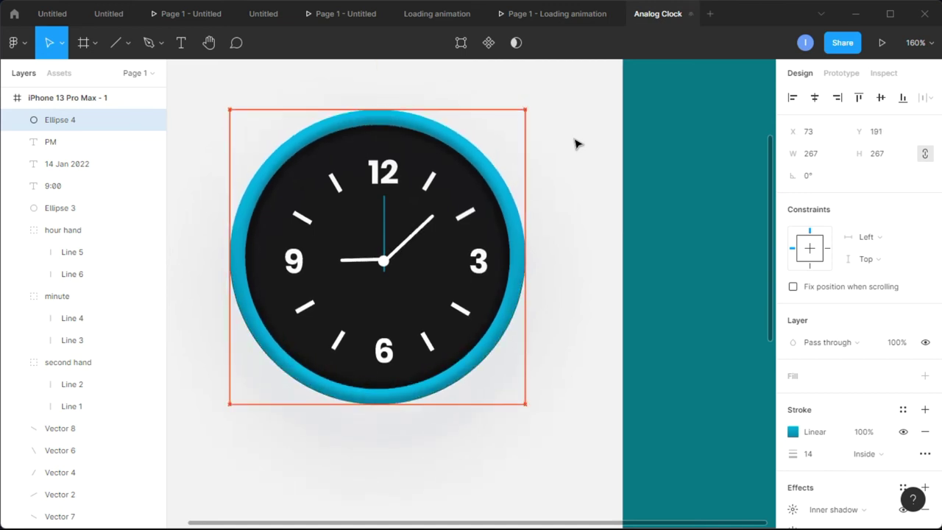
key(Escape)
scroll(582, 190, down, 5)
scroll(549, 145, up, 3)
scroll(548, 145, down, 4)
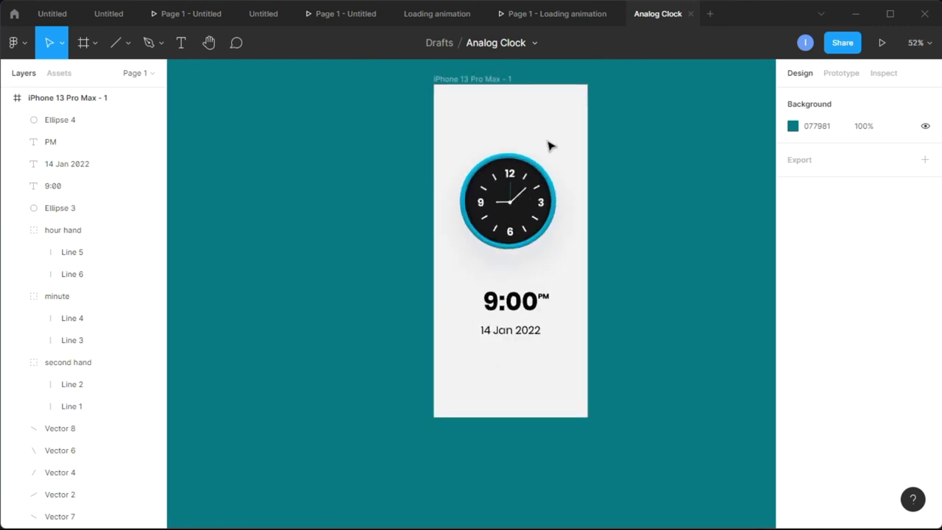
scroll(549, 145, up, 1)
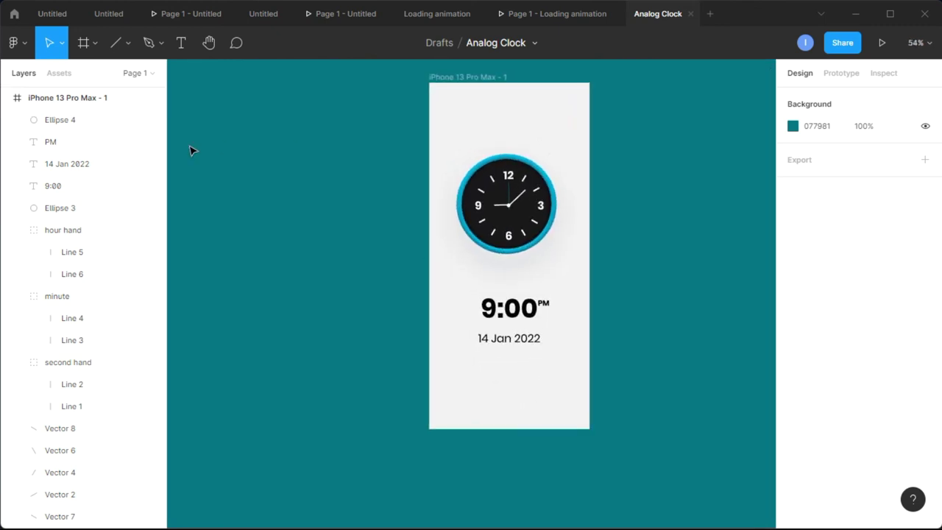
click(52, 107)
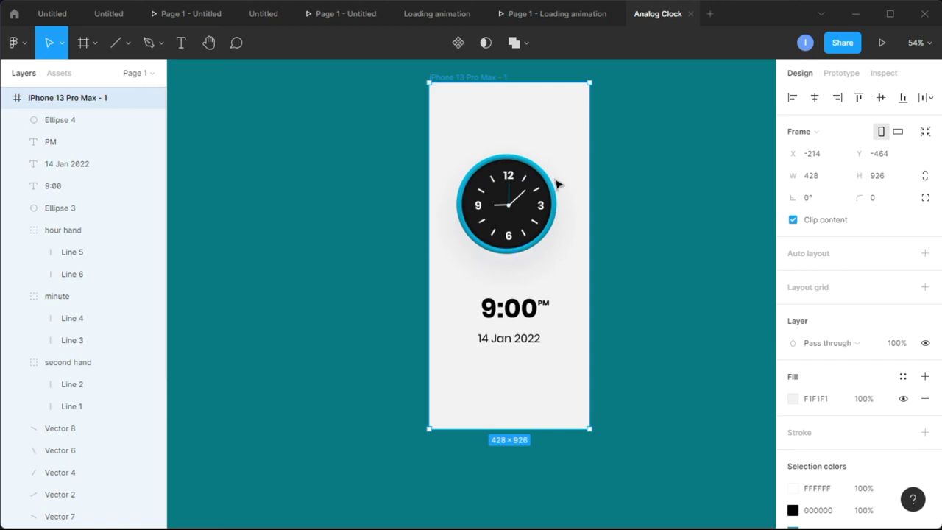
Rotate the minute hand group upright with an exact 0° rotation
scroll(533, 193, up, 5)
scroll(477, 190, up, 2)
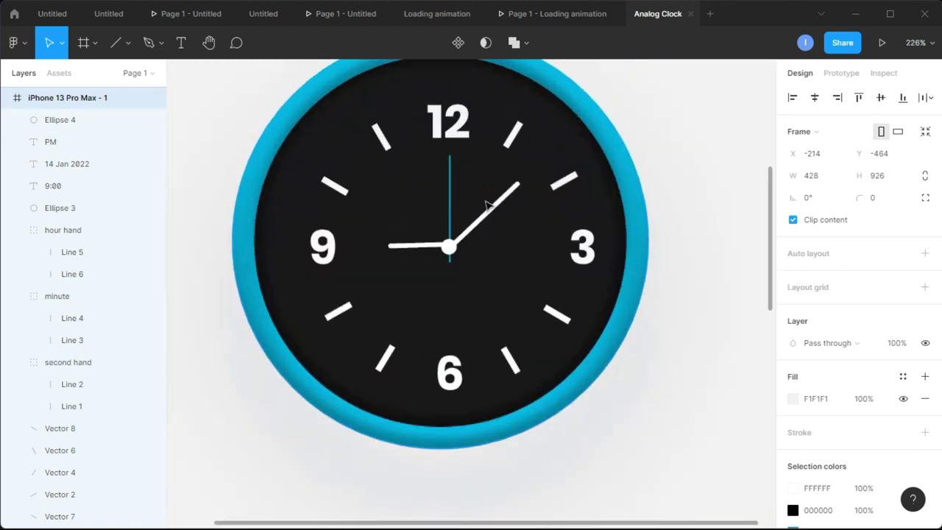
click(484, 203)
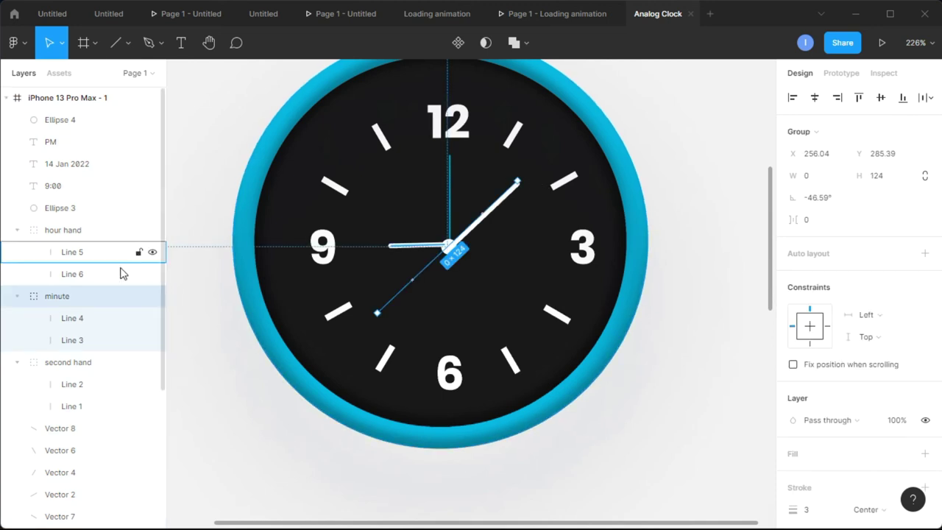
click(530, 179)
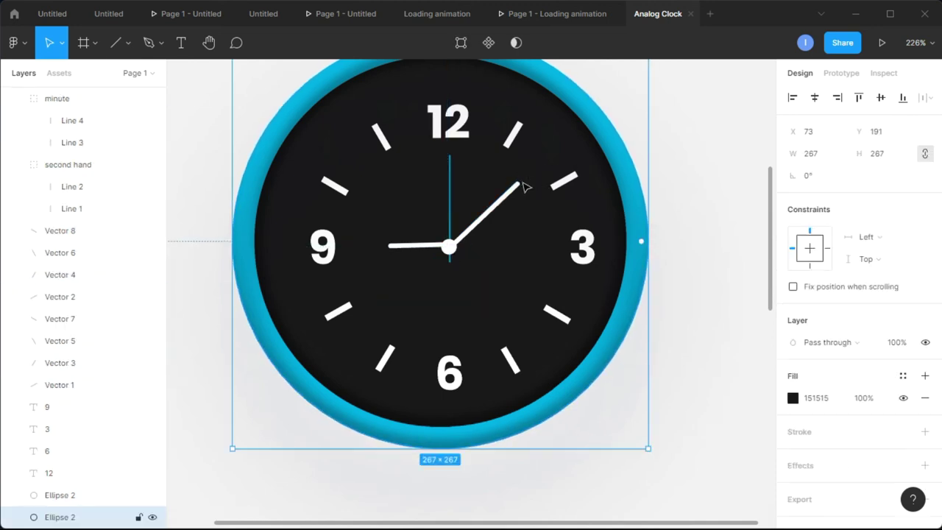
scroll(66, 412, up, 5)
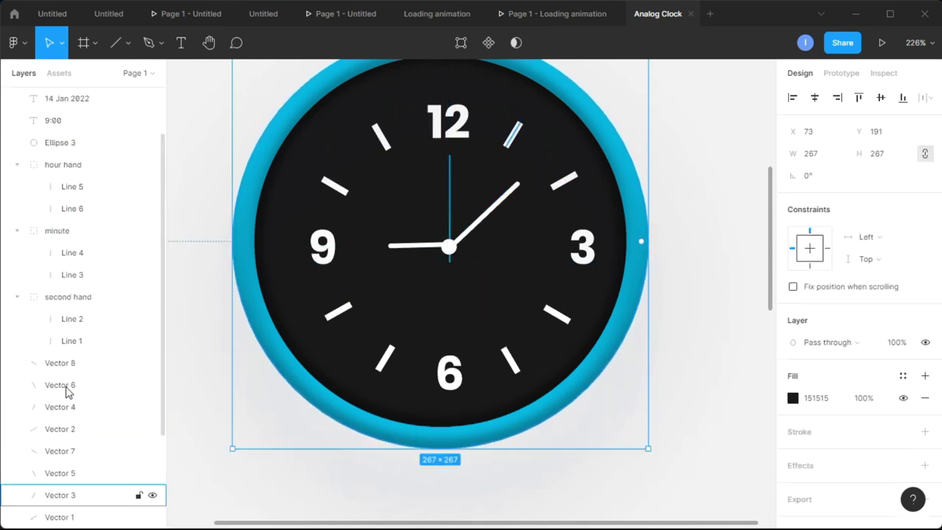
click(65, 296)
drag(525, 180, 449, 136)
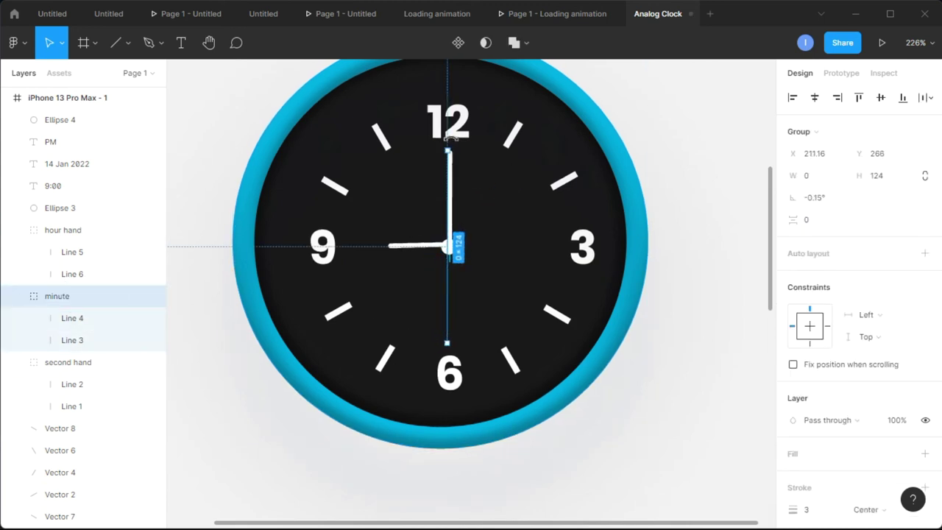
click(819, 200)
key(Return)
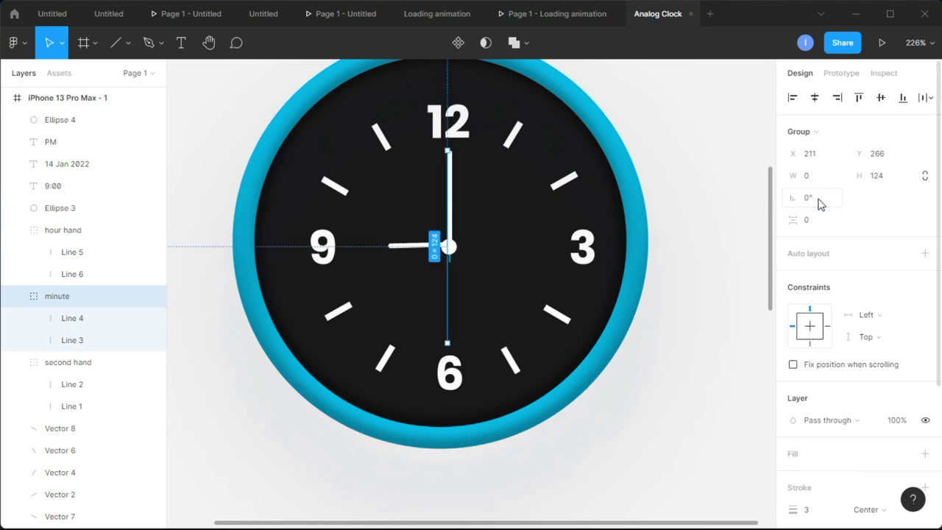
click(741, 185)
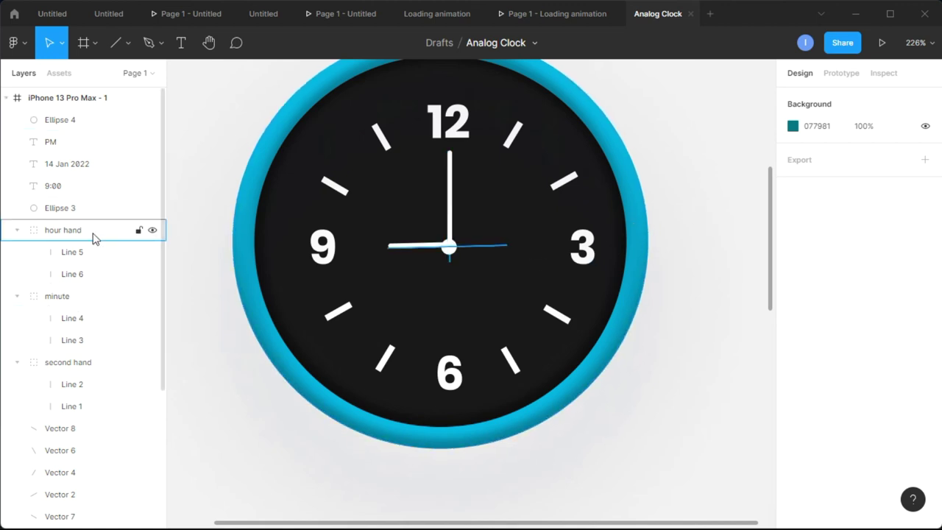
Move the 'second hand' group above 'hour hand' in the Layers panel
click(64, 362)
drag(44, 305, 42, 226)
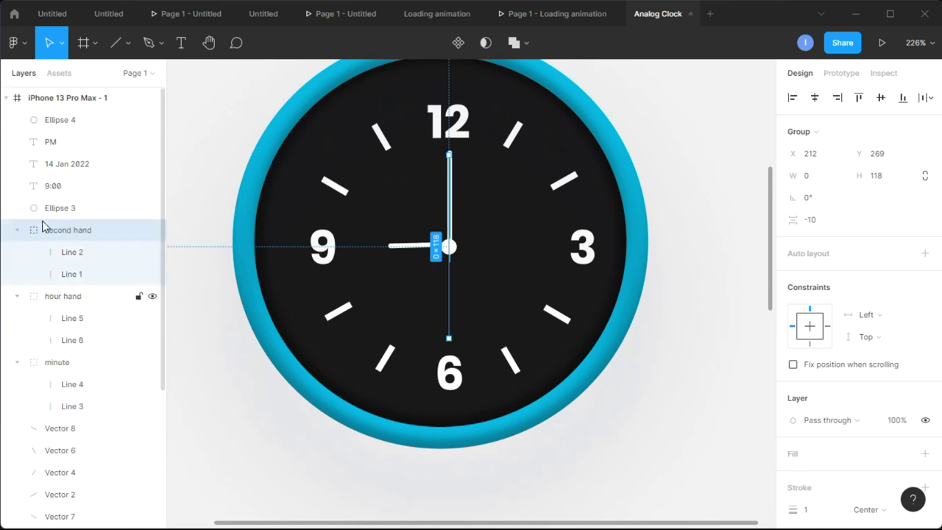
click(699, 295)
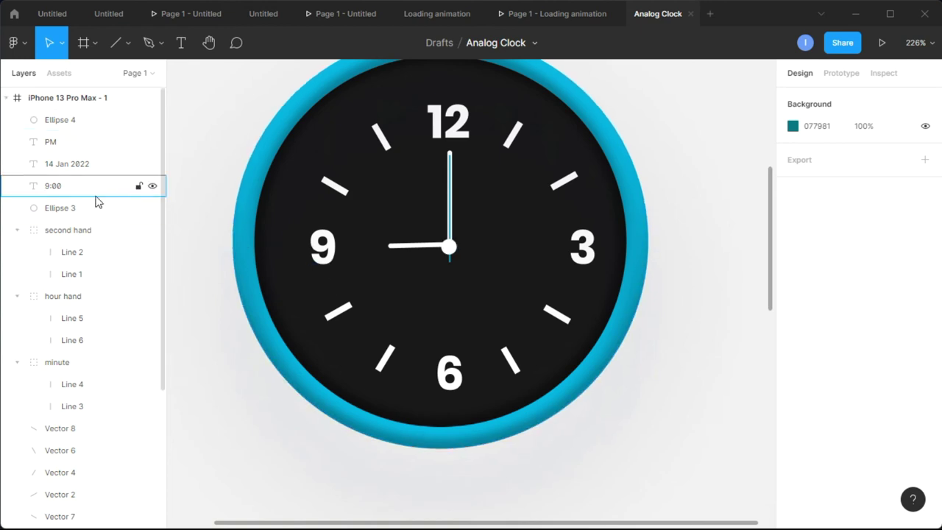
click(86, 98)
key(shift+2)
scroll(169, 153, down, 5)
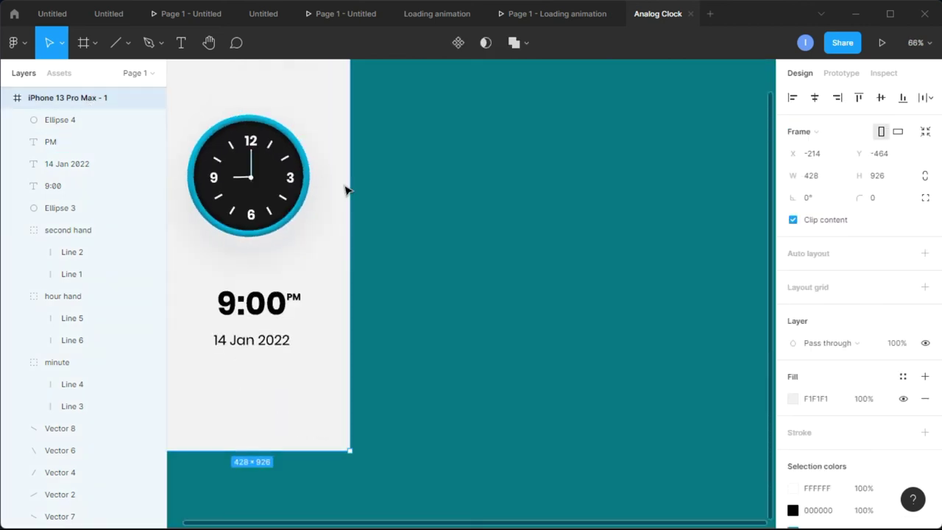
Duplicate the phone frame as iPhone 13 Pro Max - 2 and expand its layers
scroll(342, 190, left, 3)
scroll(348, 190, down, 2)
scroll(348, 190, down, 3)
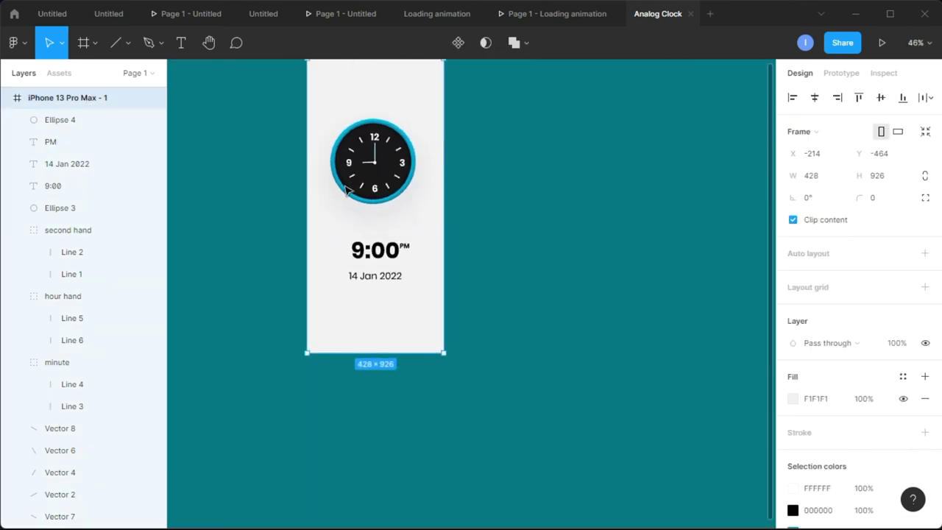
scroll(348, 189, up, 2)
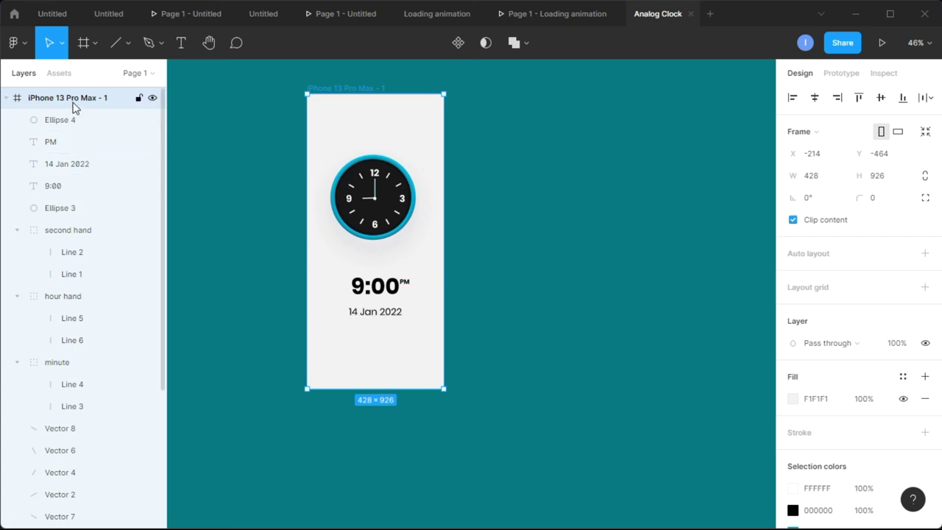
key(ctrl+d)
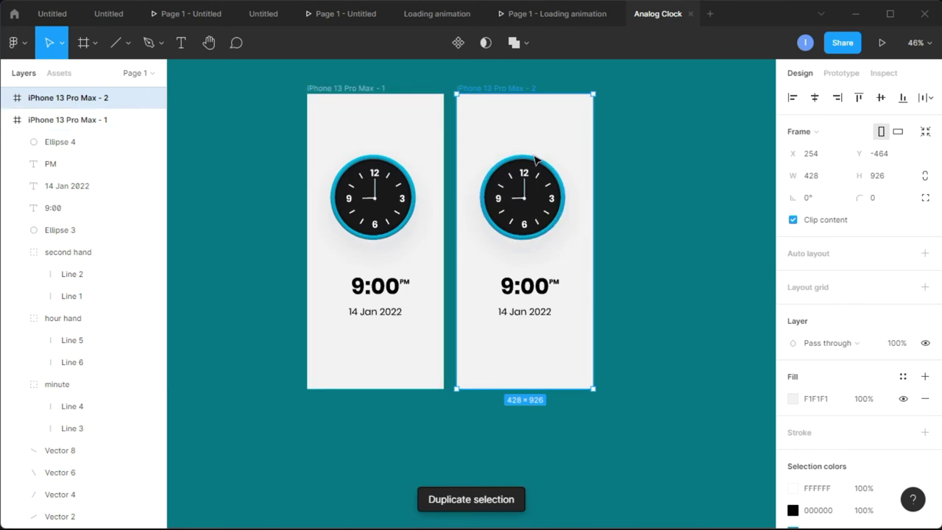
click(6, 120)
click(6, 98)
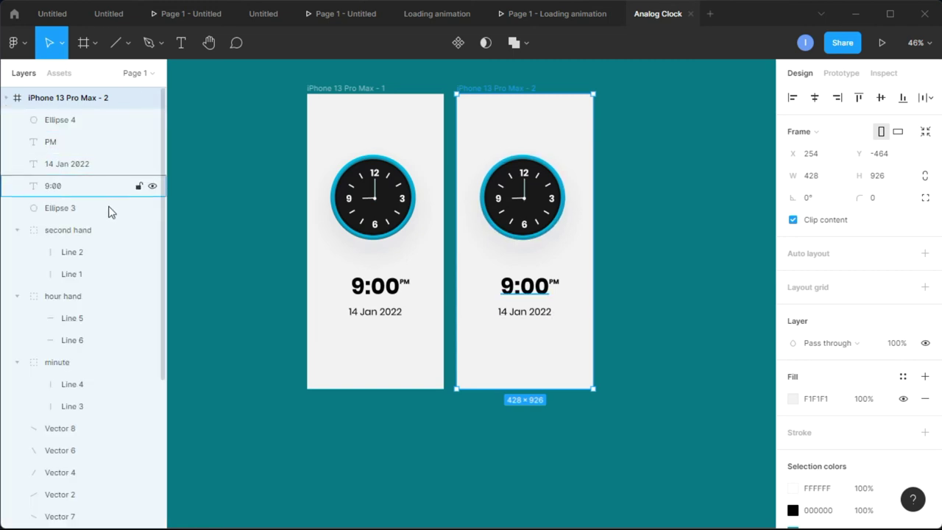
Rotate the copy's 'second hand' group to -90° so it points at 3
click(79, 231)
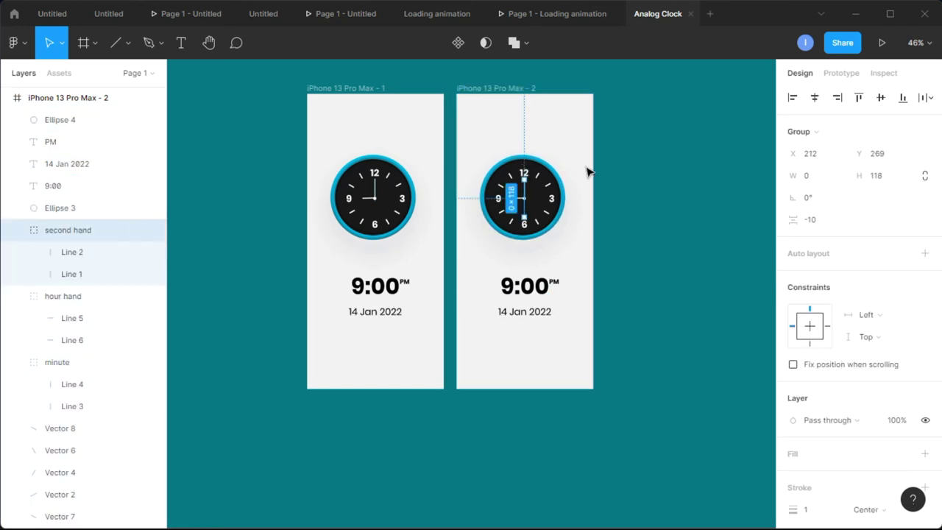
scroll(568, 179, up, 6)
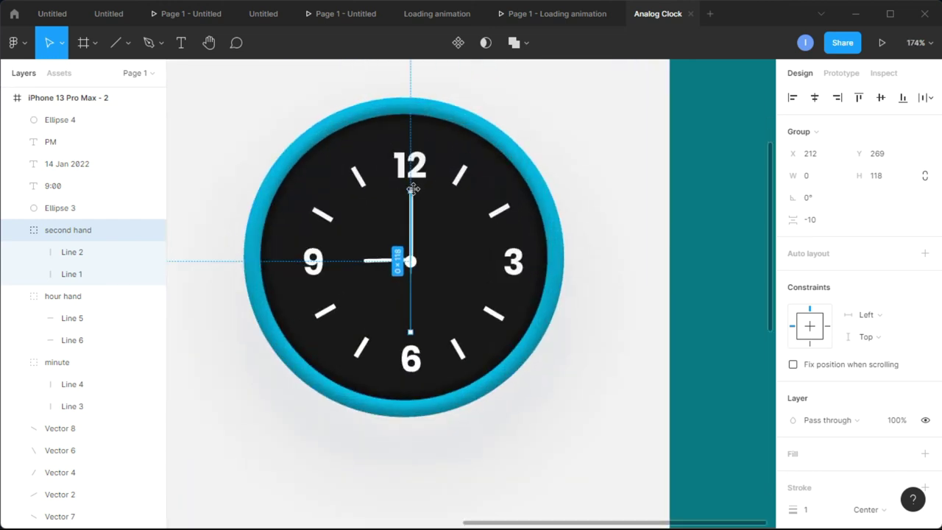
drag(410, 183, 499, 262)
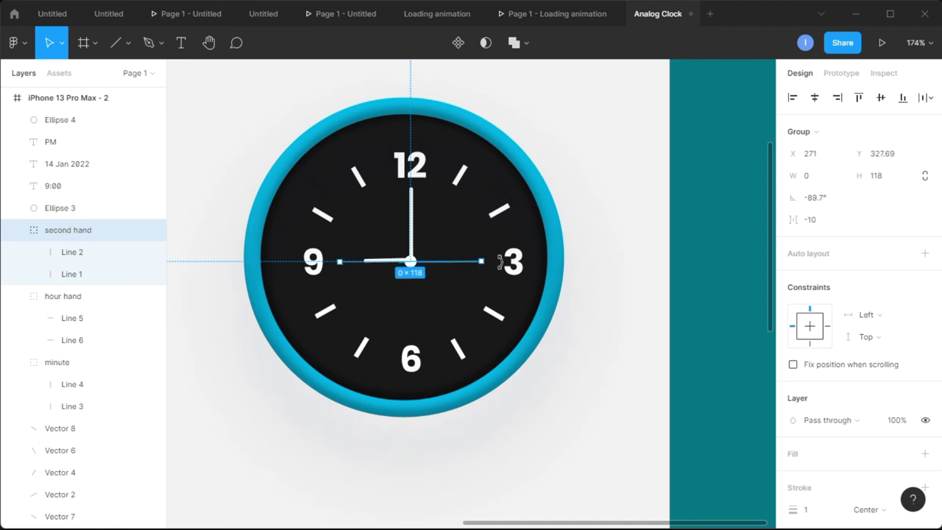
drag(499, 263, 497, 260)
click(816, 200)
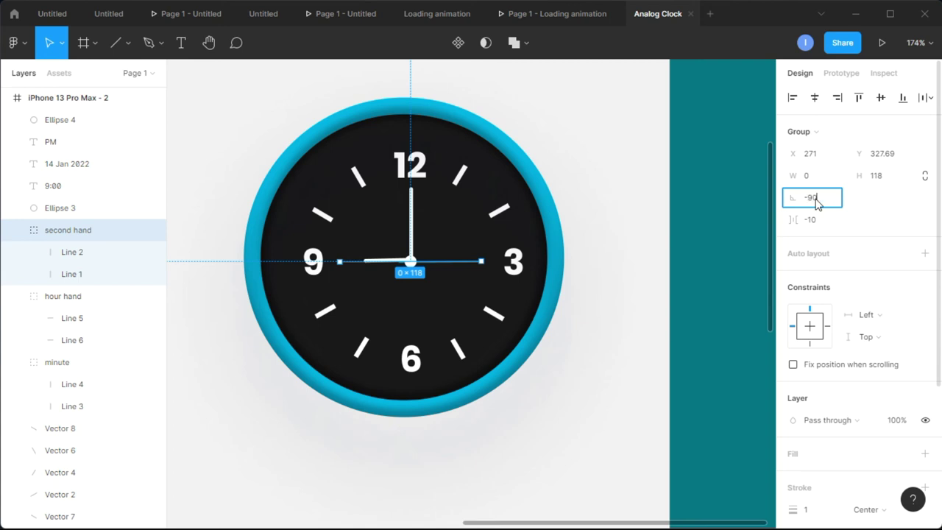
key(Return)
click(595, 239)
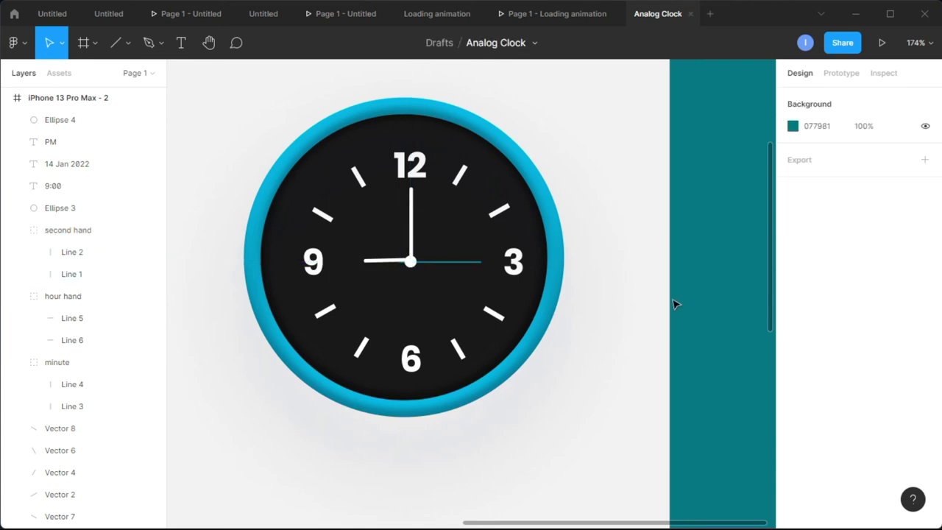
scroll(676, 304, down, 5)
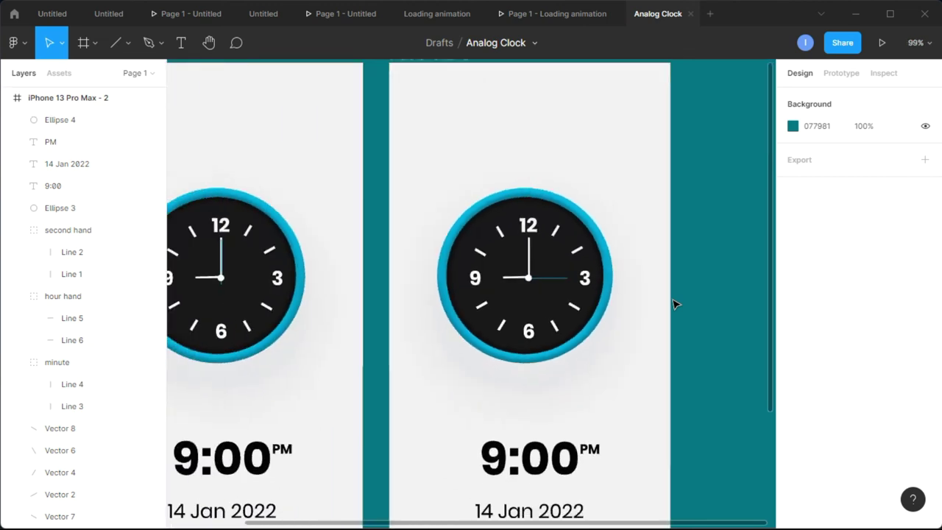
scroll(675, 304, down, 5)
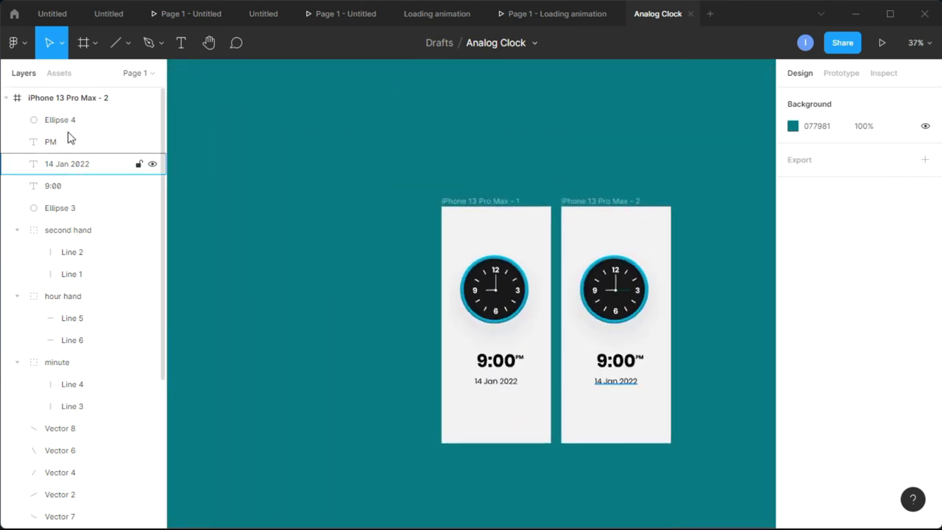
click(9, 98)
Duplicate iPhone 13 Pro Max - 2 into a third frame and expand its layers
click(92, 100)
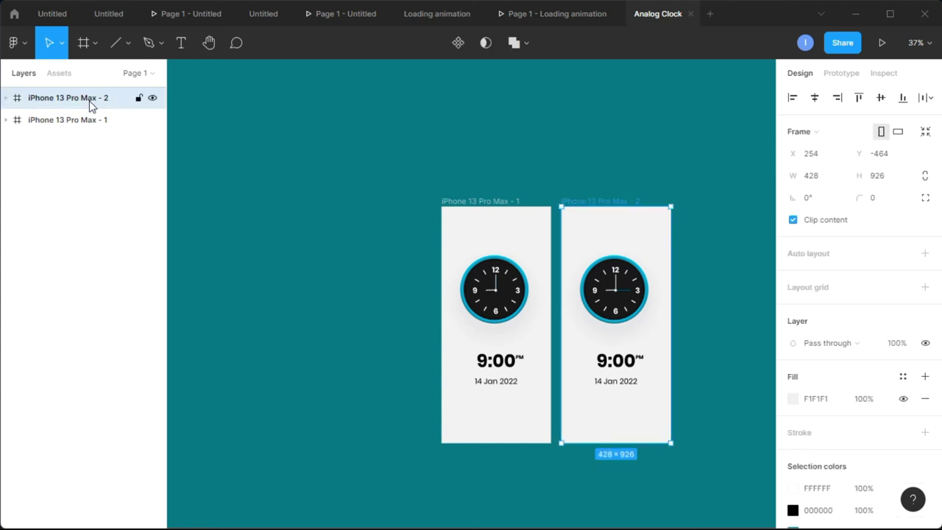
key(ctrl+d)
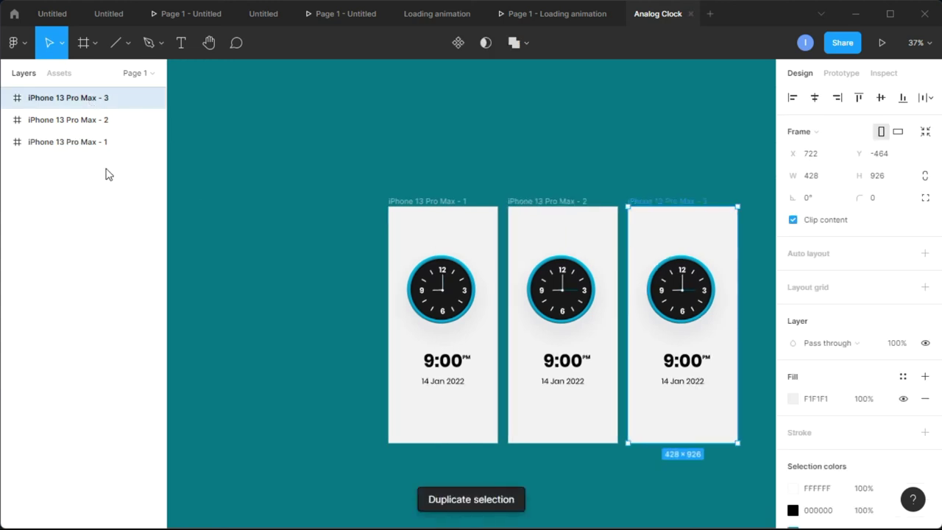
click(6, 103)
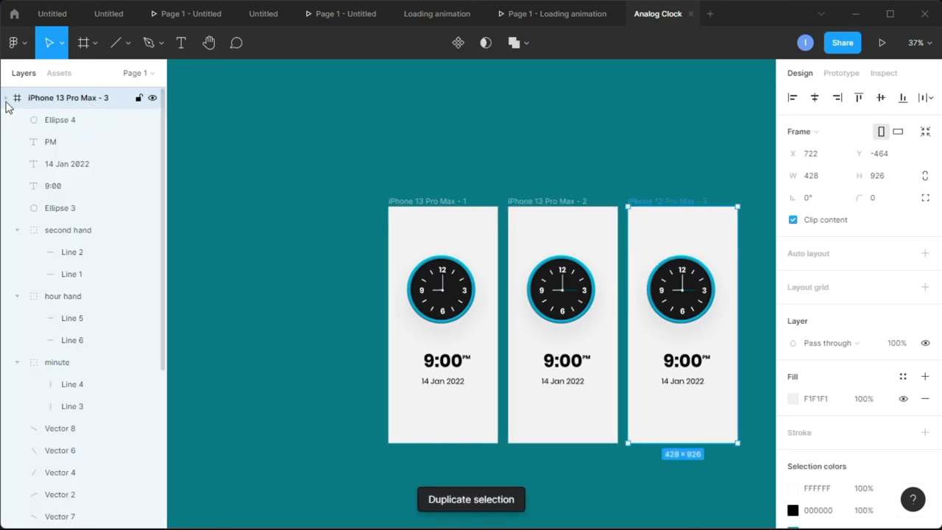
Set the third frame's 'second hand' rotation to -180 so it points at 6
click(76, 233)
scroll(765, 298, right, 3)
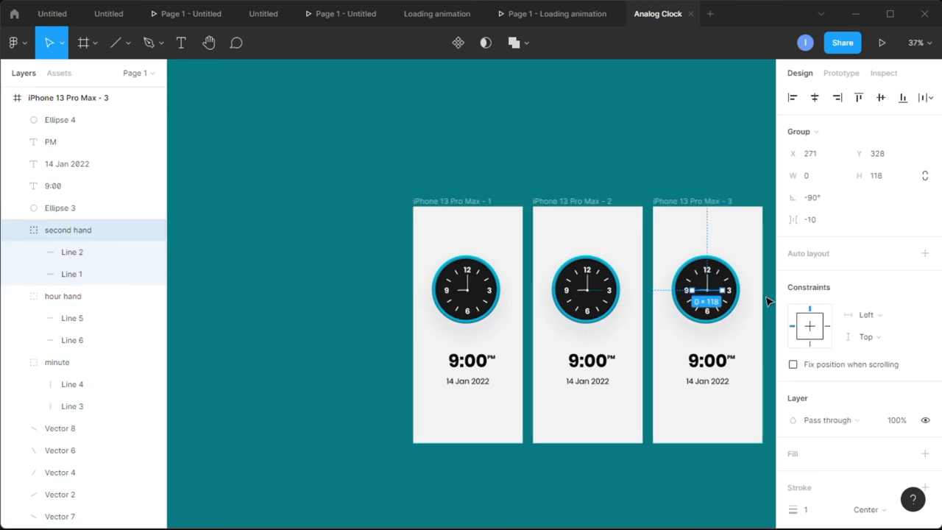
scroll(743, 294, up, 3)
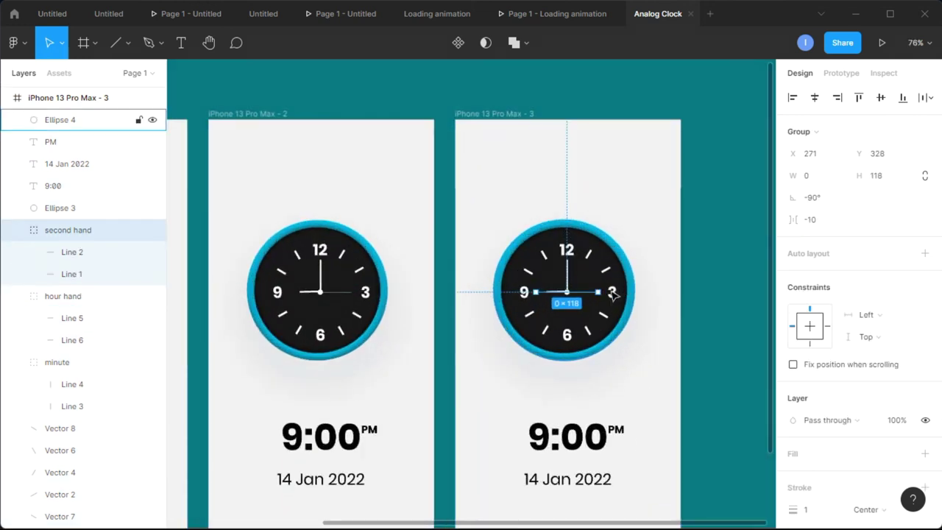
drag(602, 293, 567, 336)
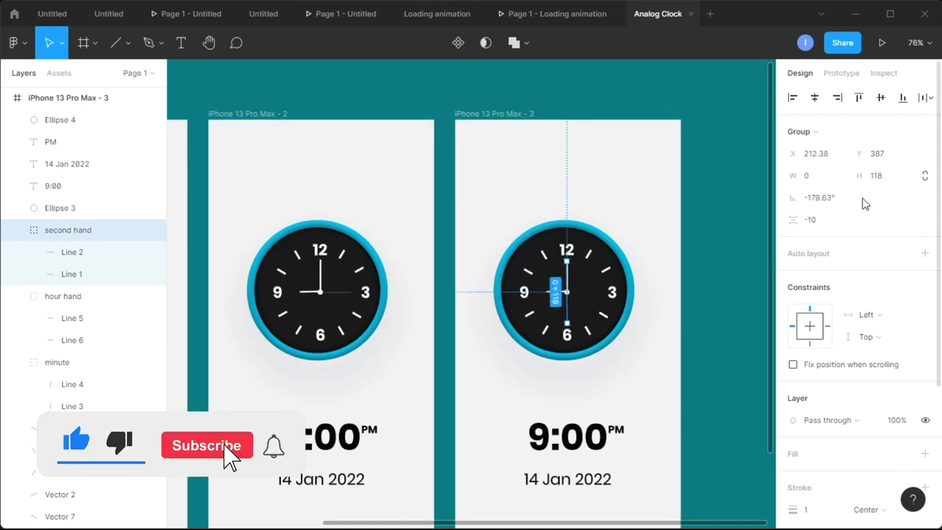
click(829, 198)
text(-)
text(180)
key(Return)
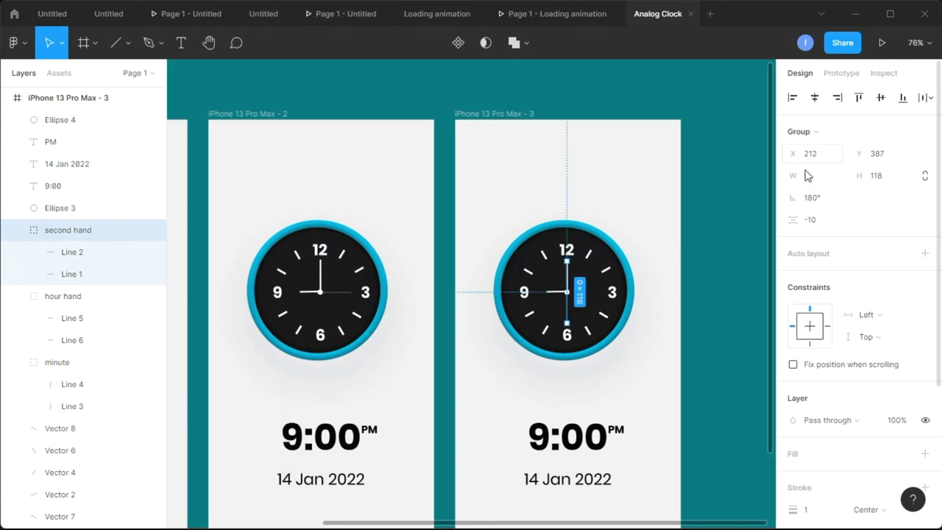
click(734, 267)
scroll(639, 334, up, 3)
scroll(639, 334, down, 5)
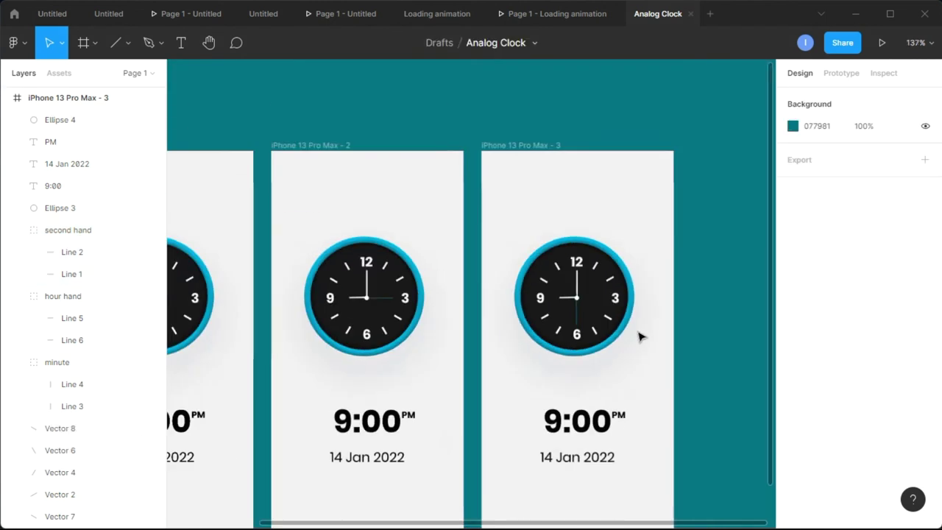
scroll(640, 335, down, 2)
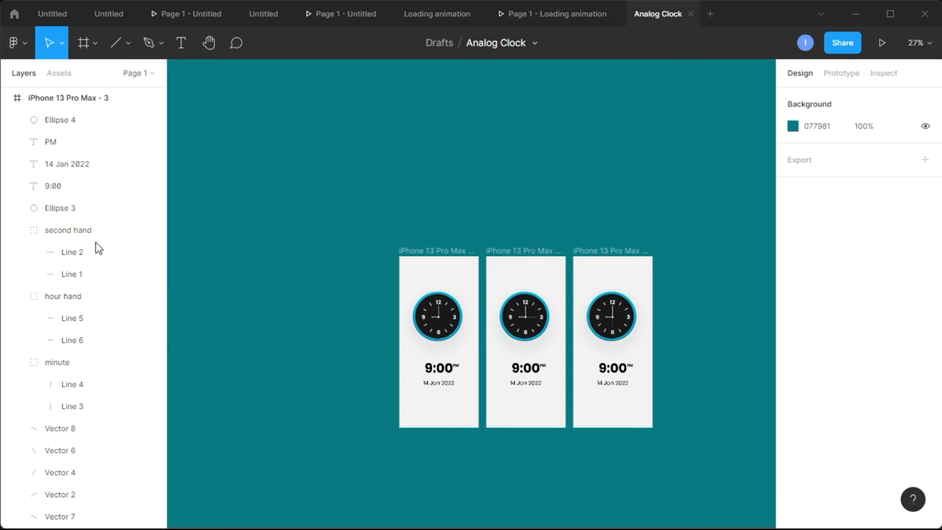
Duplicate iPhone 13 Pro Max - 3 into a fourth frame and expand its layers
click(9, 98)
click(73, 102)
key(ctrl+d)
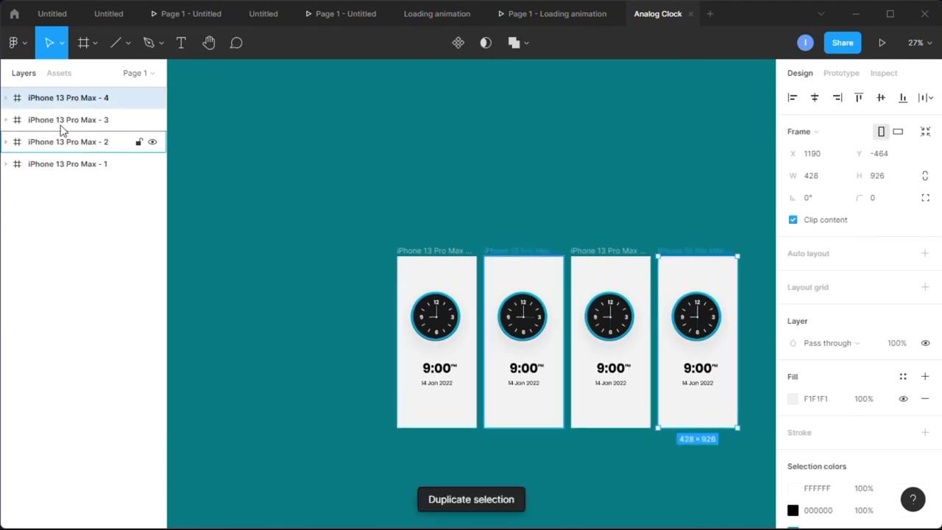
click(8, 98)
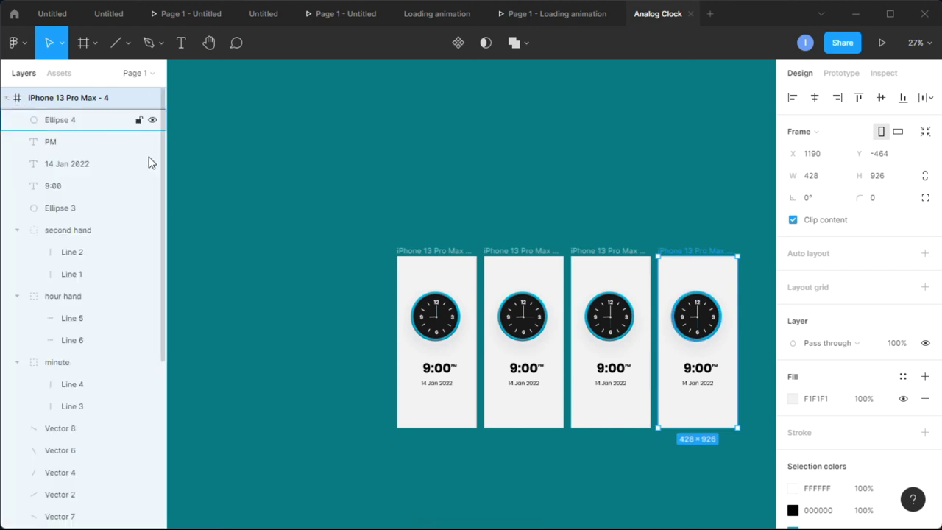
Rotate the fourth frame's 'second hand' to 90° so it points at 9
click(92, 231)
scroll(741, 324, up, 10)
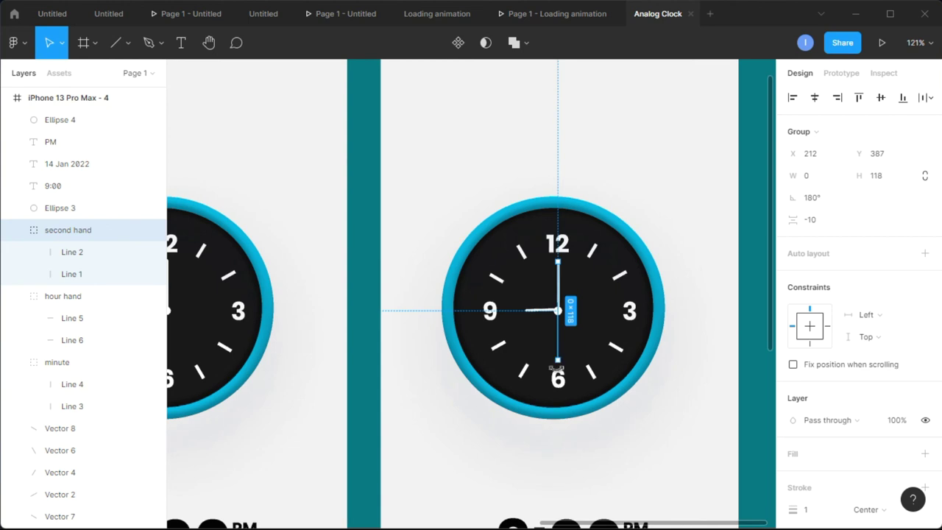
drag(548, 364, 474, 309)
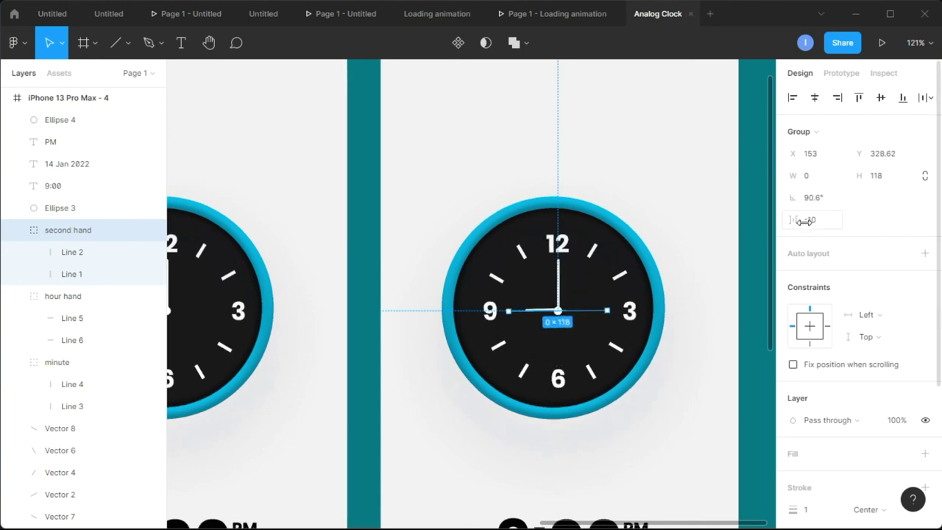
click(822, 201)
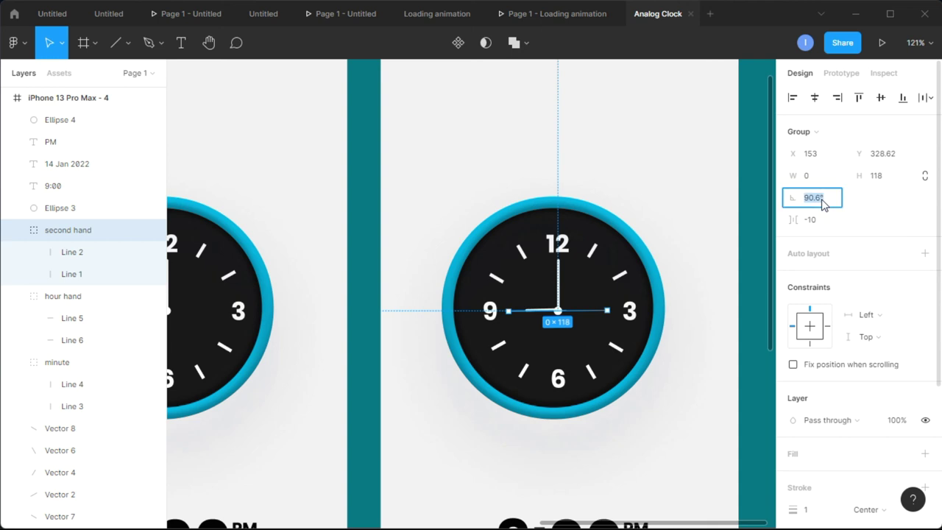
key(Return)
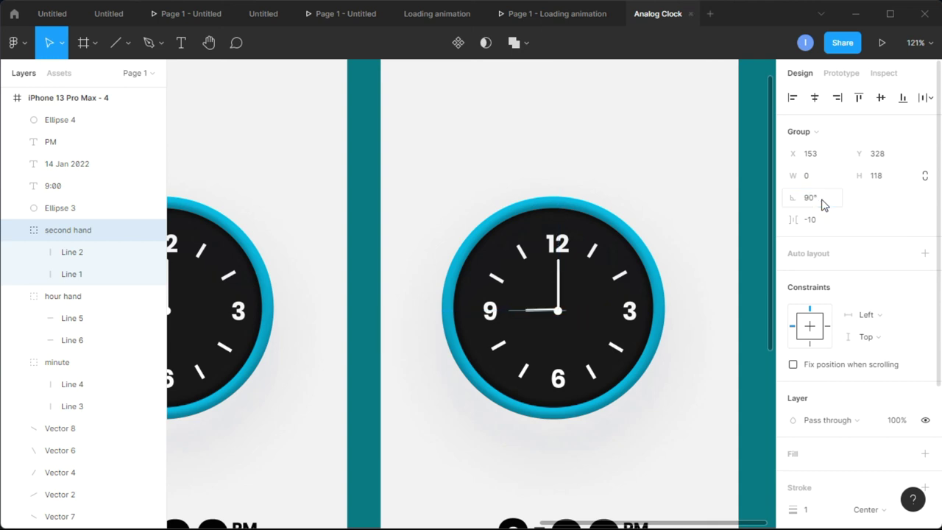
click(703, 358)
scroll(704, 359, down, 10)
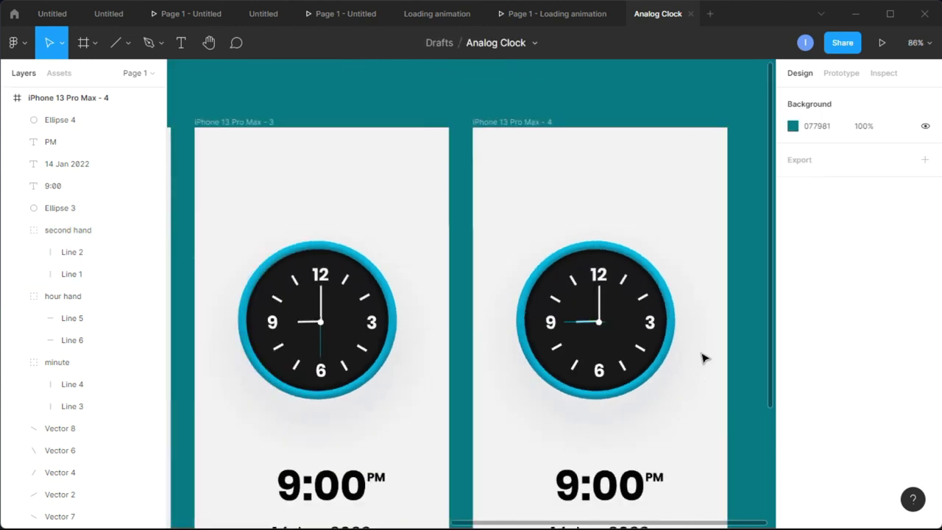
scroll(704, 358, down, 2)
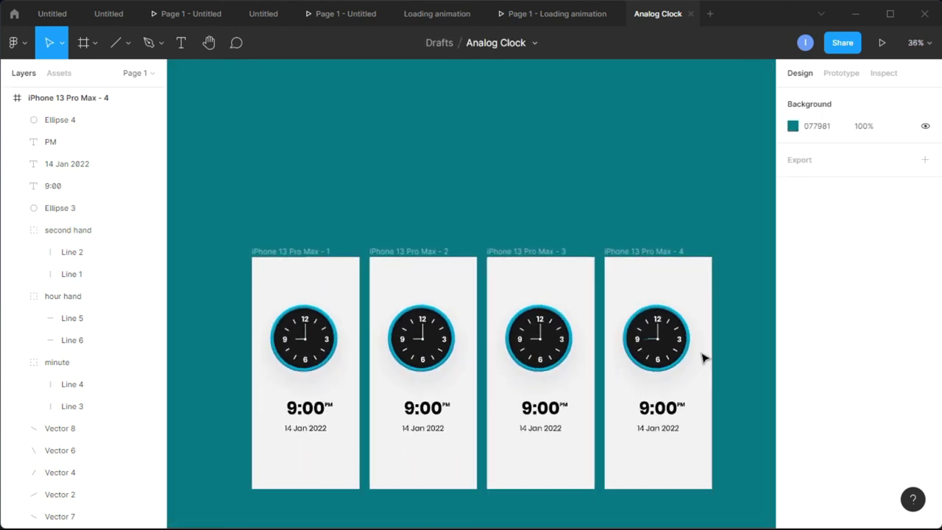
scroll(679, 370, down, 2)
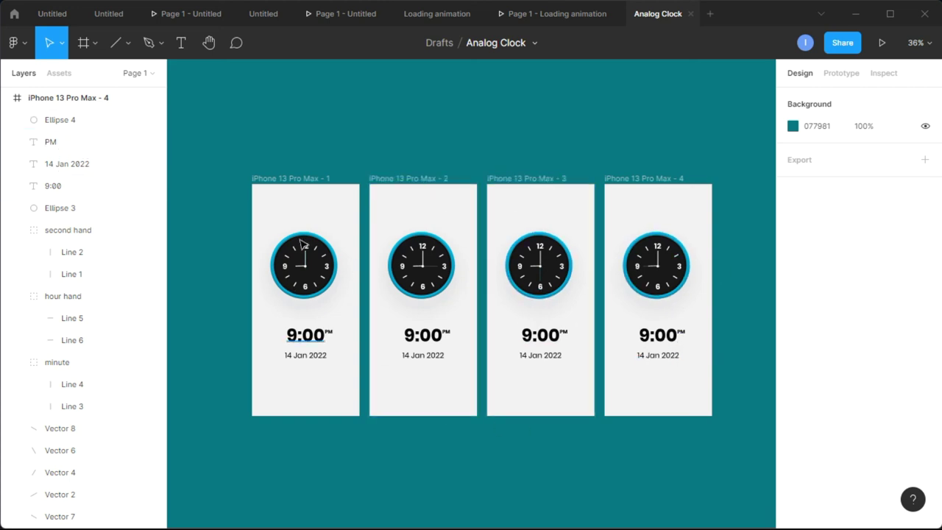
click(6, 99)
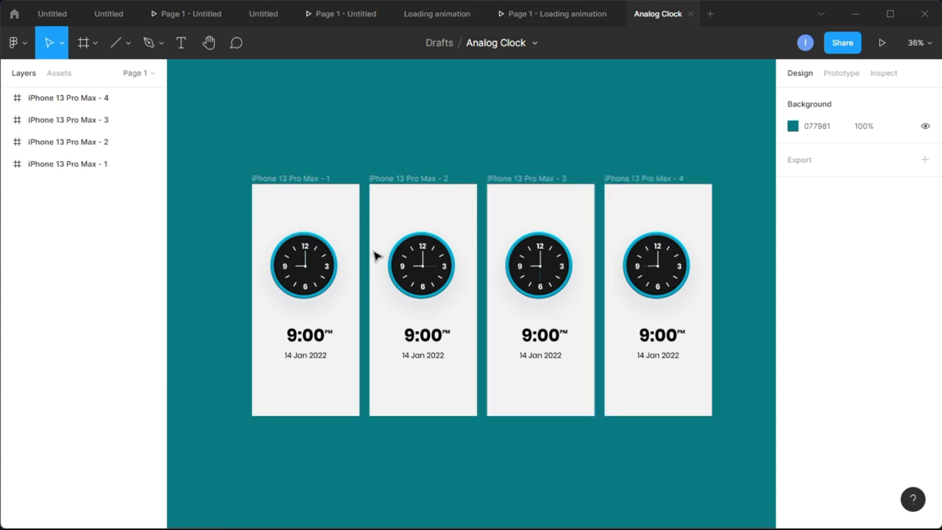
In the Prototype tab, connect frame 1 to frame 2 with an After delay 1ms trigger
click(76, 165)
click(839, 78)
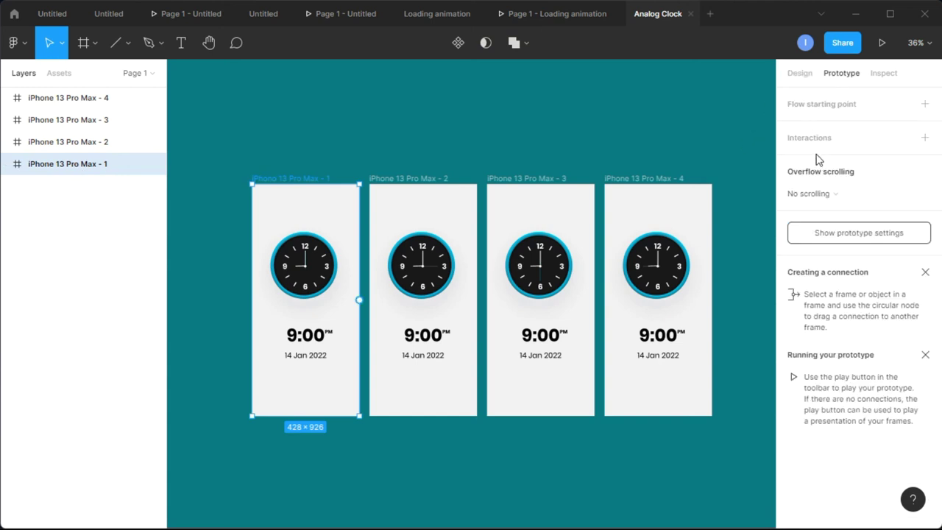
drag(359, 300, 393, 307)
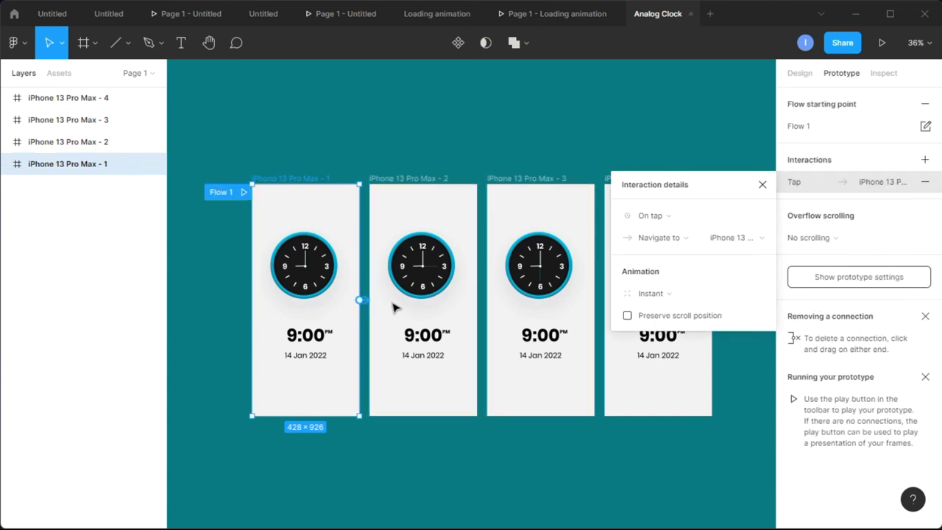
click(675, 225)
click(667, 383)
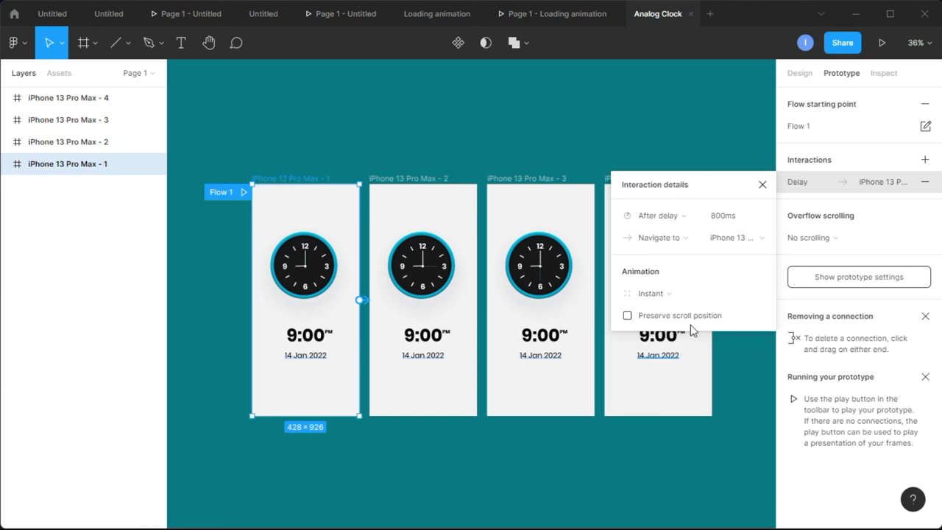
click(733, 218)
text(1)
click(706, 259)
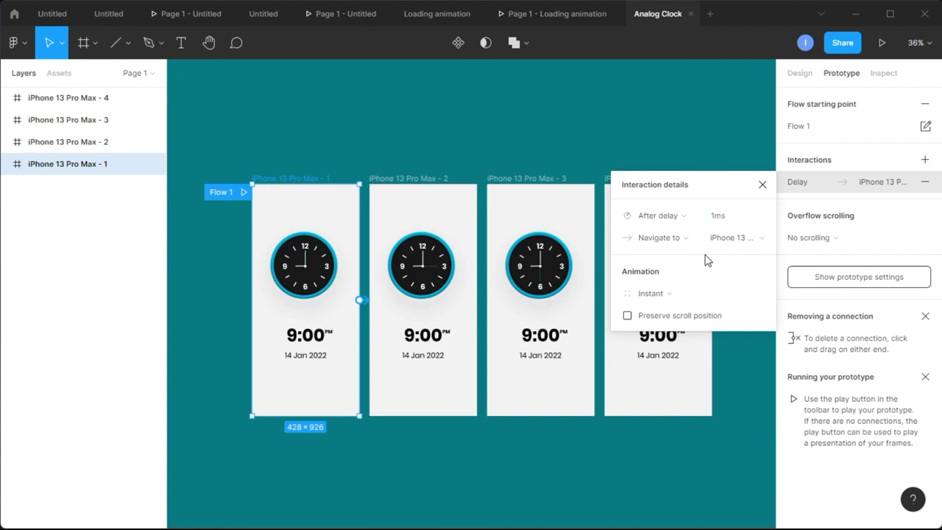
Use Smart animate with duration 15000 entered, capped at 10000ms ease out
click(683, 294)
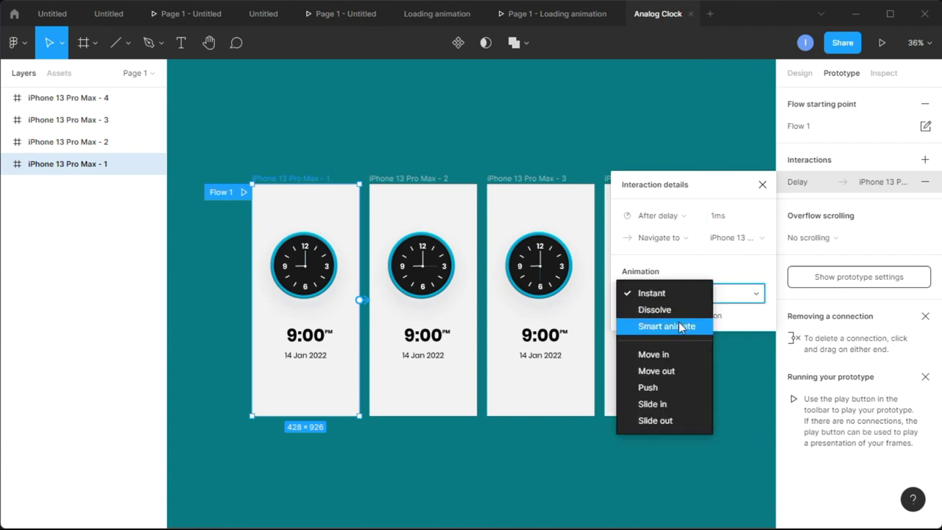
click(681, 328)
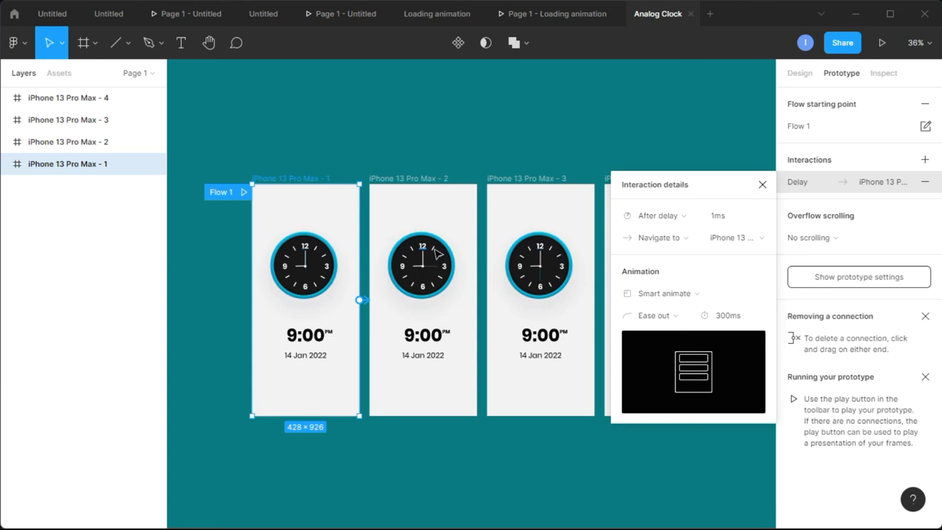
click(738, 322)
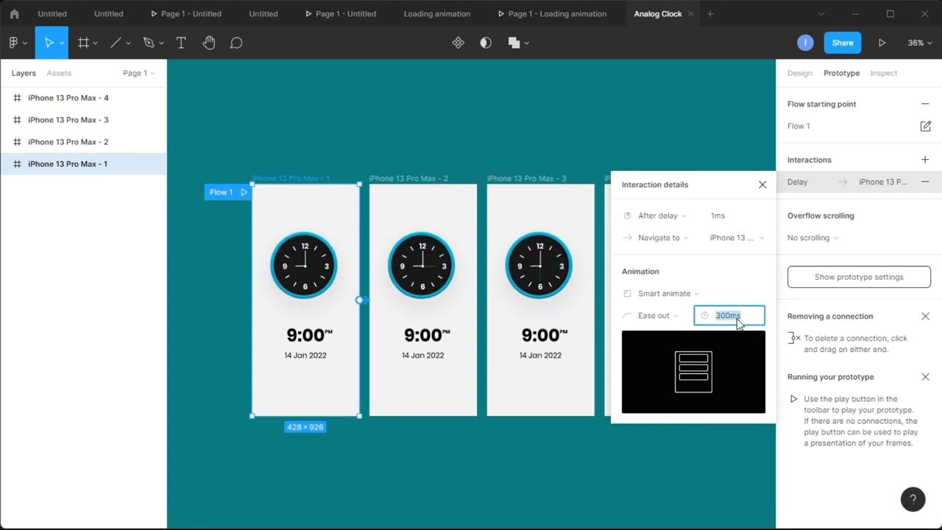
text(15000)
key(Return)
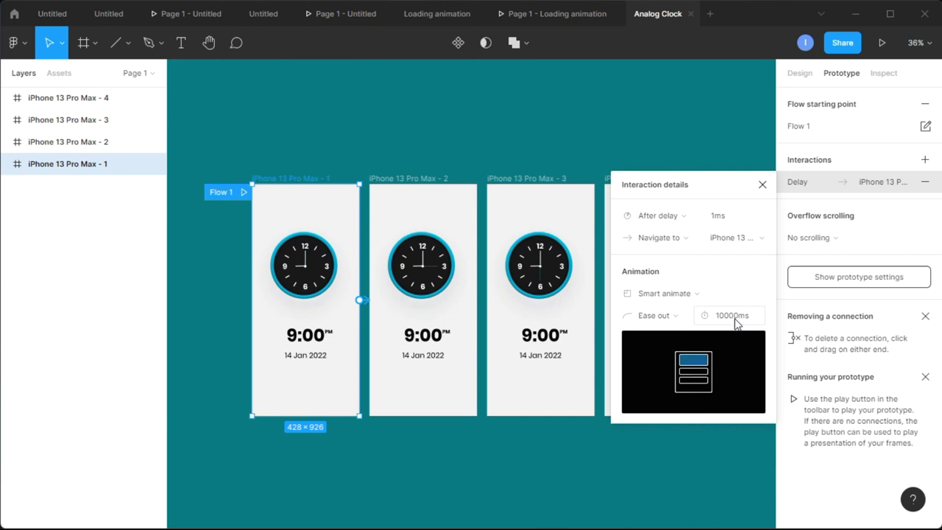
click(762, 185)
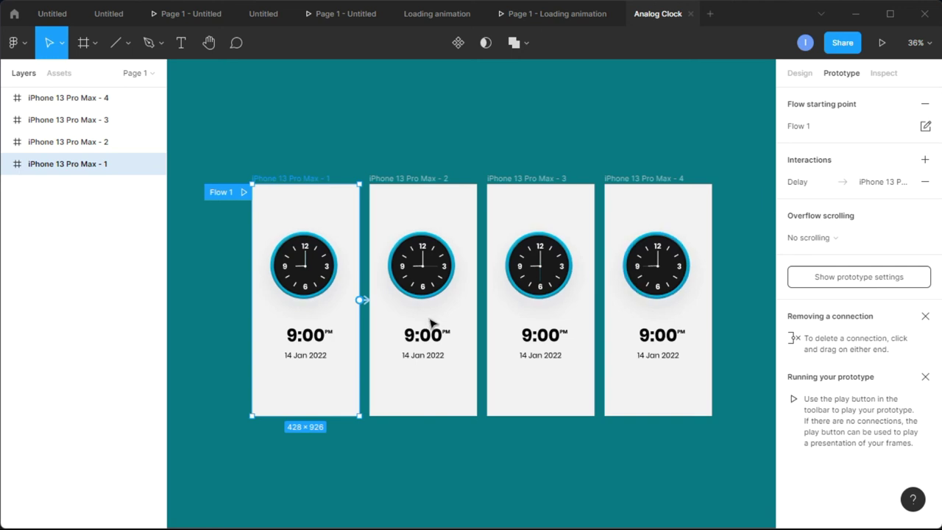
Connect frame 2 to frame 3 with an After delay 1ms trigger
click(426, 184)
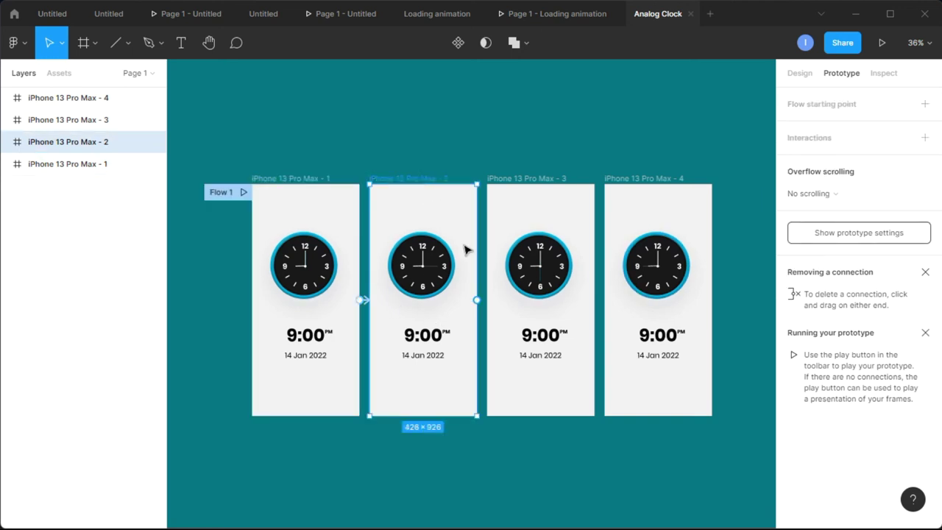
drag(476, 300, 506, 309)
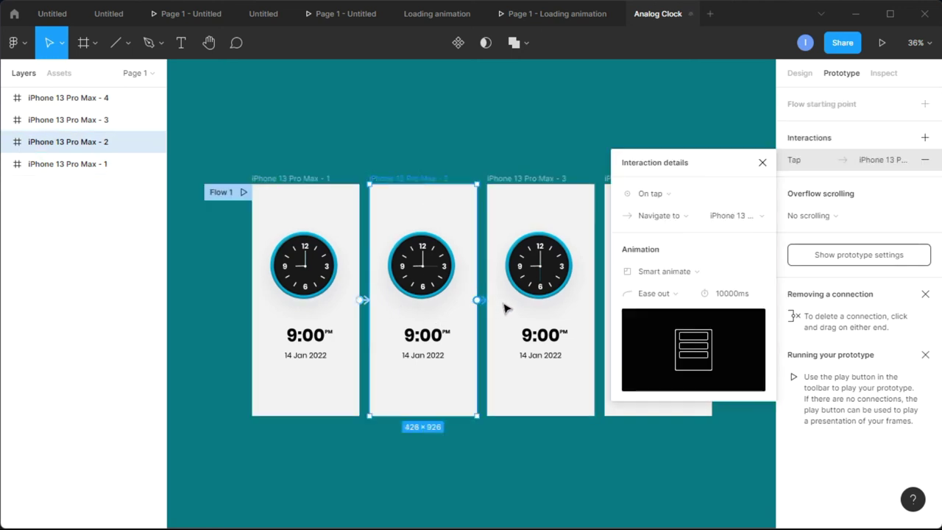
click(678, 195)
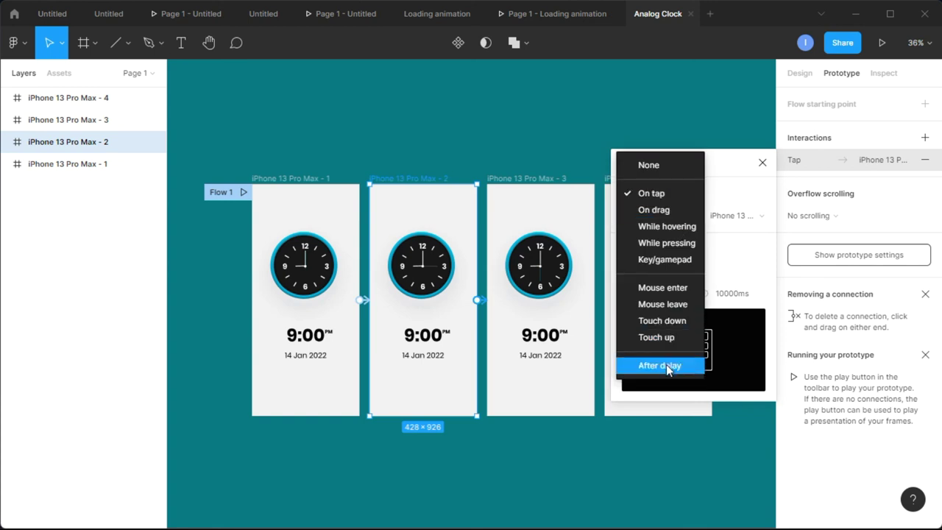
click(668, 363)
click(721, 198)
text(1)
key(Return)
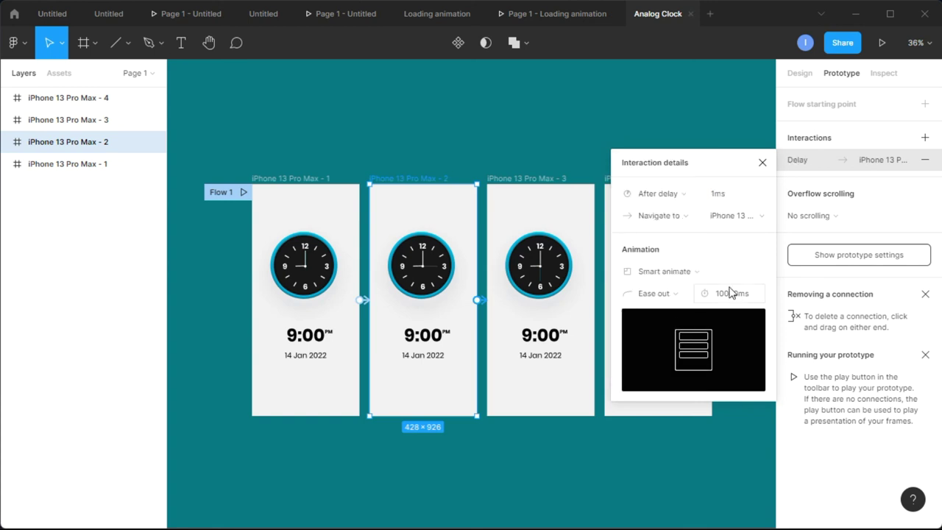
click(762, 162)
Connect frame 3 to frame 4 with an After delay 1ms trigger, keeping 10000ms duration
click(572, 185)
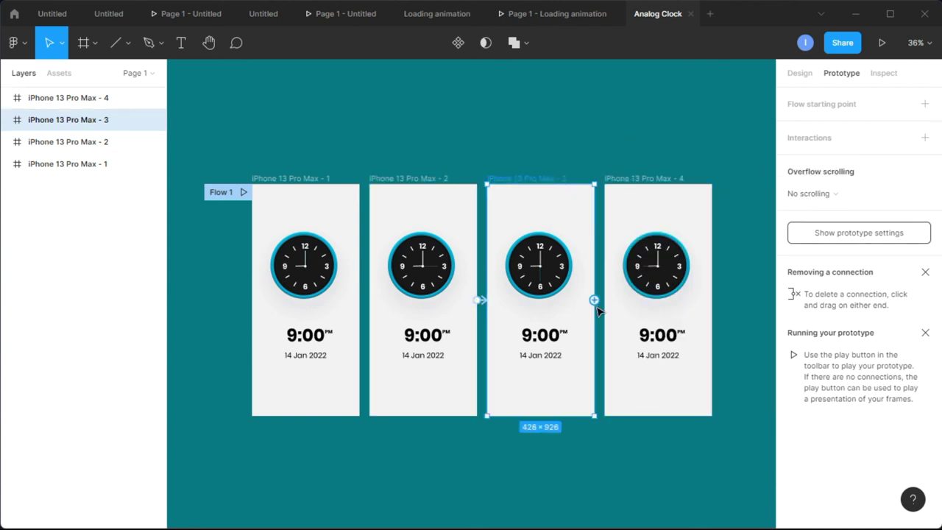
drag(596, 305, 614, 312)
click(665, 198)
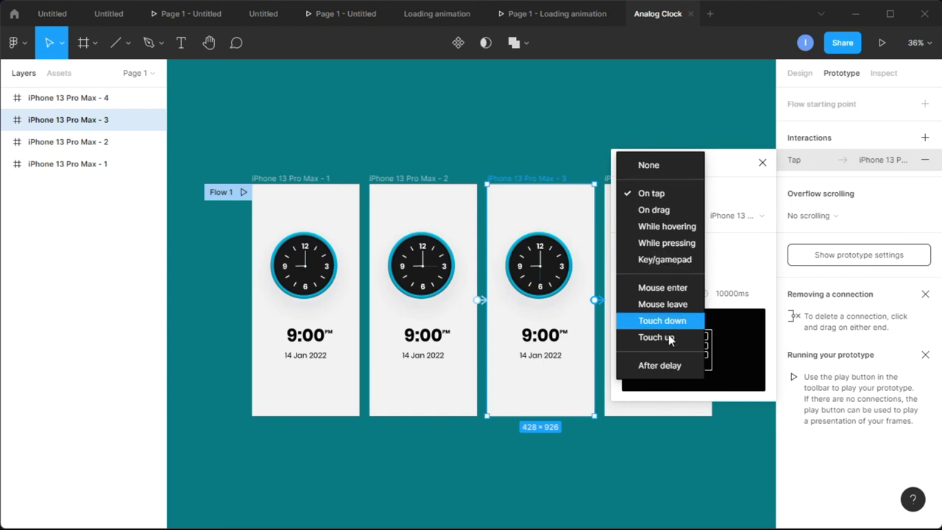
click(669, 367)
click(732, 195)
text(1)
click(738, 298)
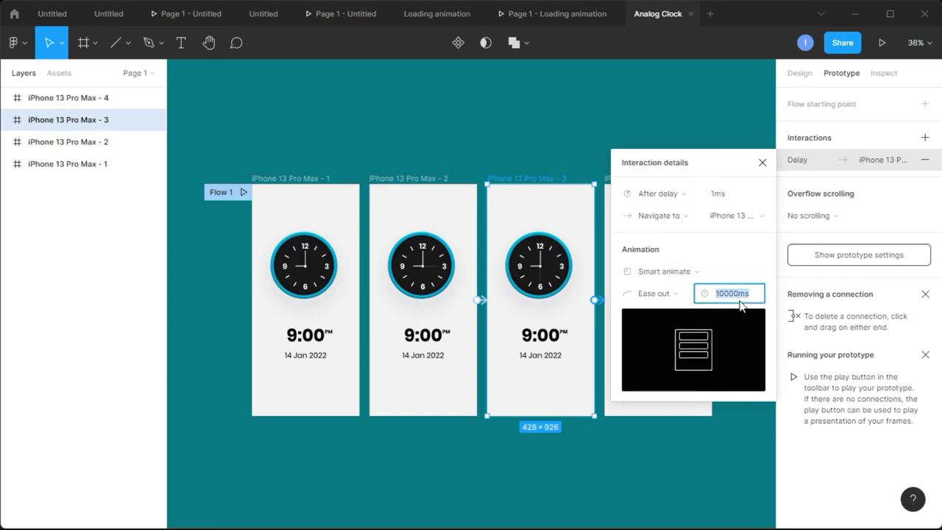
click(748, 255)
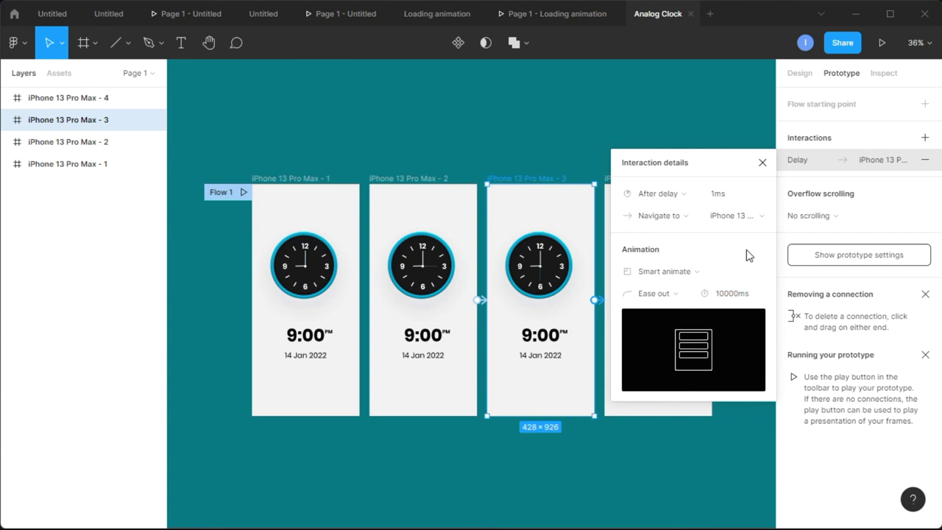
click(762, 163)
click(665, 181)
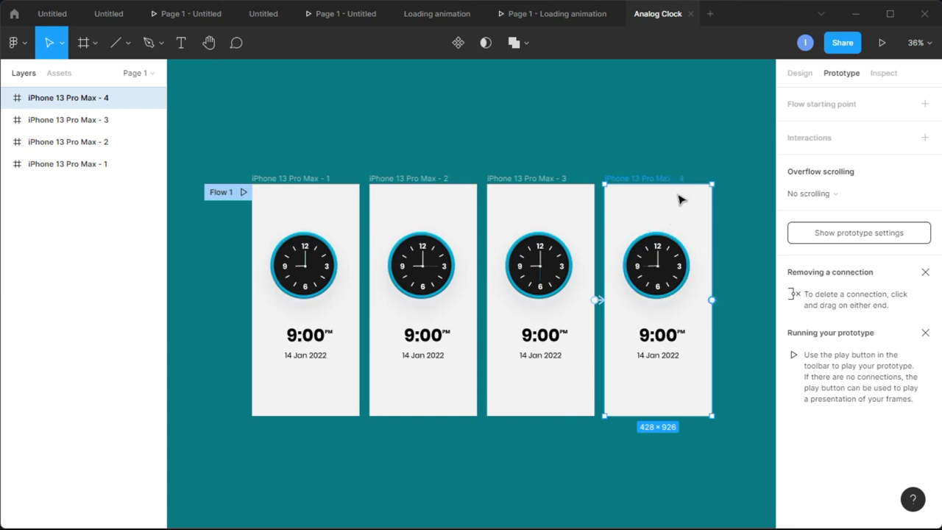
Link frame 4 back to frame 1 after a 1ms delay, then present the looping prototype
drag(711, 300, 300, 315)
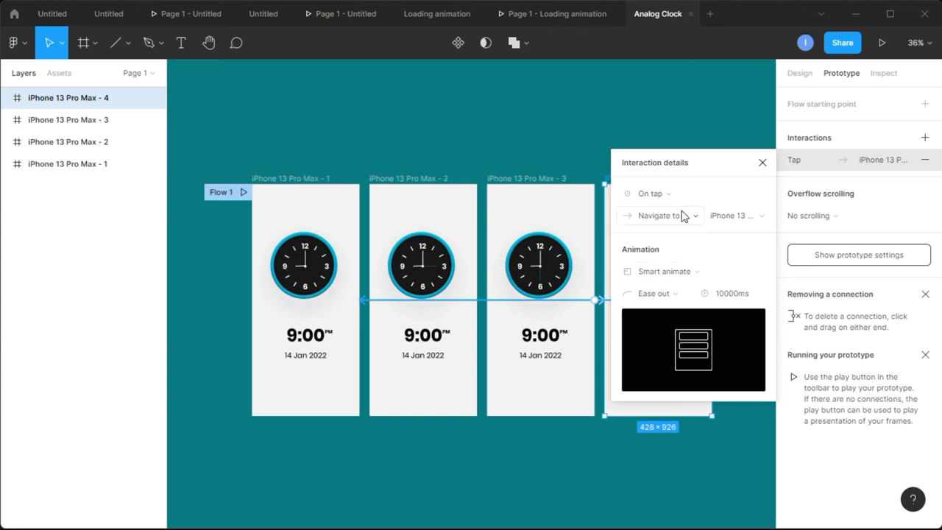
click(647, 193)
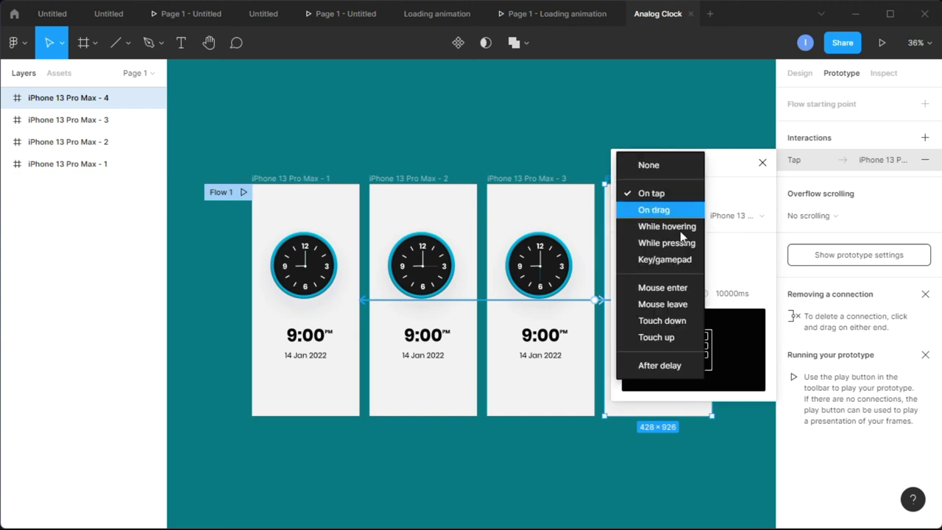
click(659, 365)
click(727, 194)
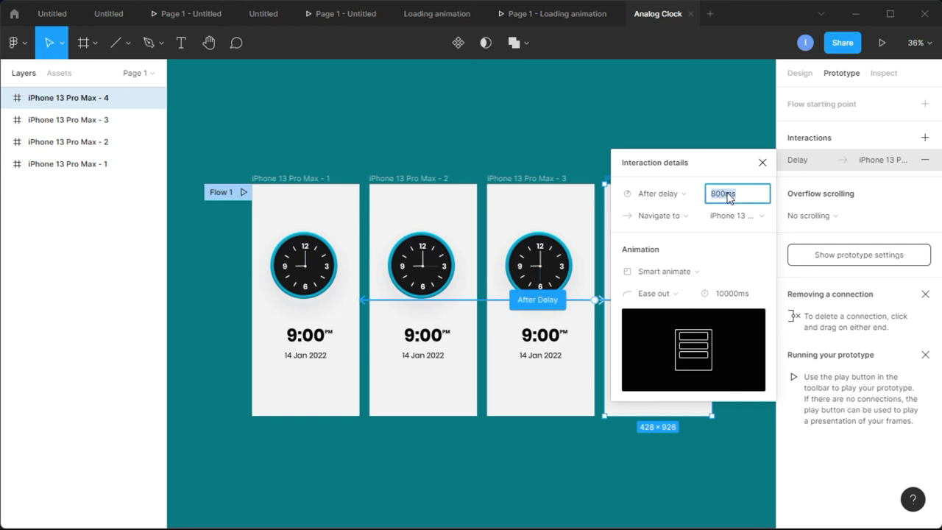
text(1)
key(Return)
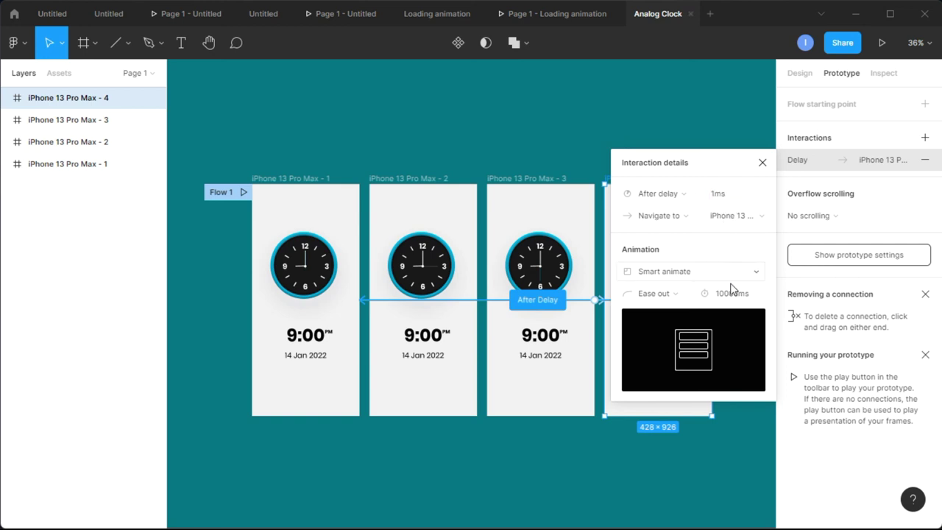
click(762, 162)
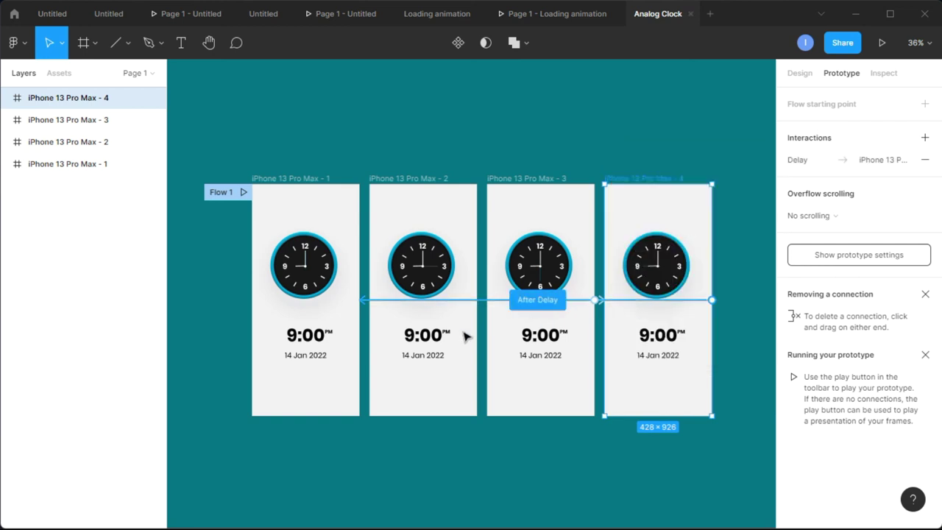
click(883, 43)
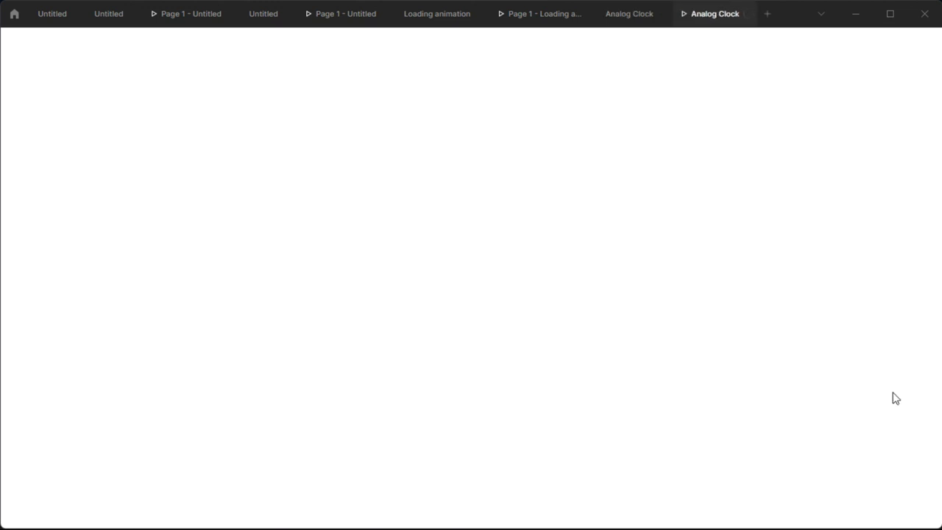